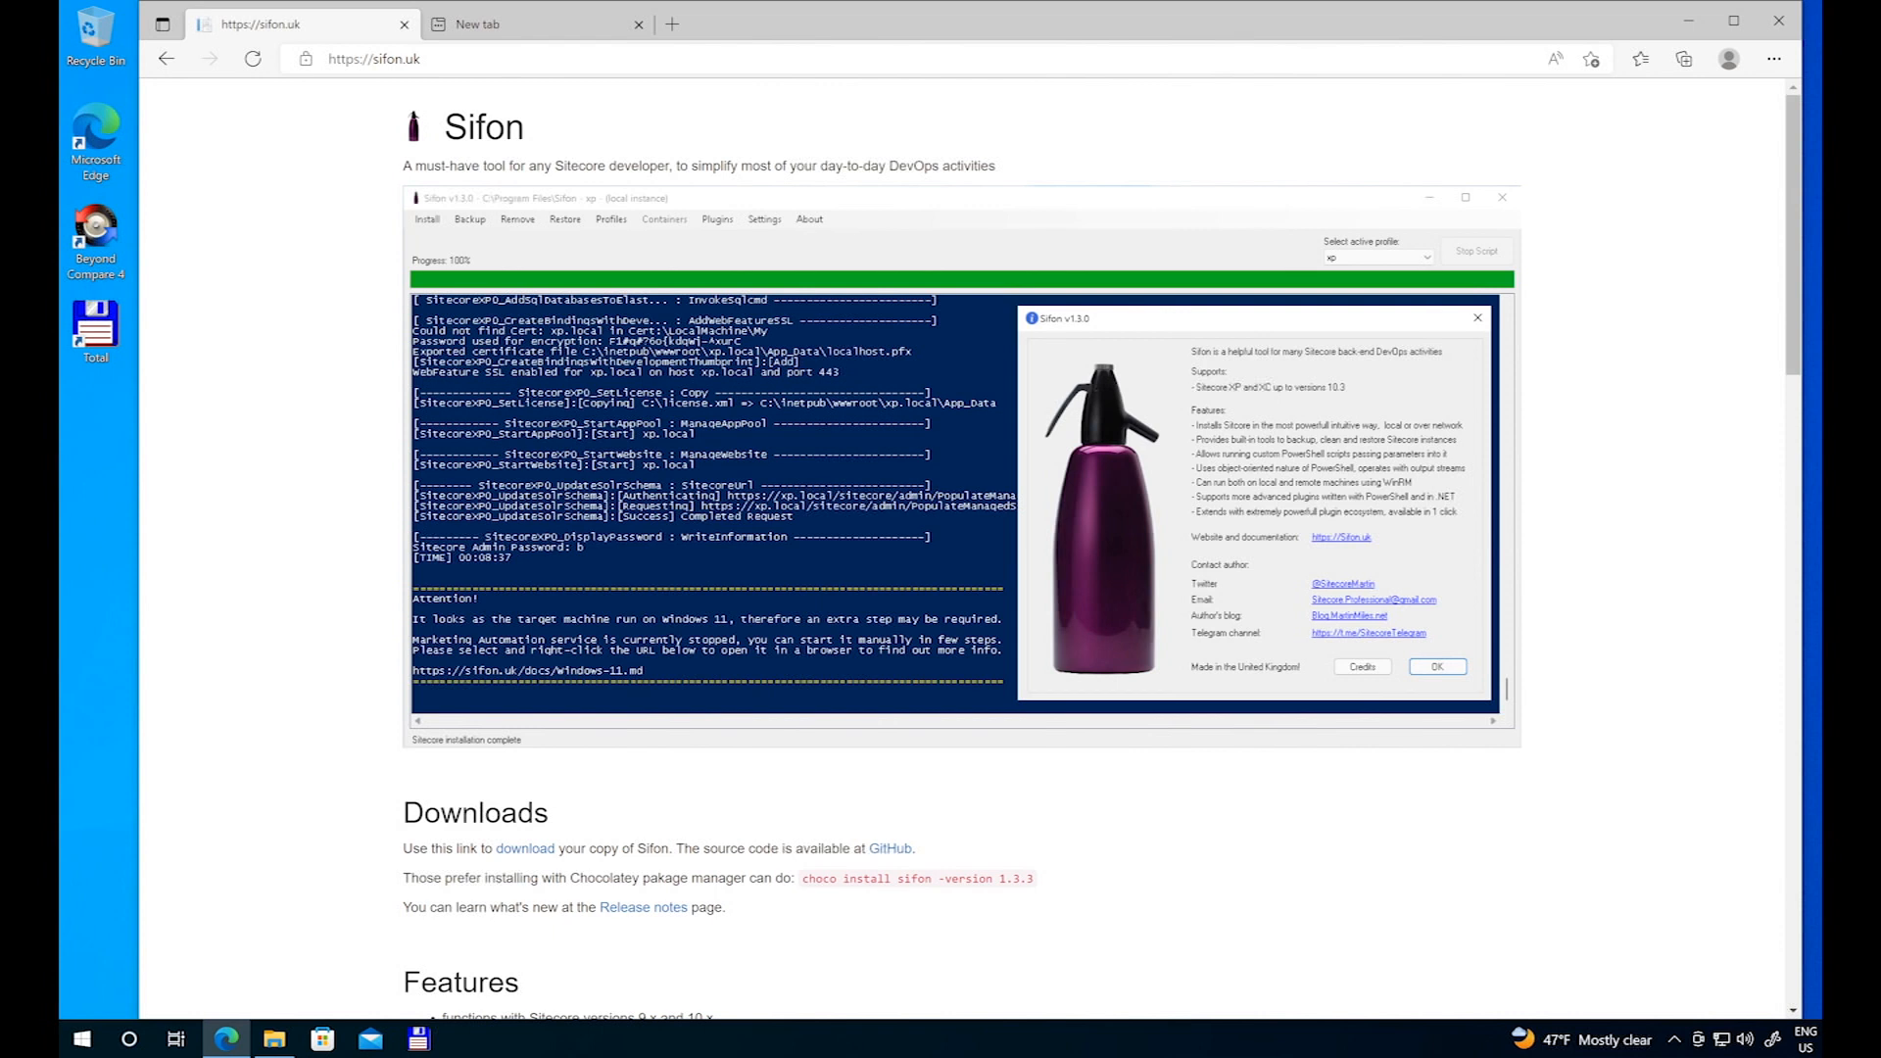
# Step: Review the Sifon website's features, documentation and Downloads section, including the Chocolatey install command
pyautogui.click(395, 61)
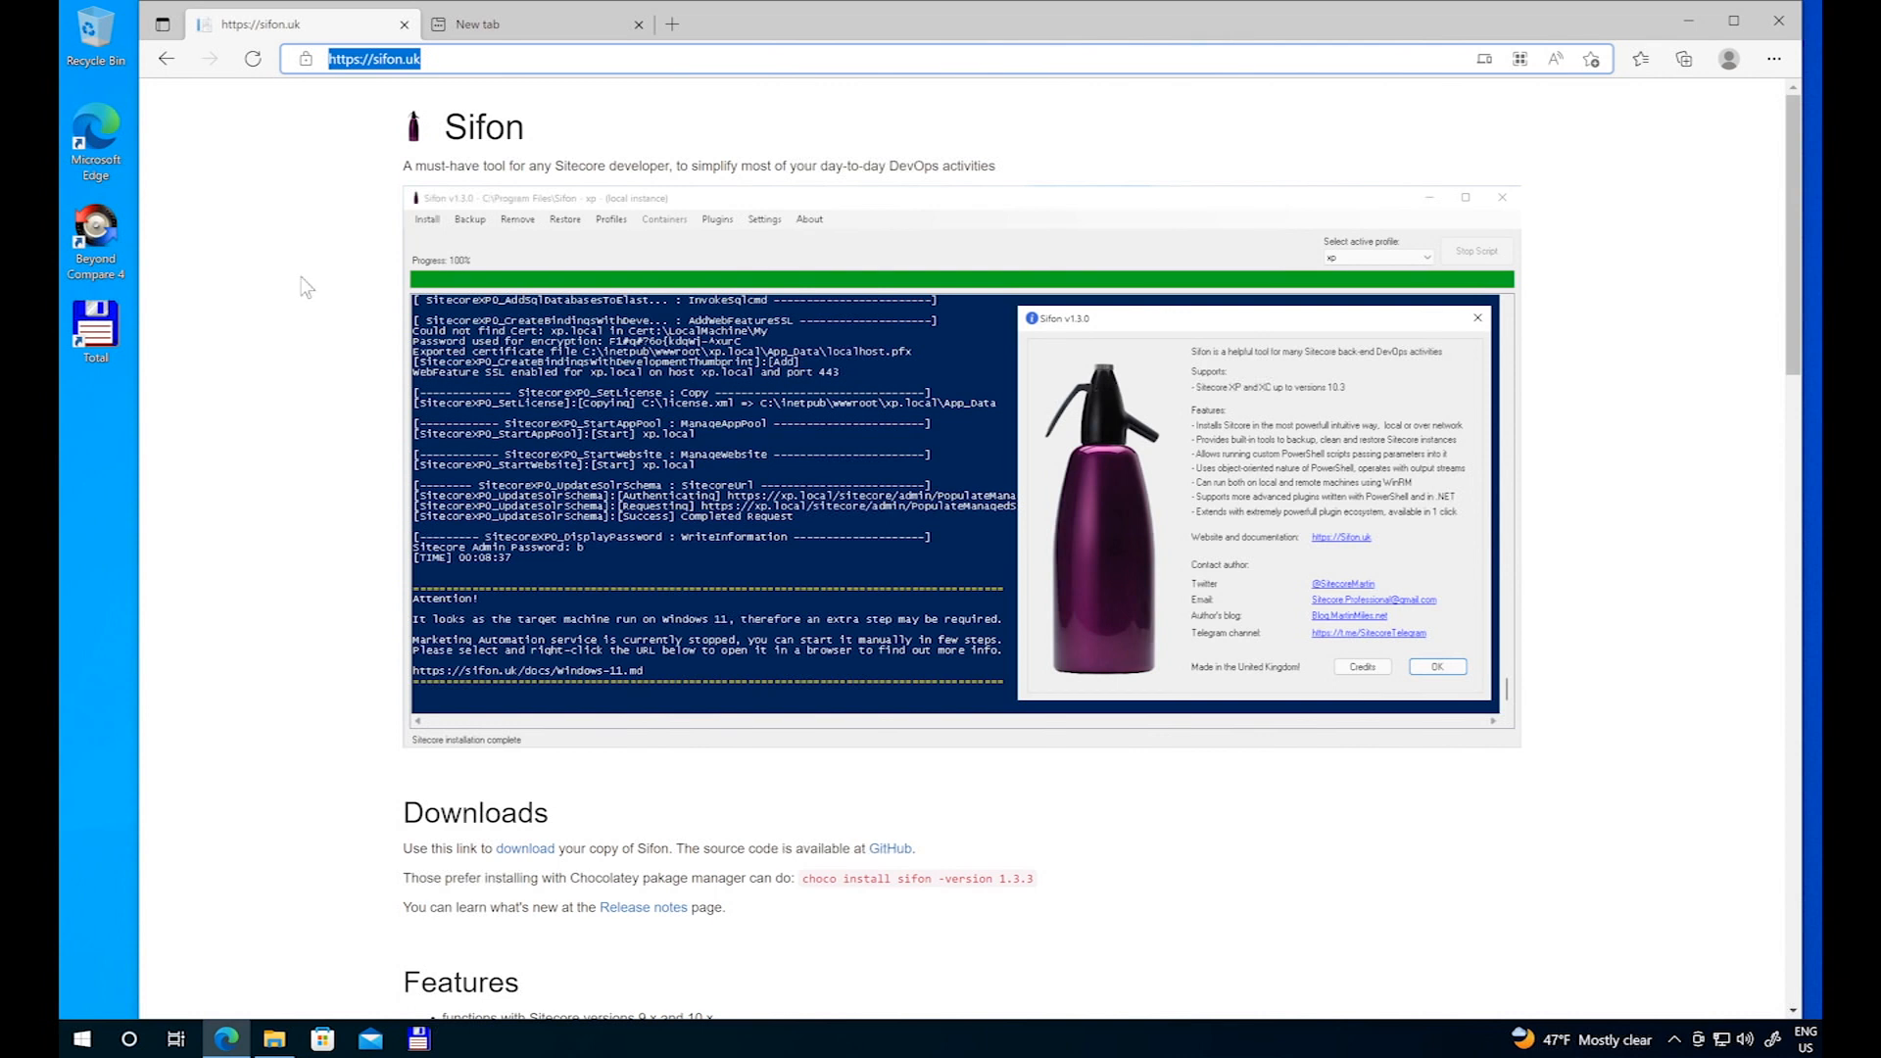
pyautogui.scroll(-4, 229, 435)
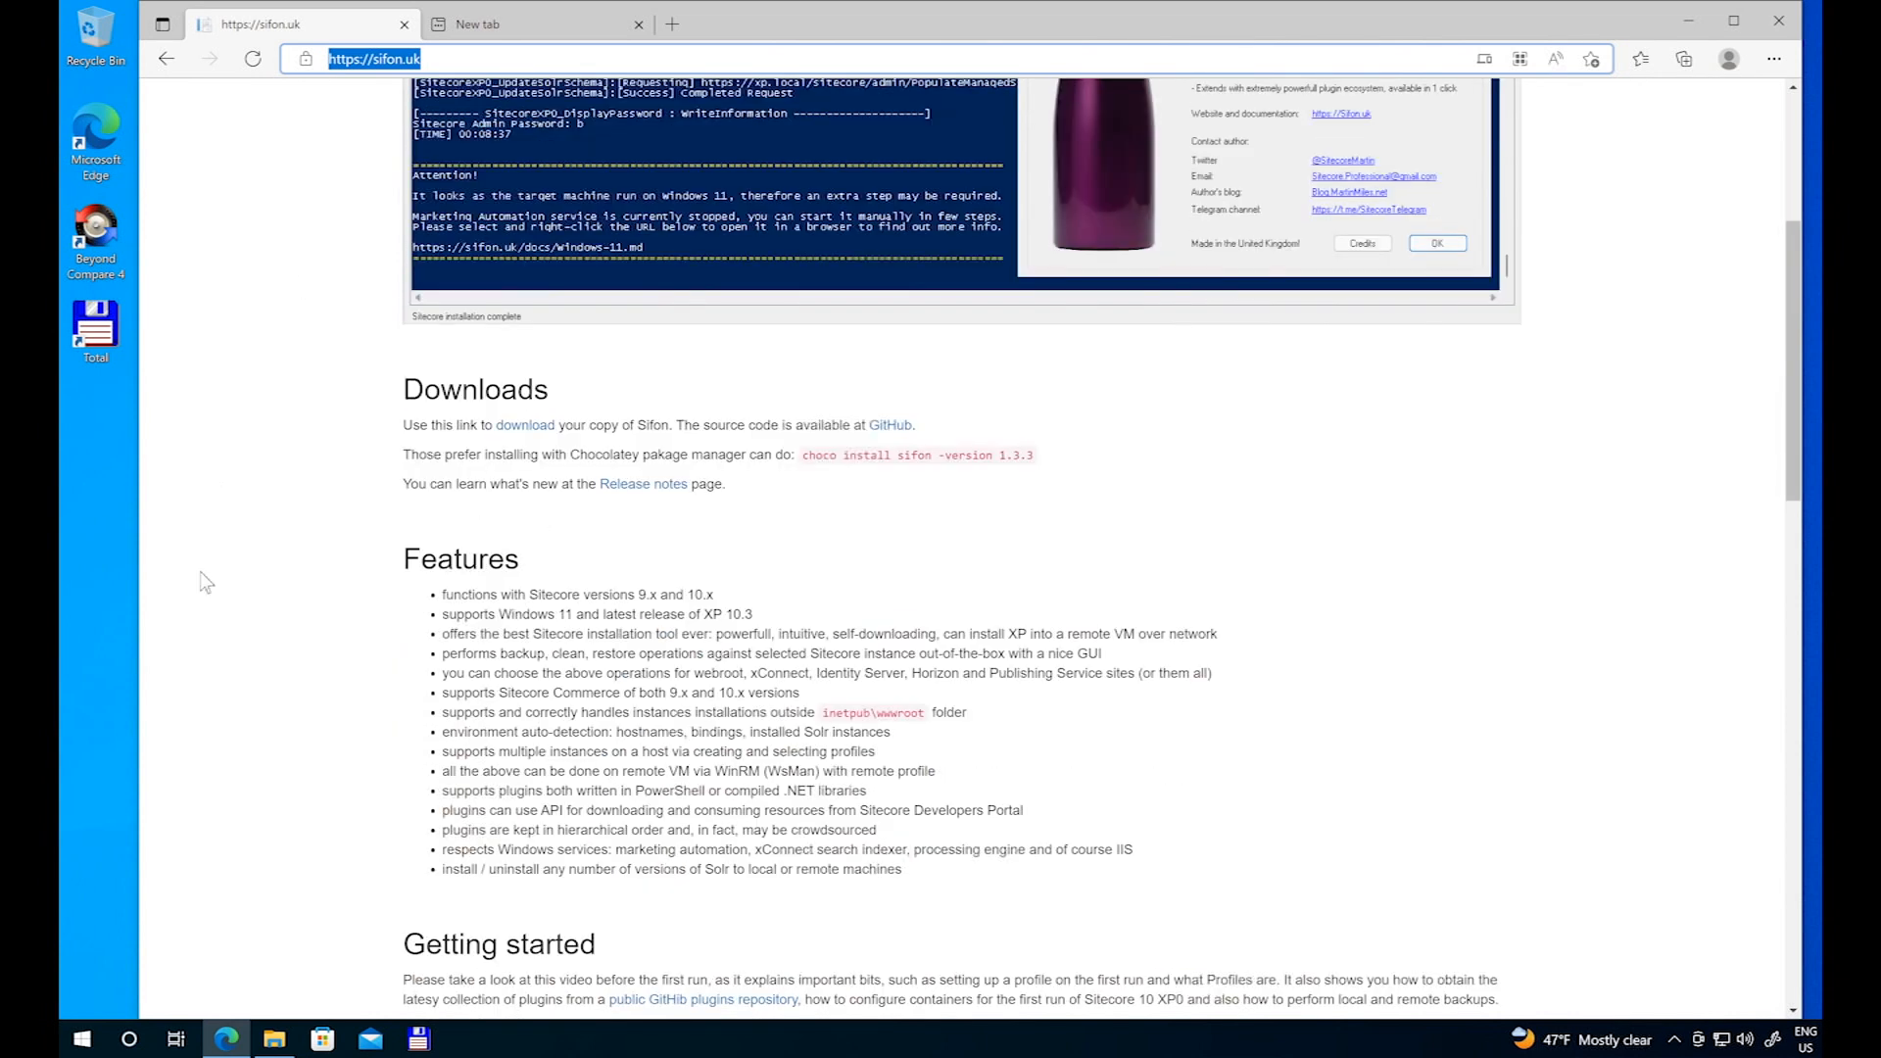
pyautogui.scroll(-20, 284, 614)
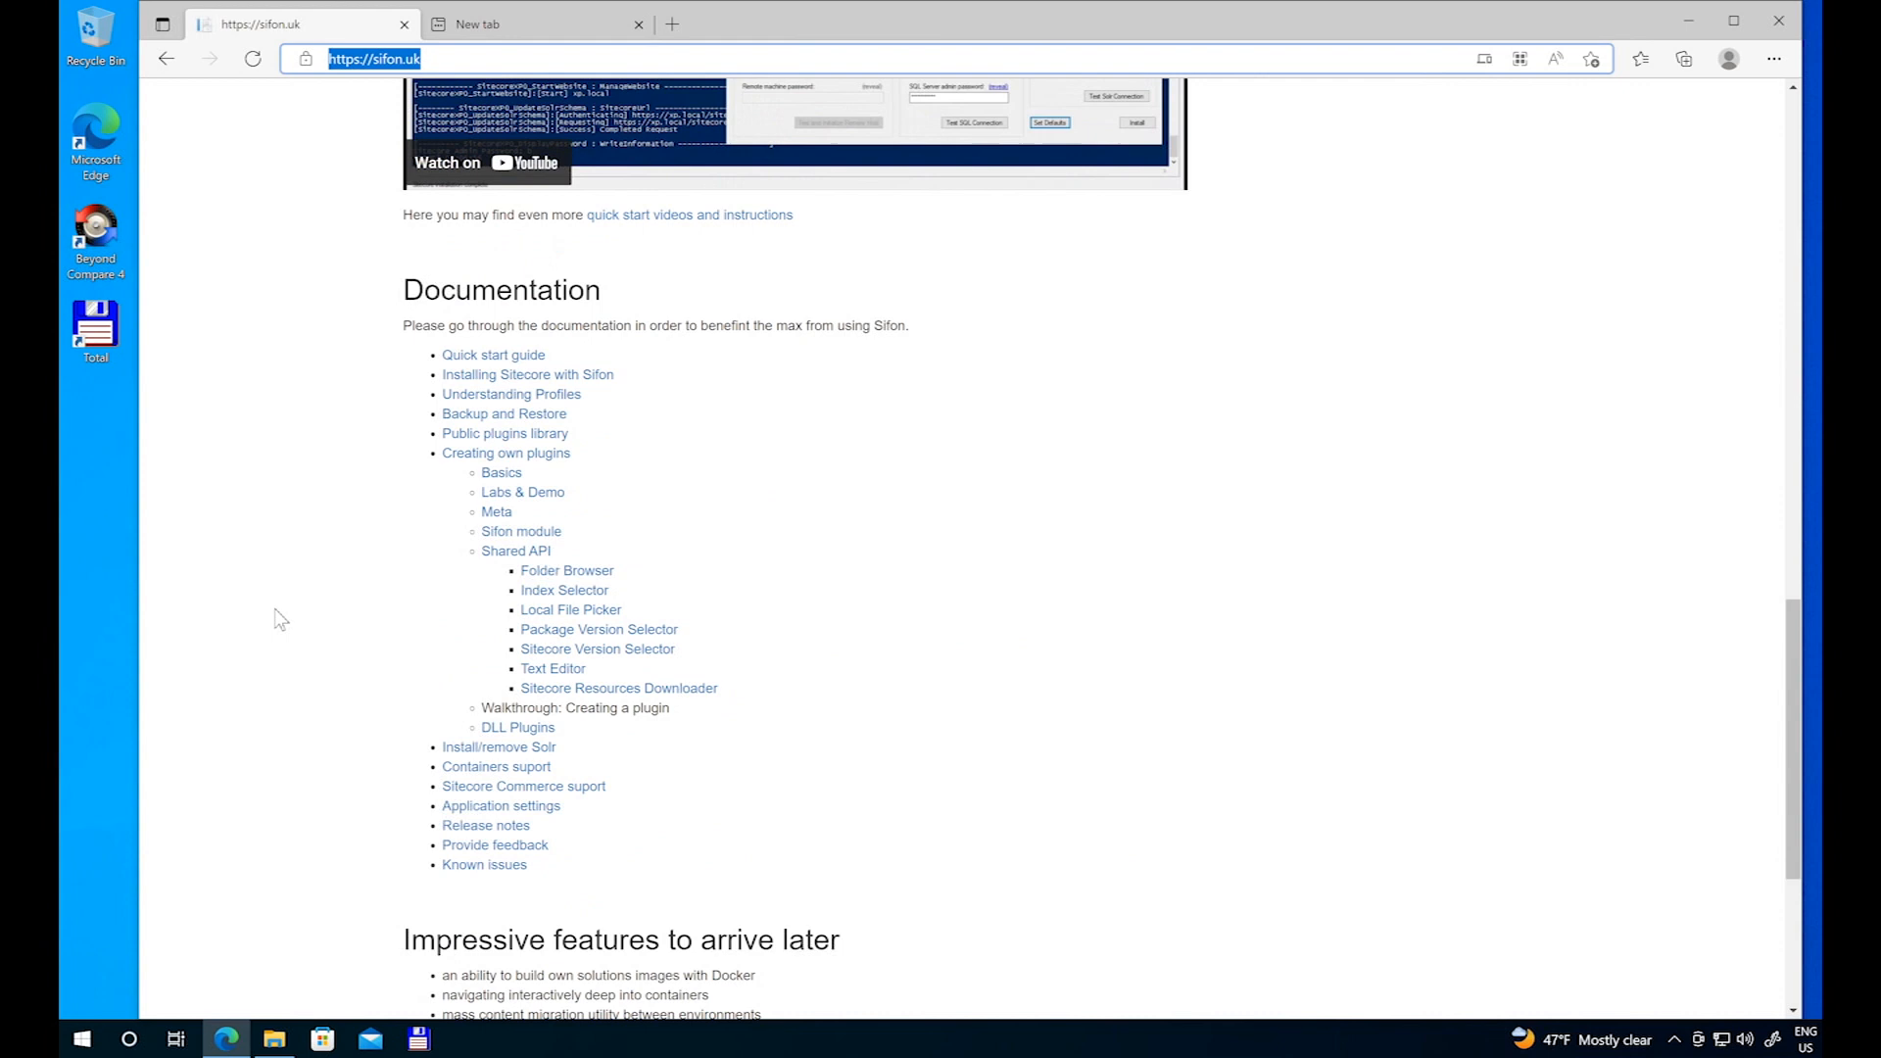
pyautogui.scroll(20, 281, 619)
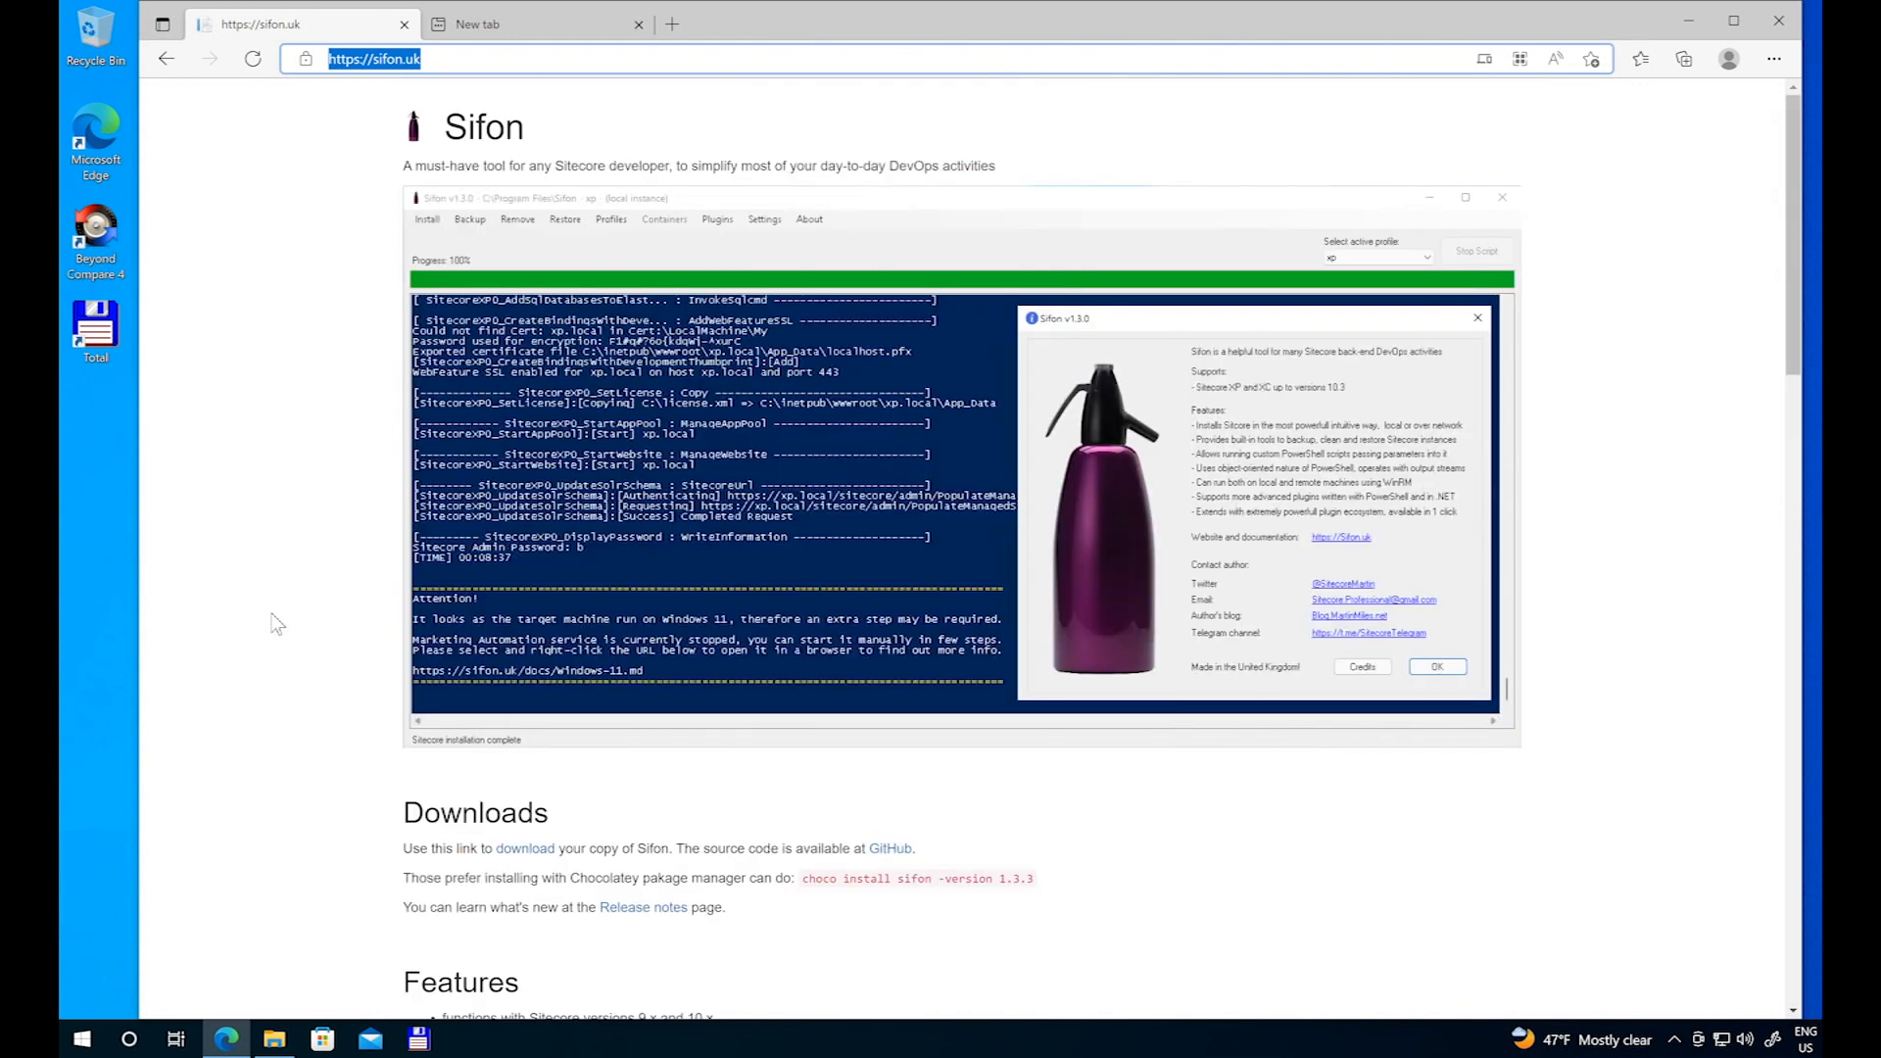
pyautogui.moveTo(382, 809); pyautogui.dragTo(702, 813)
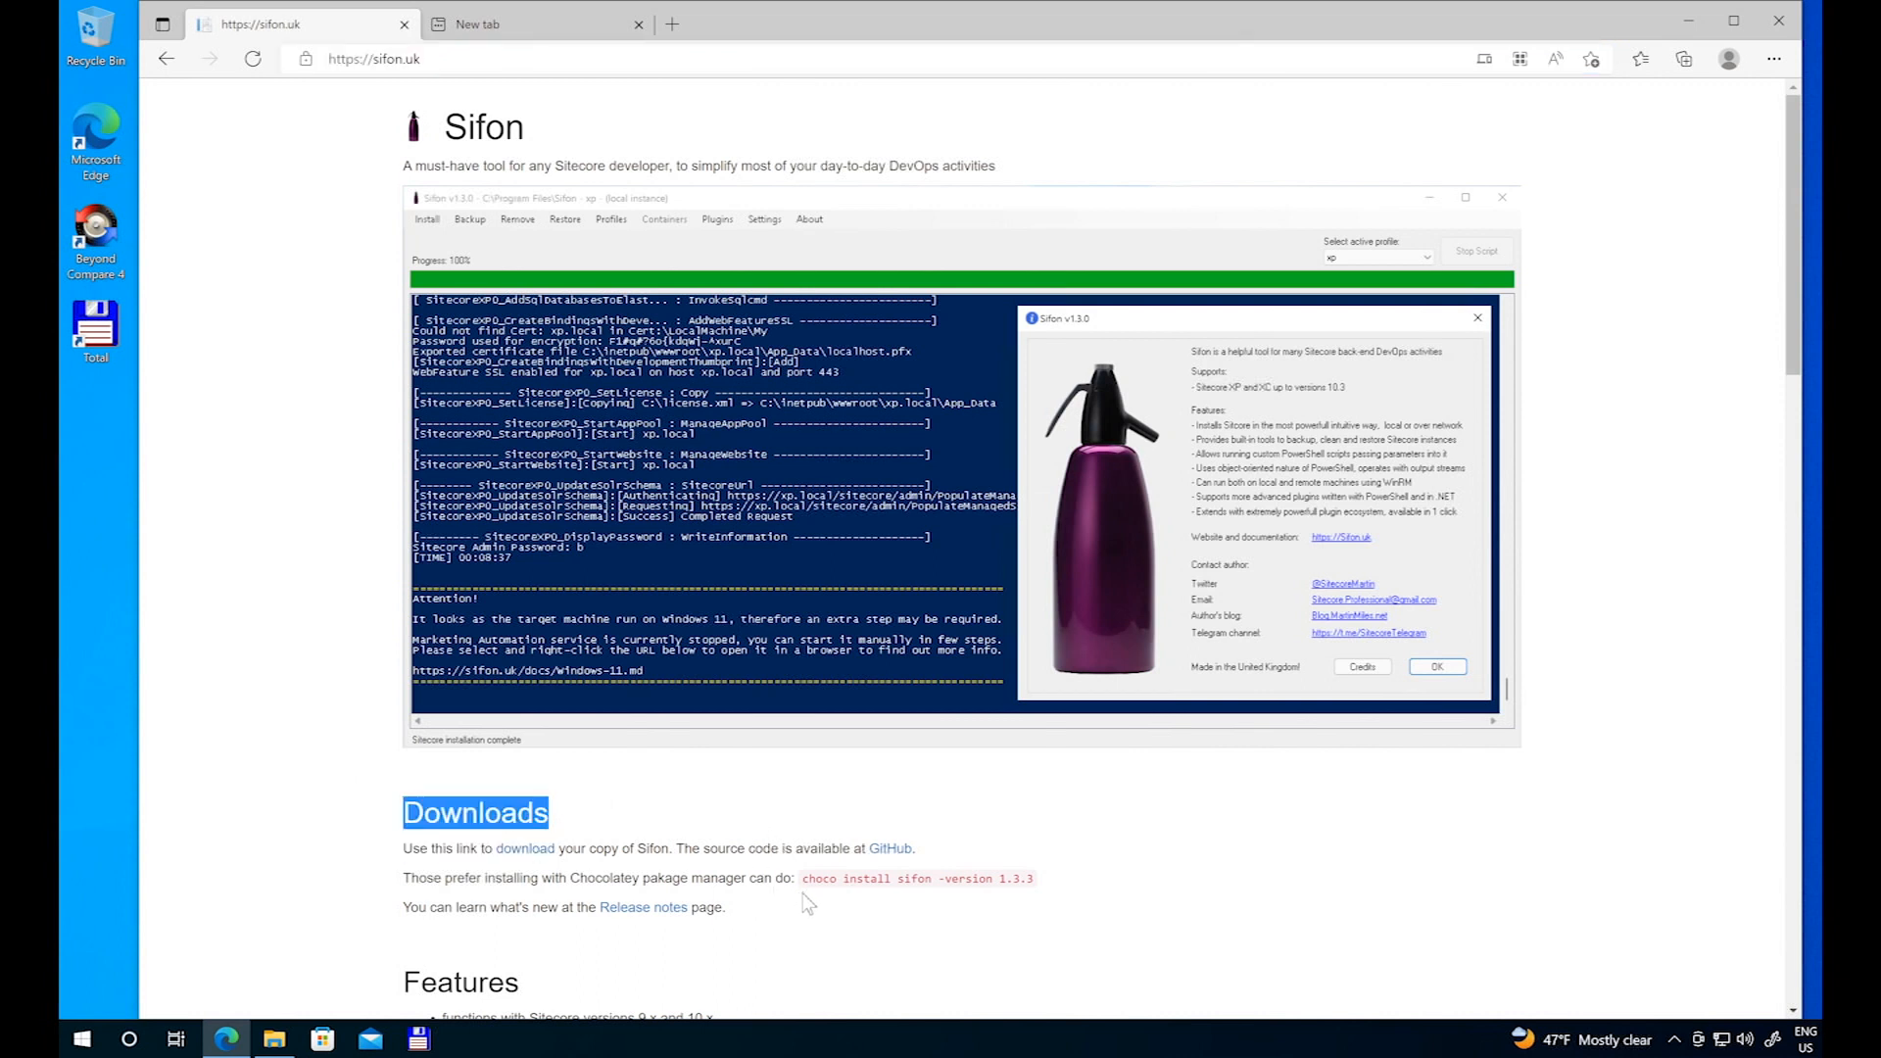
pyautogui.moveTo(803, 879); pyautogui.dragTo(929, 883)
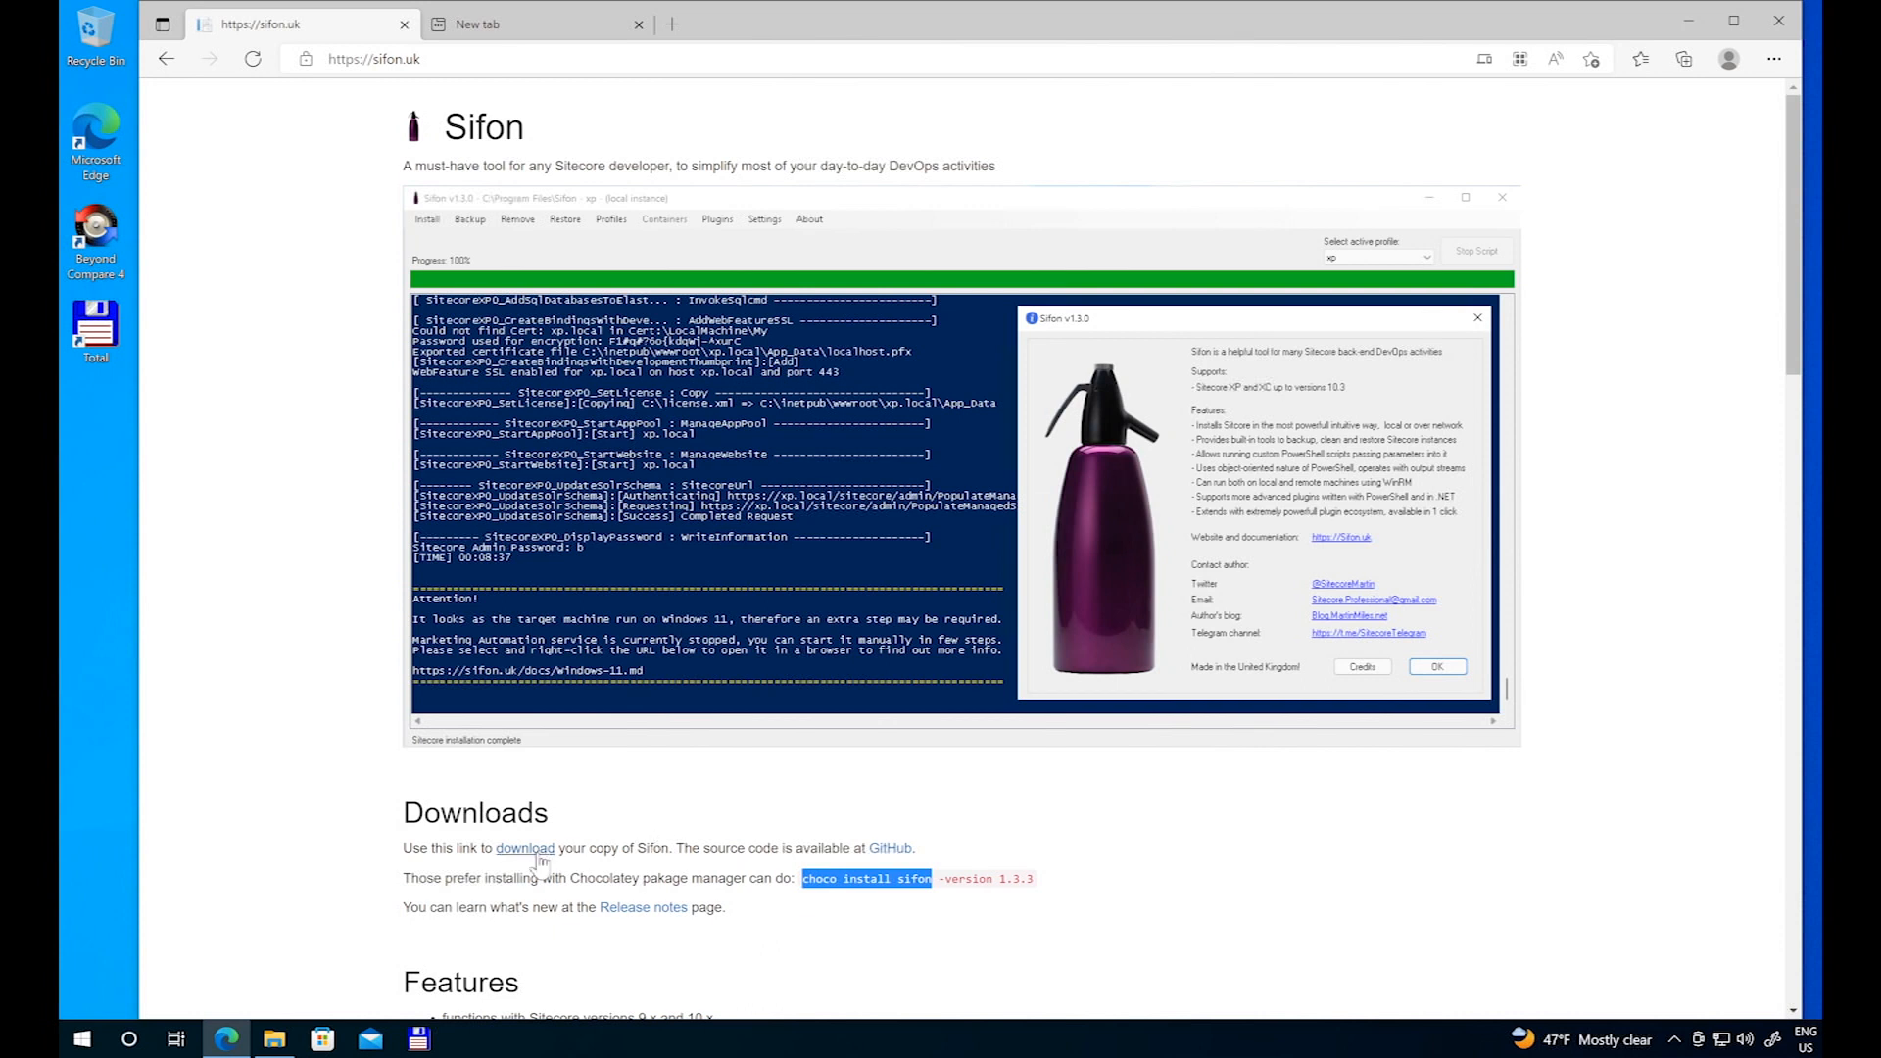
pyautogui.click(676, 813)
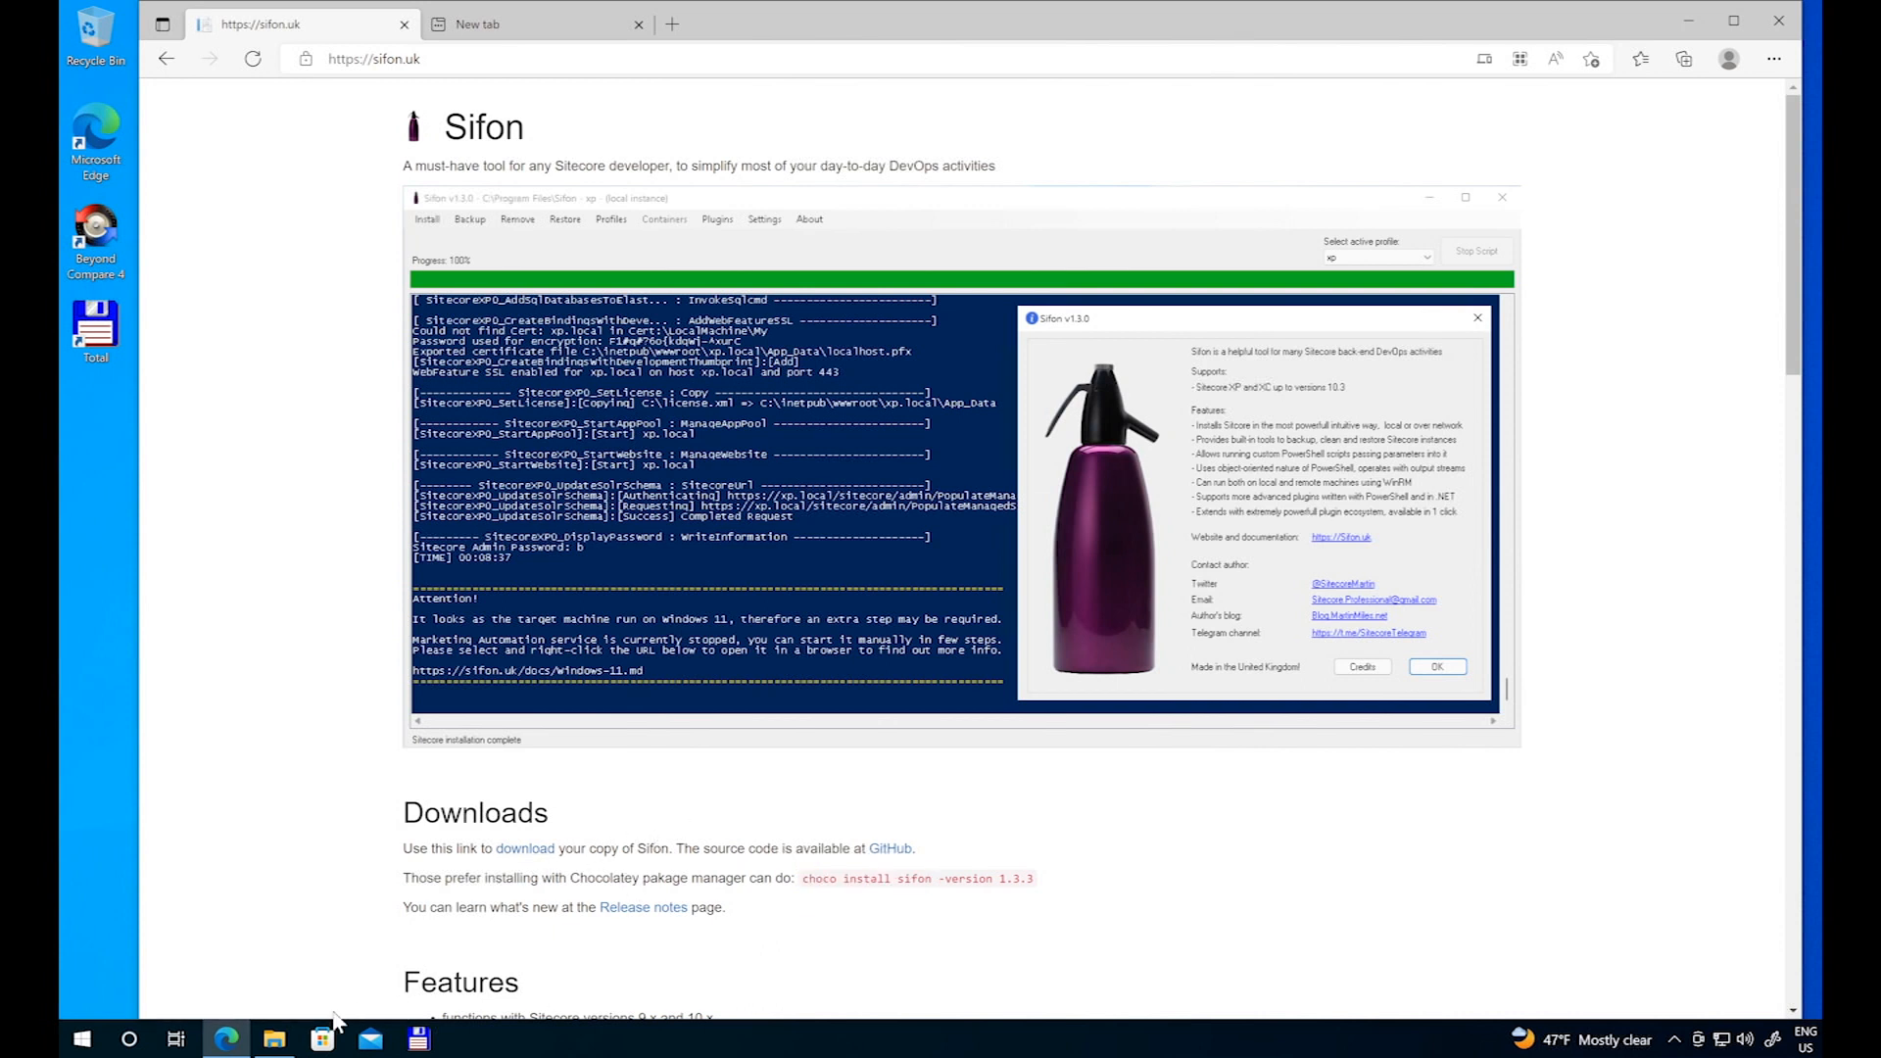
# Step: Install Sifon from the Sifon_1.3.3 package in the C:\install folder, and clear the browser and folder windows off the desktop
pyautogui.click(275, 1039)
pyautogui.click(735, 353)
pyautogui.click(737, 351)
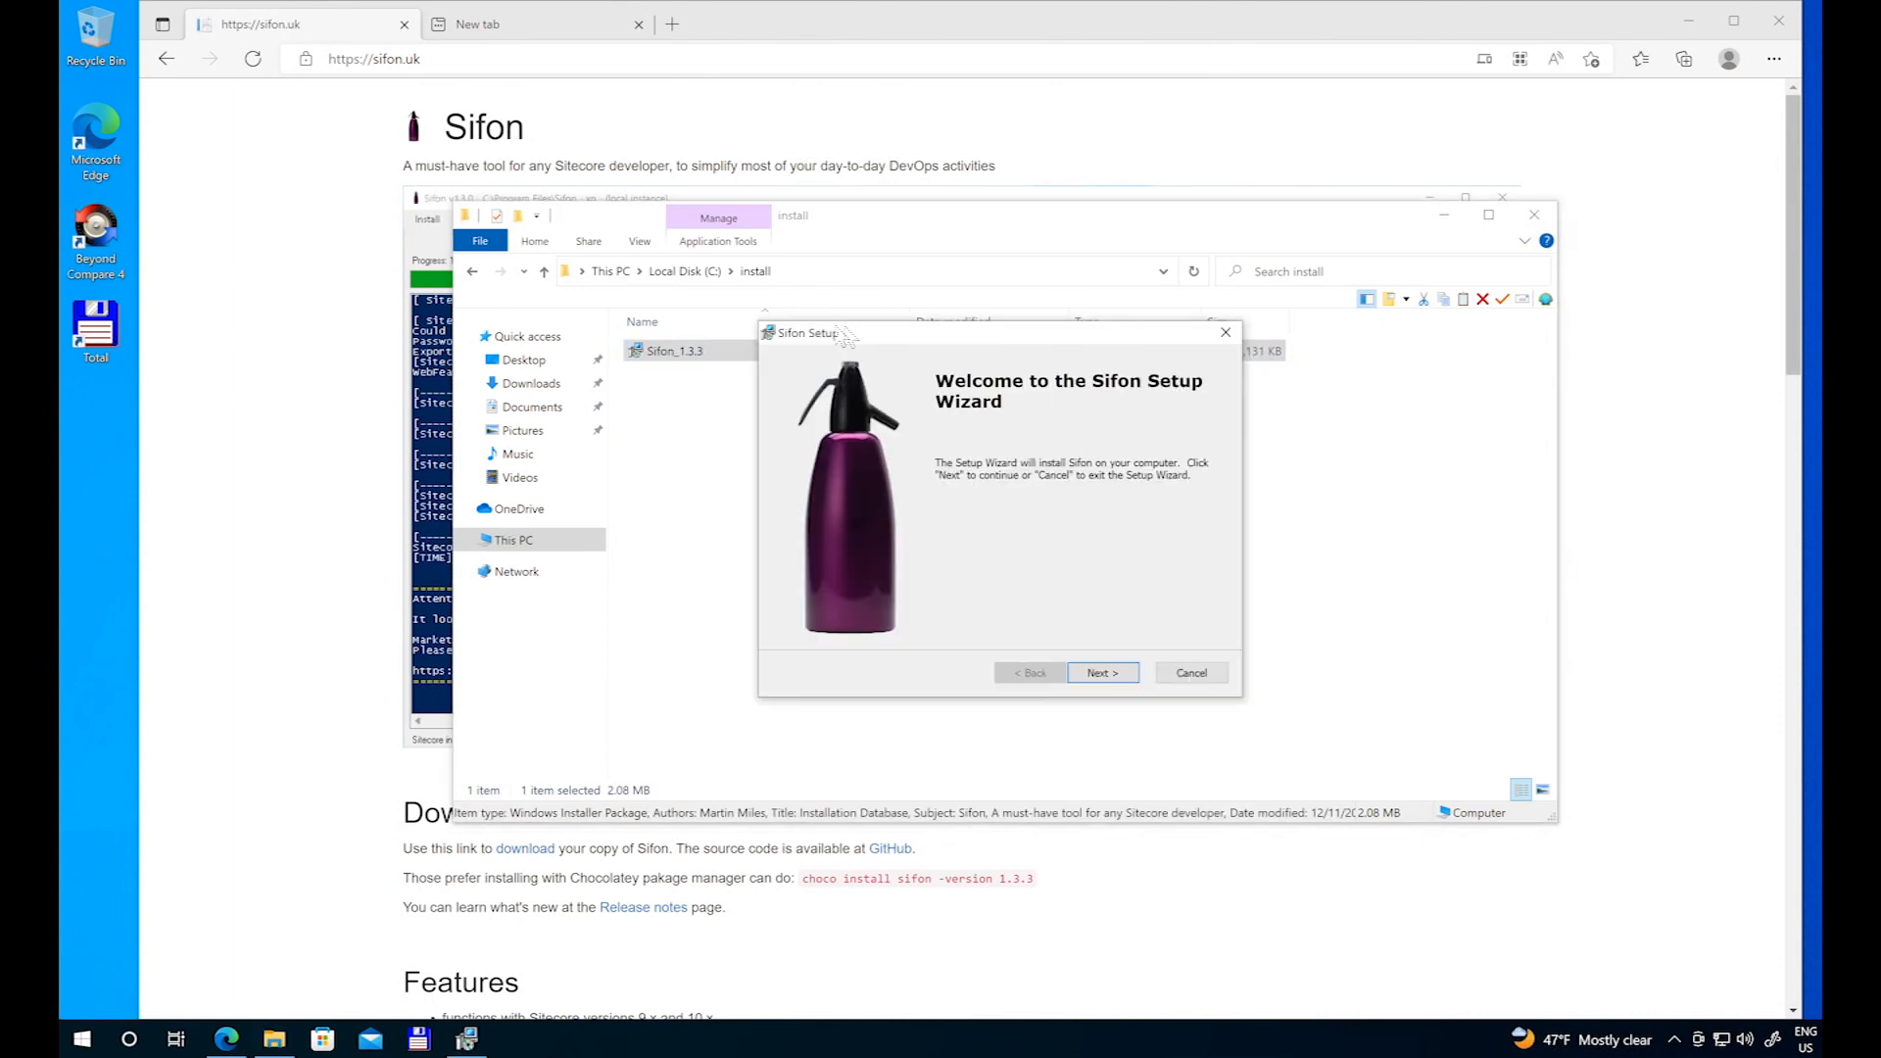
pyautogui.click(1099, 673)
pyautogui.click(1100, 673)
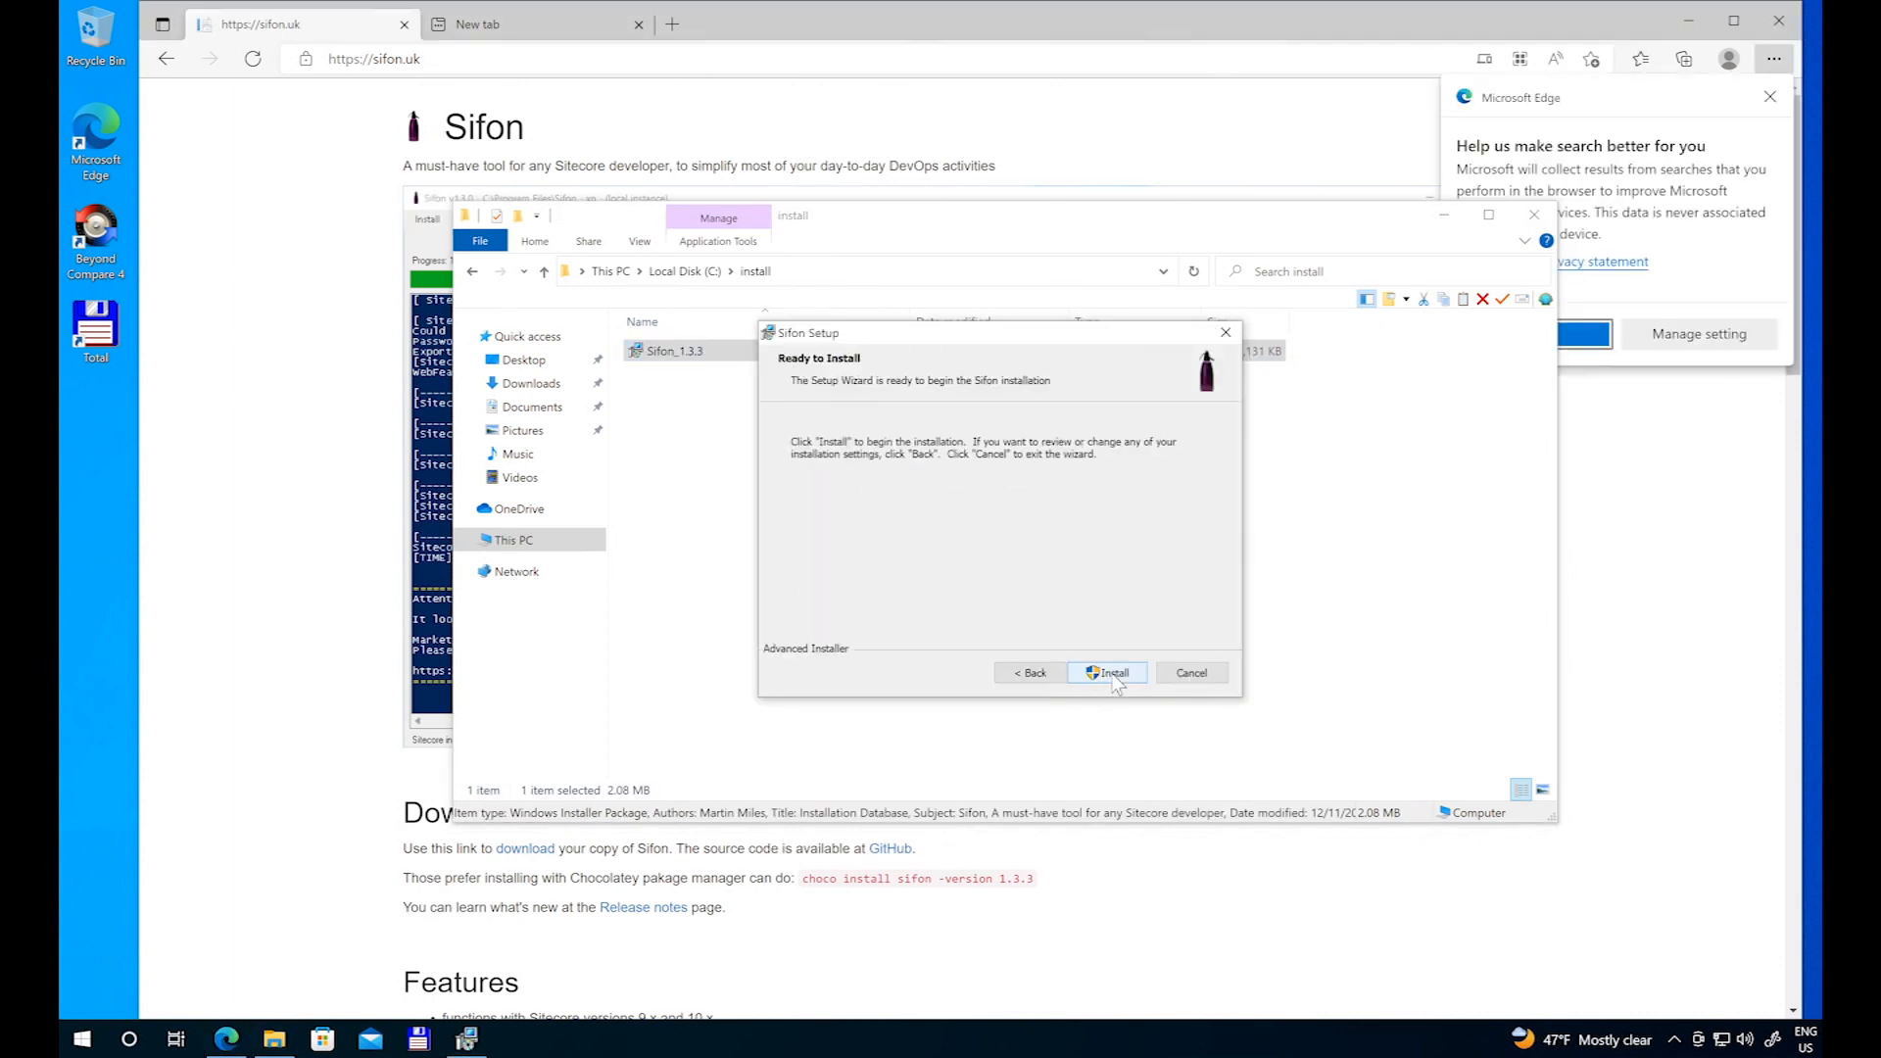
pyautogui.click(1583, 335)
pyautogui.click(466, 1039)
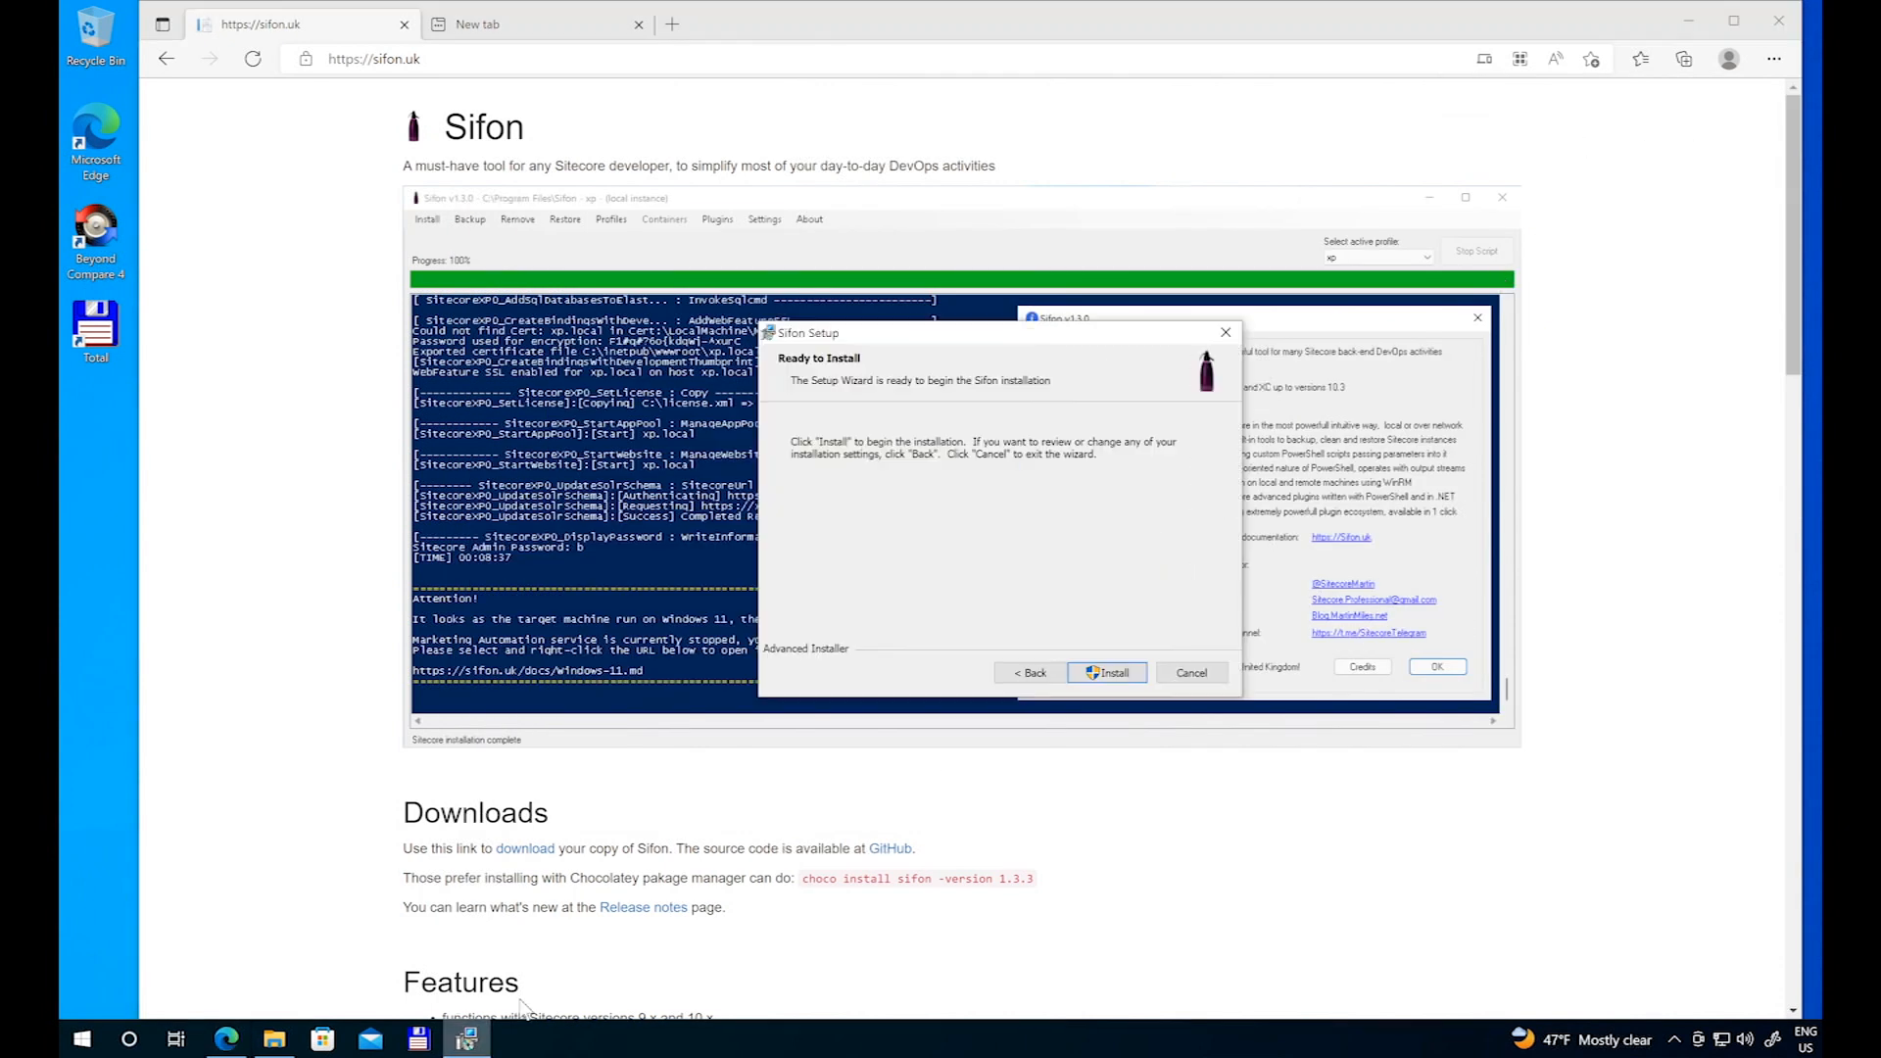
pyautogui.click(1117, 674)
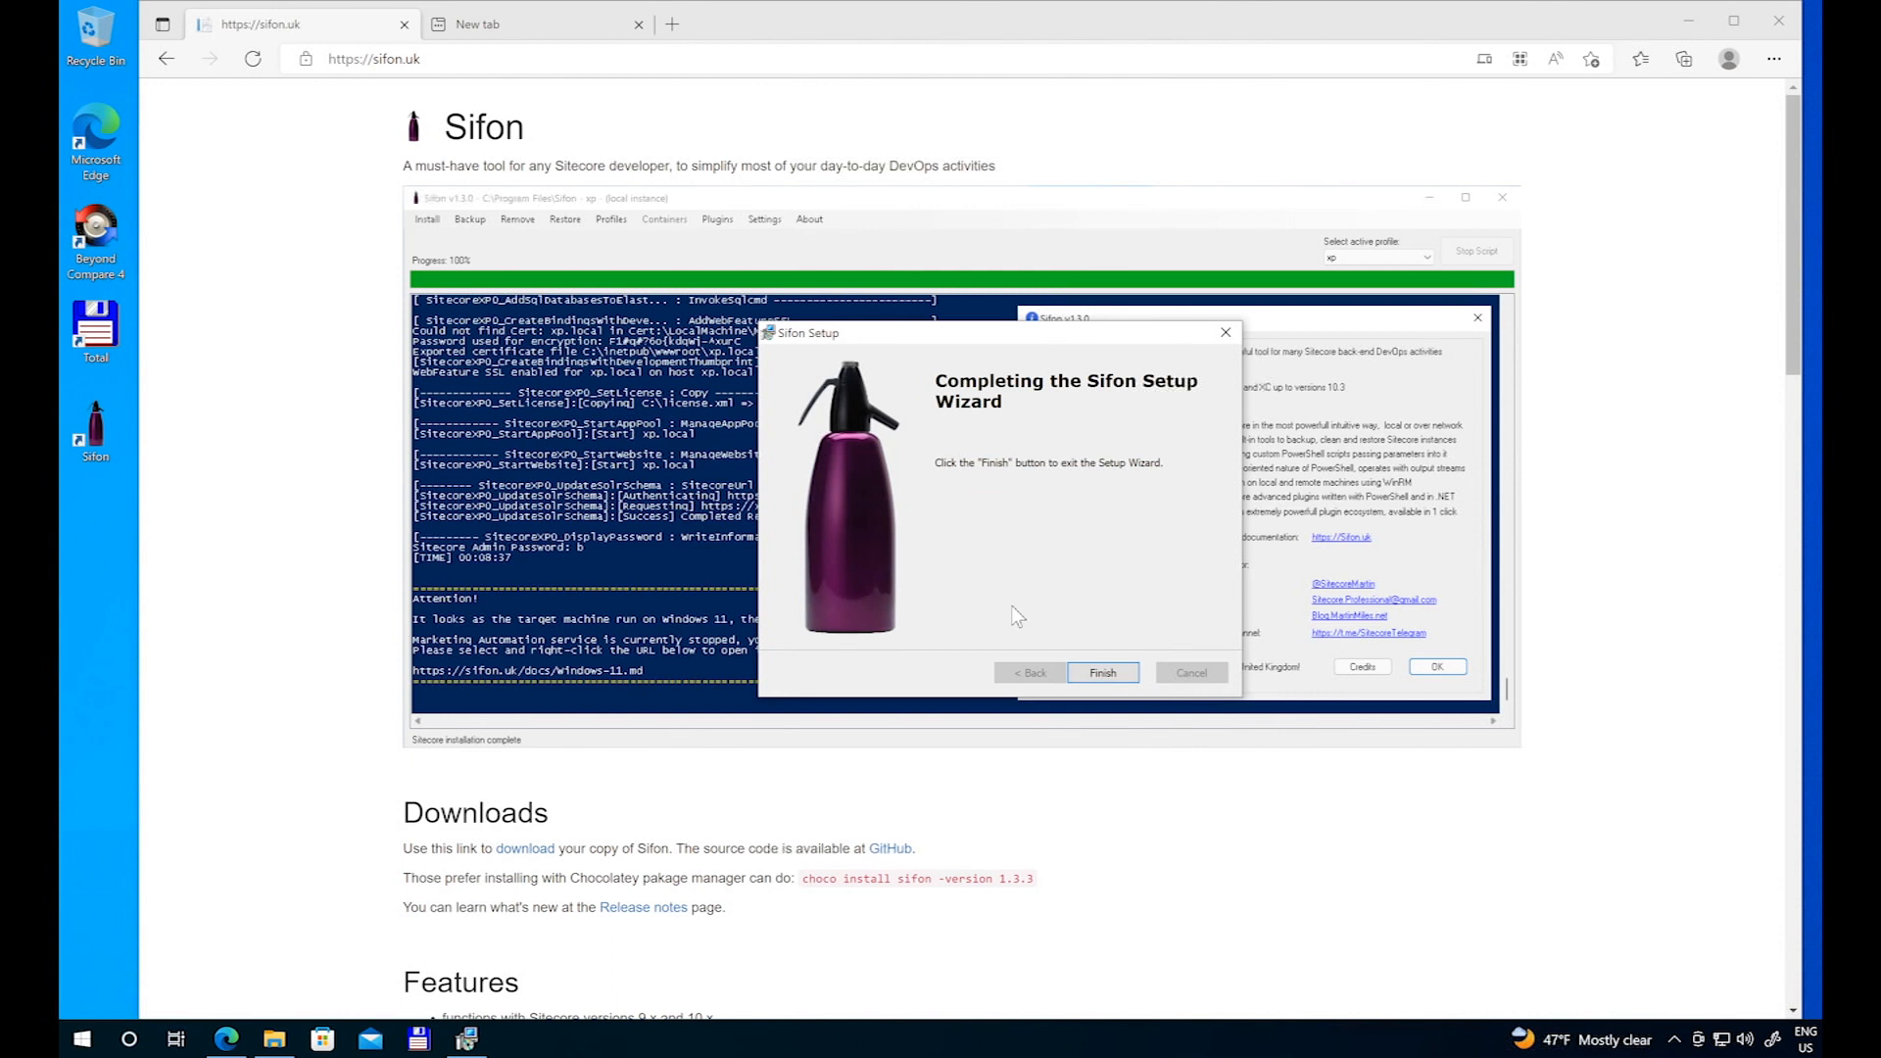
pyautogui.click(1108, 675)
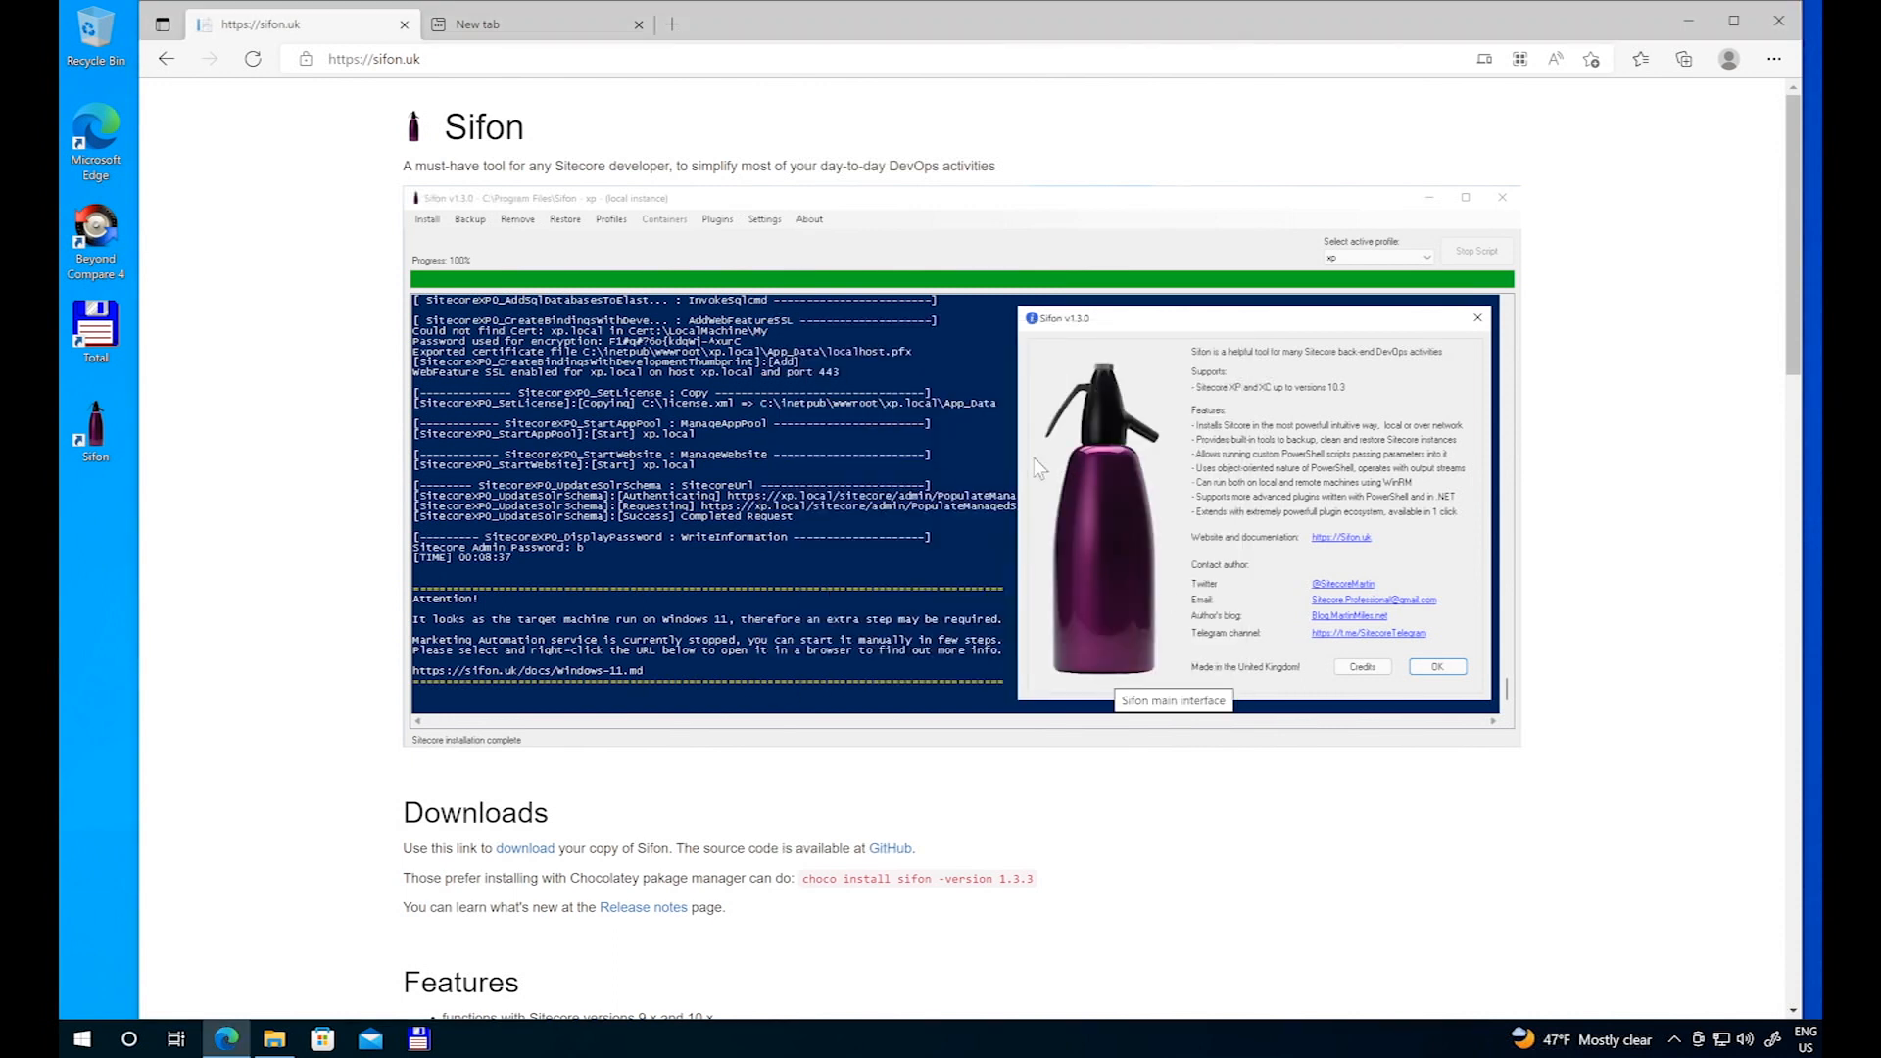
pyautogui.click(1687, 23)
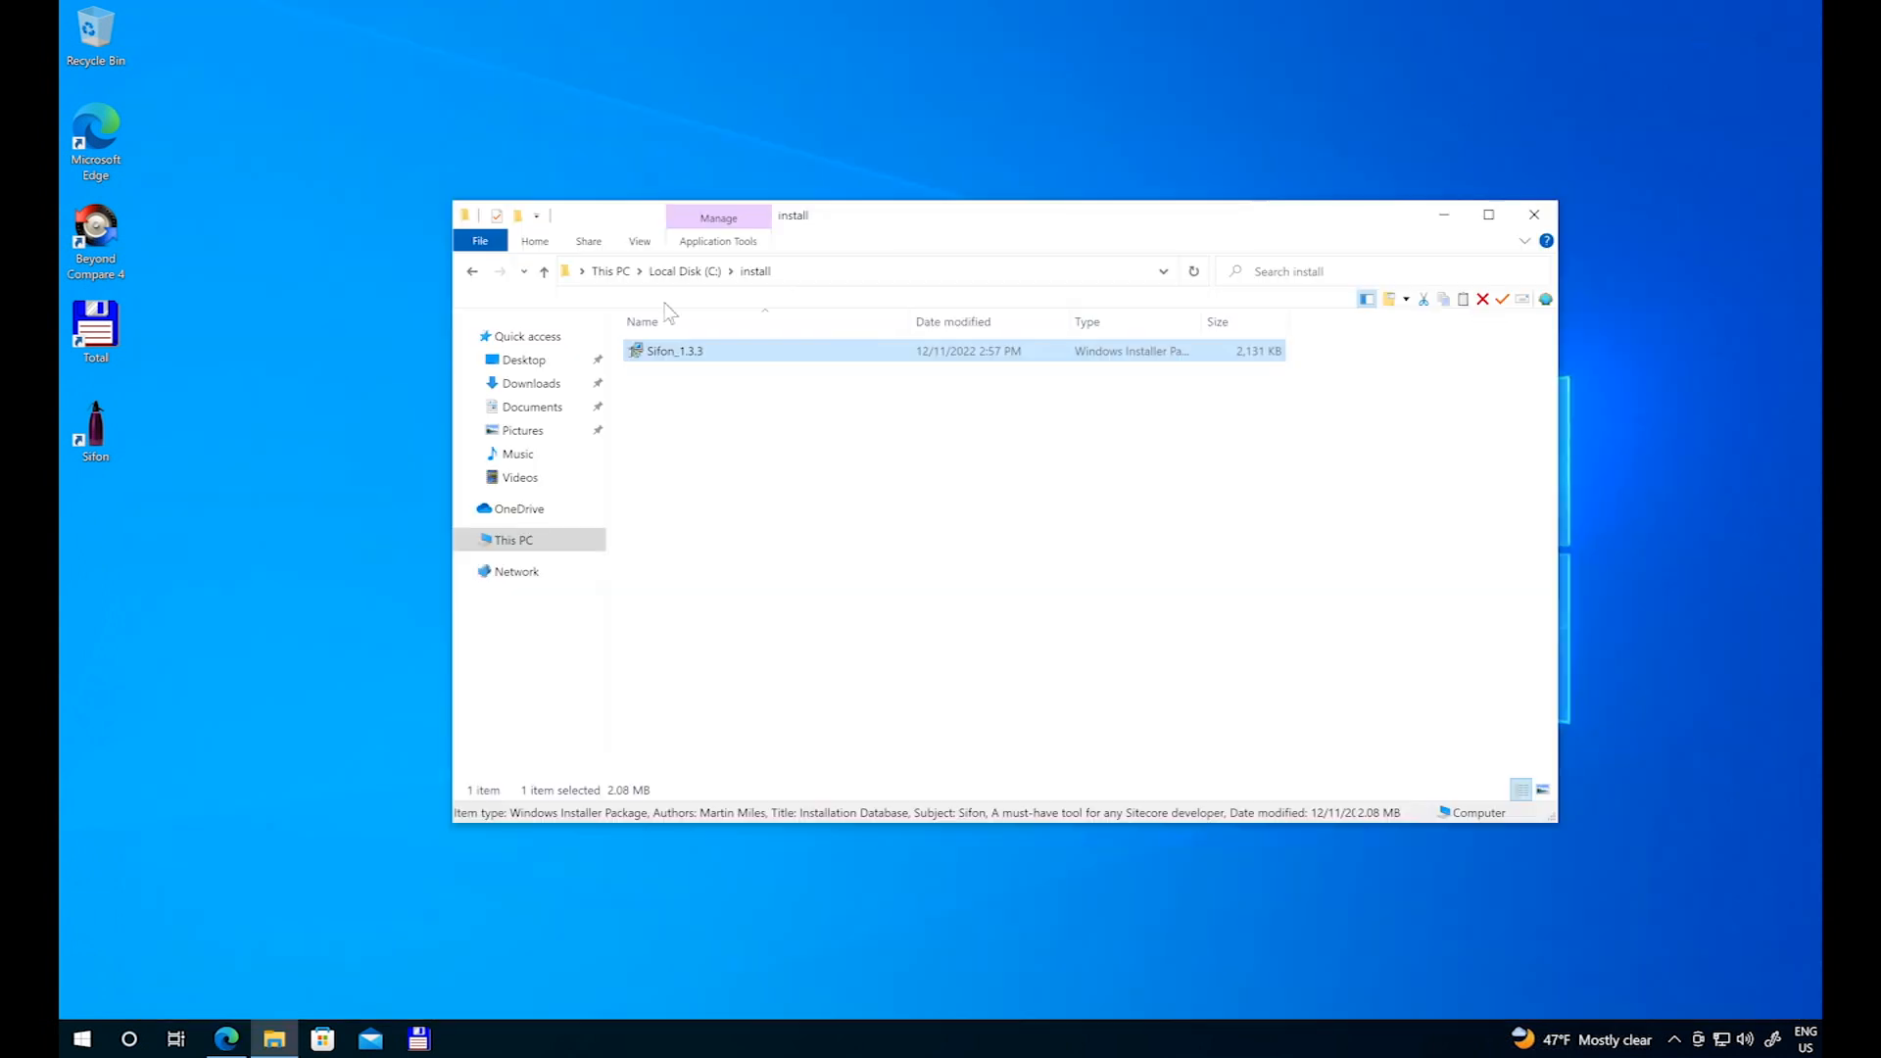
pyautogui.click(1556, 218)
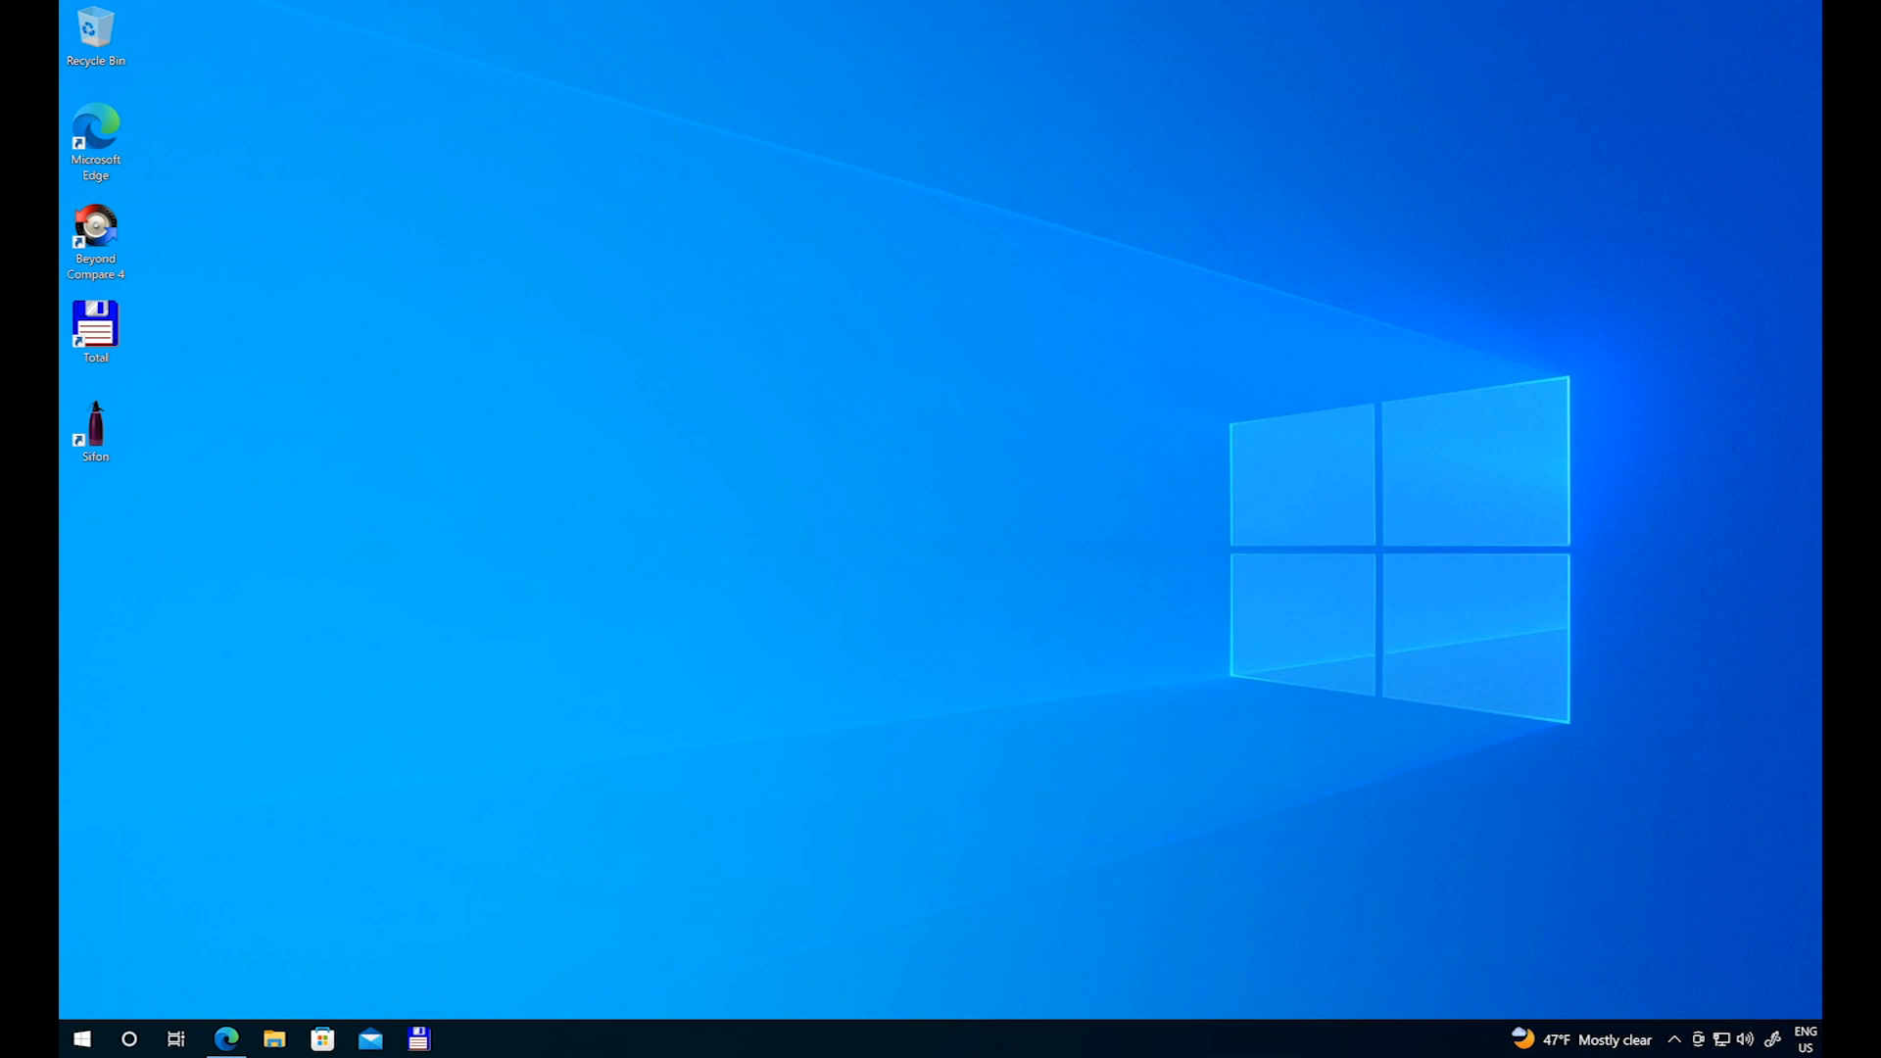
# Step: Launch Sifon, install the prerequisites Git, latest Sitecore Install Framework, Sql Server PowerShell module and .NET Core SDK, and accept the welcome notice
pyautogui.doubleClick(114, 423)
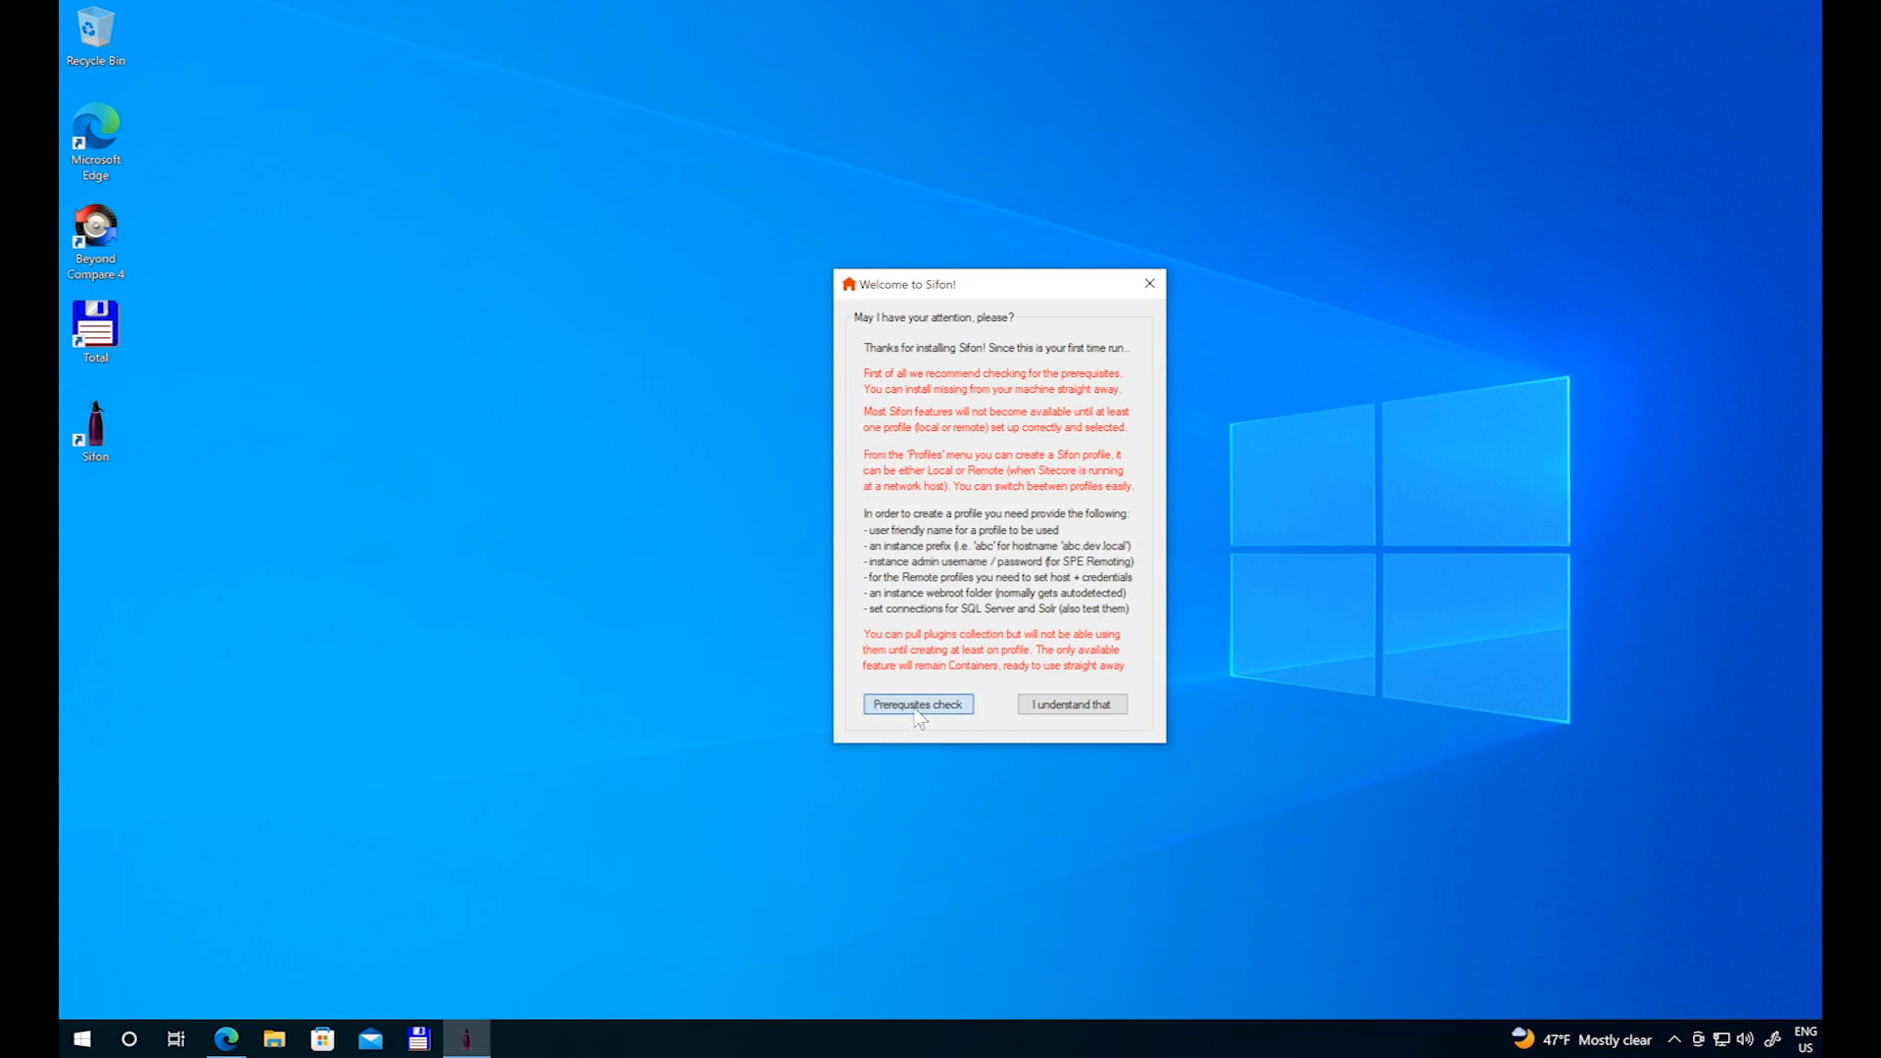
pyautogui.click(918, 717)
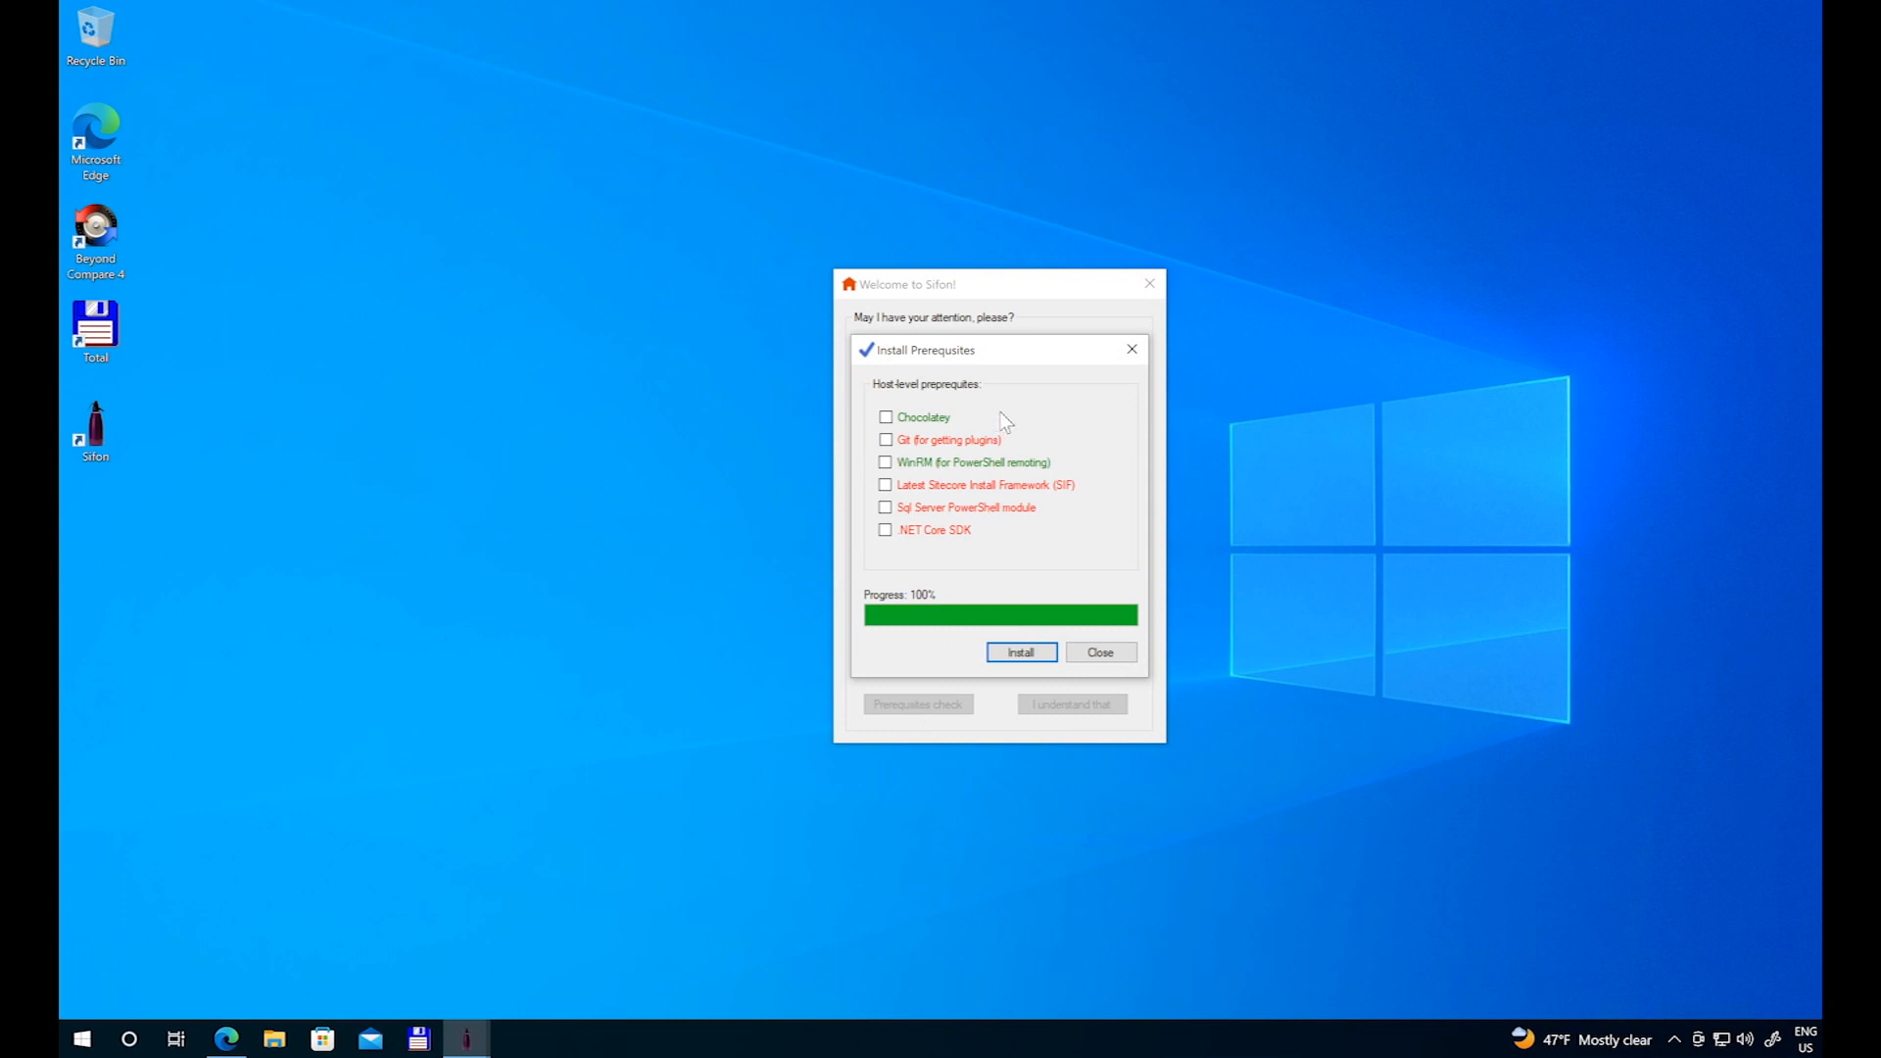
pyautogui.click(886, 439)
pyautogui.click(886, 485)
pyautogui.click(886, 508)
pyautogui.click(995, 649)
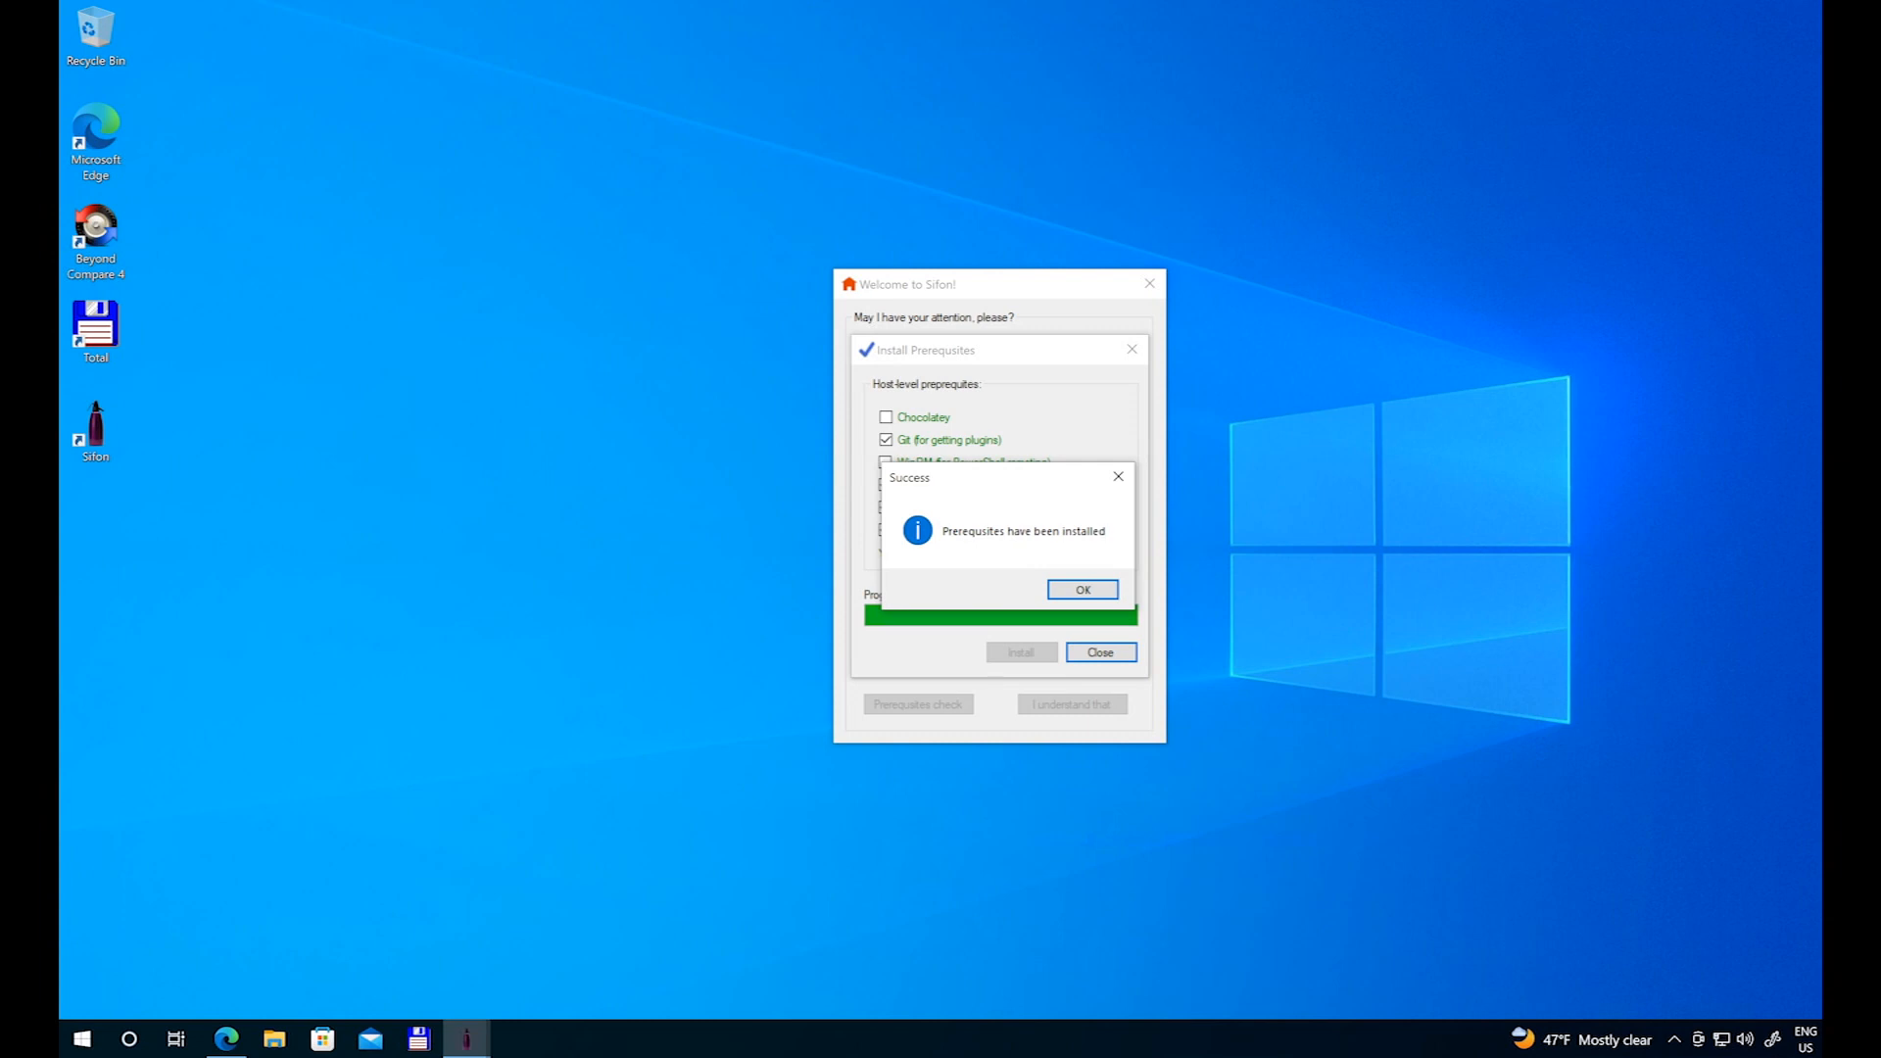
pyautogui.click(1082, 588)
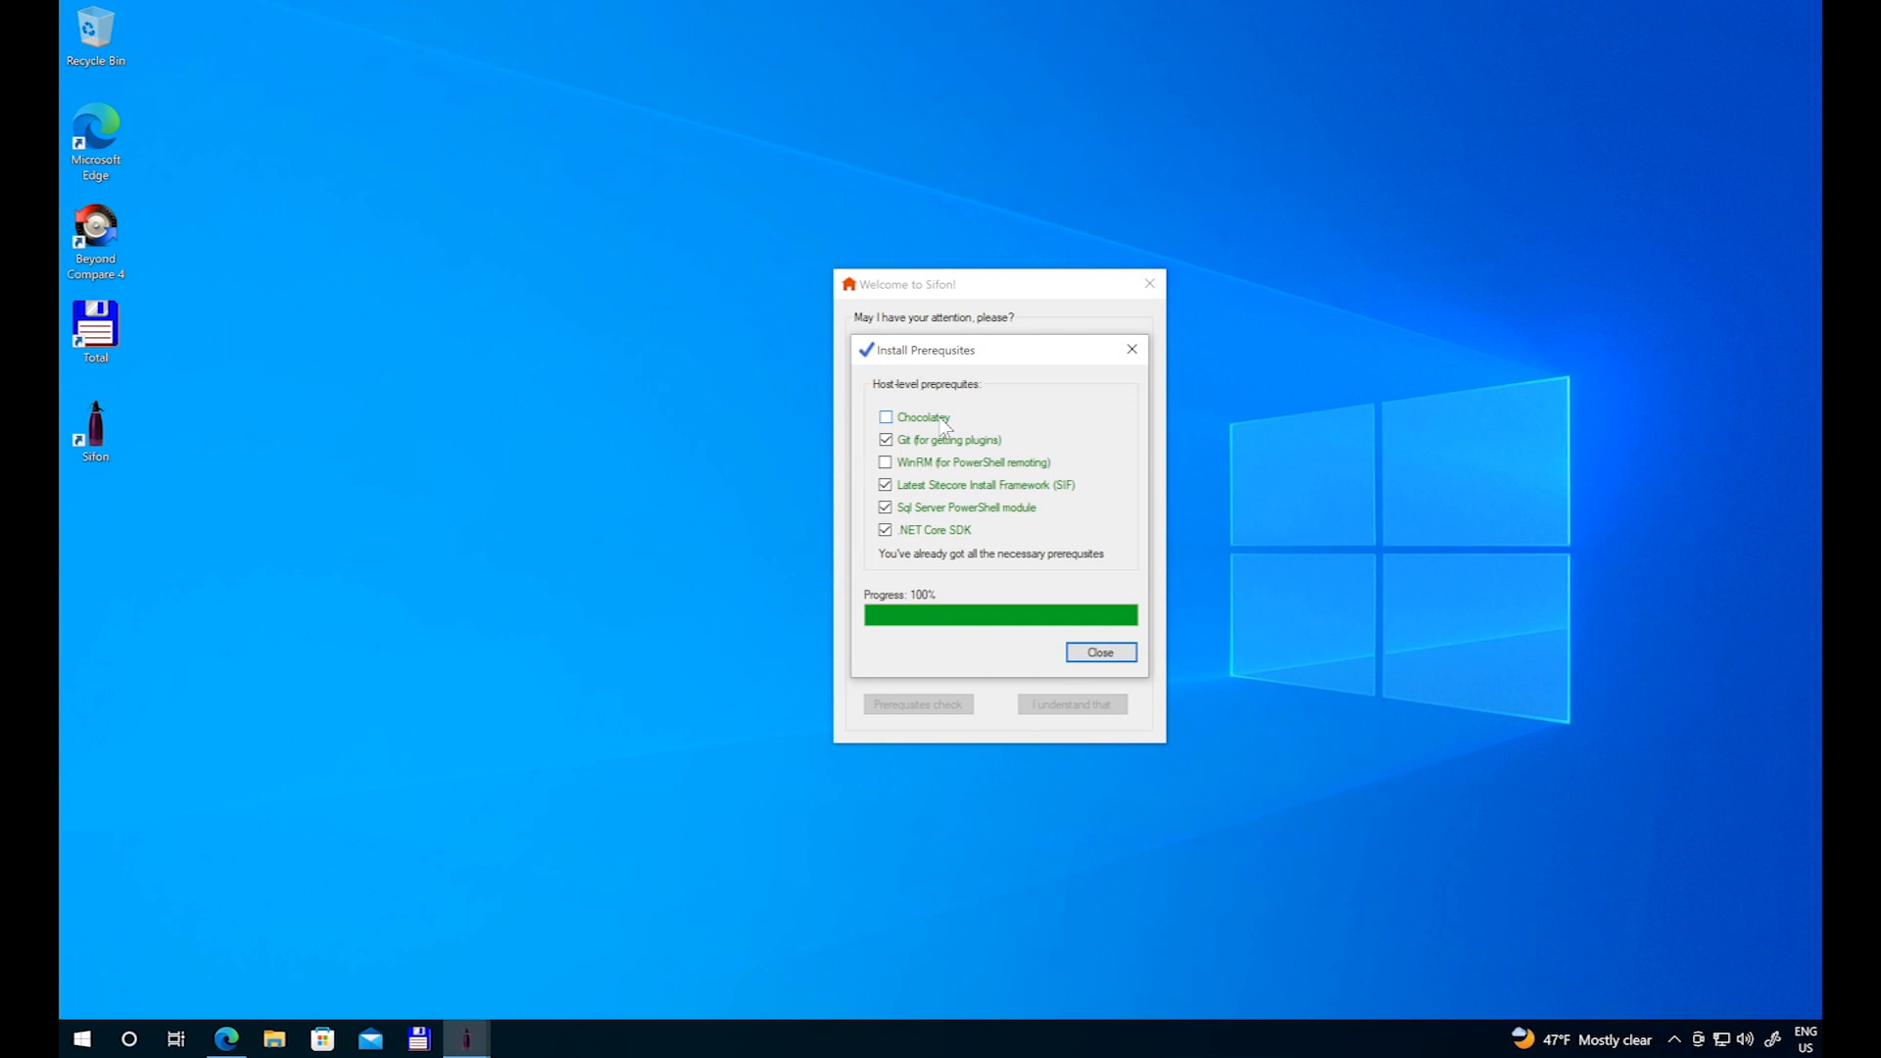
pyautogui.click(1070, 653)
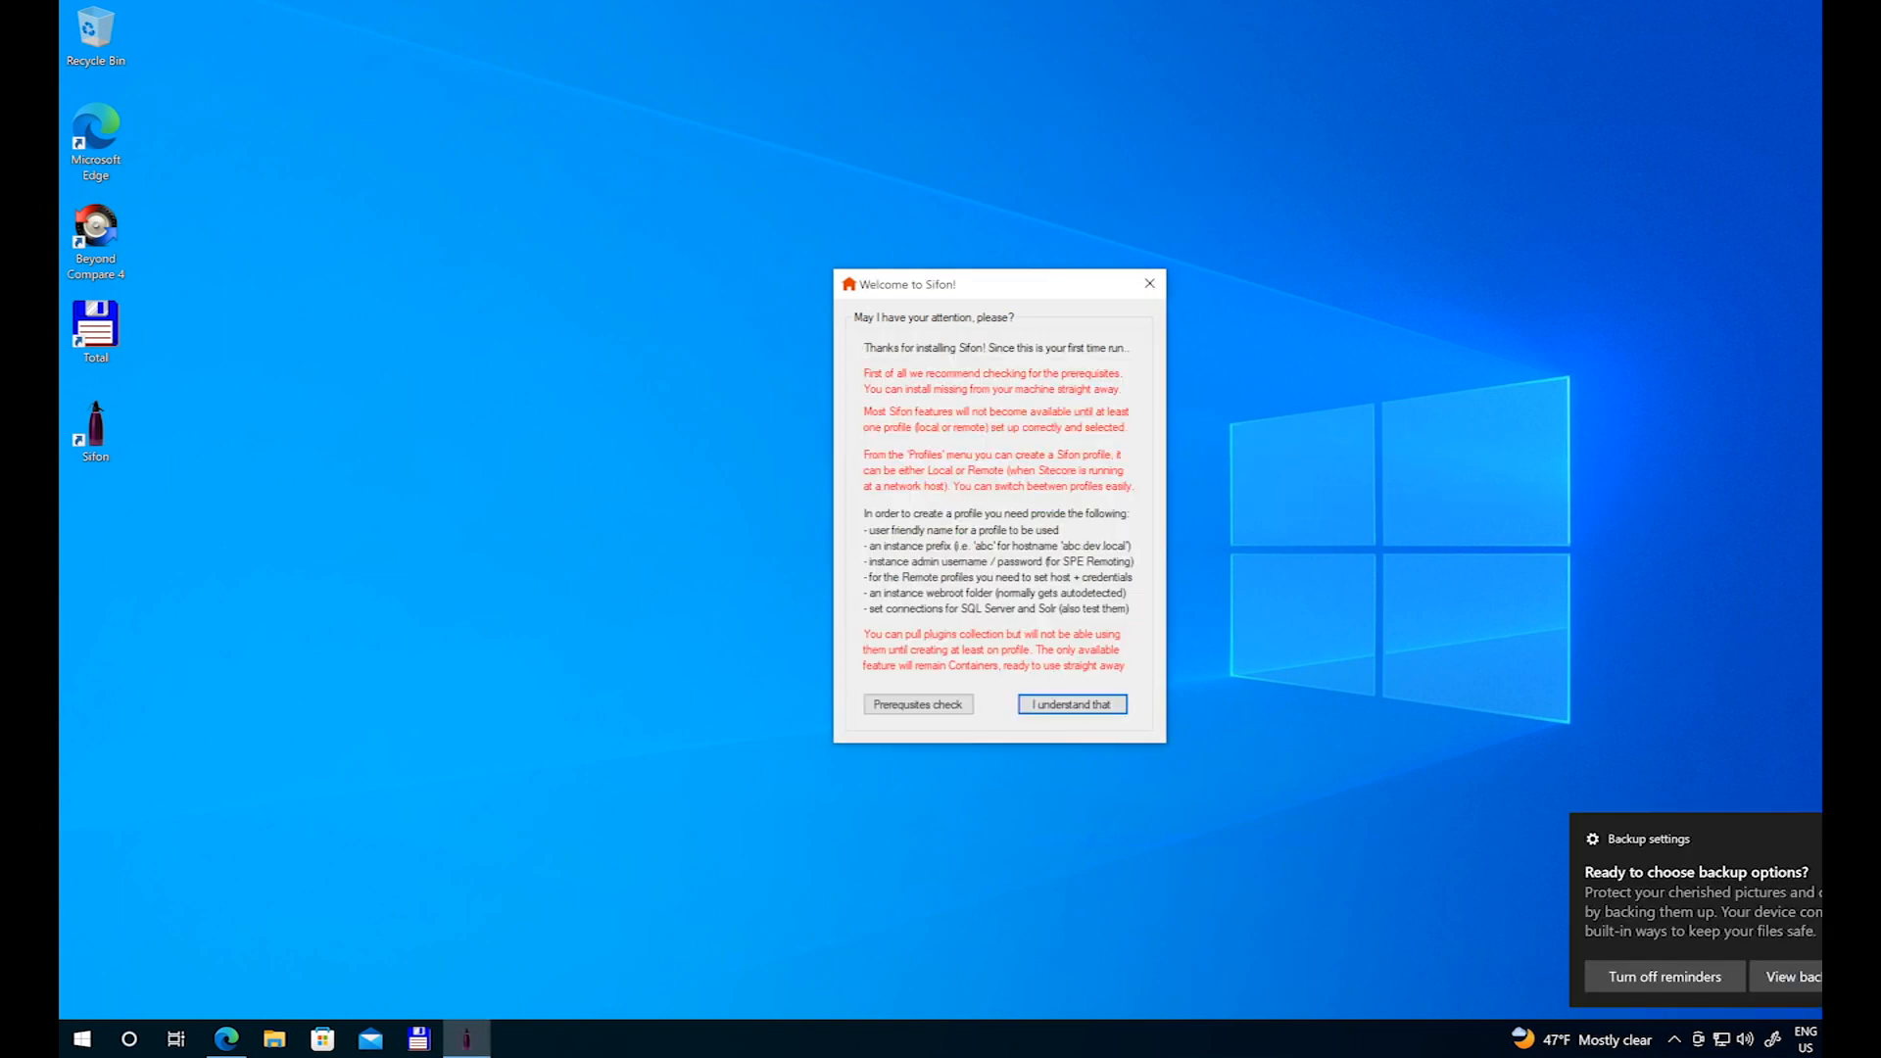
pyautogui.click(1051, 718)
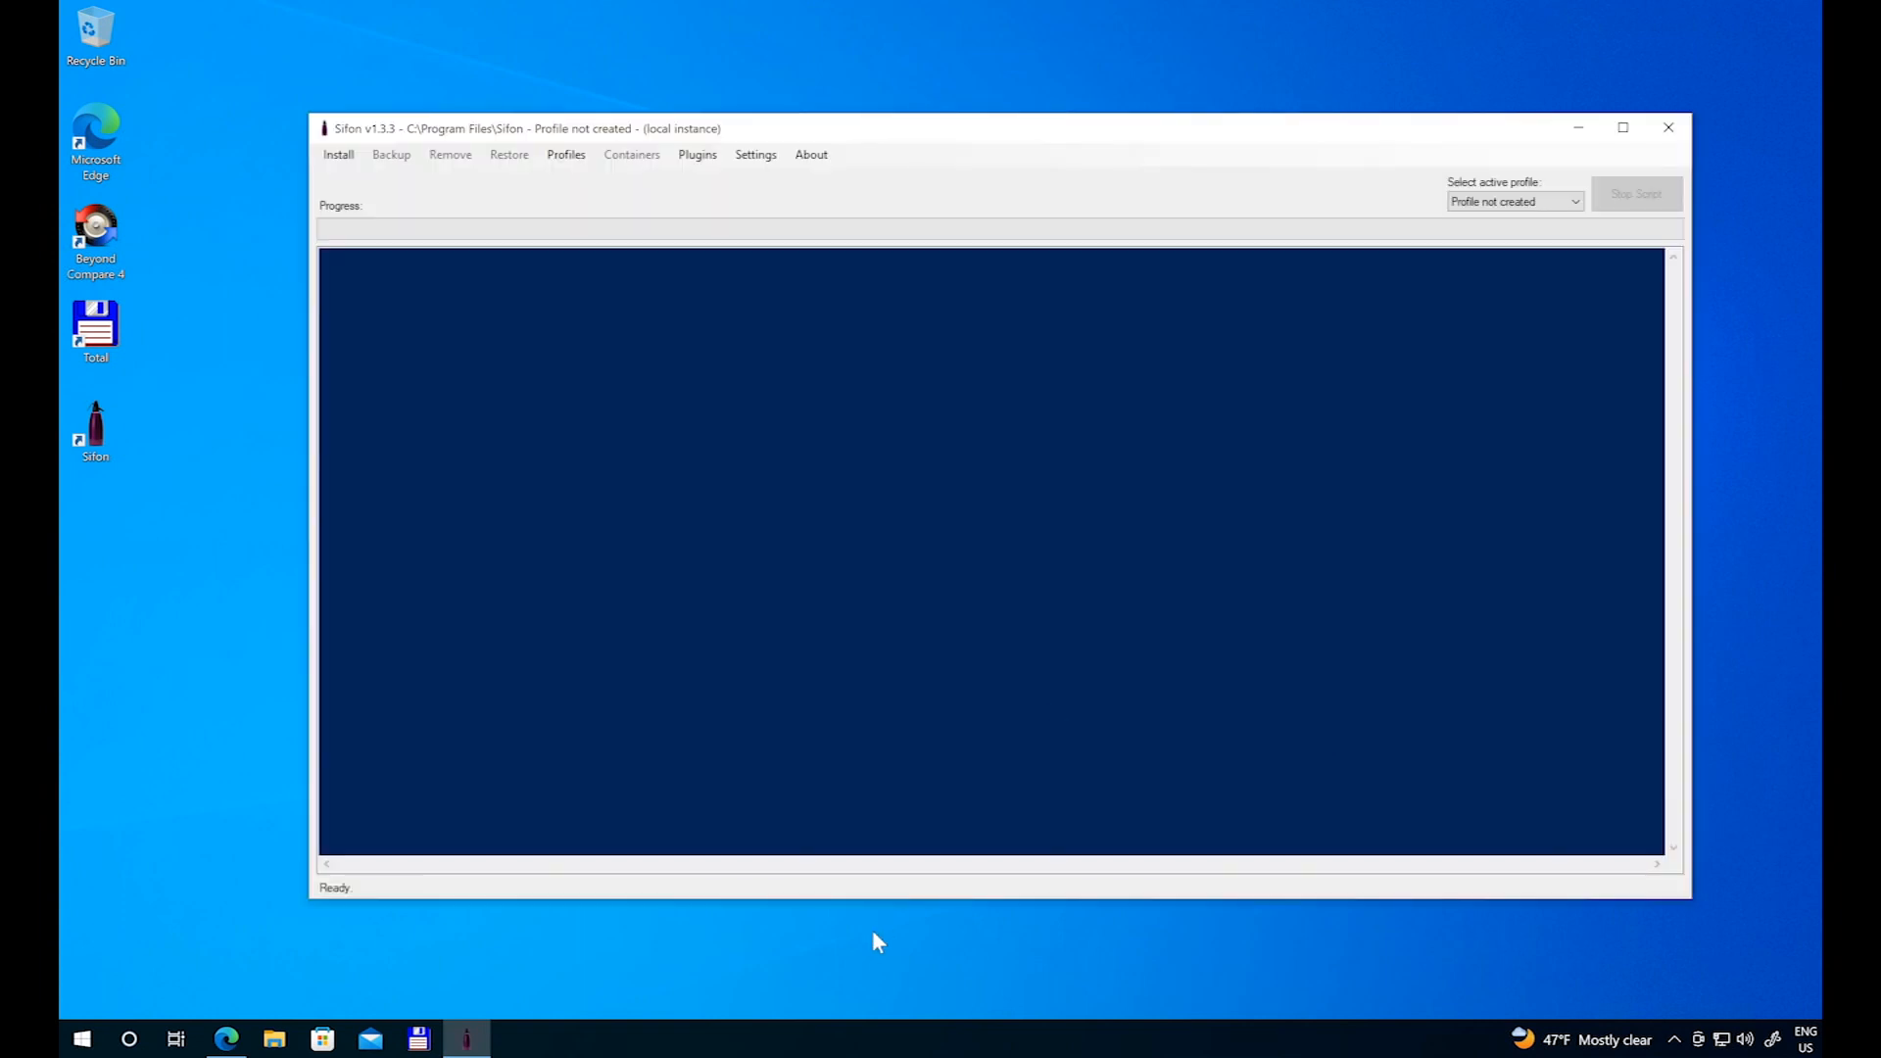
# Step: View Sifon's About information for its supported Sitecore versions, features and contact links
pyautogui.click(811, 155)
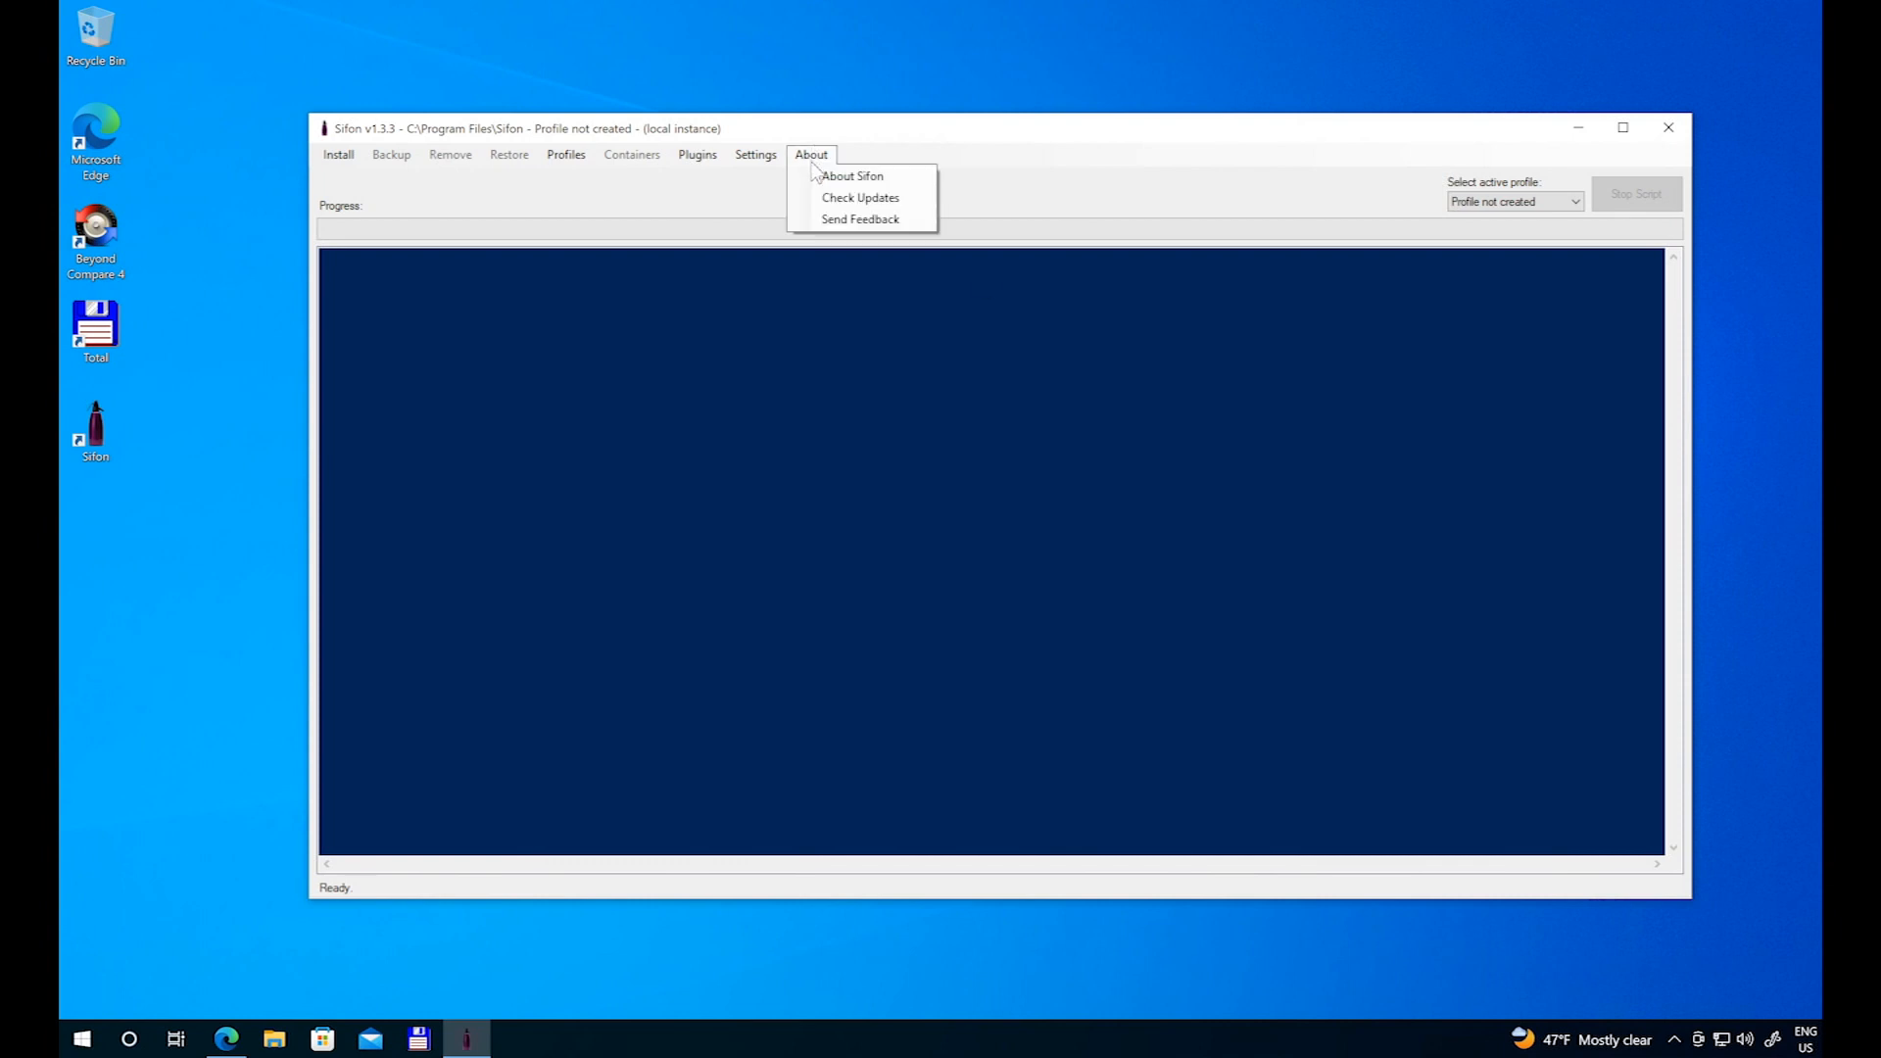
pyautogui.click(835, 174)
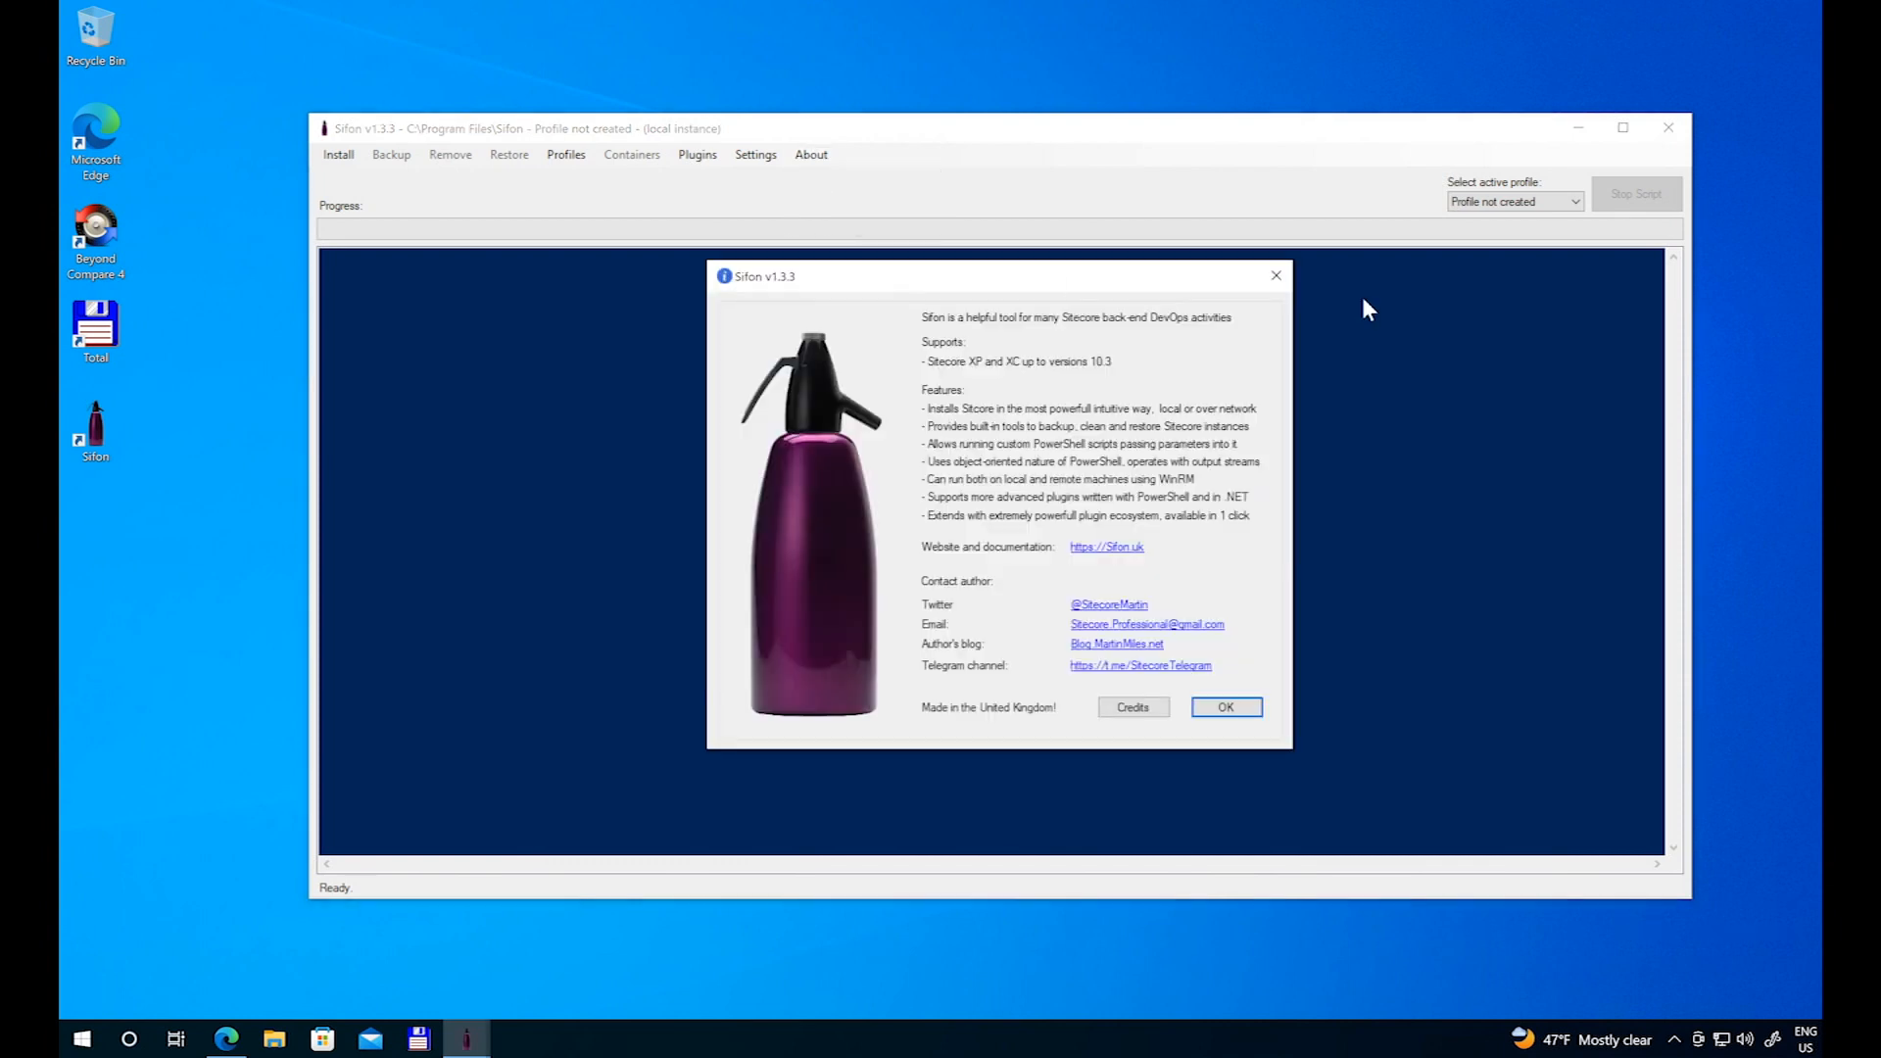
pyautogui.click(1276, 275)
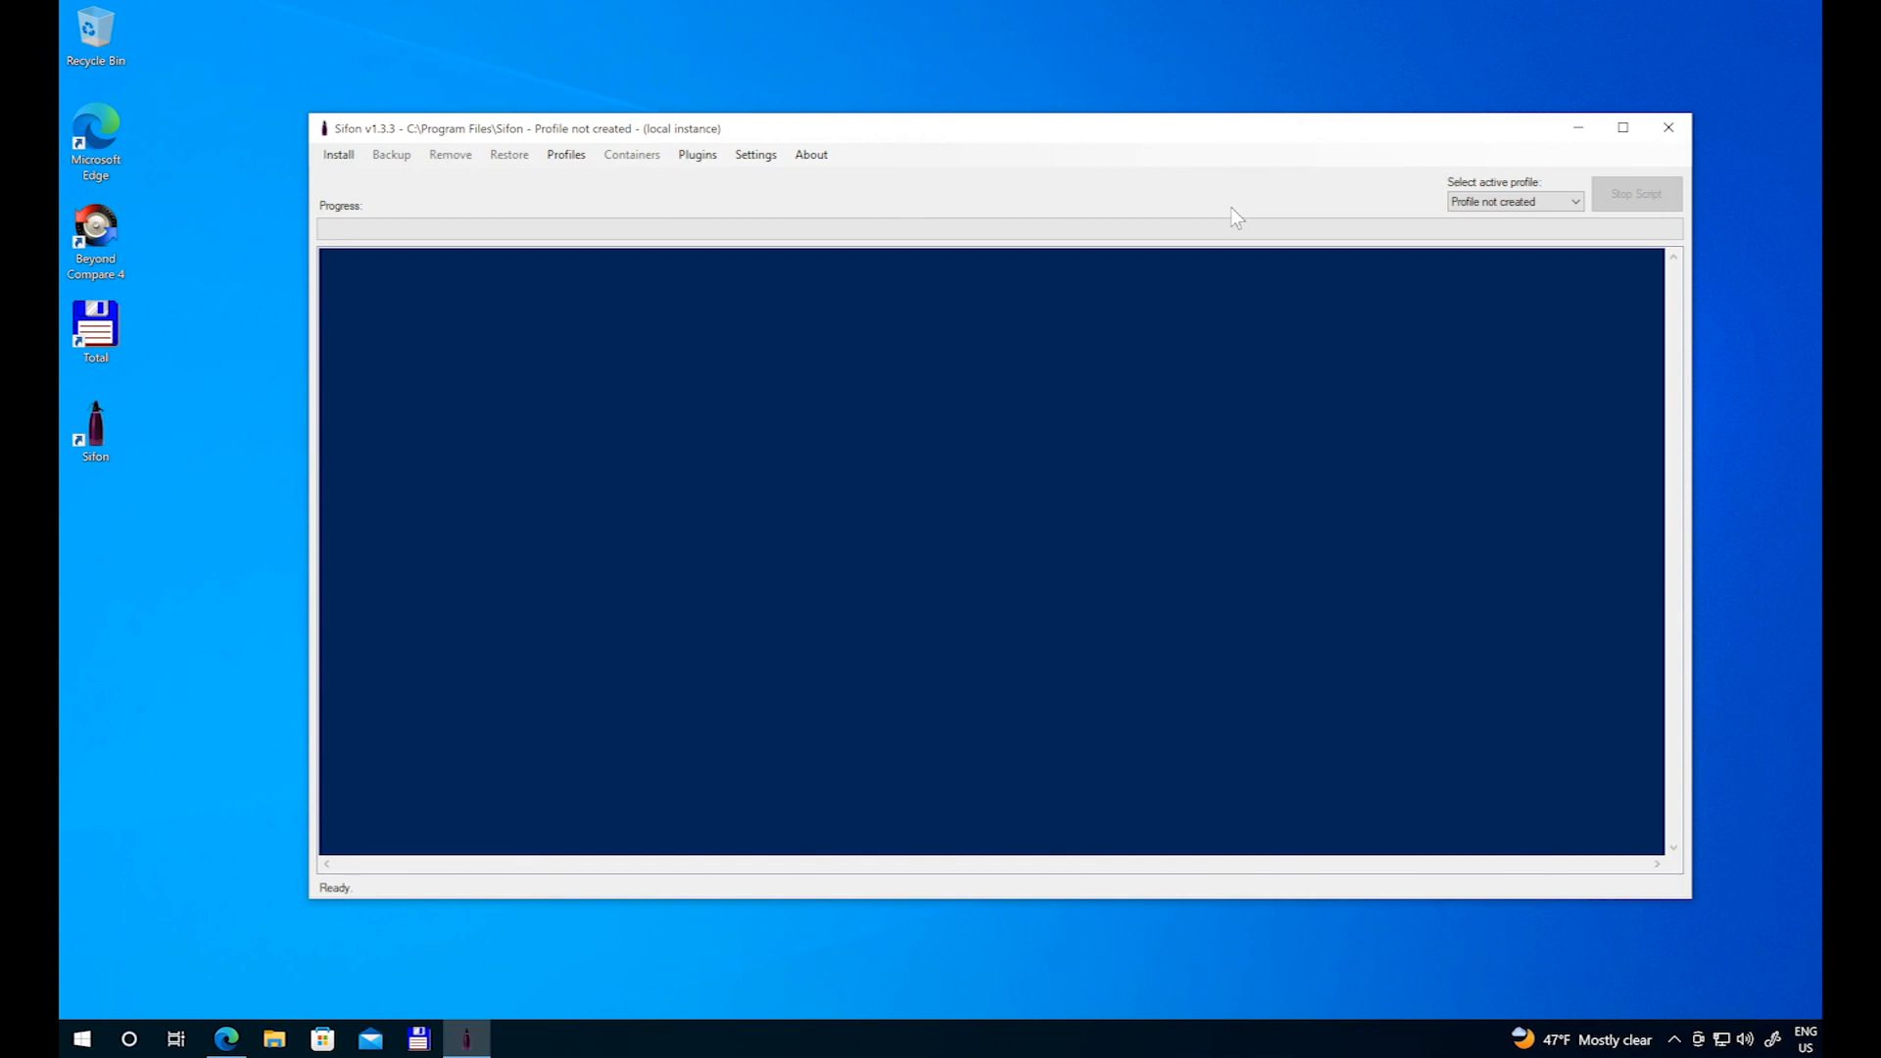
# Step: Install a Solr 8.11.2 instance on port 8112 in the c:\Solr folder, declining to install or remove another one
pyautogui.click(764, 157)
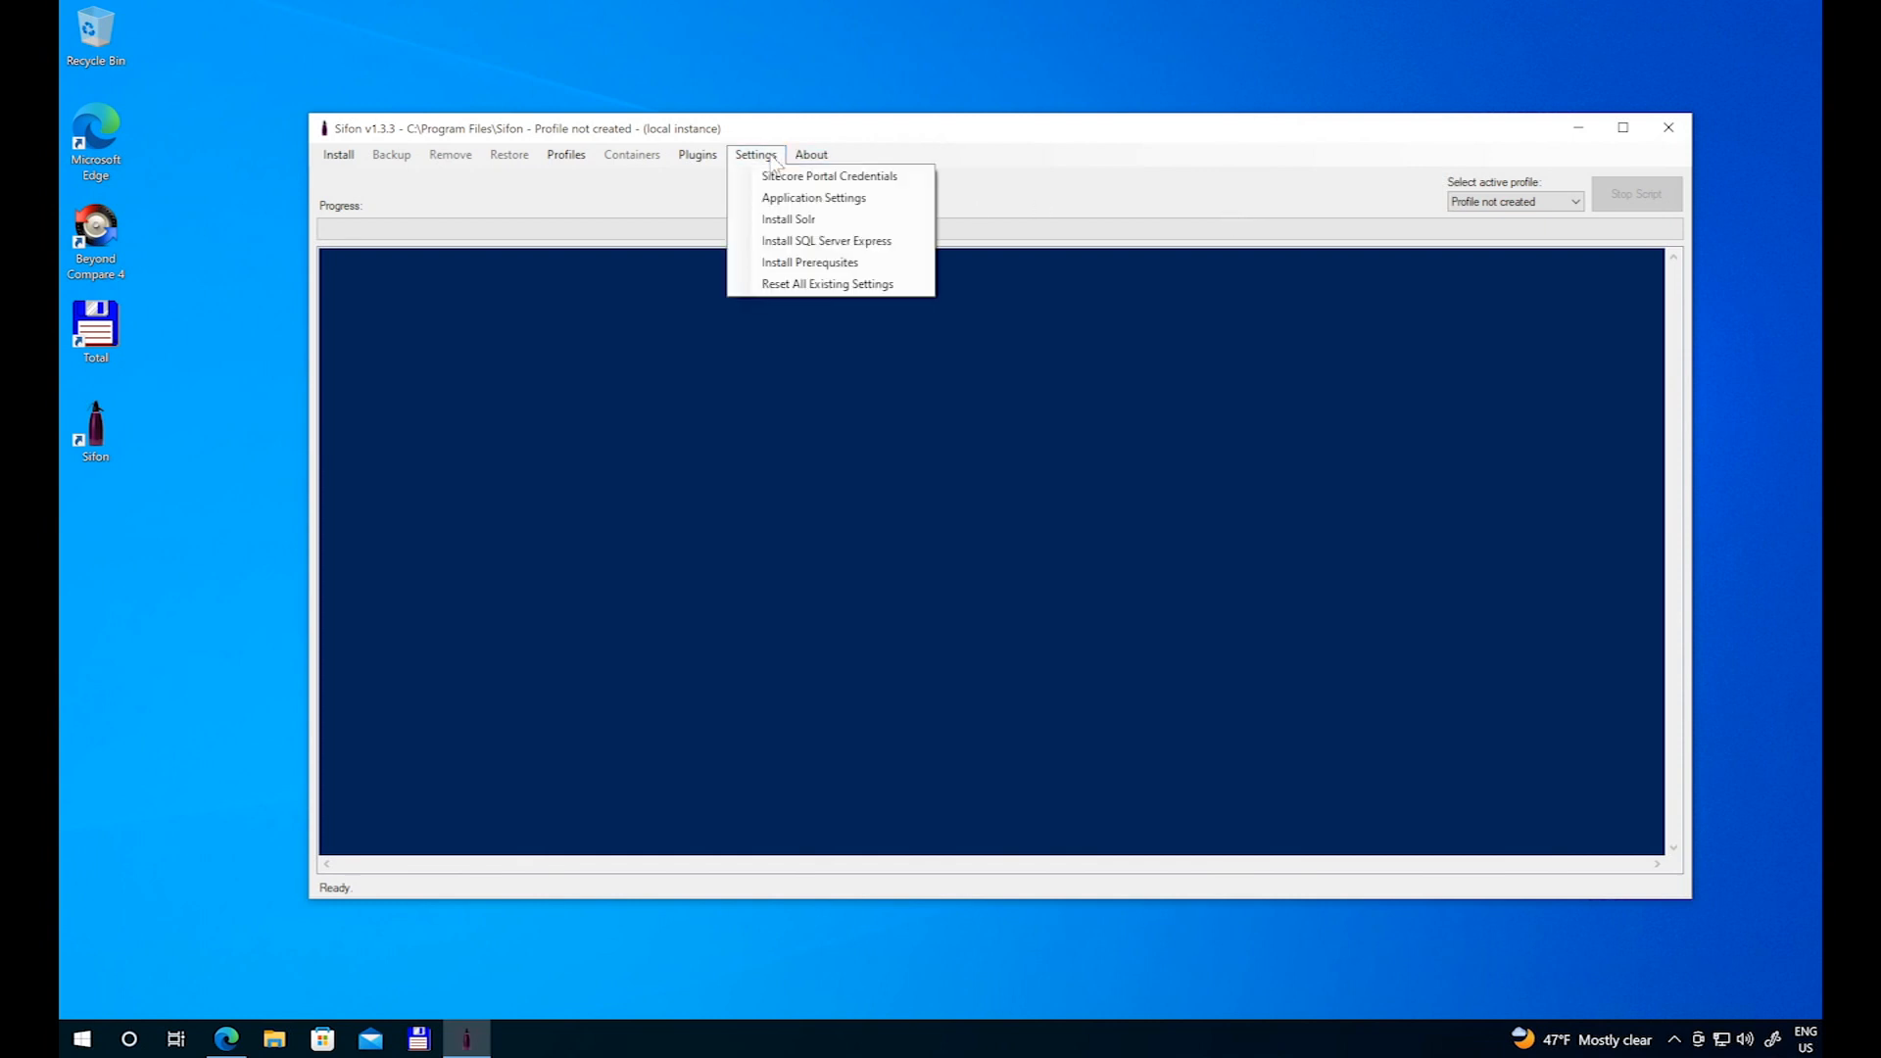
pyautogui.click(902, 222)
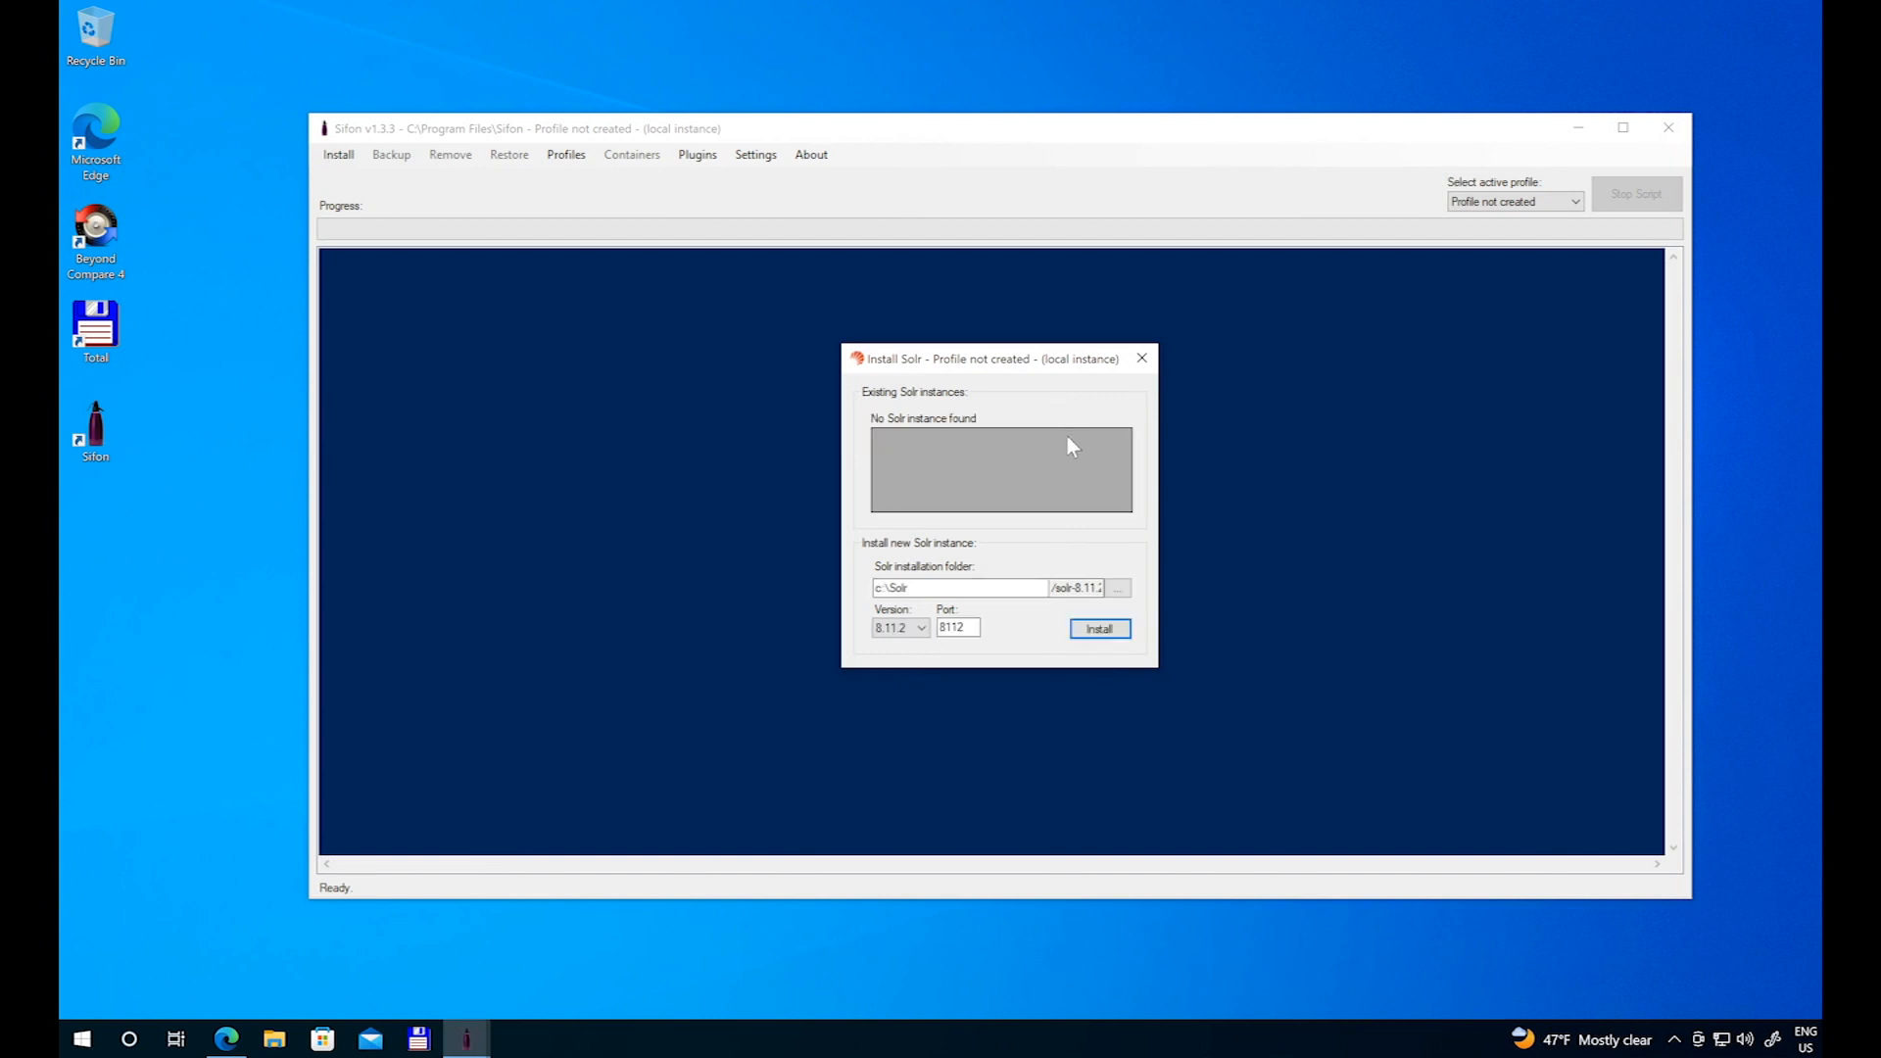
pyautogui.click(921, 629)
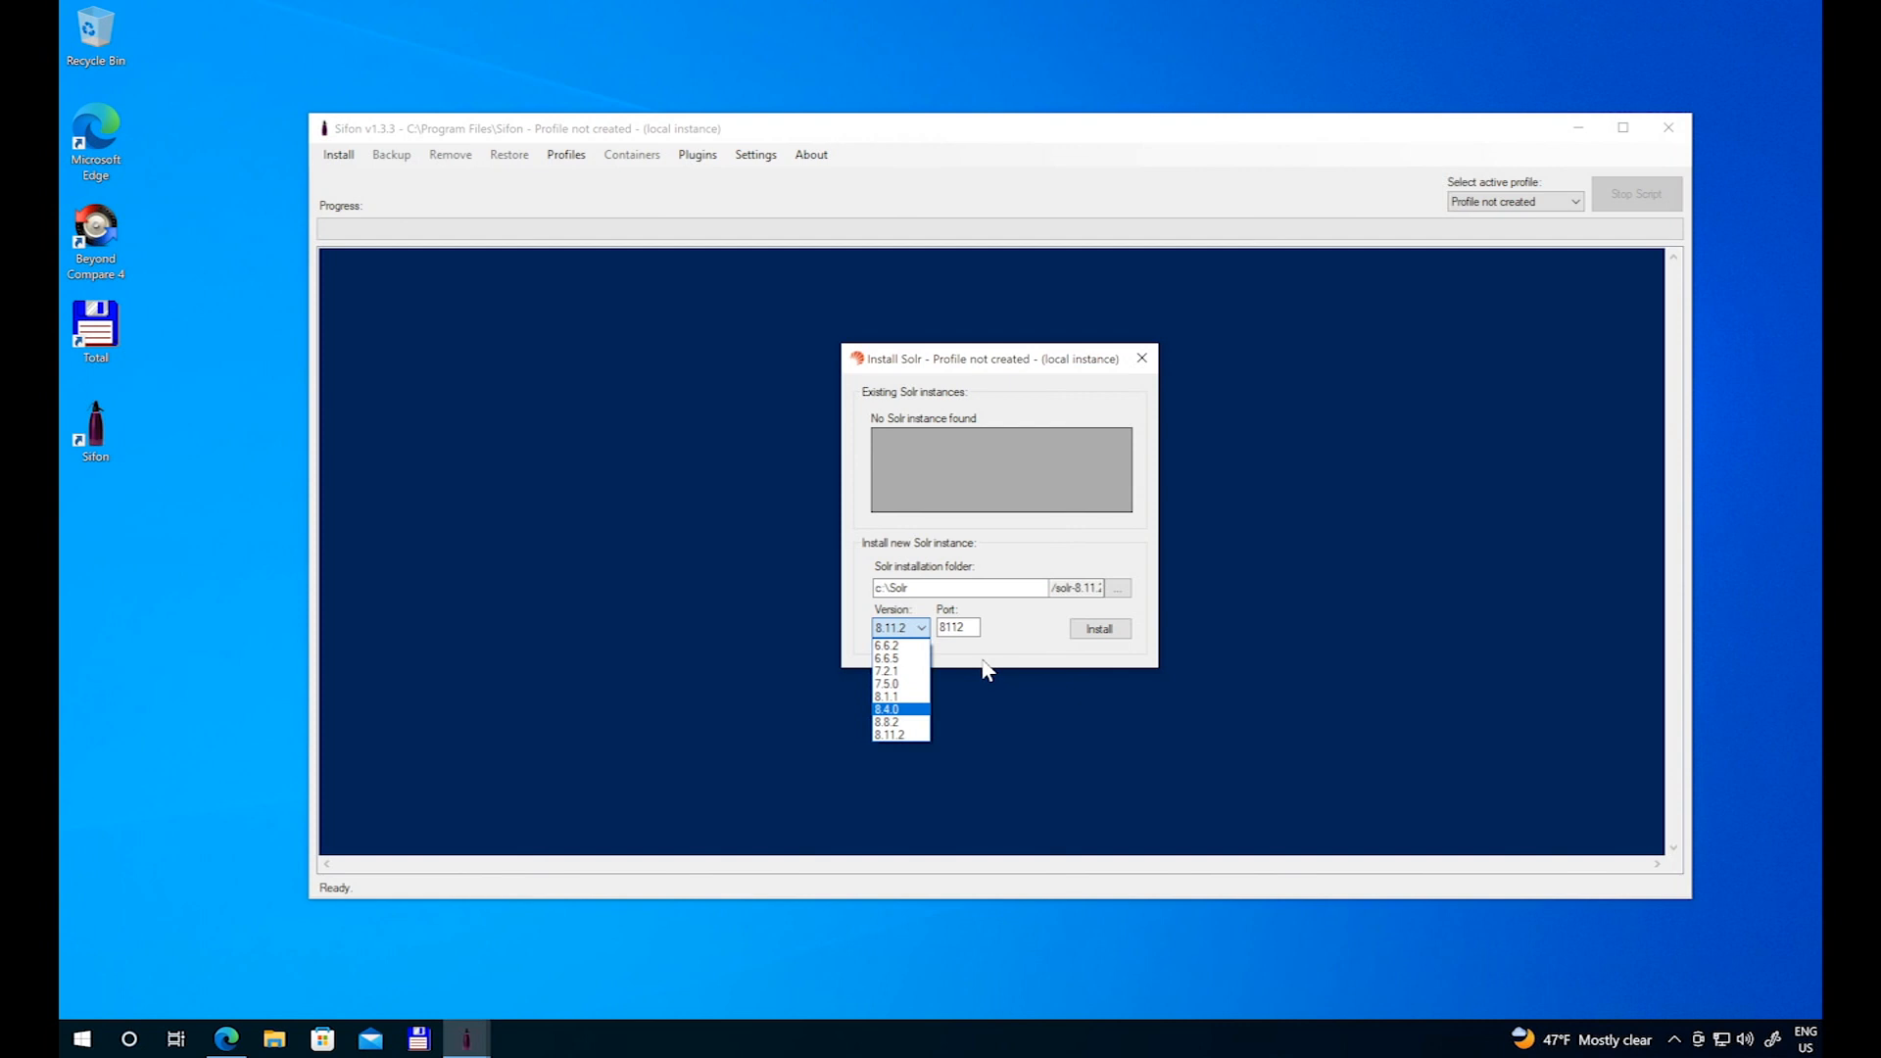
pyautogui.click(913, 735)
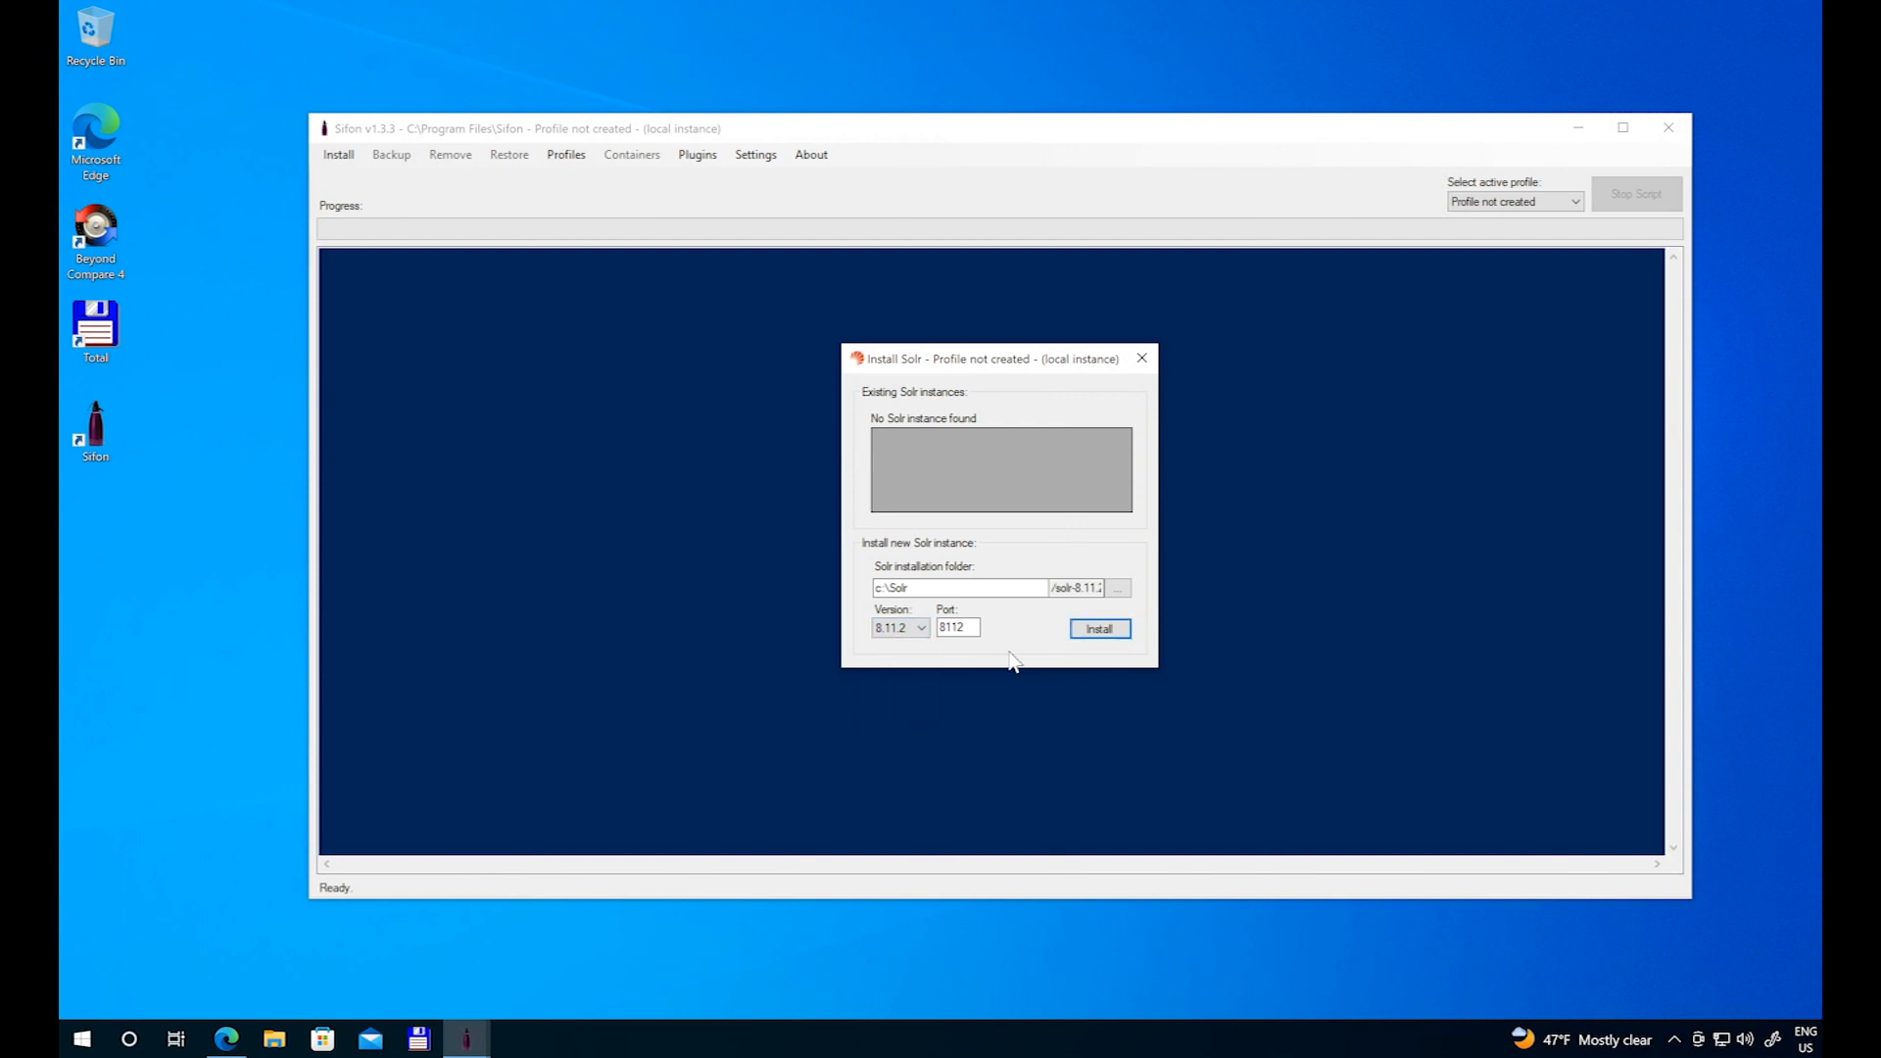
pyautogui.click(1082, 628)
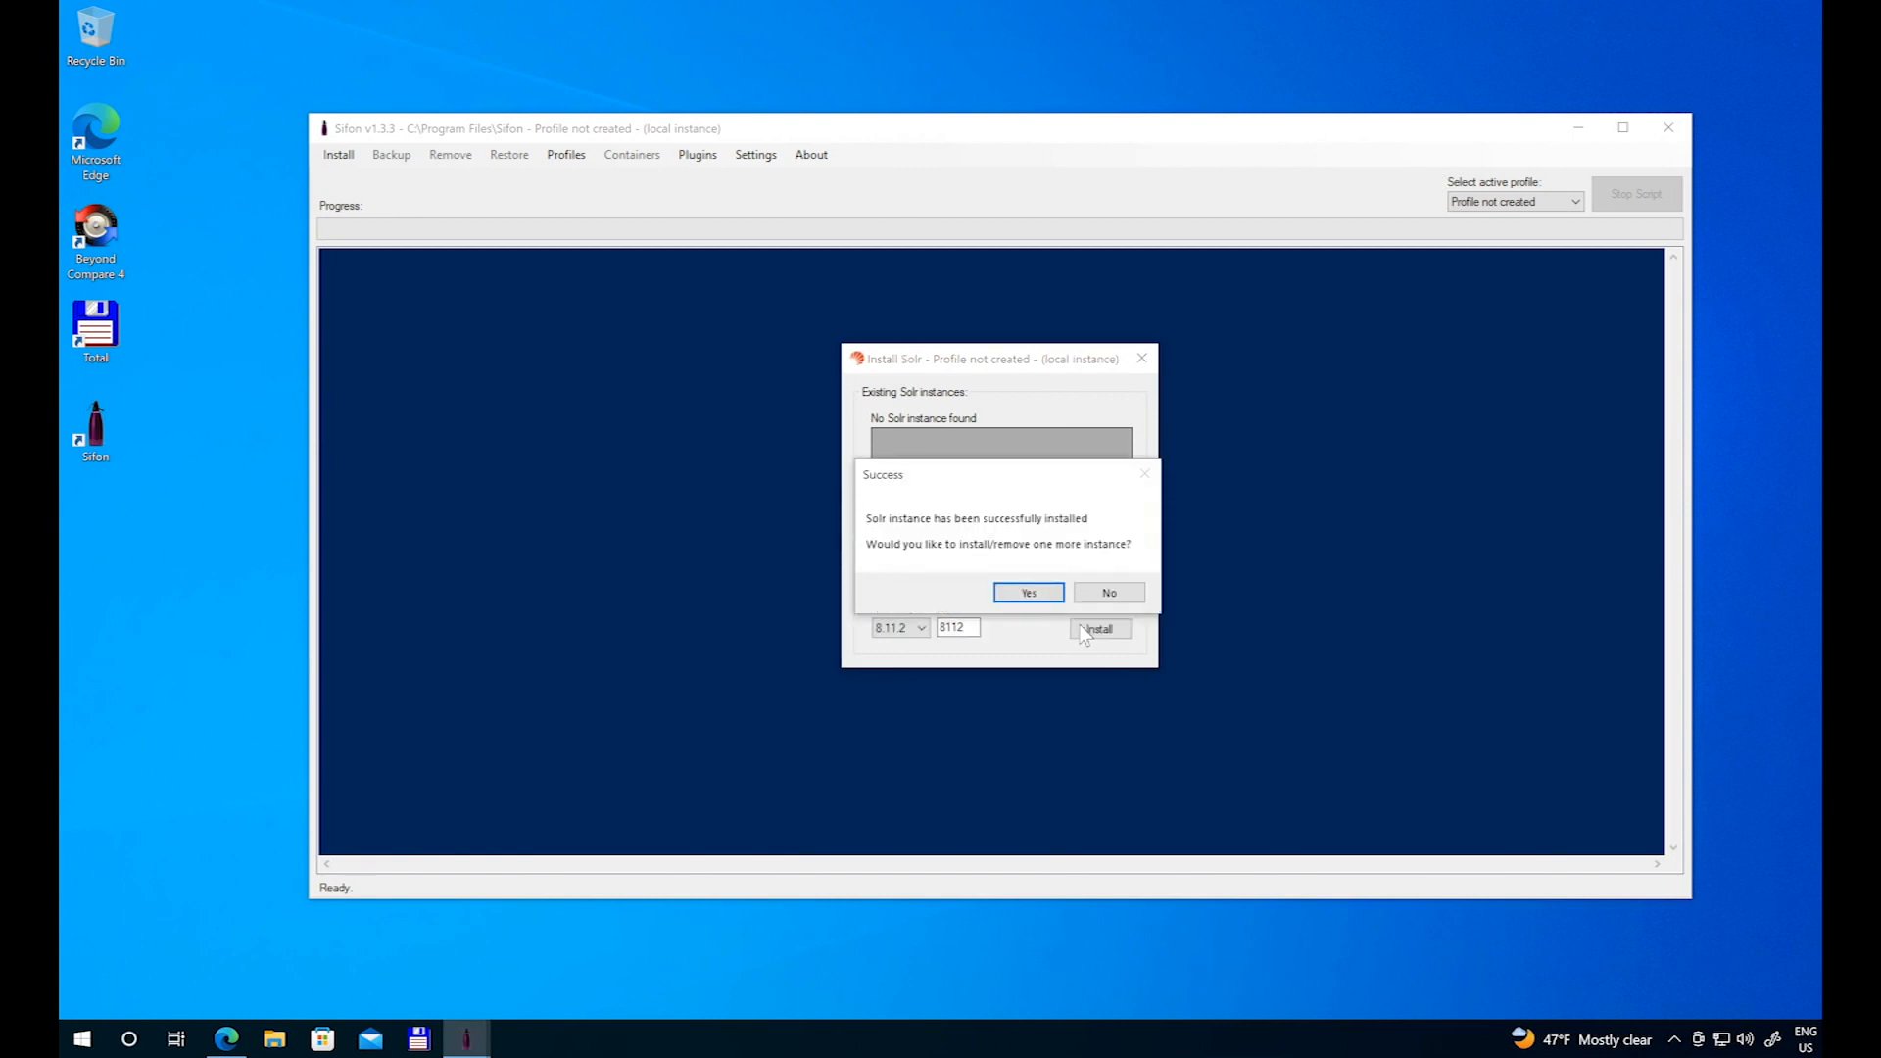
pyautogui.click(1109, 591)
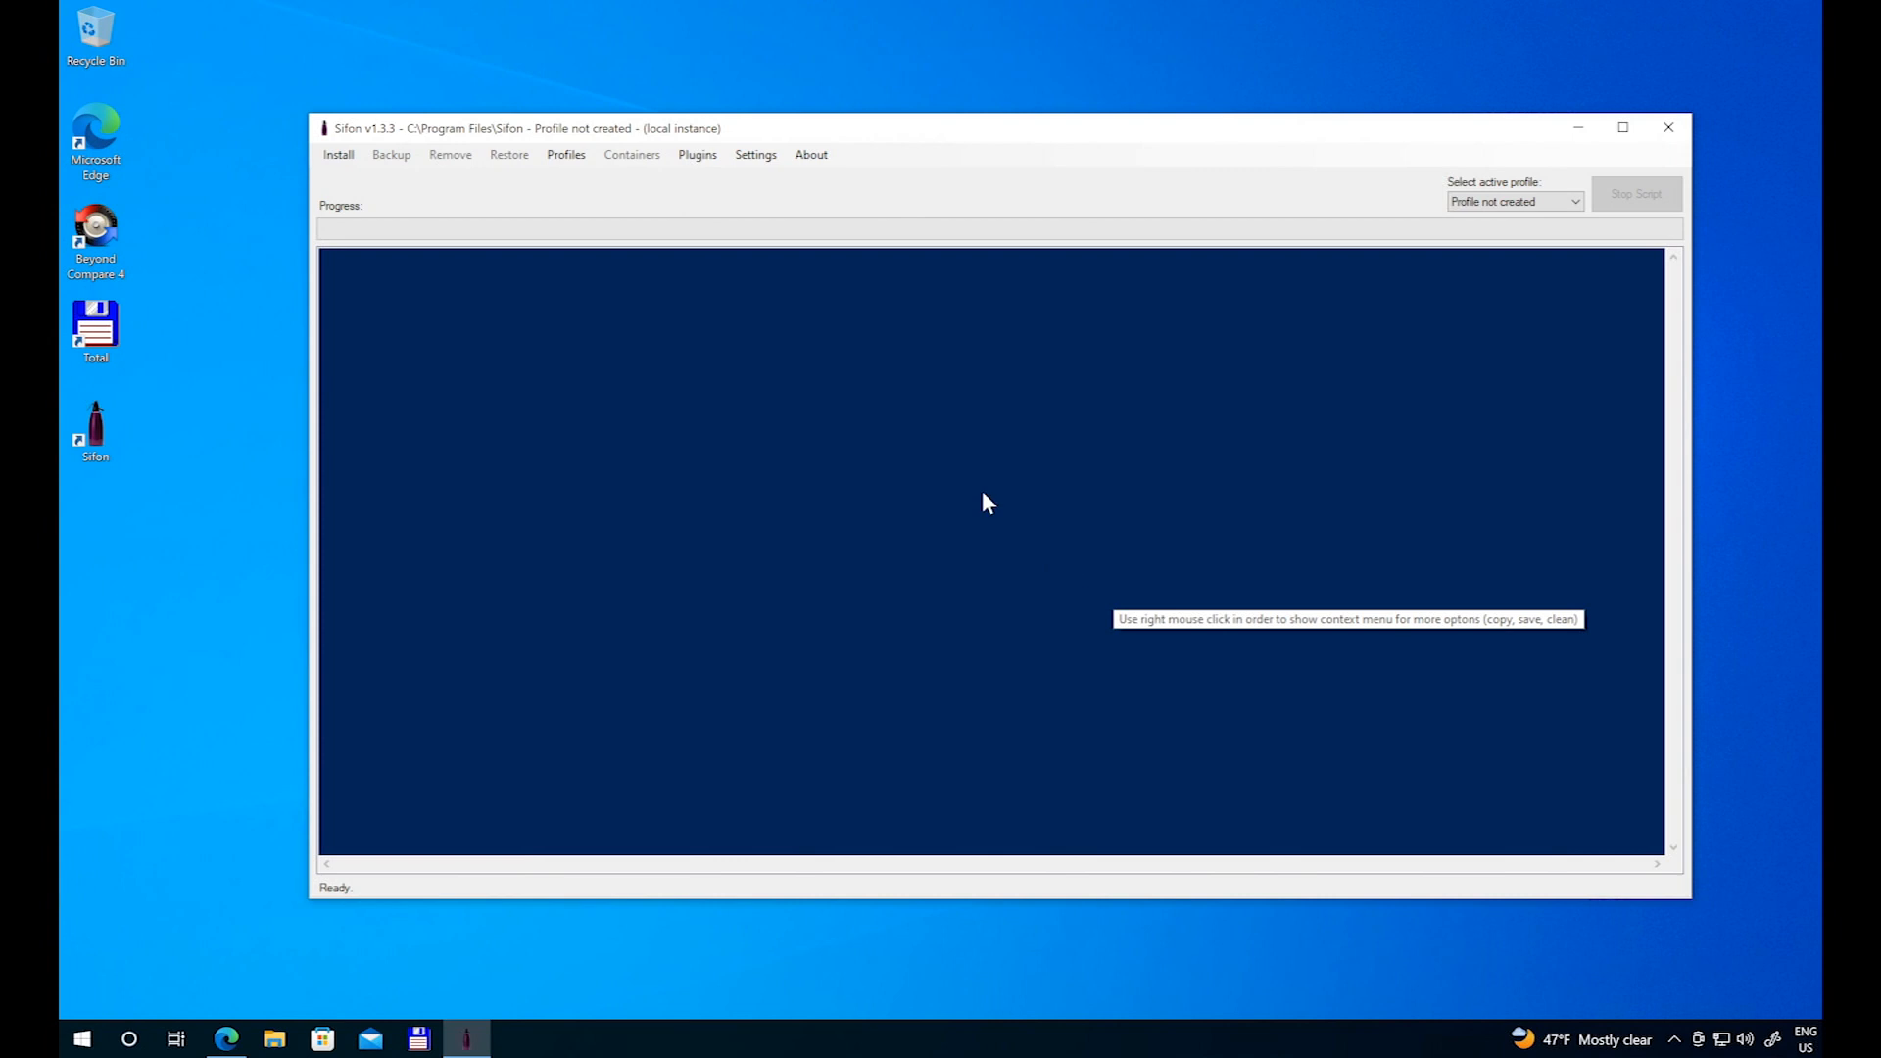
# Step: Open the Sitecore installer, choose Sitecore 10.3.0 XP and fill the remaining instance, SQL Server and Solr parameters with the defaults
pyautogui.click(345, 160)
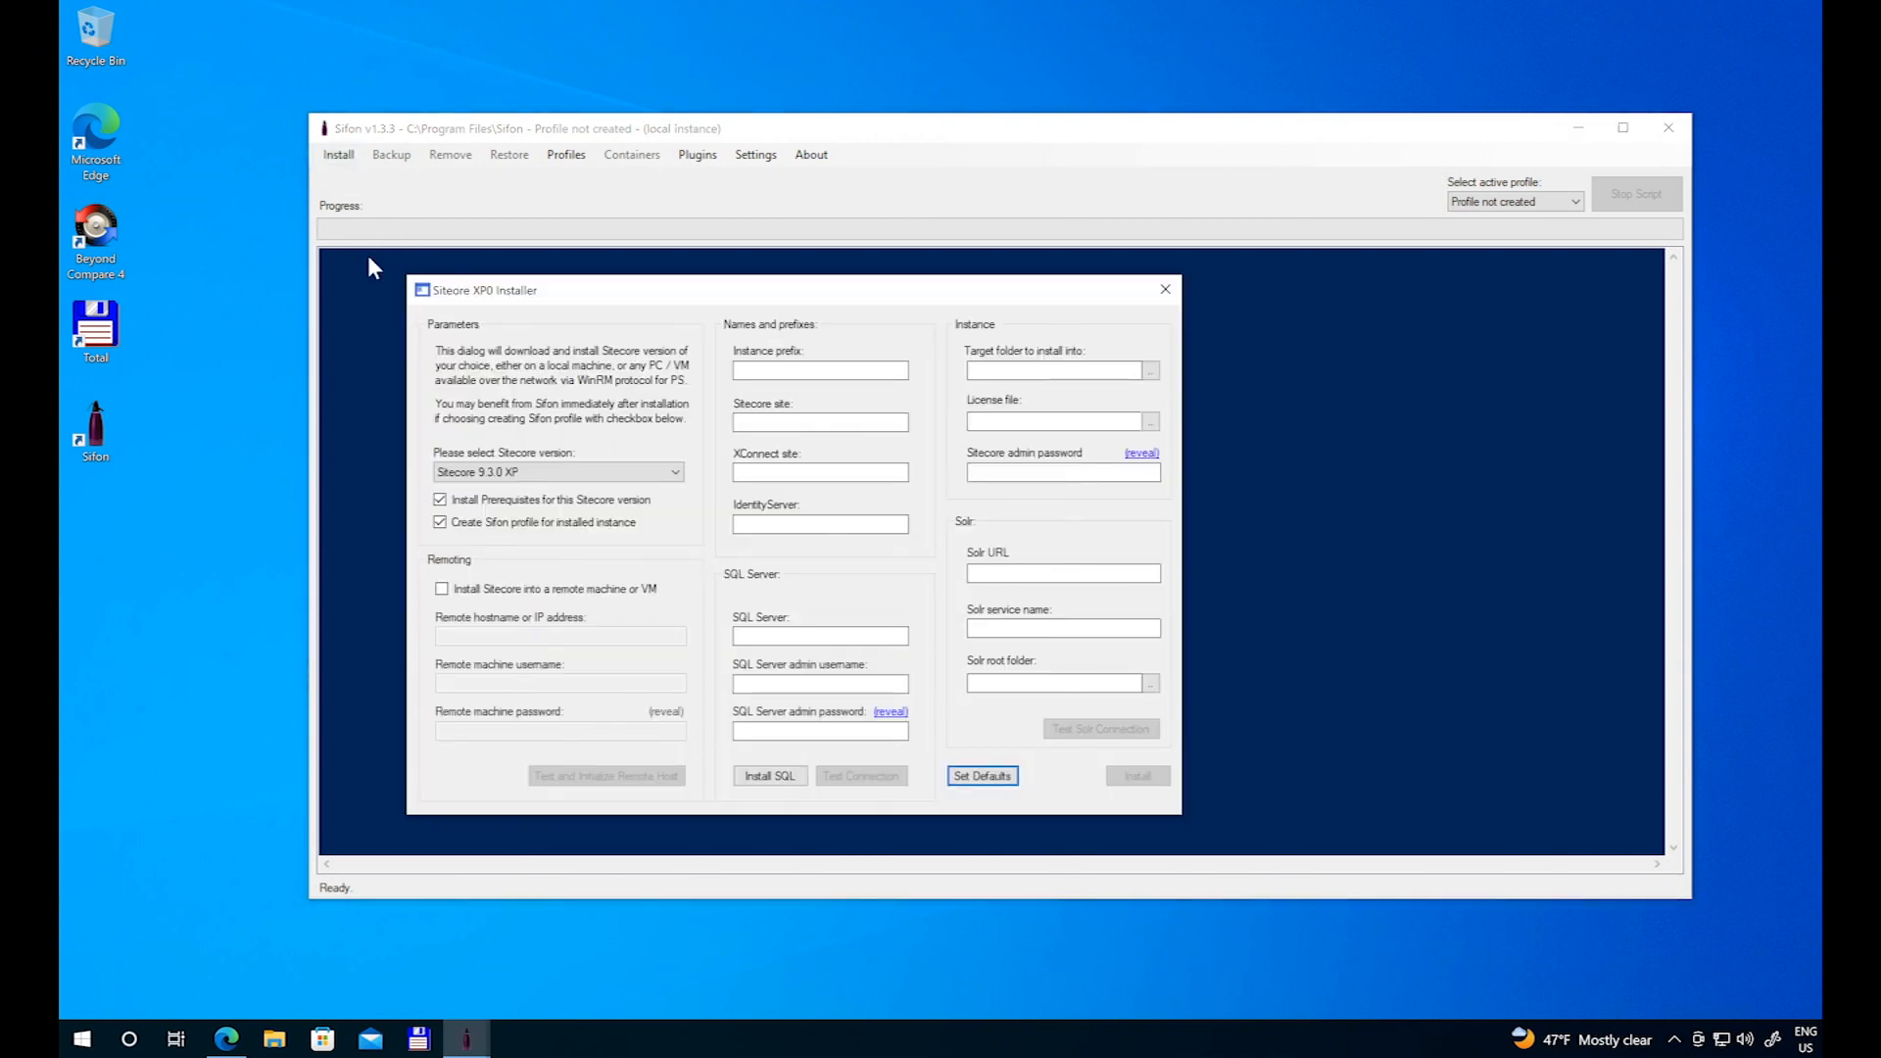
pyautogui.click(675, 472)
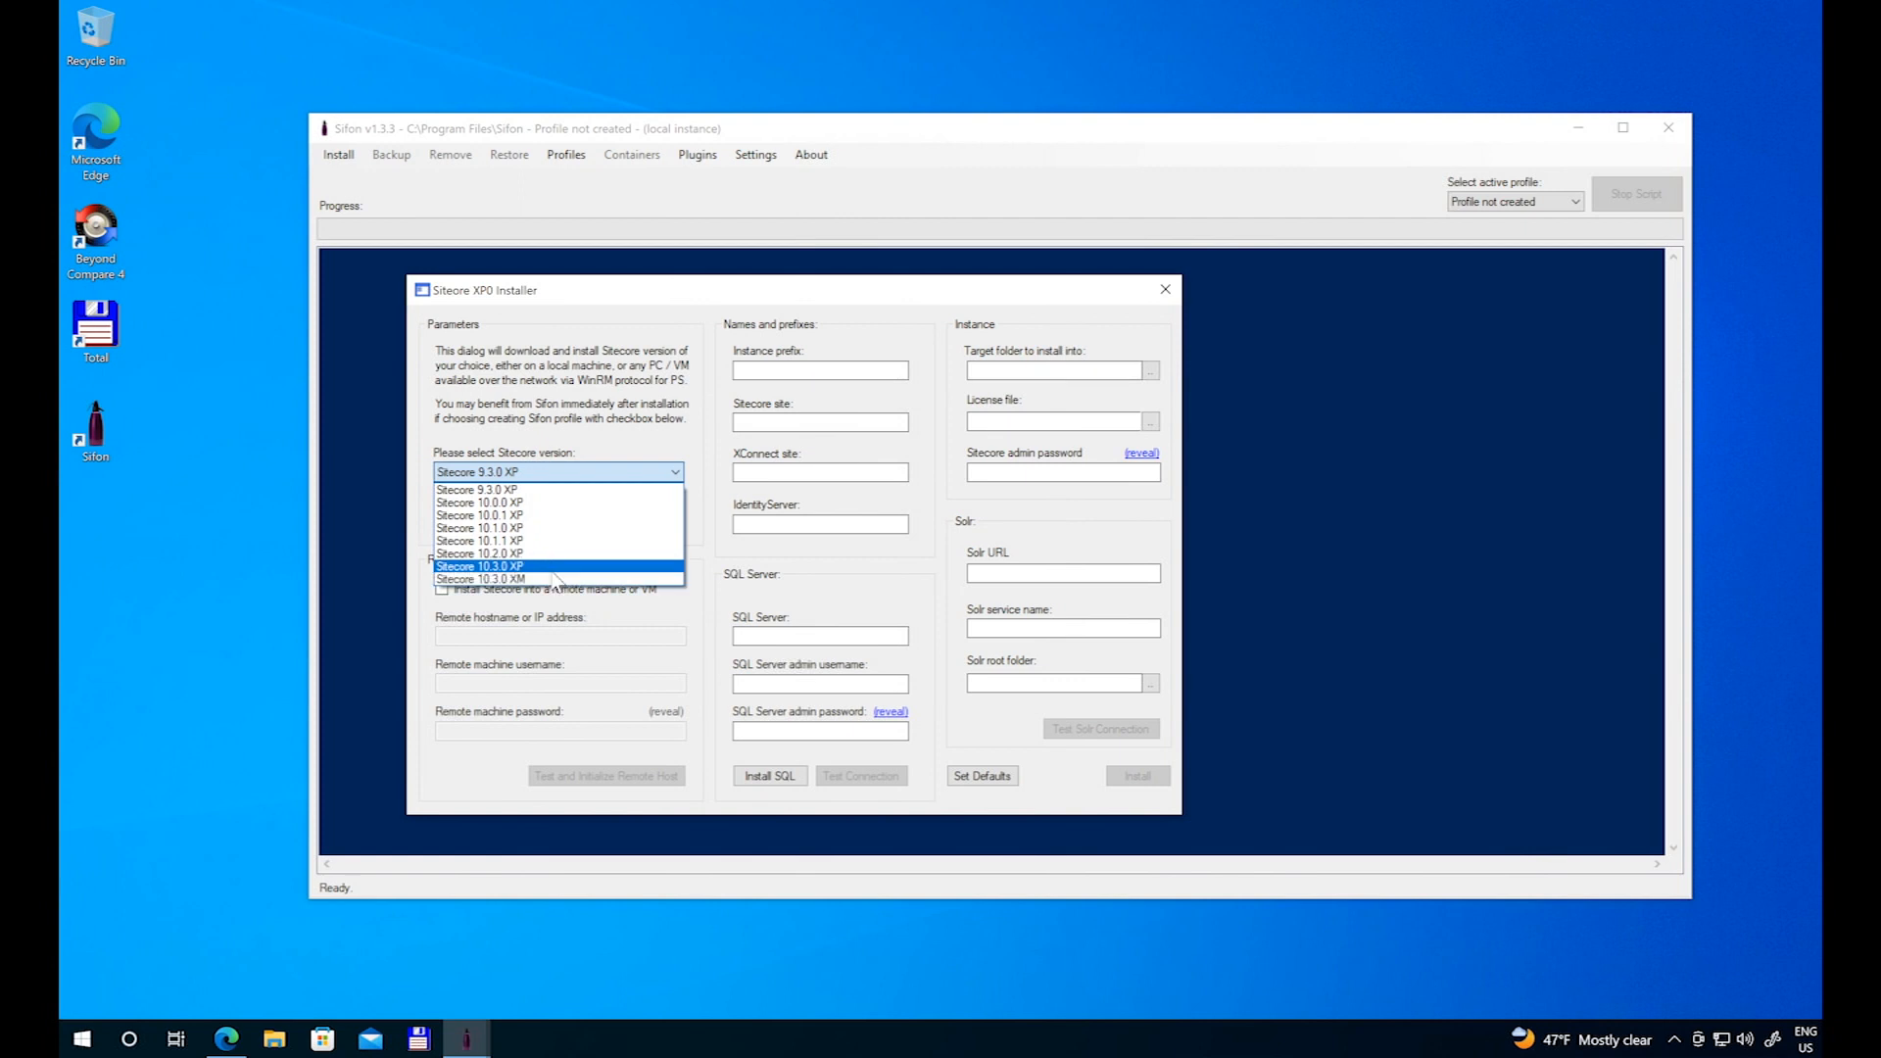
pyautogui.click(555, 568)
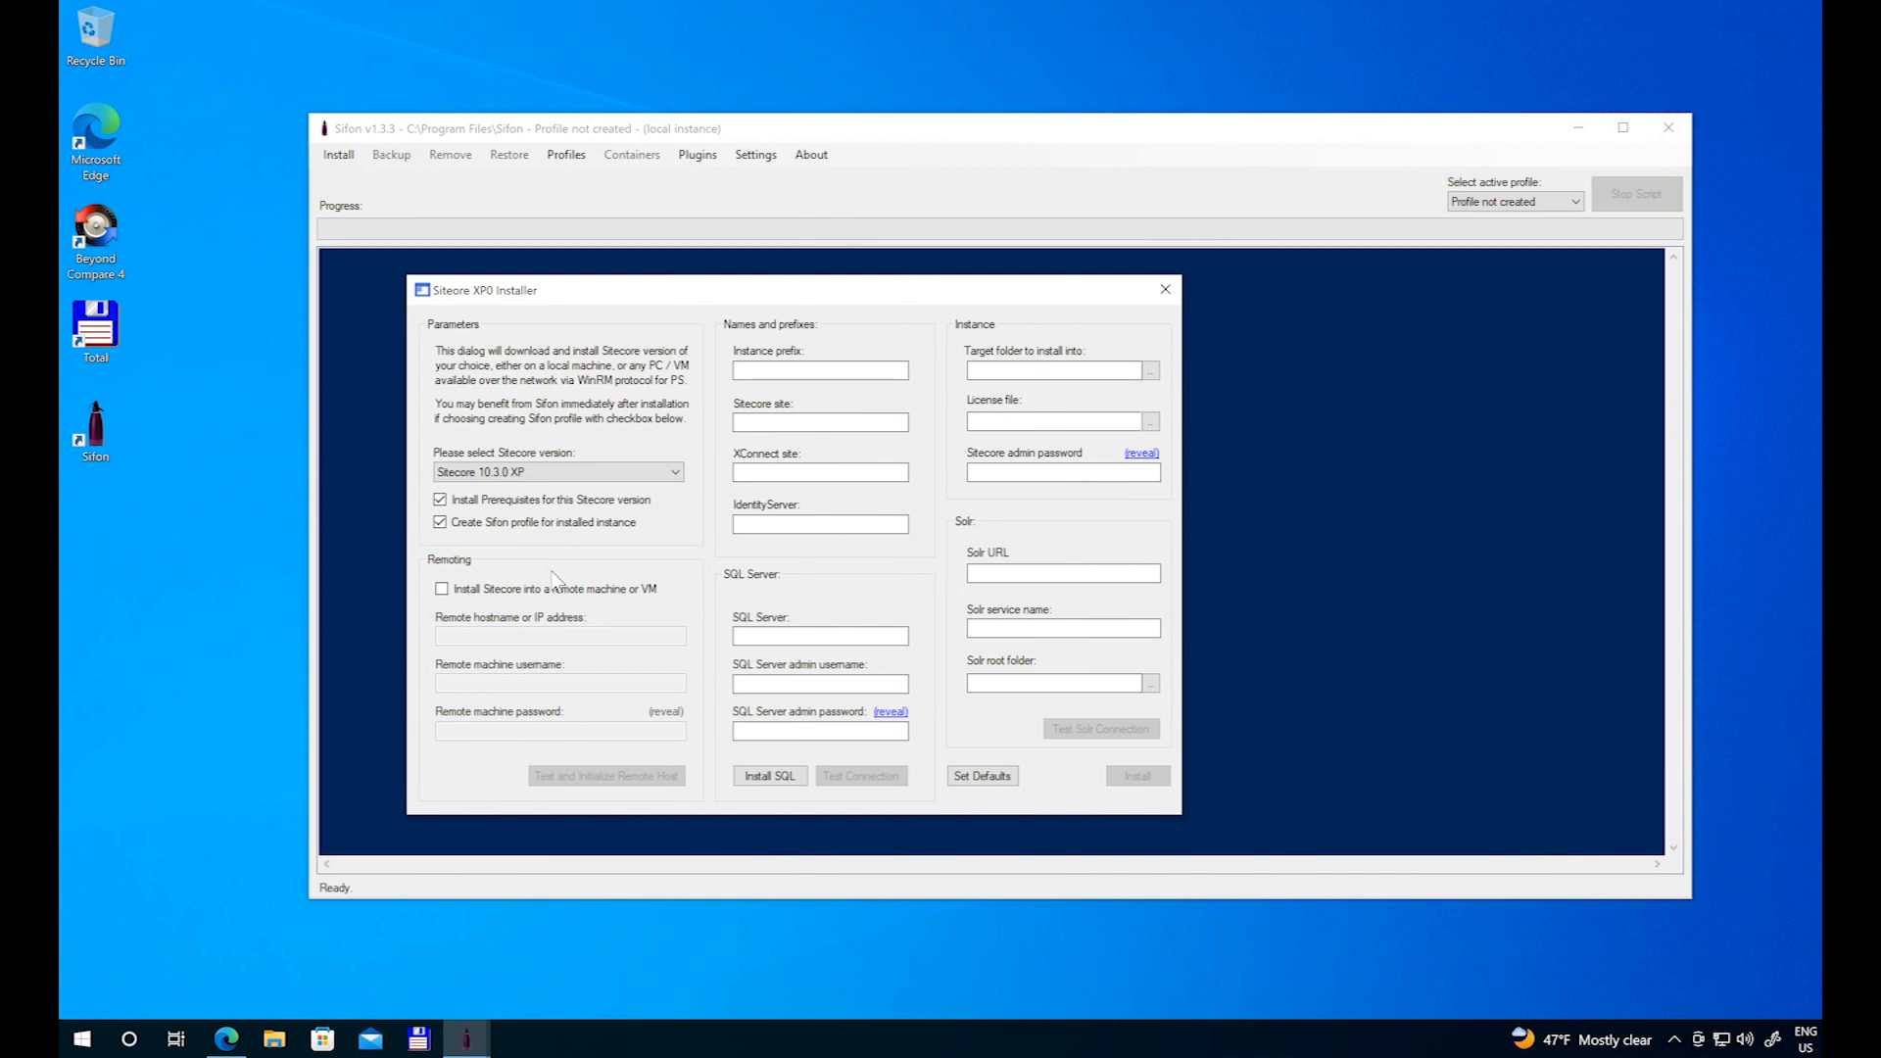
pyautogui.click(984, 782)
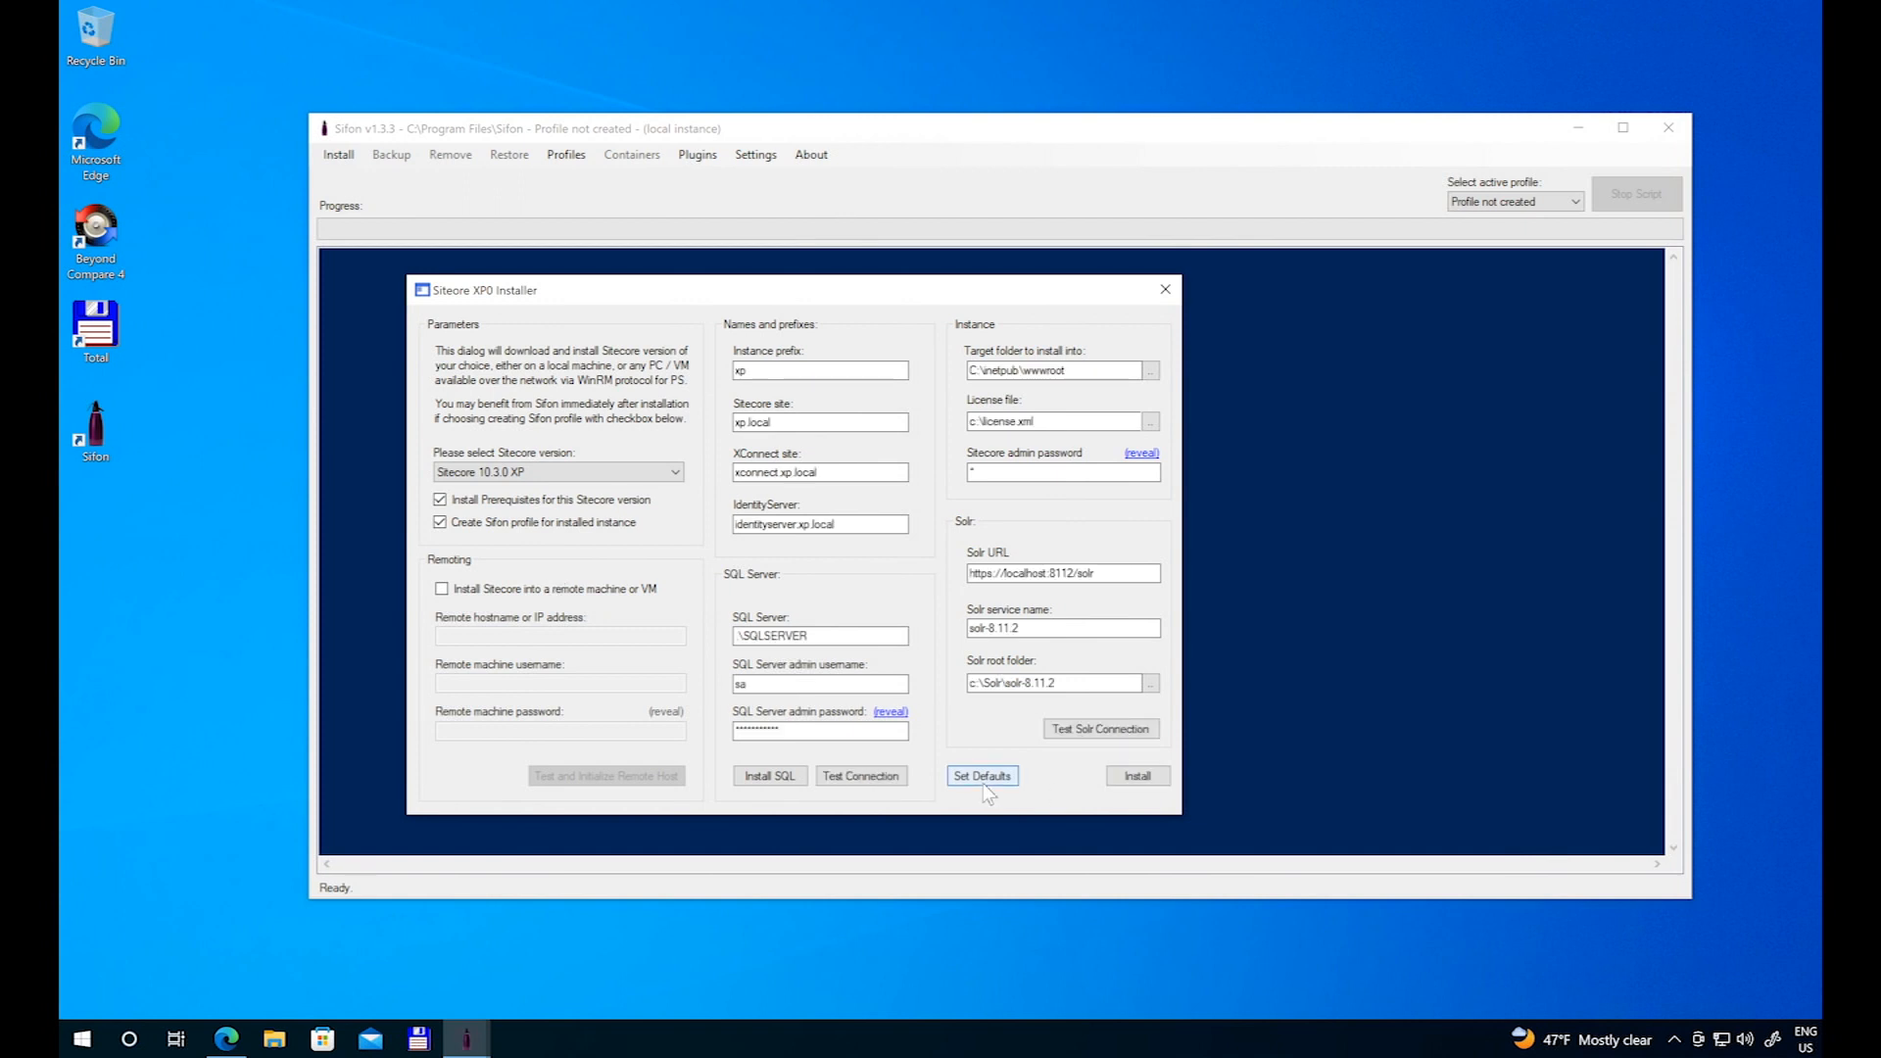
pyautogui.click(773, 374)
pyautogui.click(1095, 573)
pyautogui.click(851, 637)
# Step: Install an SQL Server Express instance named .\SQLSERVER from the Sitecore installer, using the default instance name and SA password
pyautogui.click(752, 778)
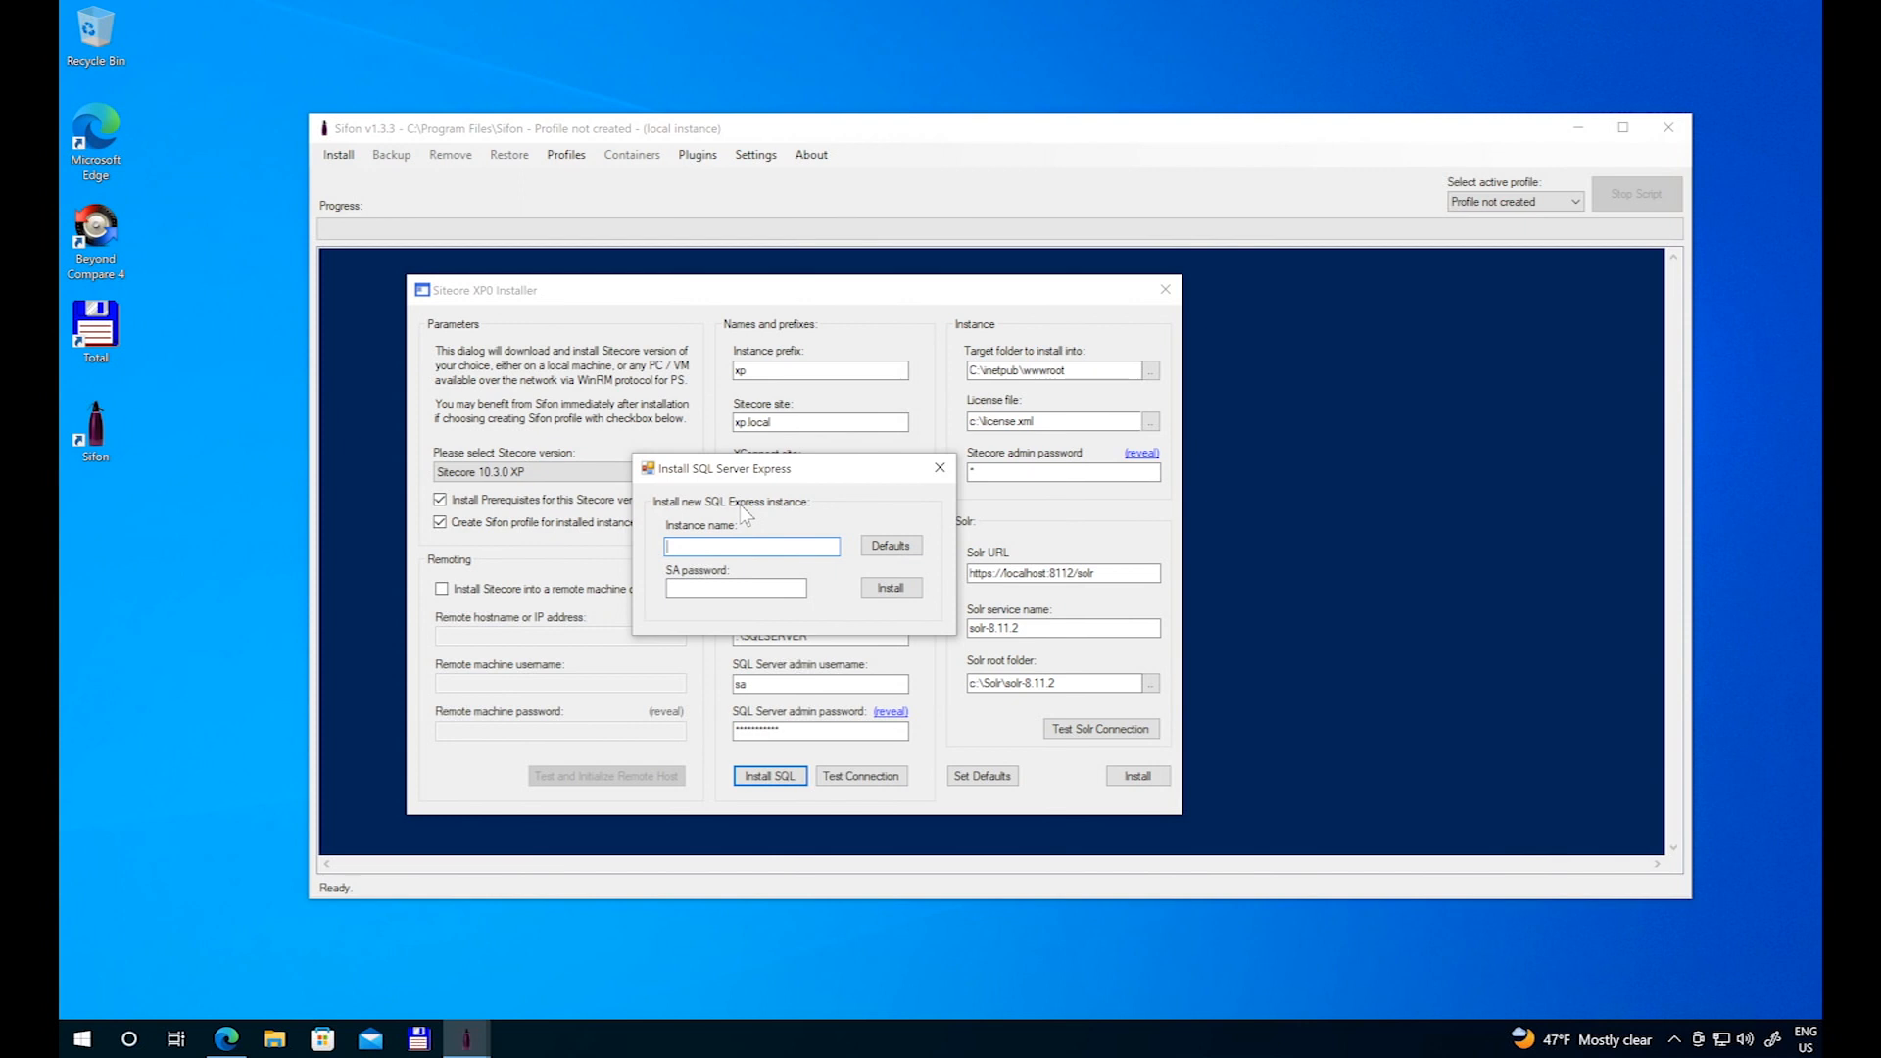
pyautogui.click(890, 549)
pyautogui.doubleClick(785, 545)
pyautogui.doubleClick(781, 587)
pyautogui.click(788, 590)
pyautogui.click(874, 588)
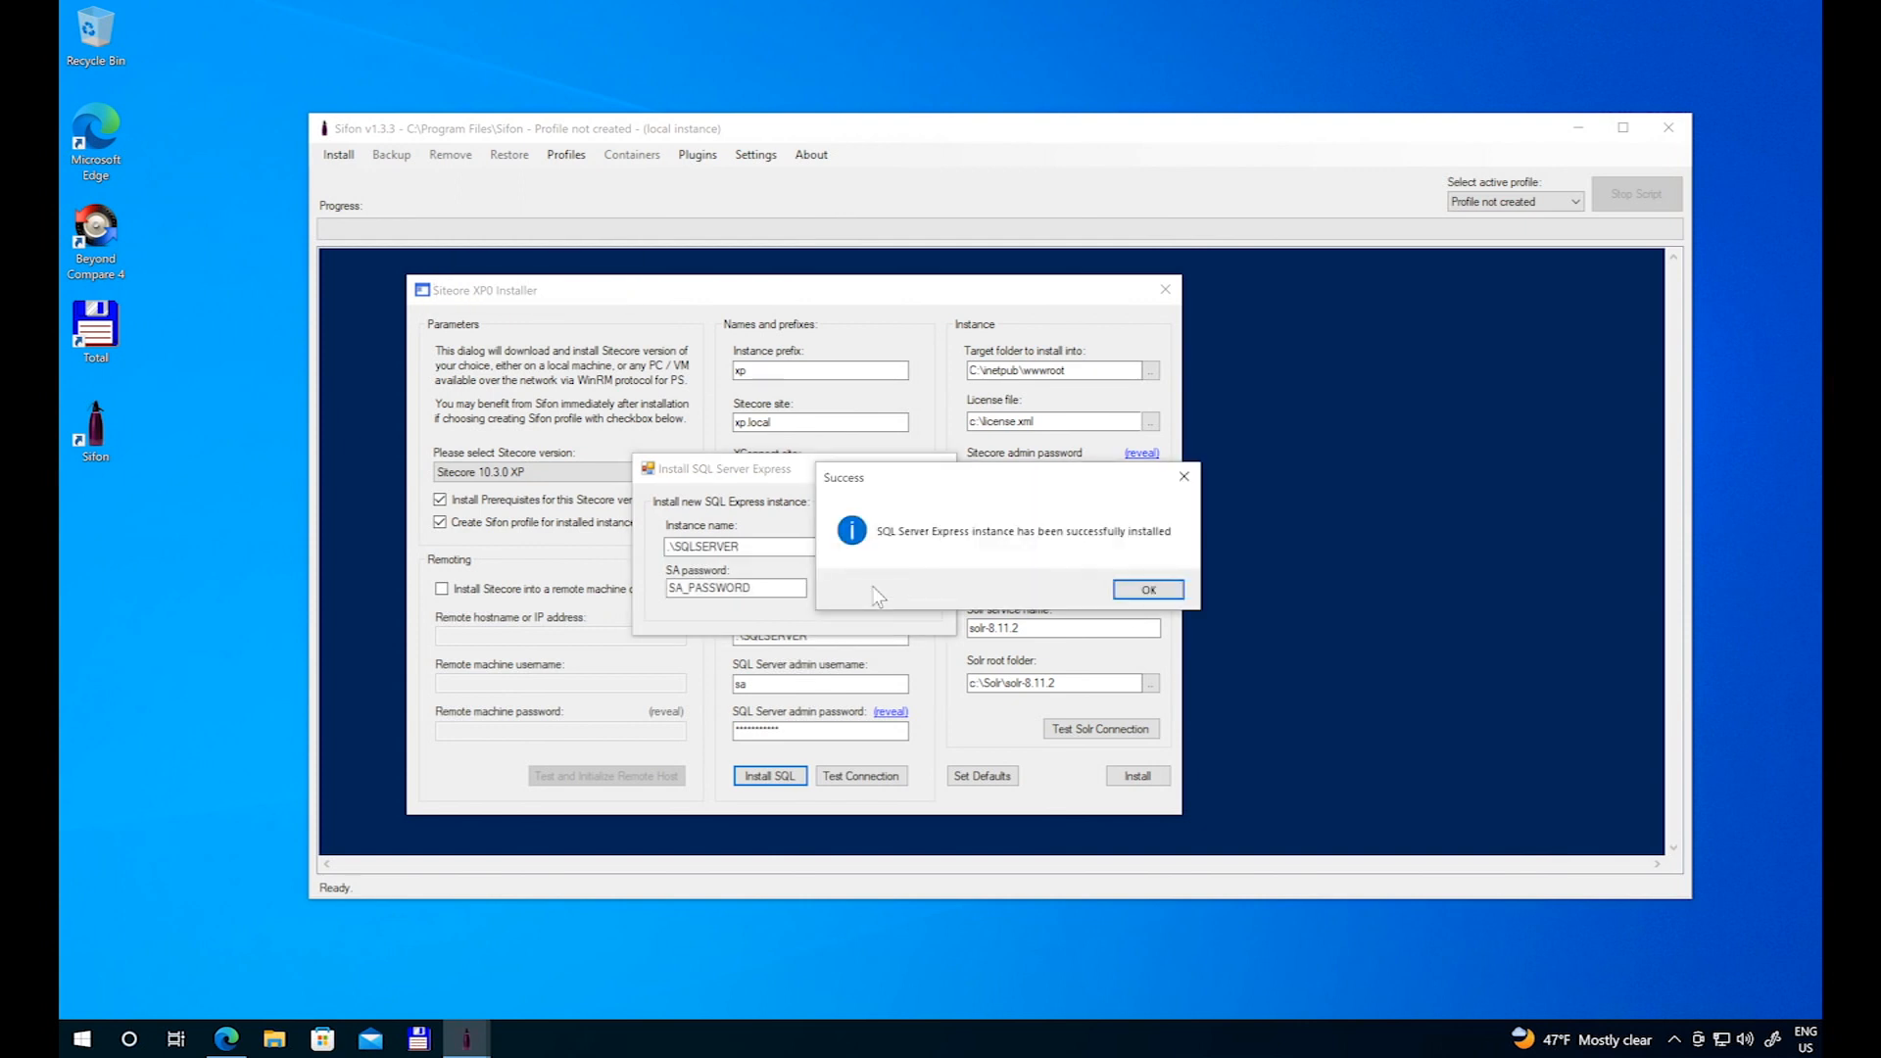
# Step: Dismiss the SQL Server Express installation message and test the Solr and SQL Server connections
pyautogui.click(1149, 590)
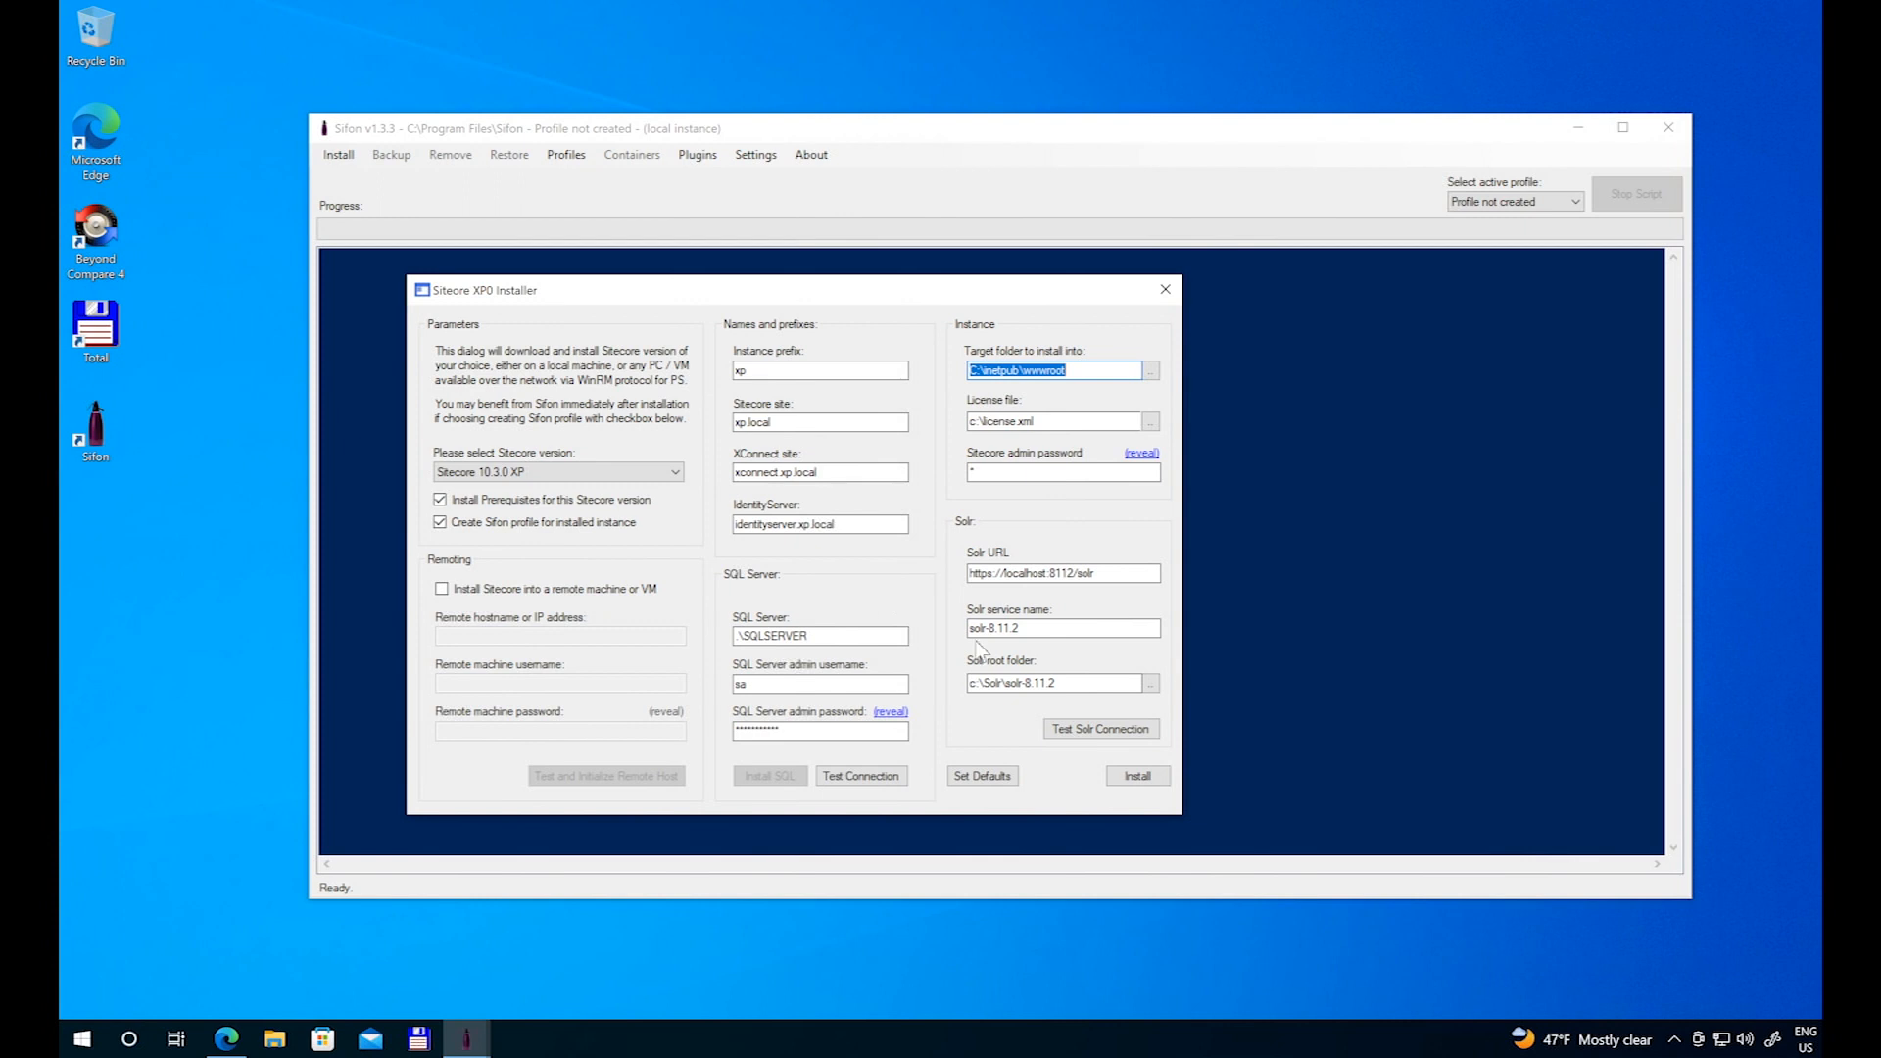
pyautogui.click(1085, 730)
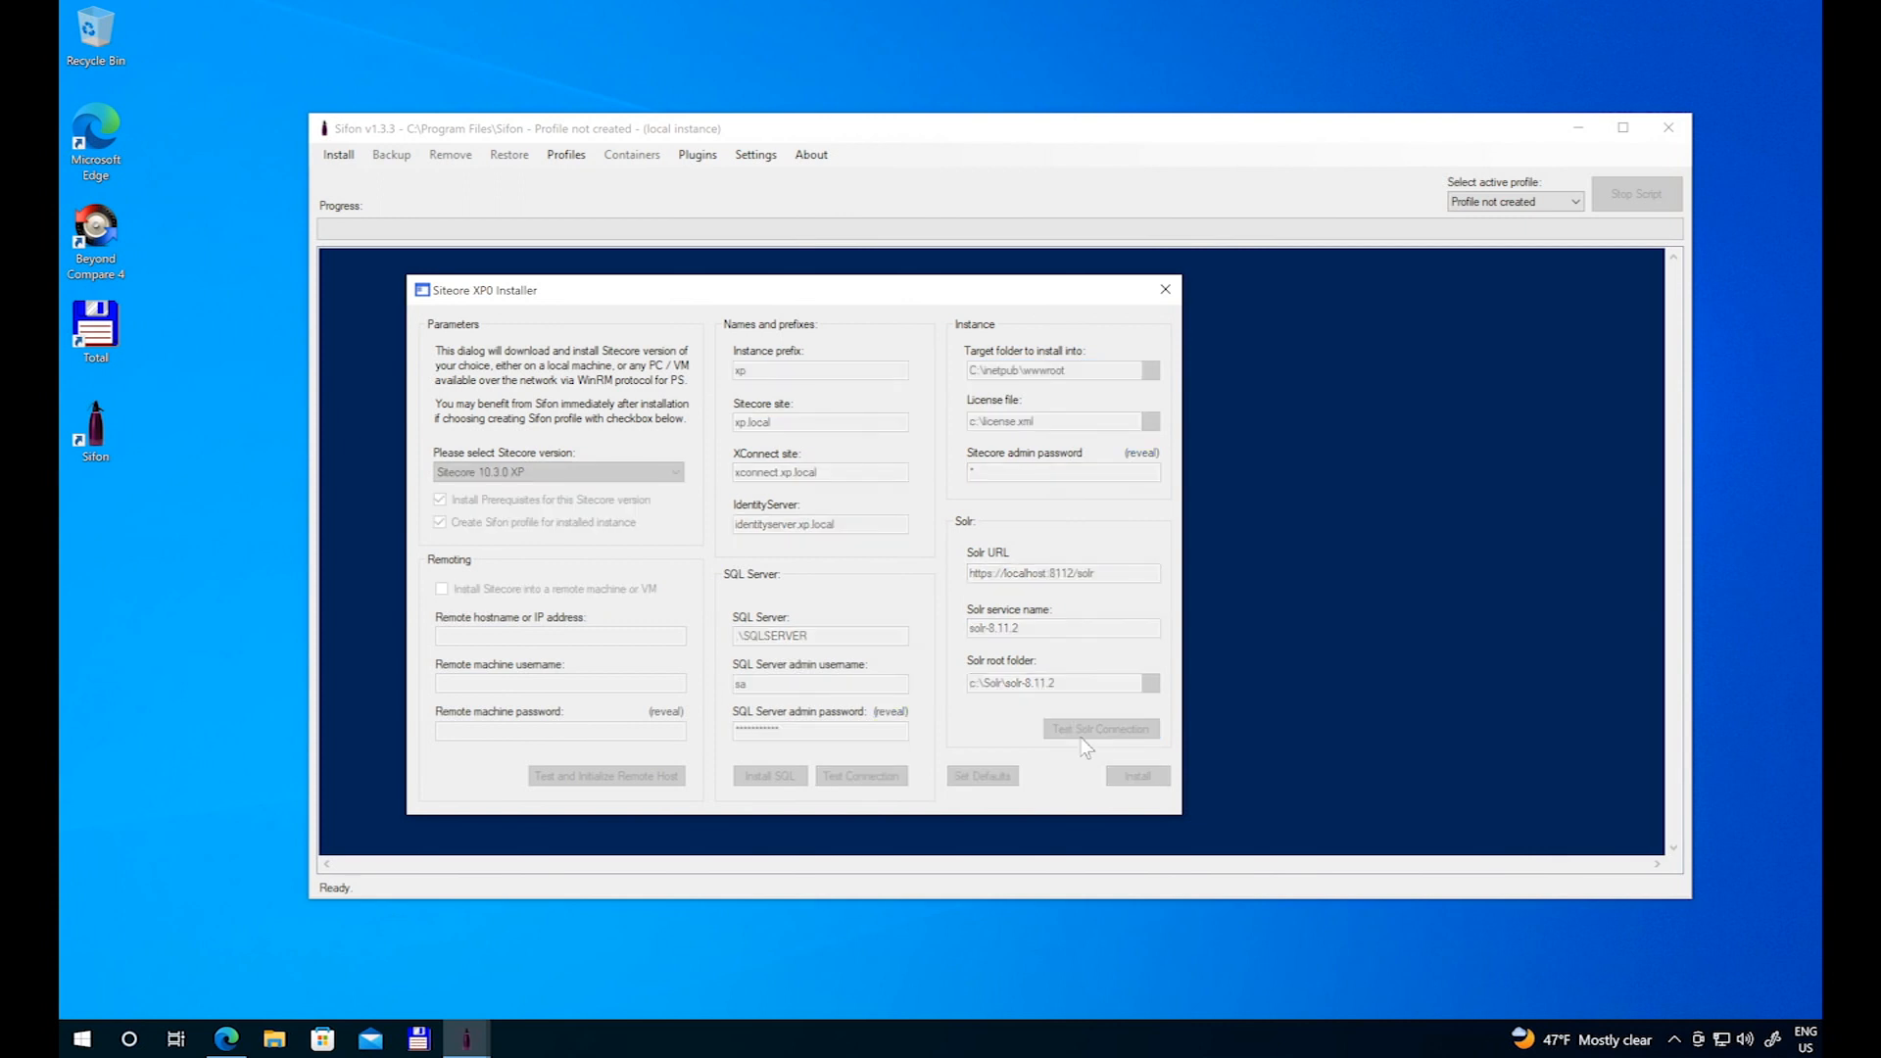
pyautogui.click(1077, 590)
pyautogui.click(888, 776)
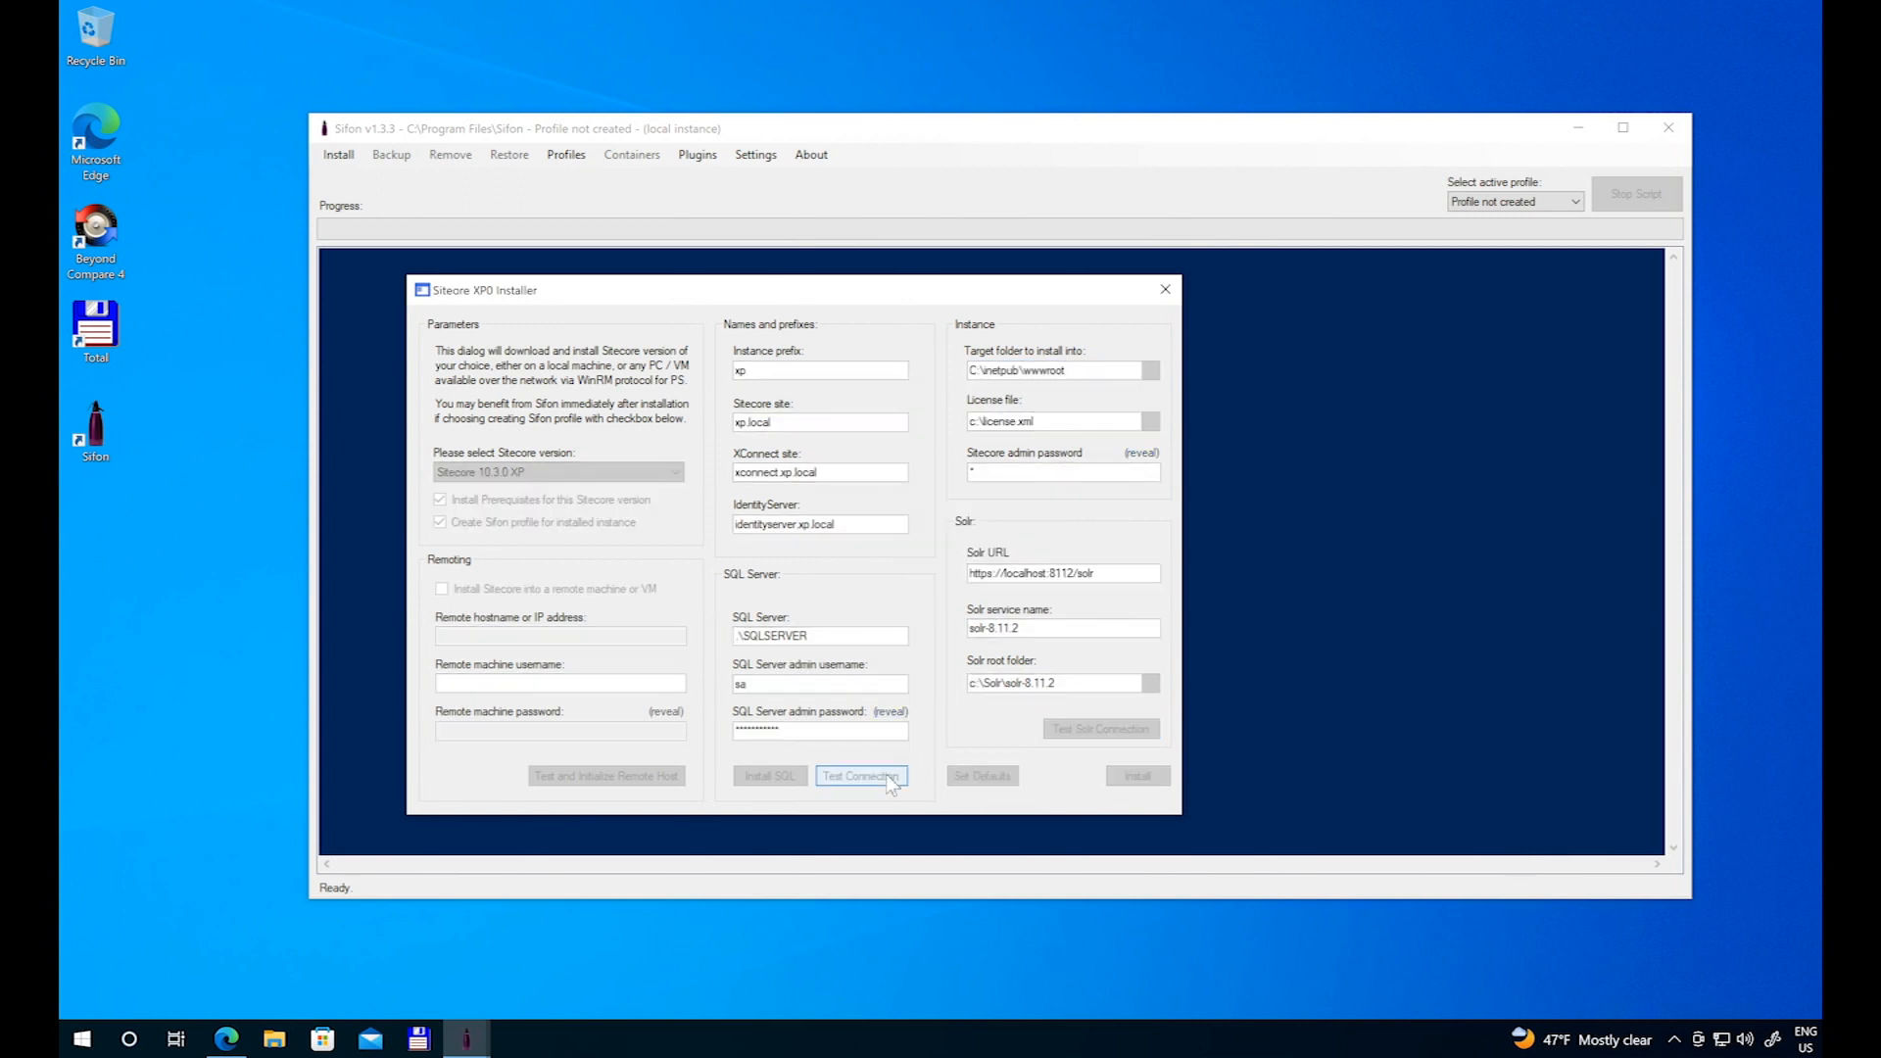
pyautogui.click(1047, 590)
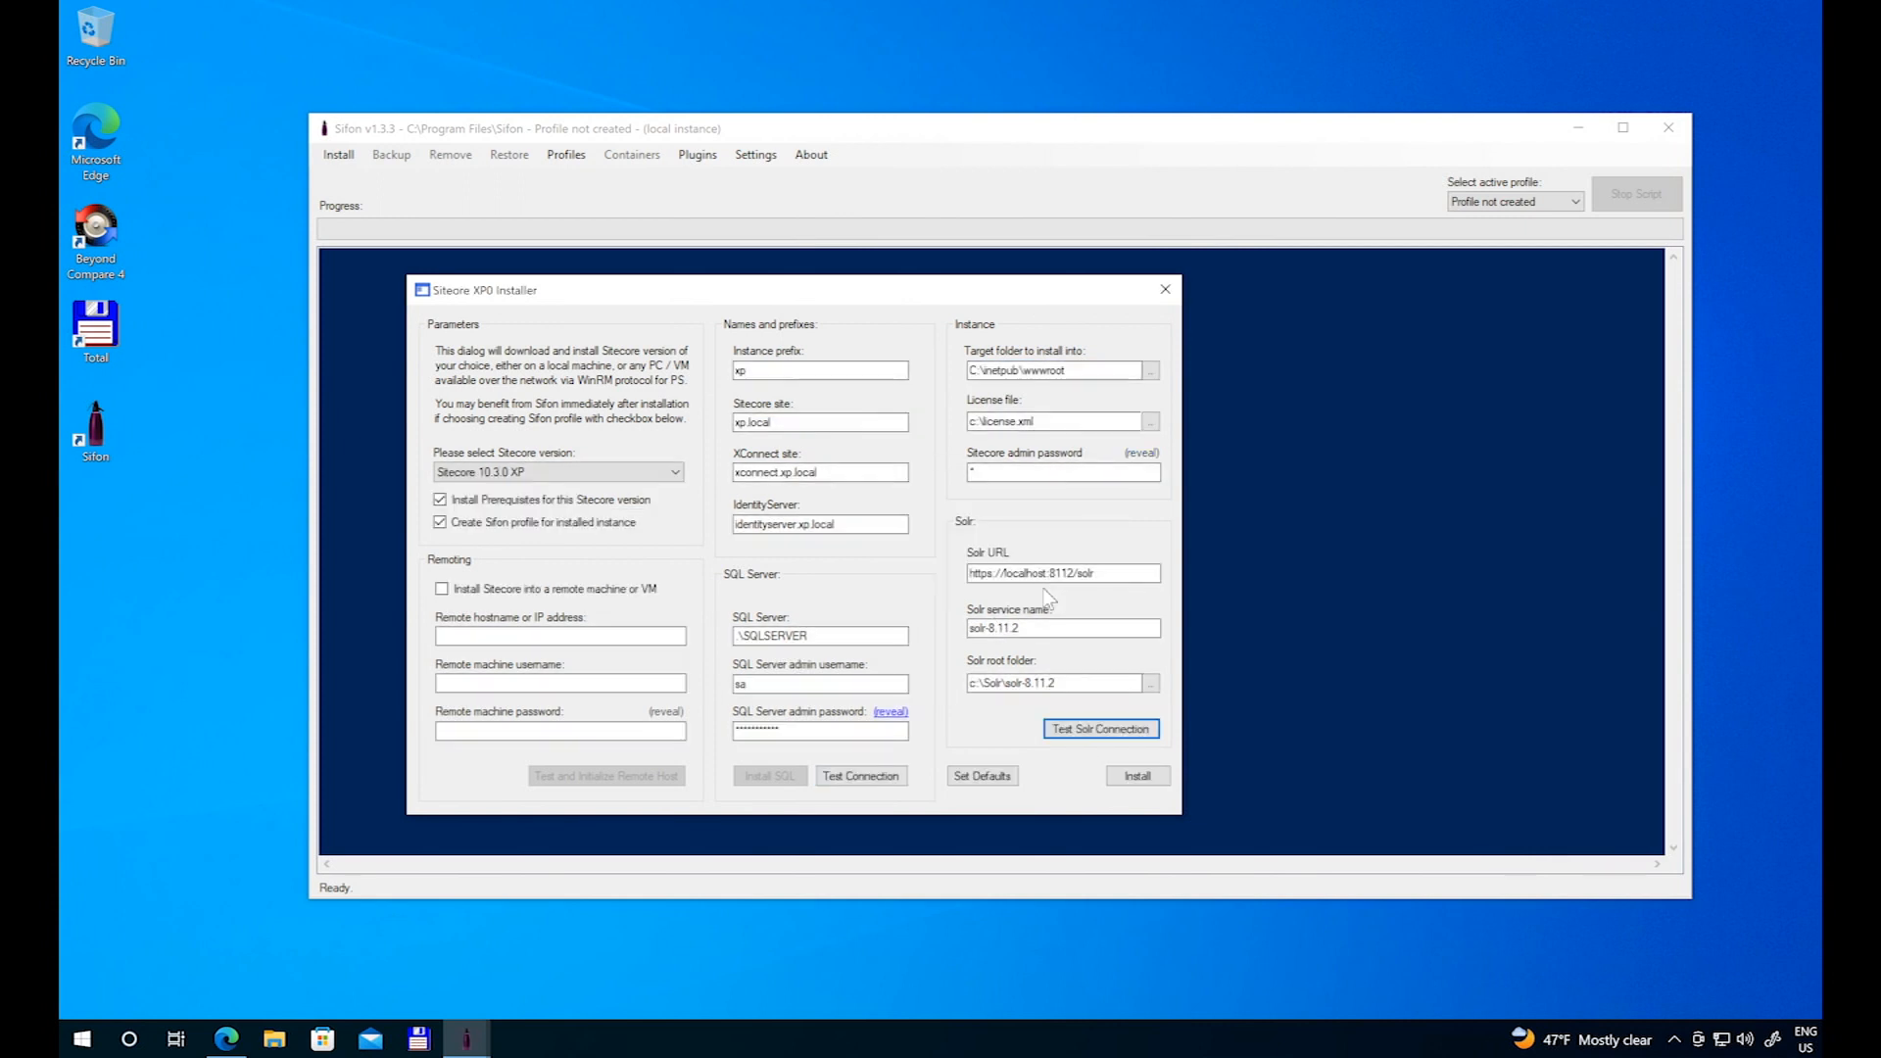
# Step: Choose the license file C:\license.xml from the local disk for the Sitecore instance
pyautogui.doubleClick(1008, 423)
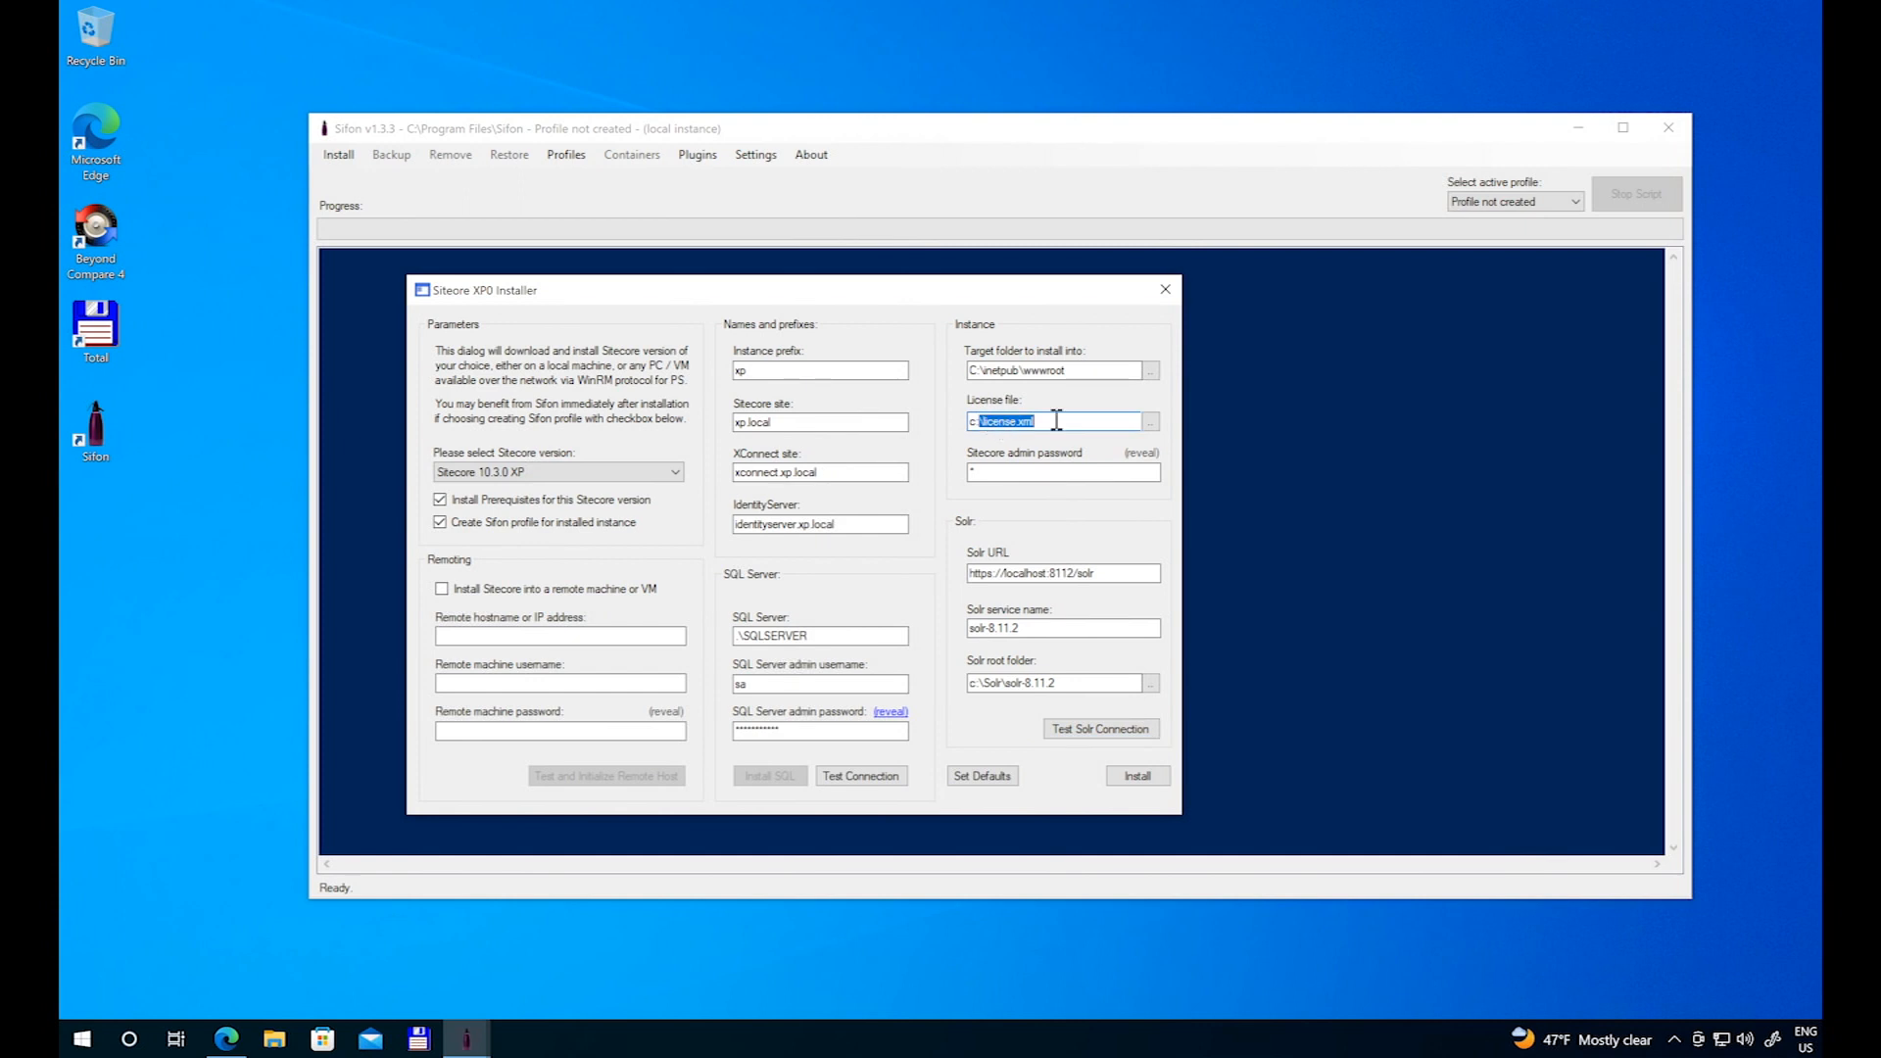
pyautogui.click(1150, 422)
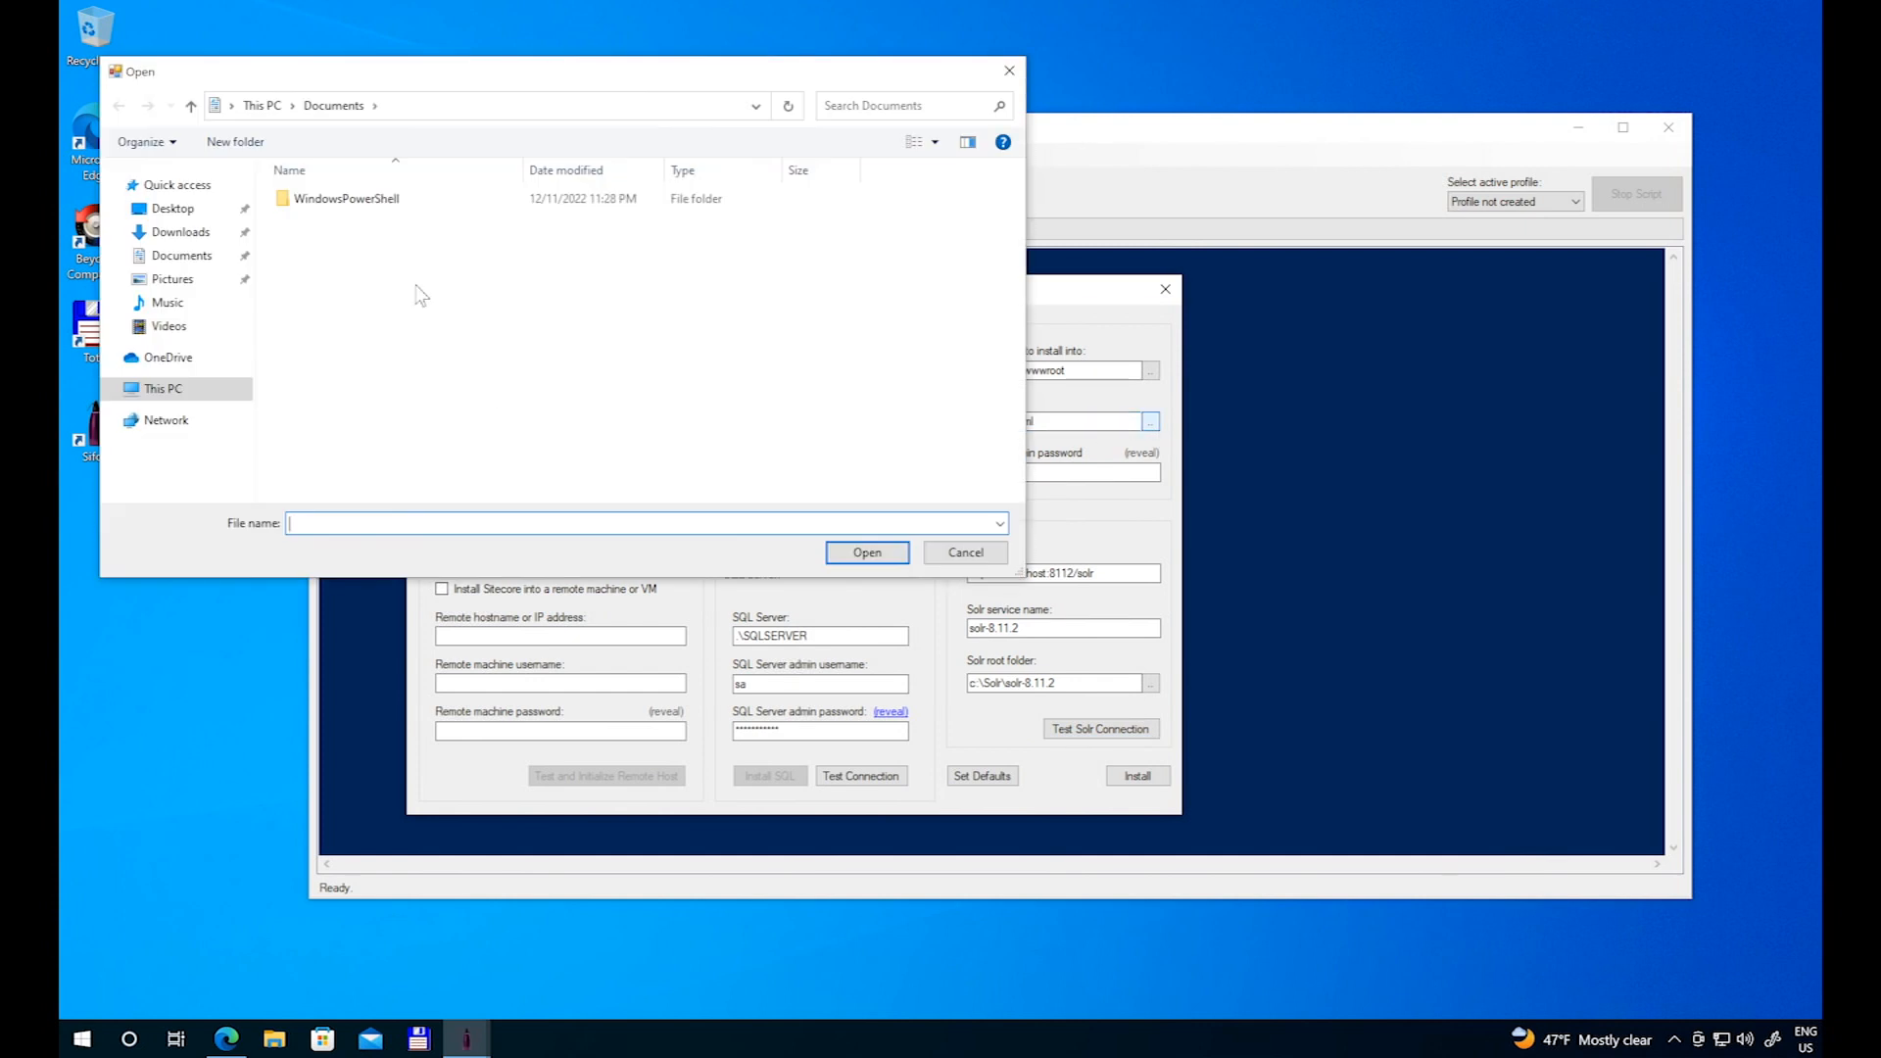
pyautogui.click(161, 389)
pyautogui.doubleClick(353, 455)
pyautogui.click(323, 384)
pyautogui.click(867, 551)
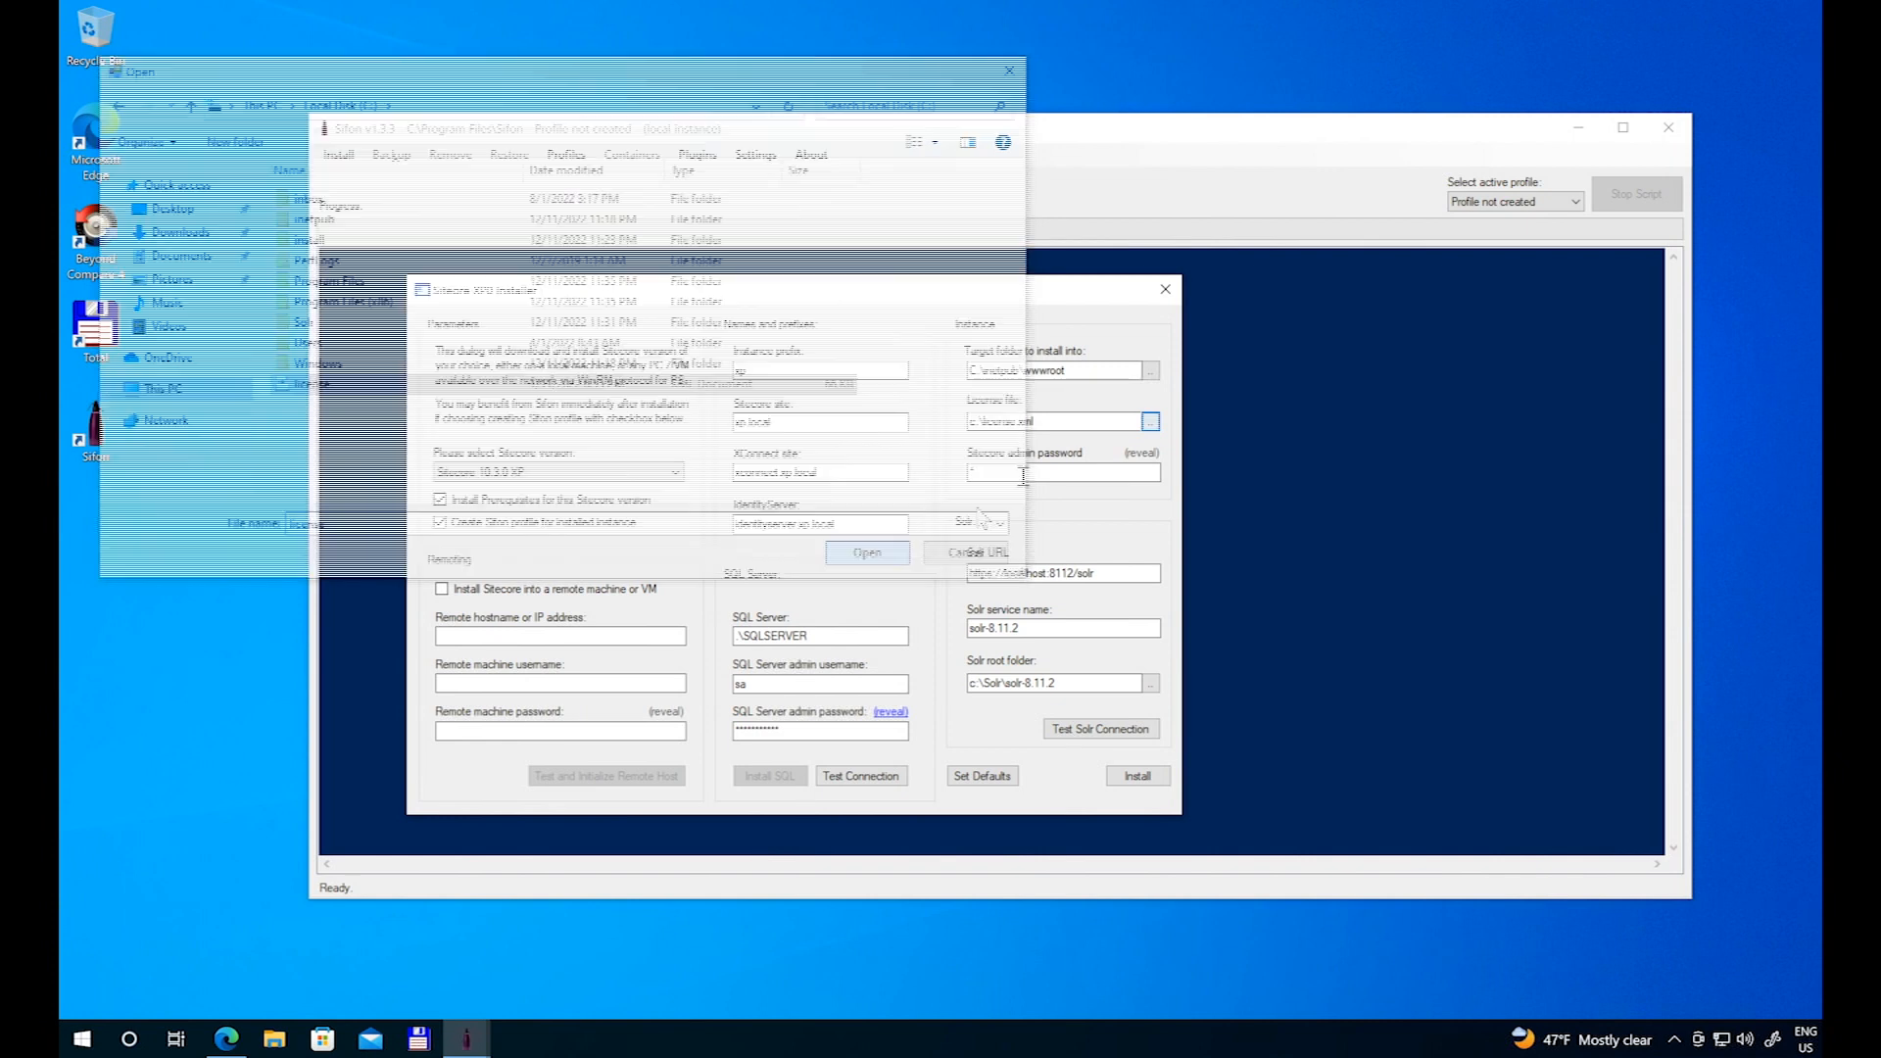
pyautogui.click(993, 480)
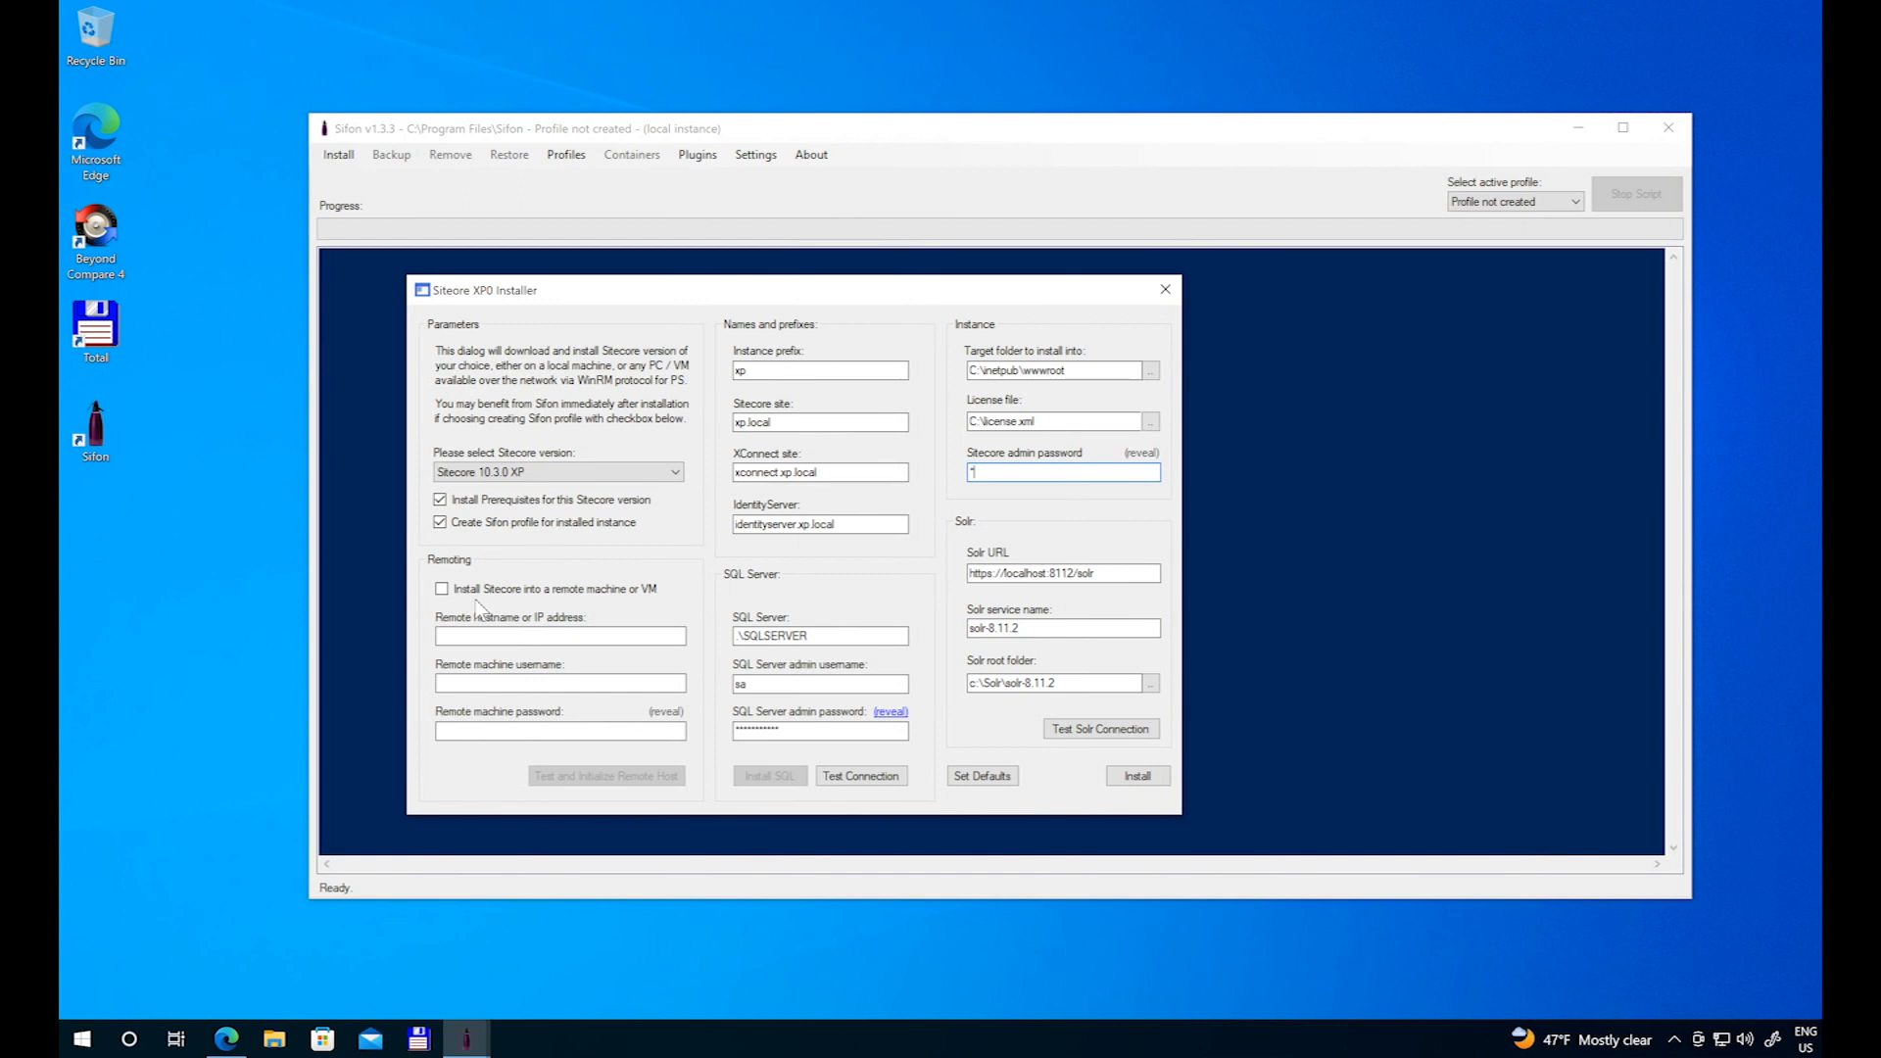
pyautogui.click(442, 588)
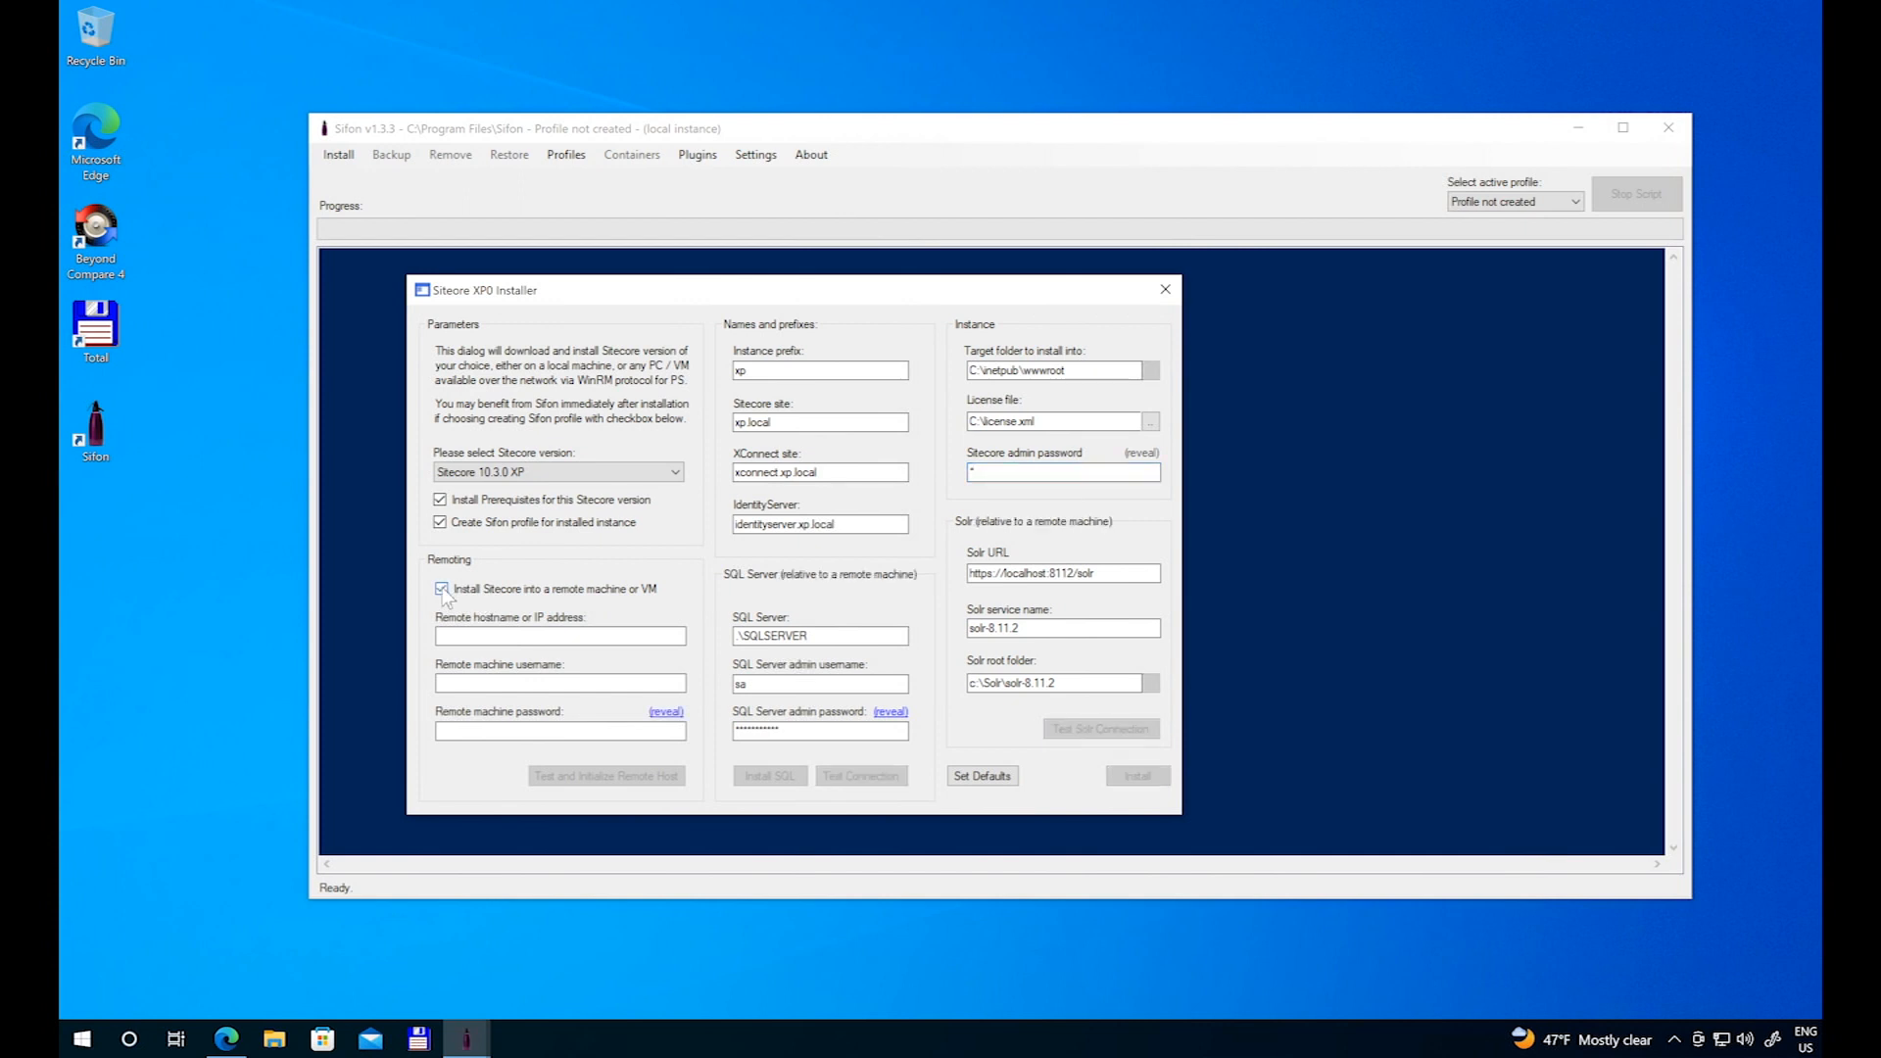
pyautogui.click(464, 635)
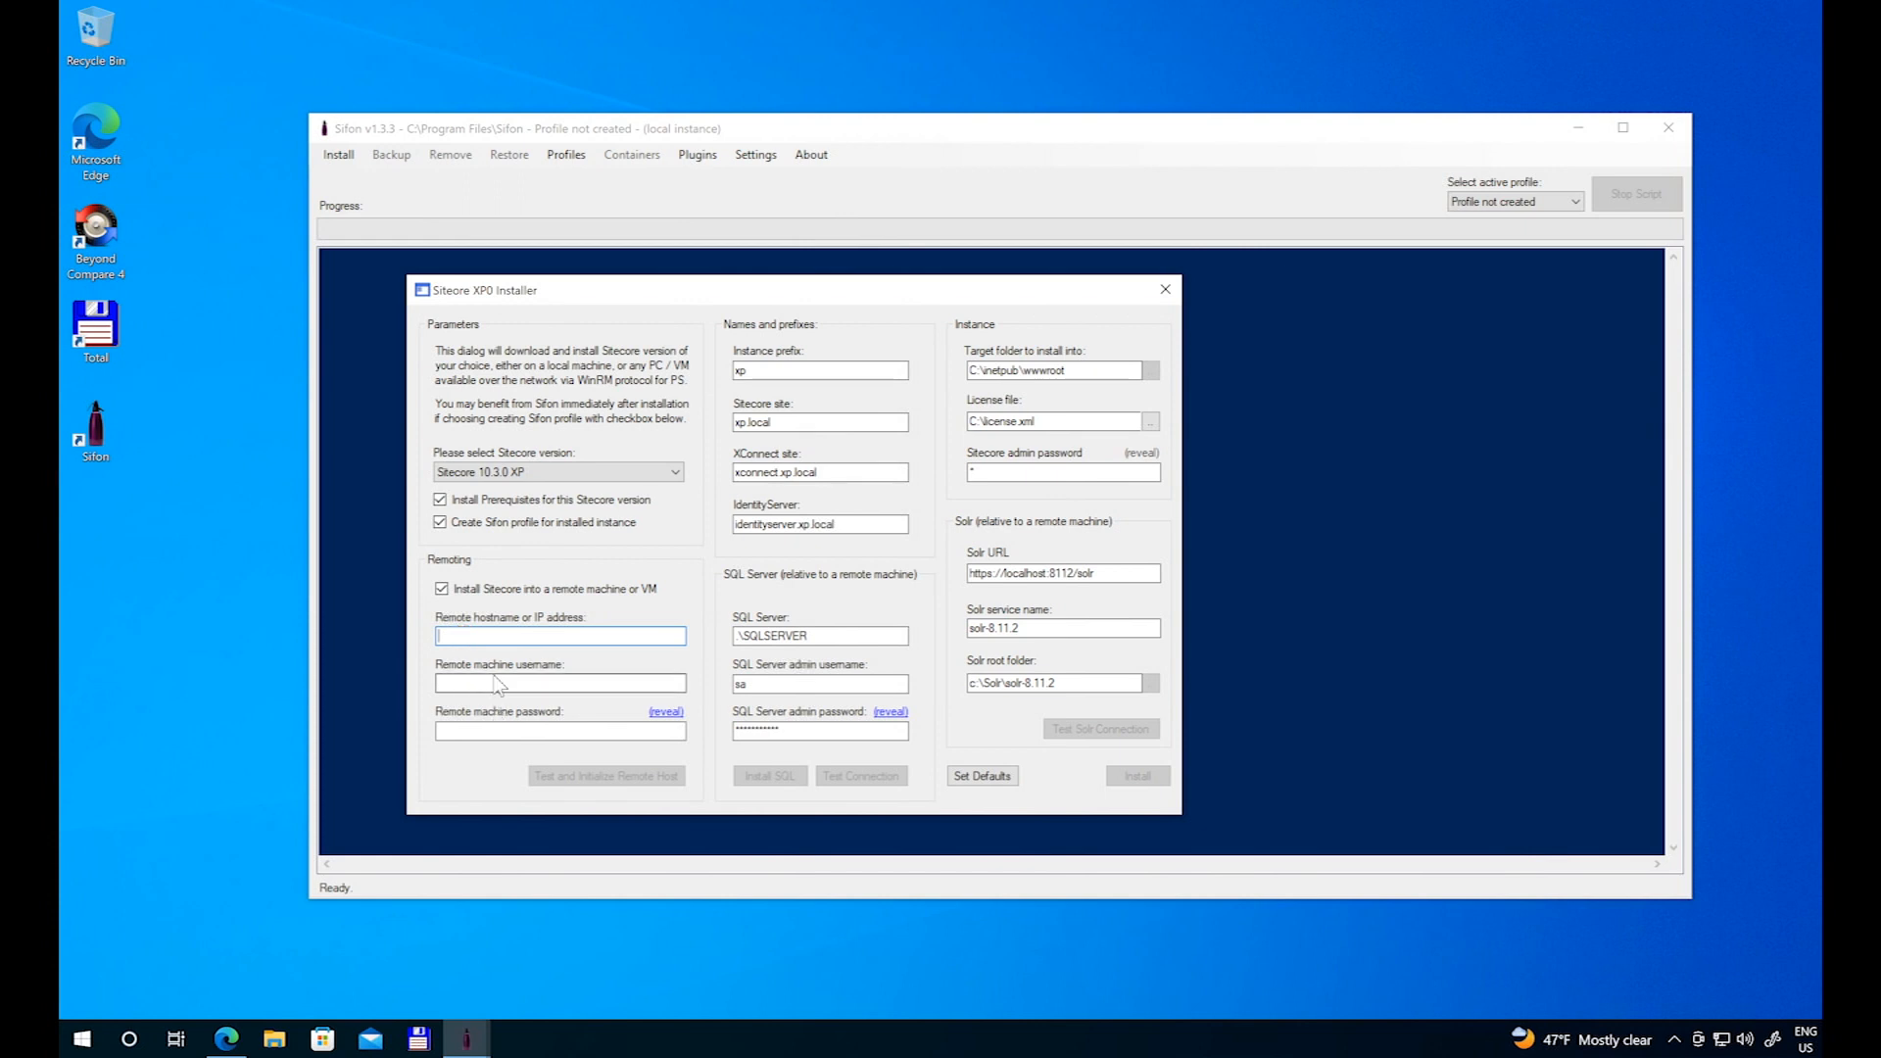
pyautogui.click(494, 728)
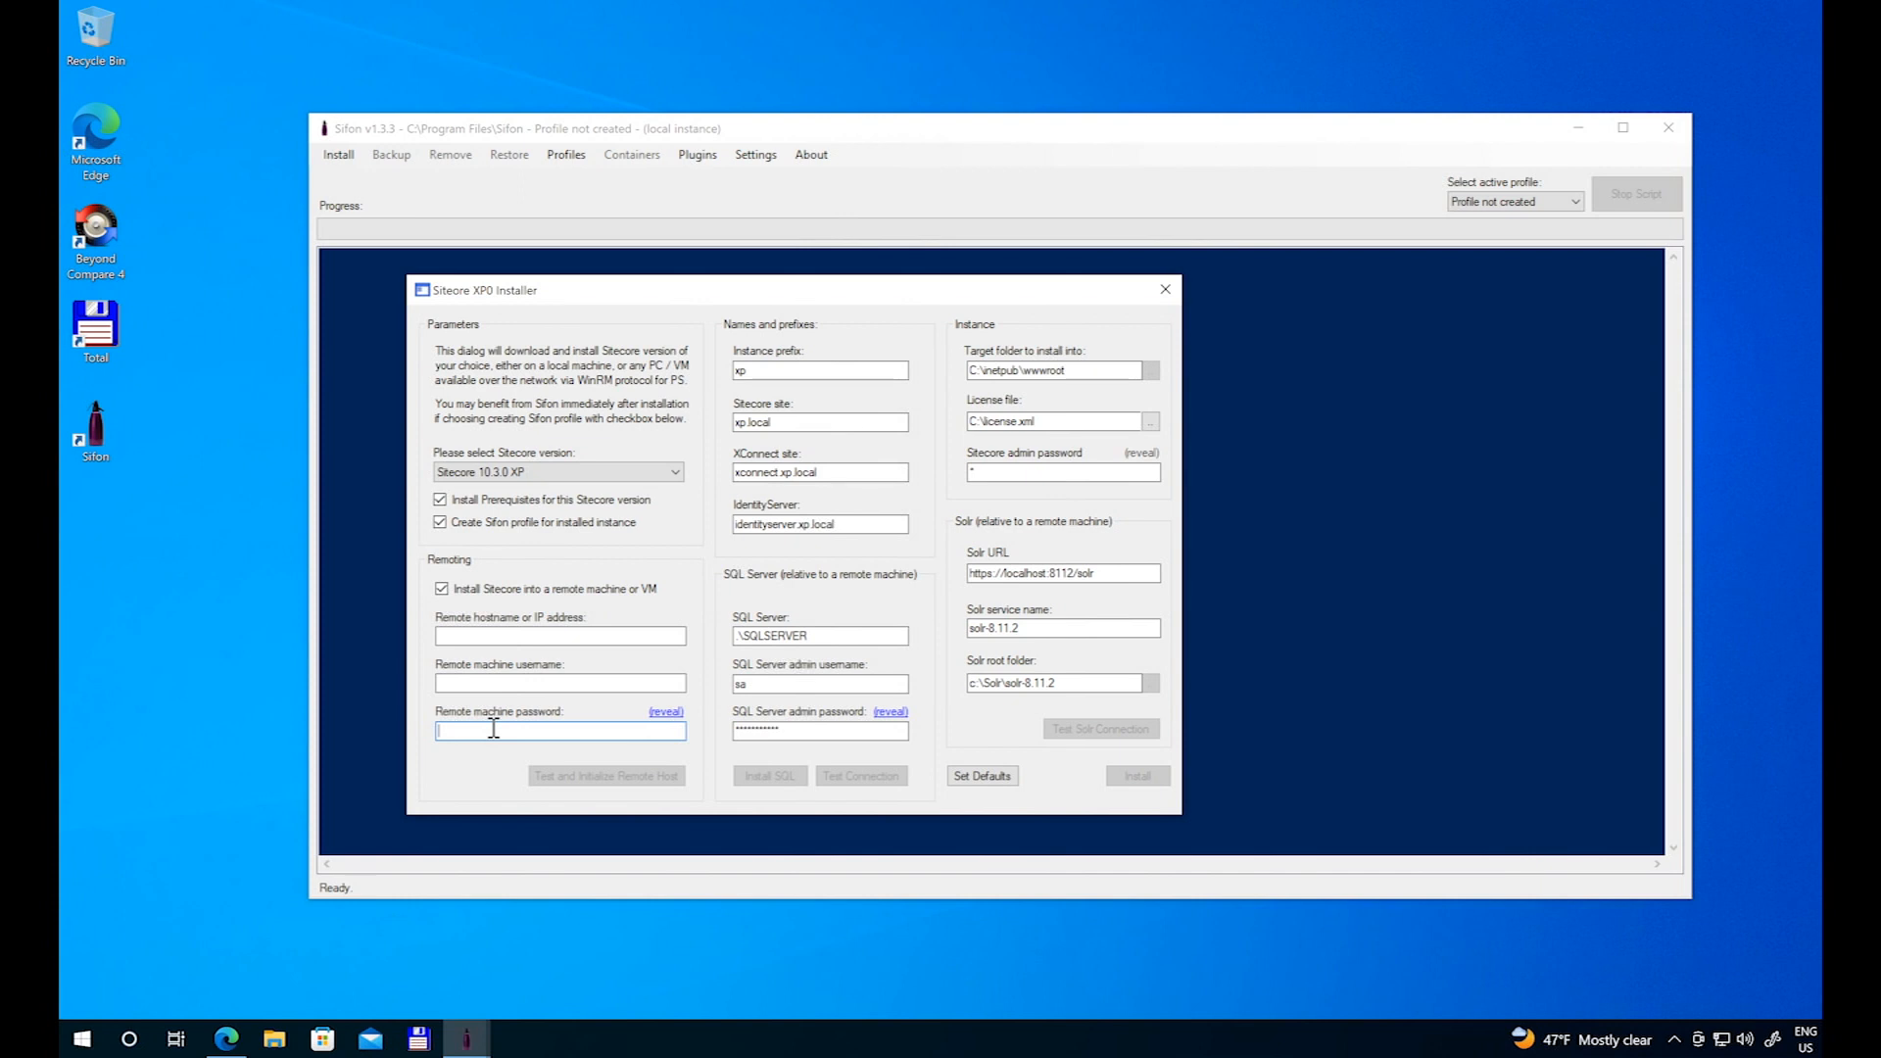
pyautogui.click(442, 589)
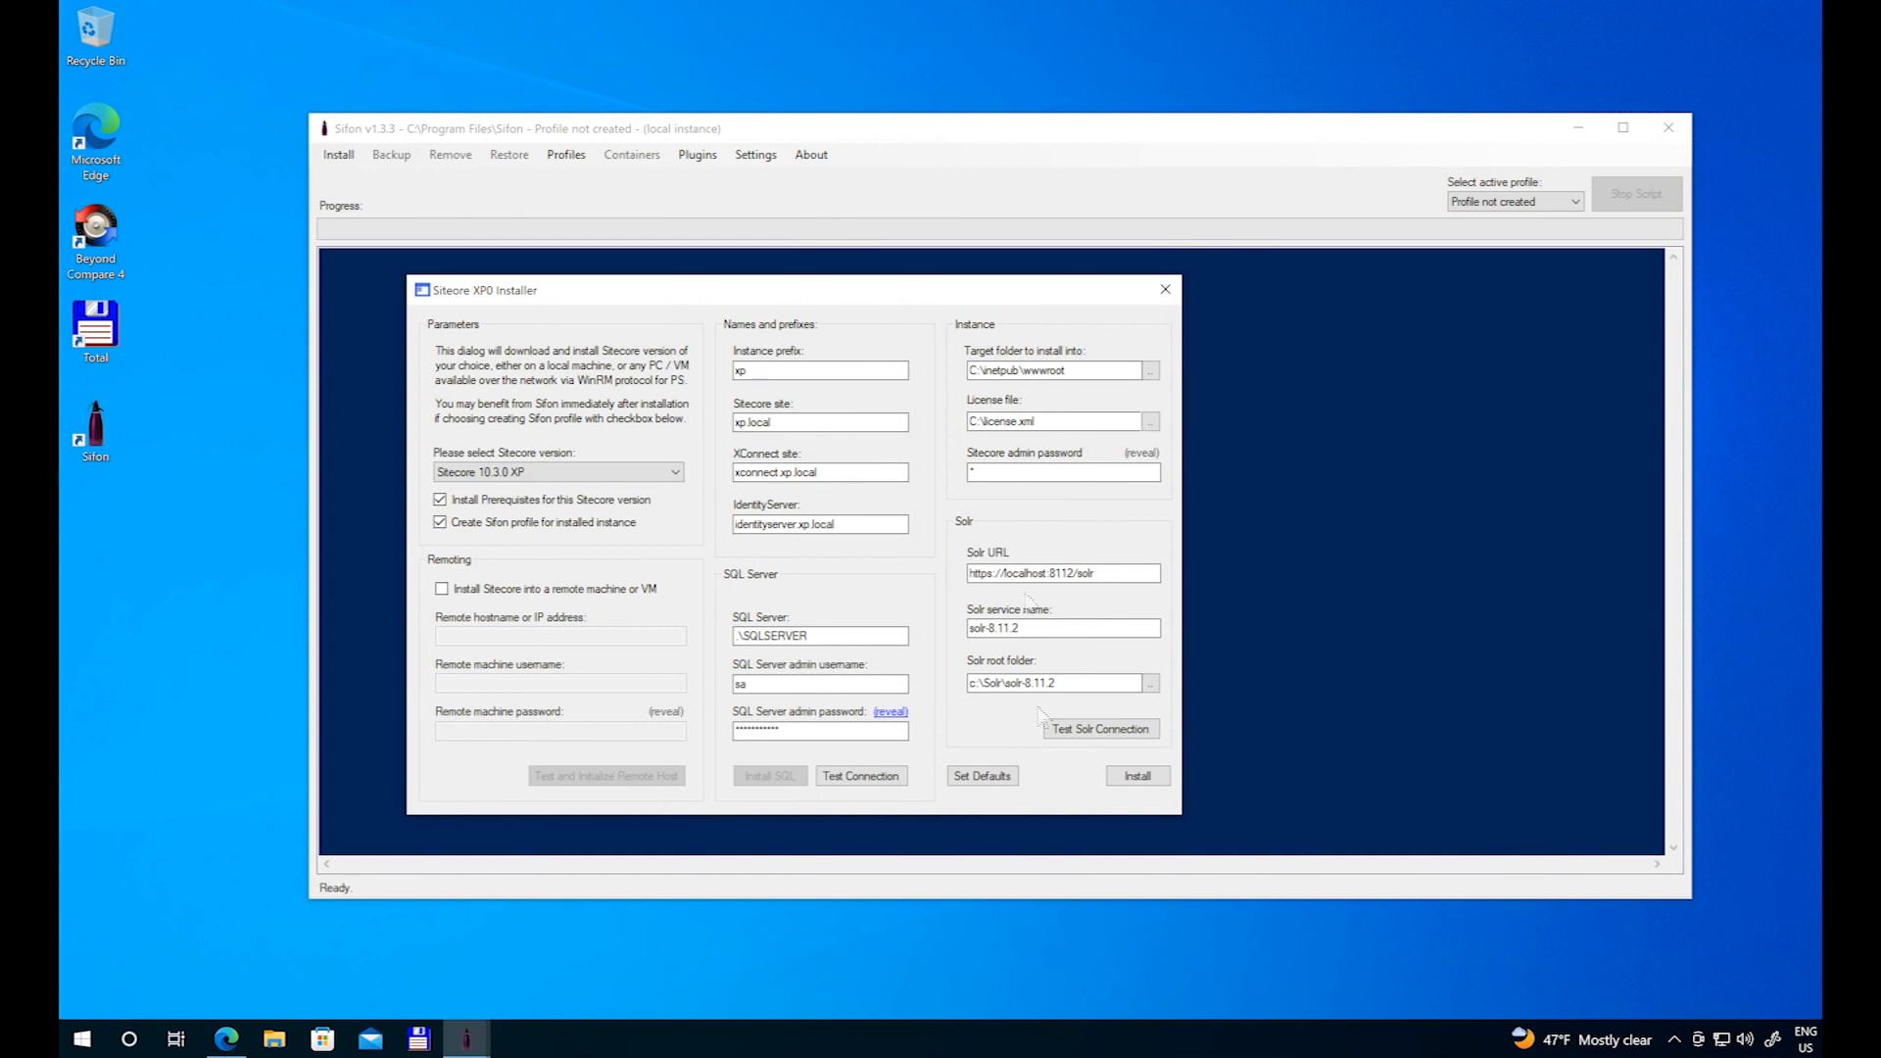
# Step: Install Sitecore 10.3.0 XP on the local machine with the configured parameters
pyautogui.click(1120, 779)
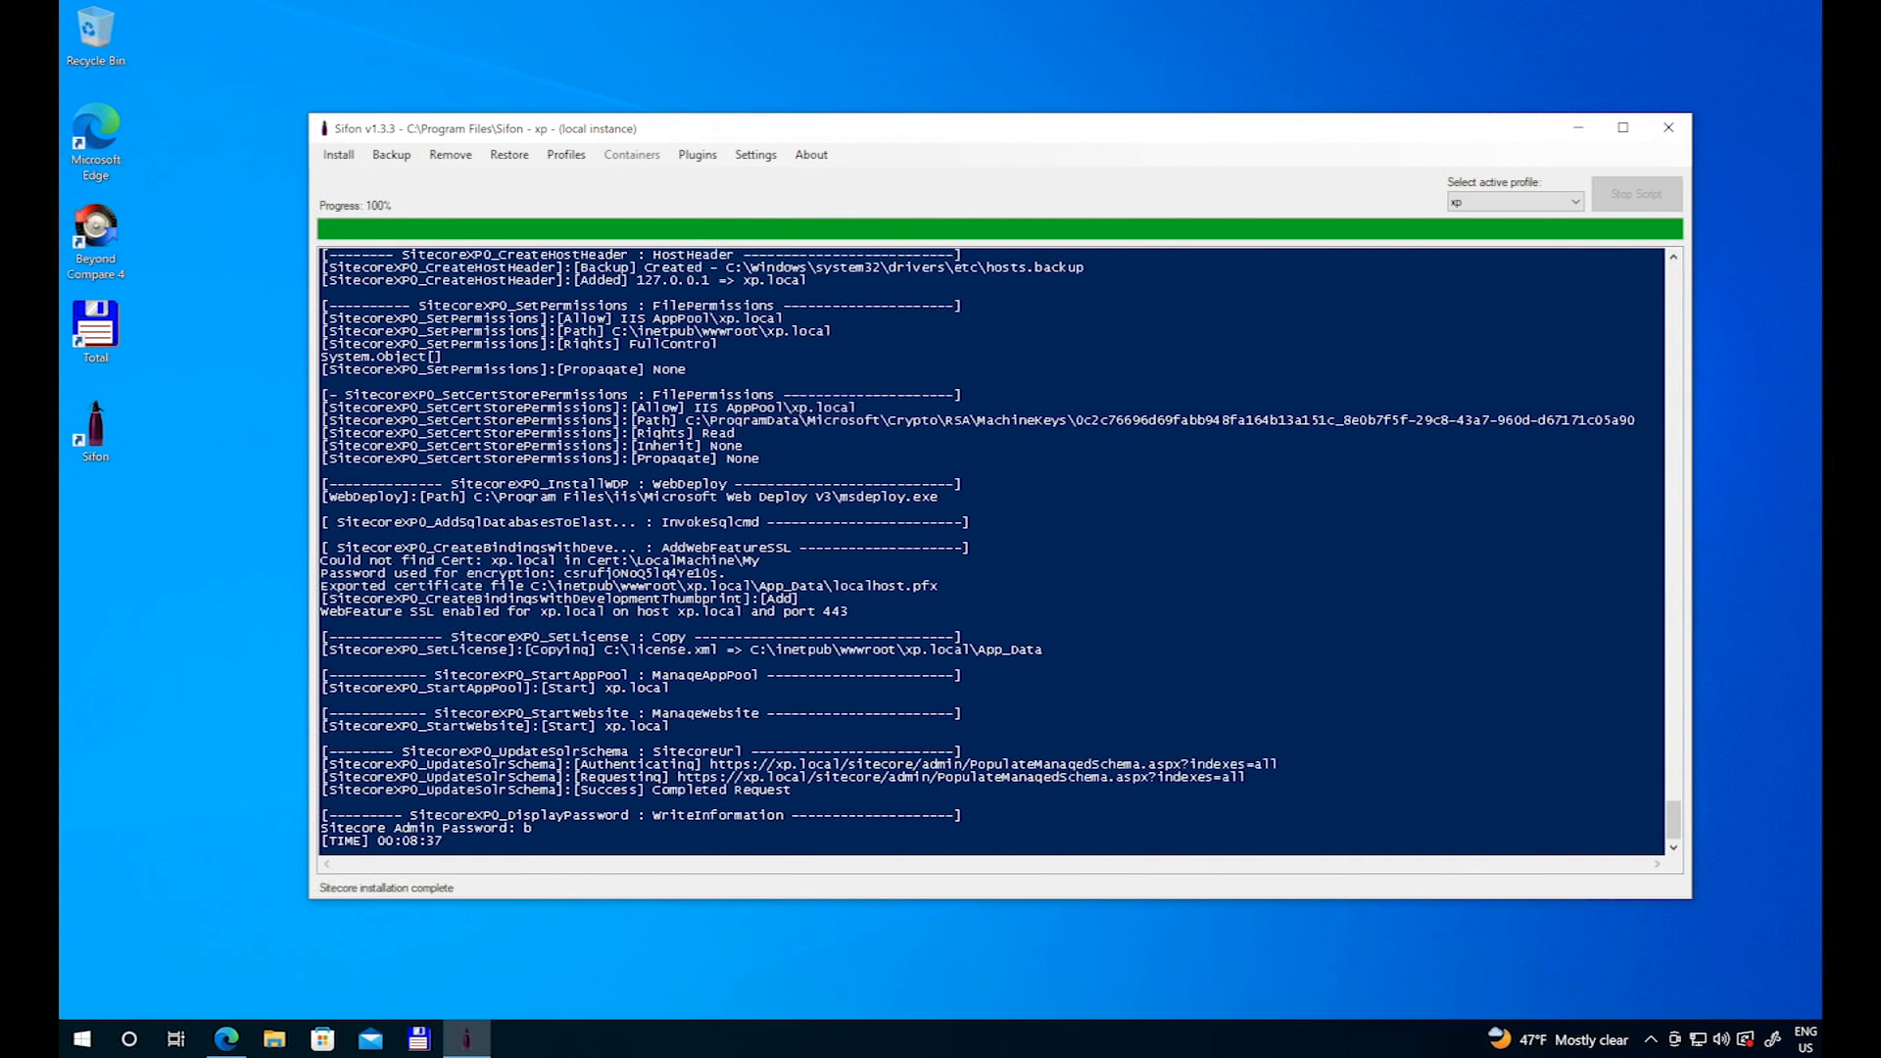
pyautogui.click(231, 1043)
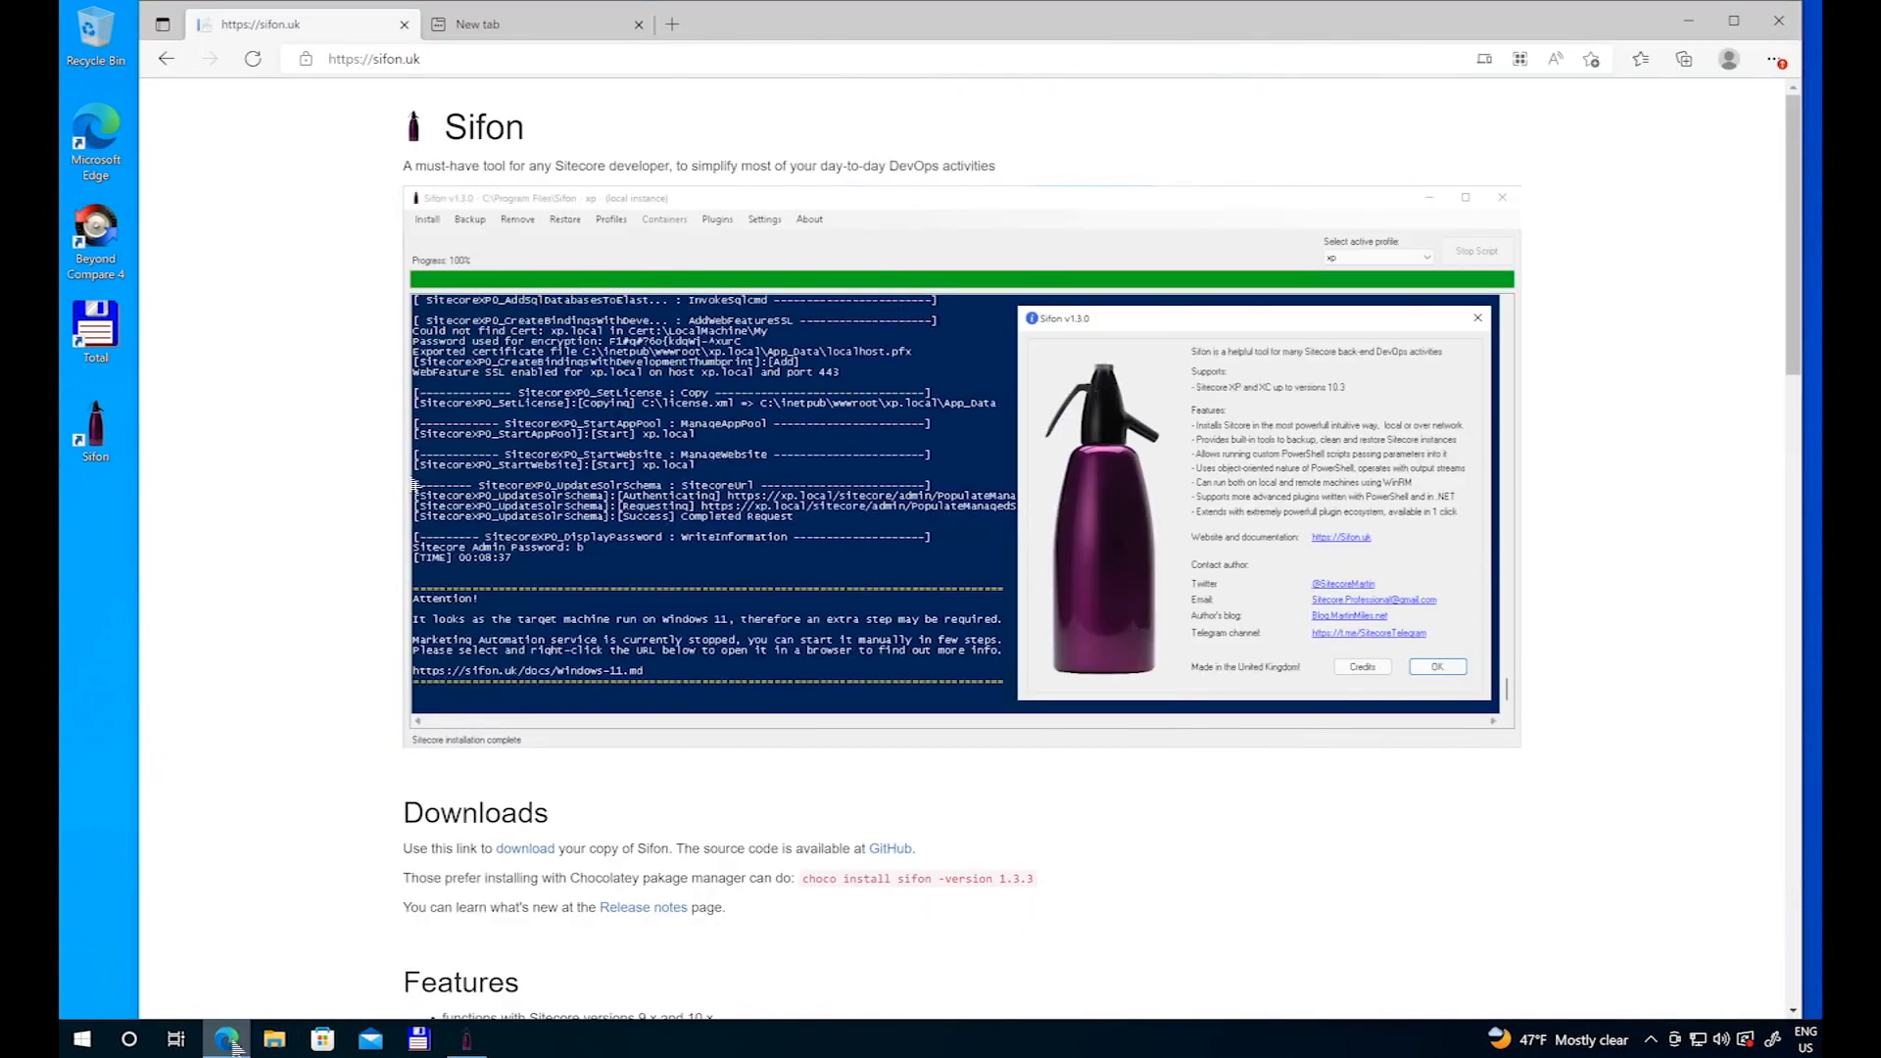
pyautogui.click(522, 29)
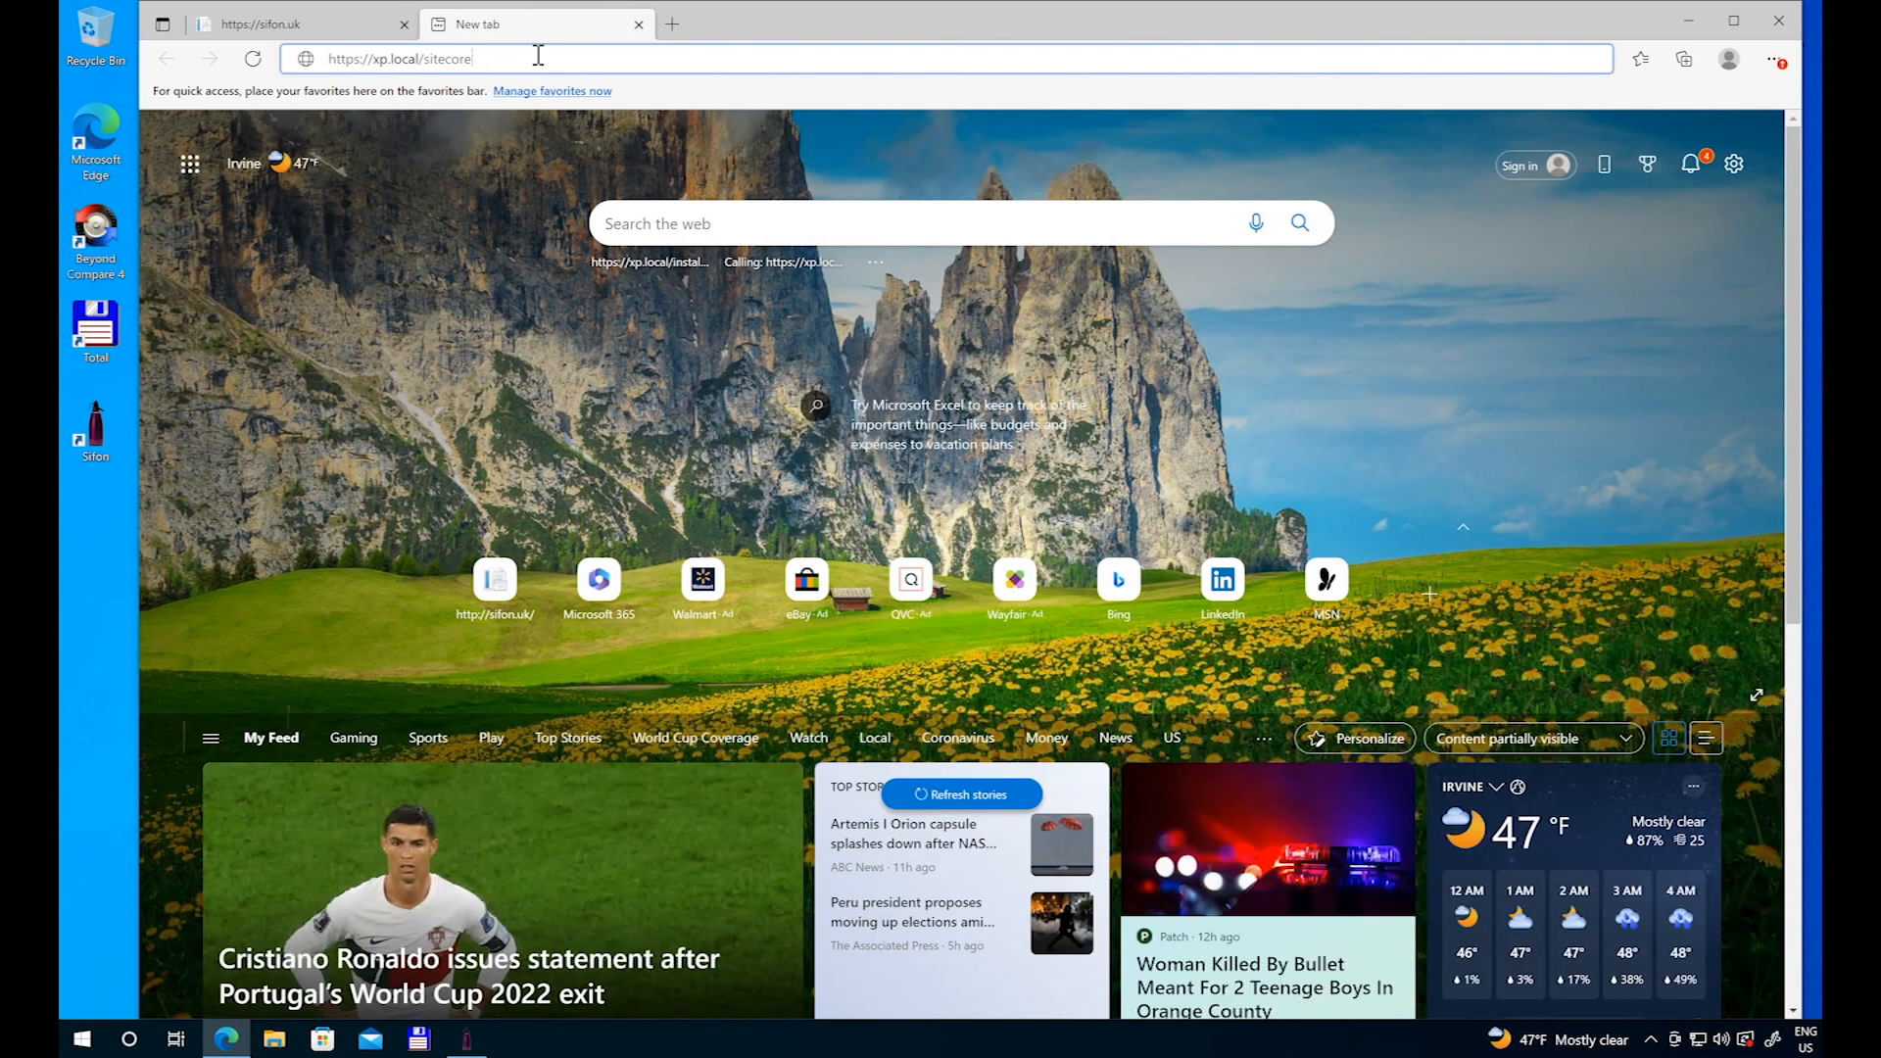
pyautogui.press('Return')
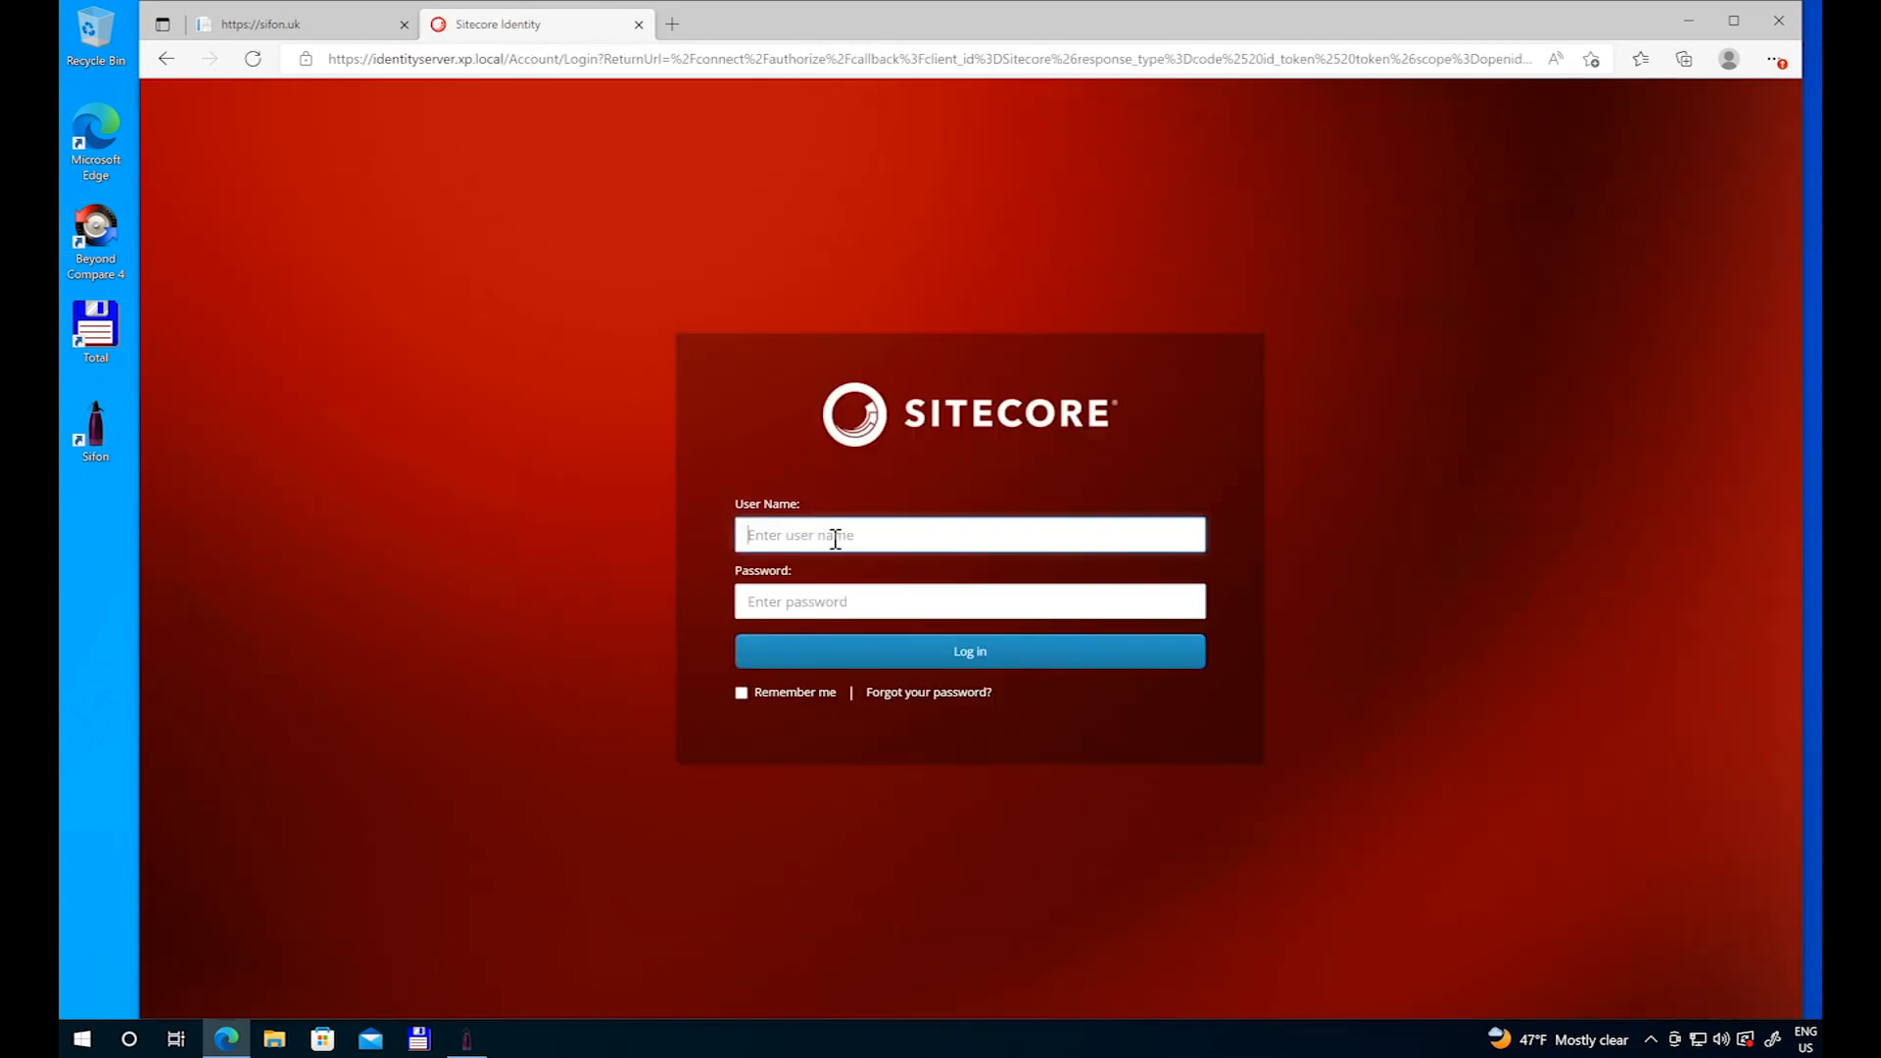
# Step: Log in to Sitecore as admin with the account password, enabling Remember me and saving the password in the browser
pyautogui.write('admin')
pyautogui.press('Tab')
pyautogui.write('b')
pyautogui.click(741, 693)
pyautogui.click(767, 662)
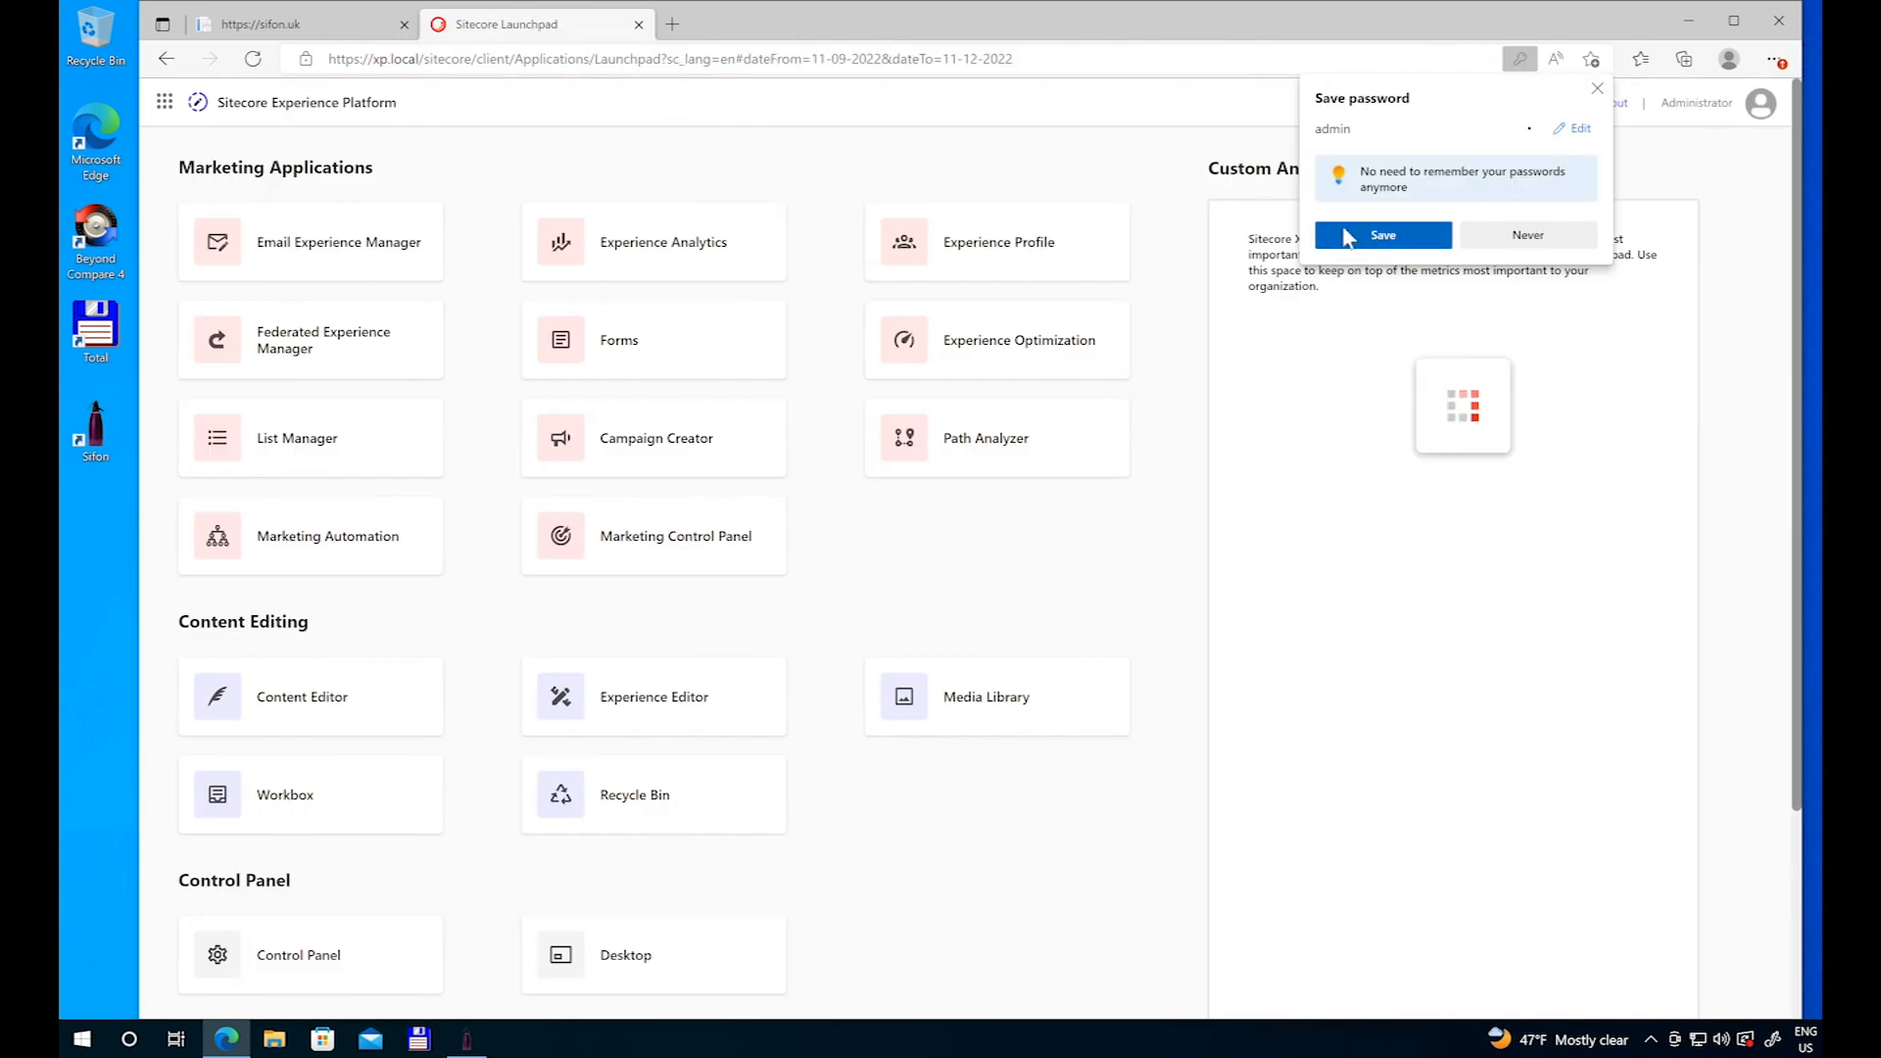
pyautogui.click(1348, 237)
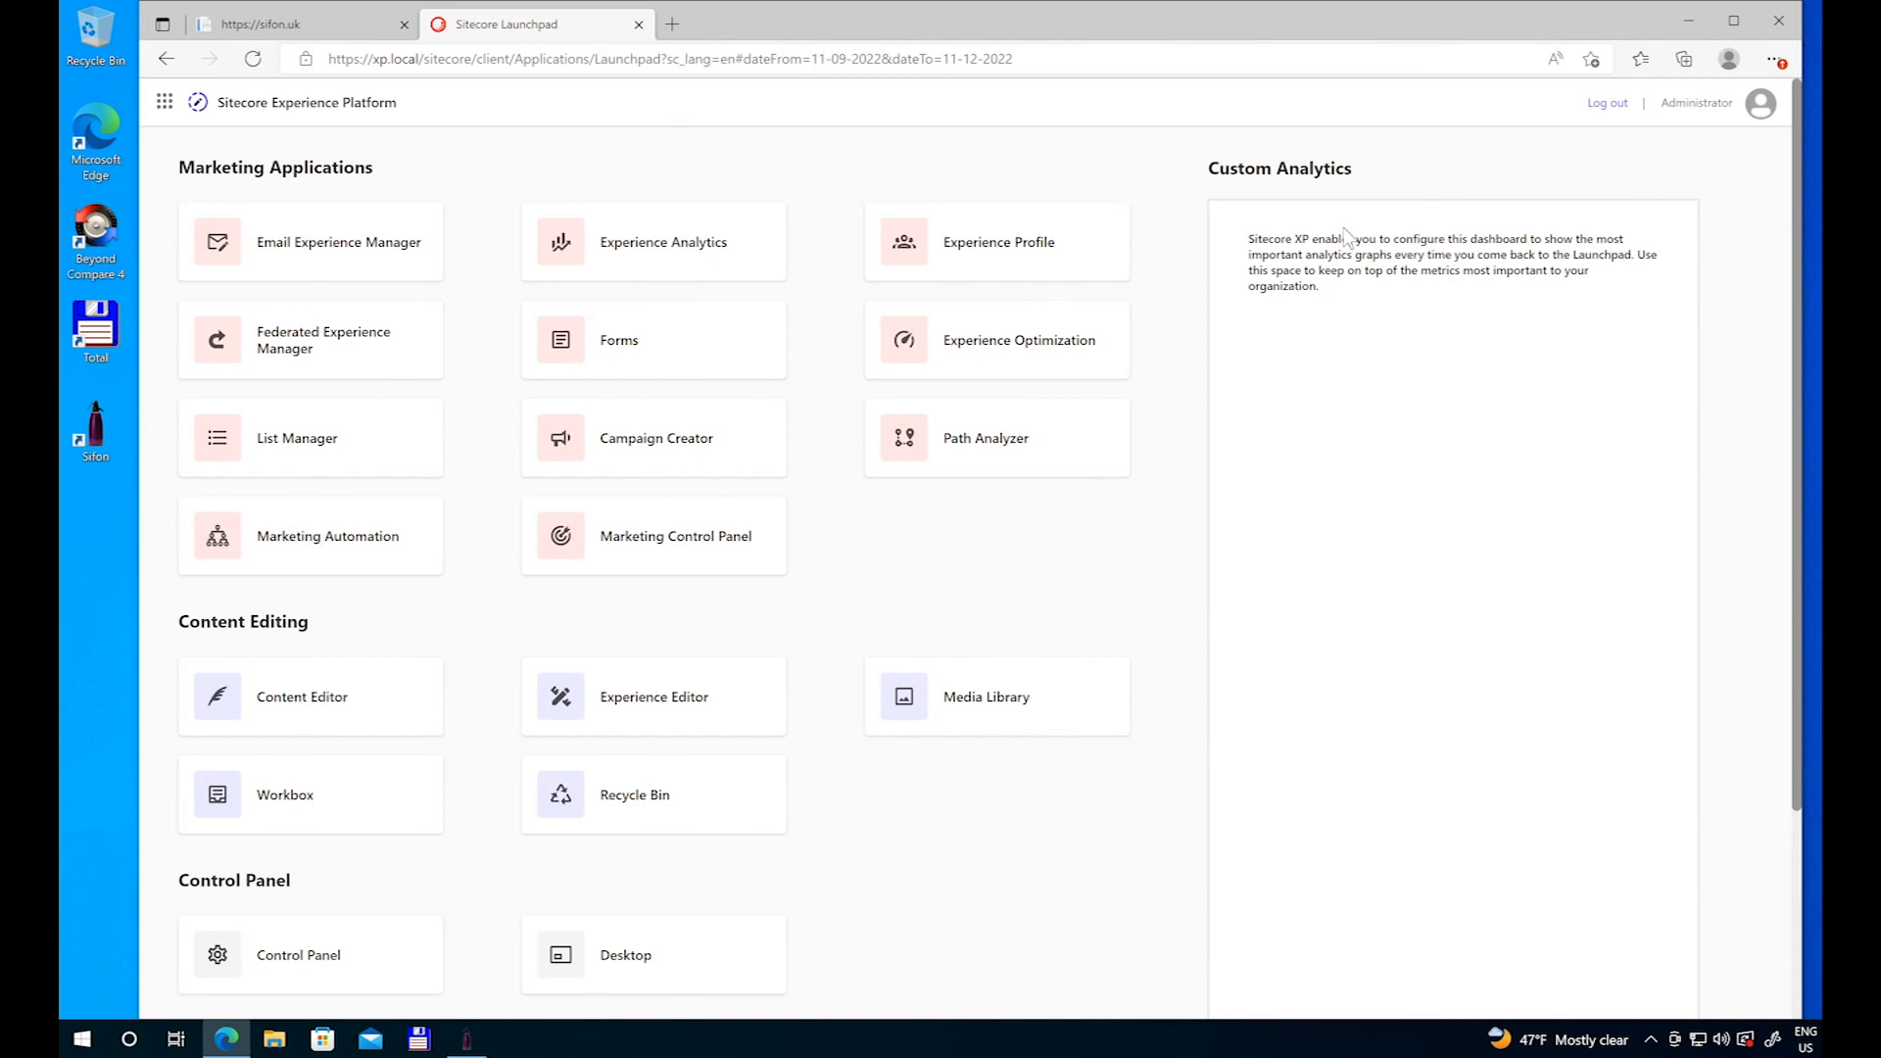
# Step: Switch to Sifon, clear the console output and get the Sifon plugins from the GitHub repository
pyautogui.click(466, 1038)
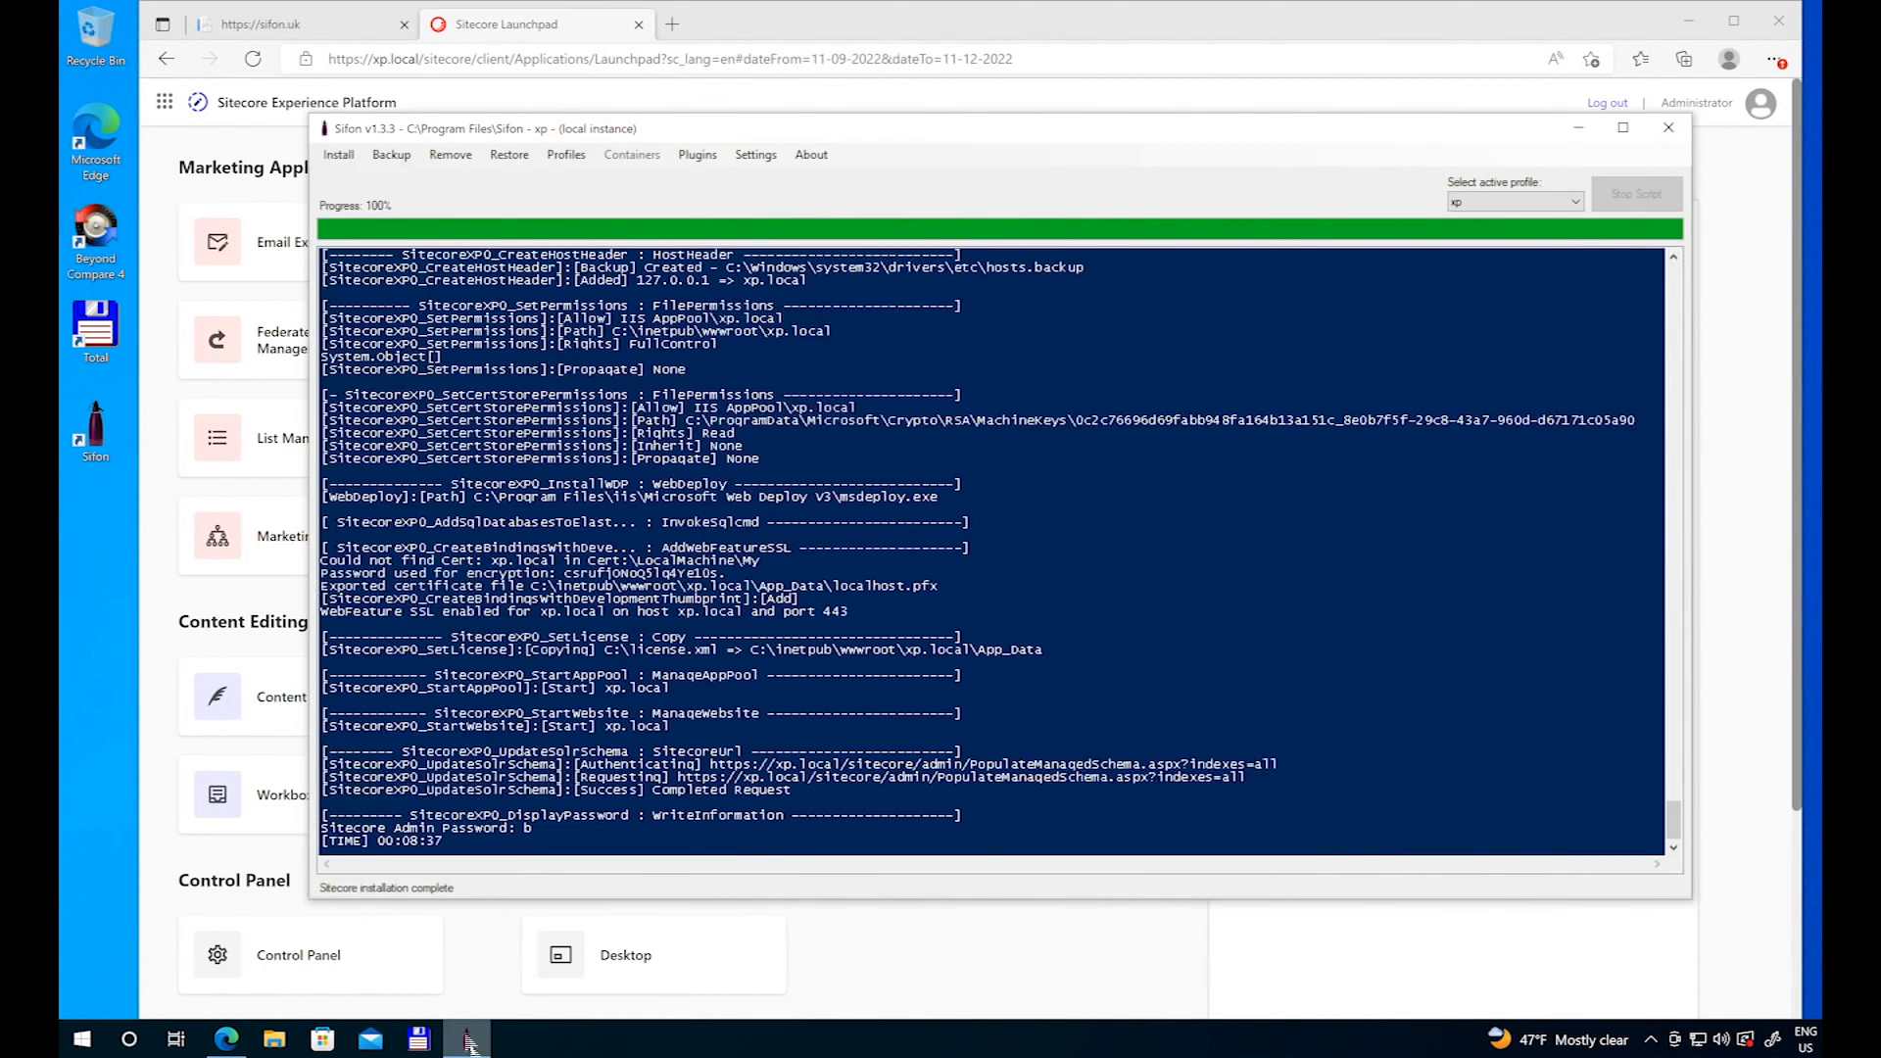
pyautogui.rightClick(1054, 522)
pyautogui.click(1089, 581)
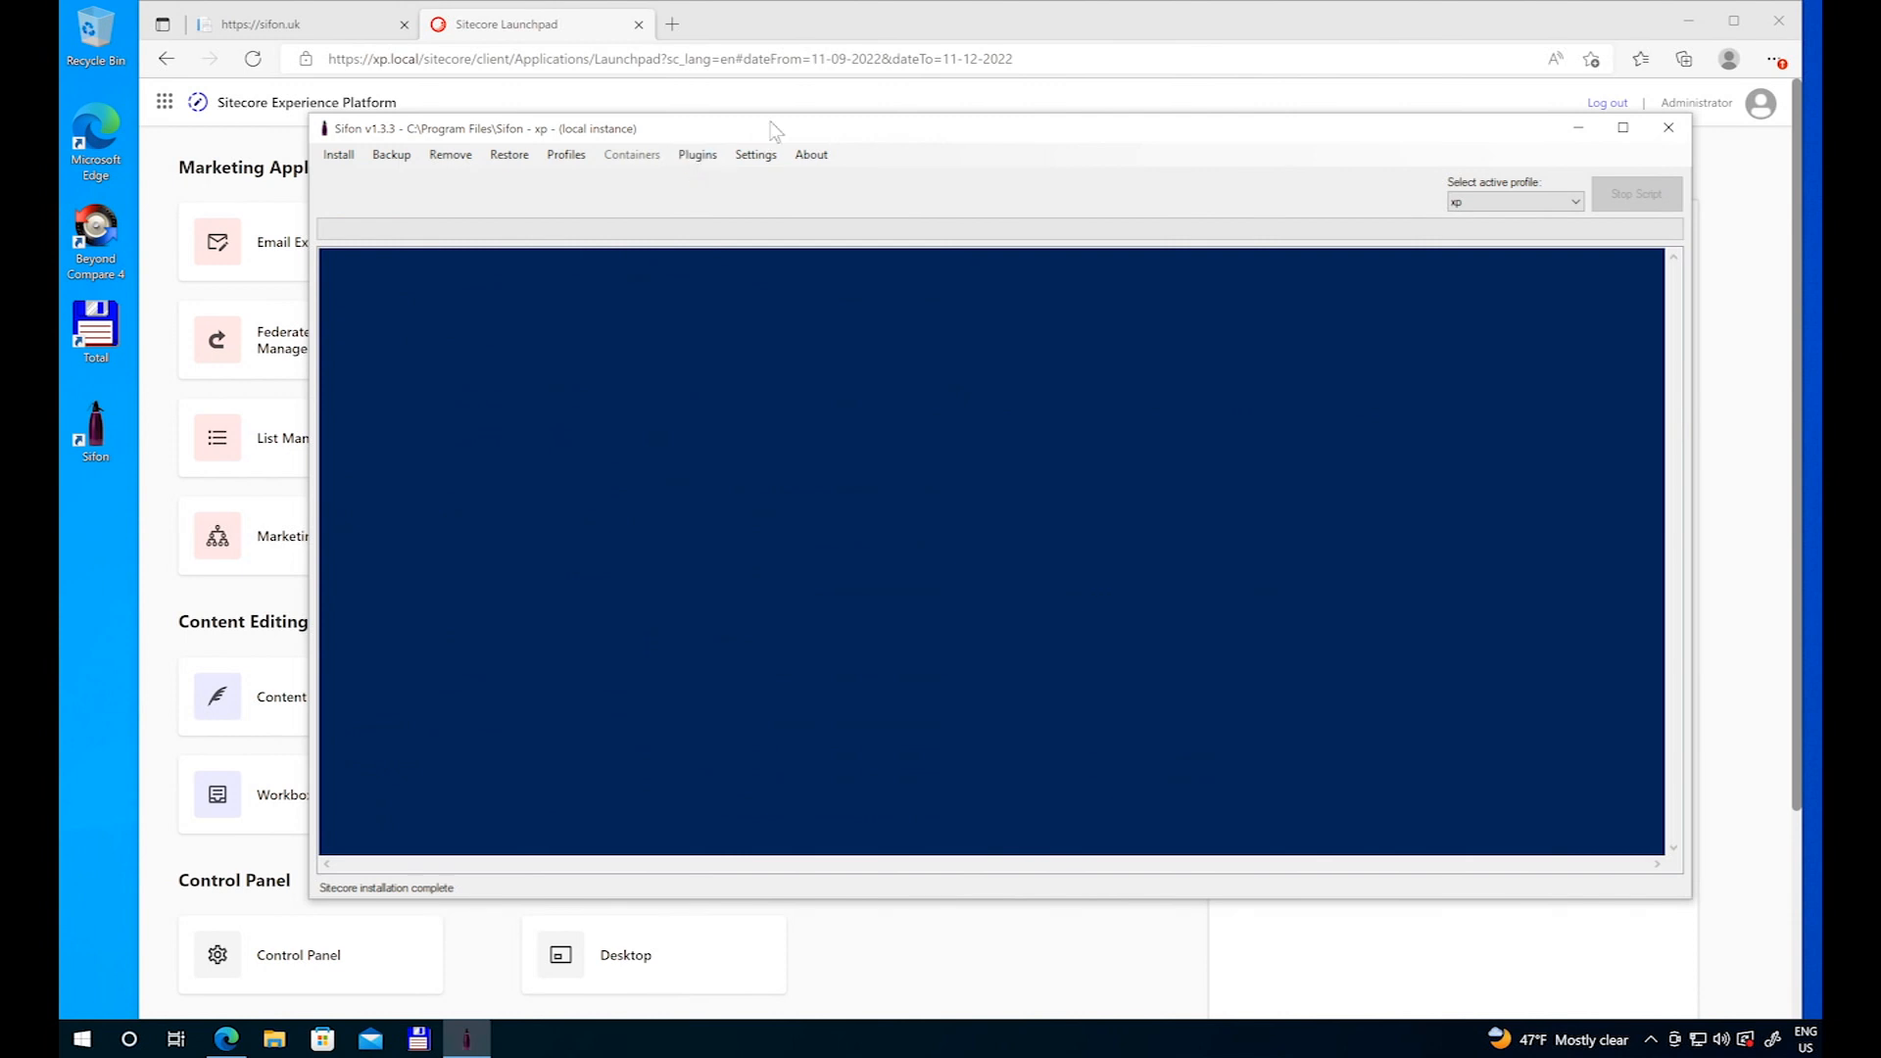
pyautogui.click(698, 154)
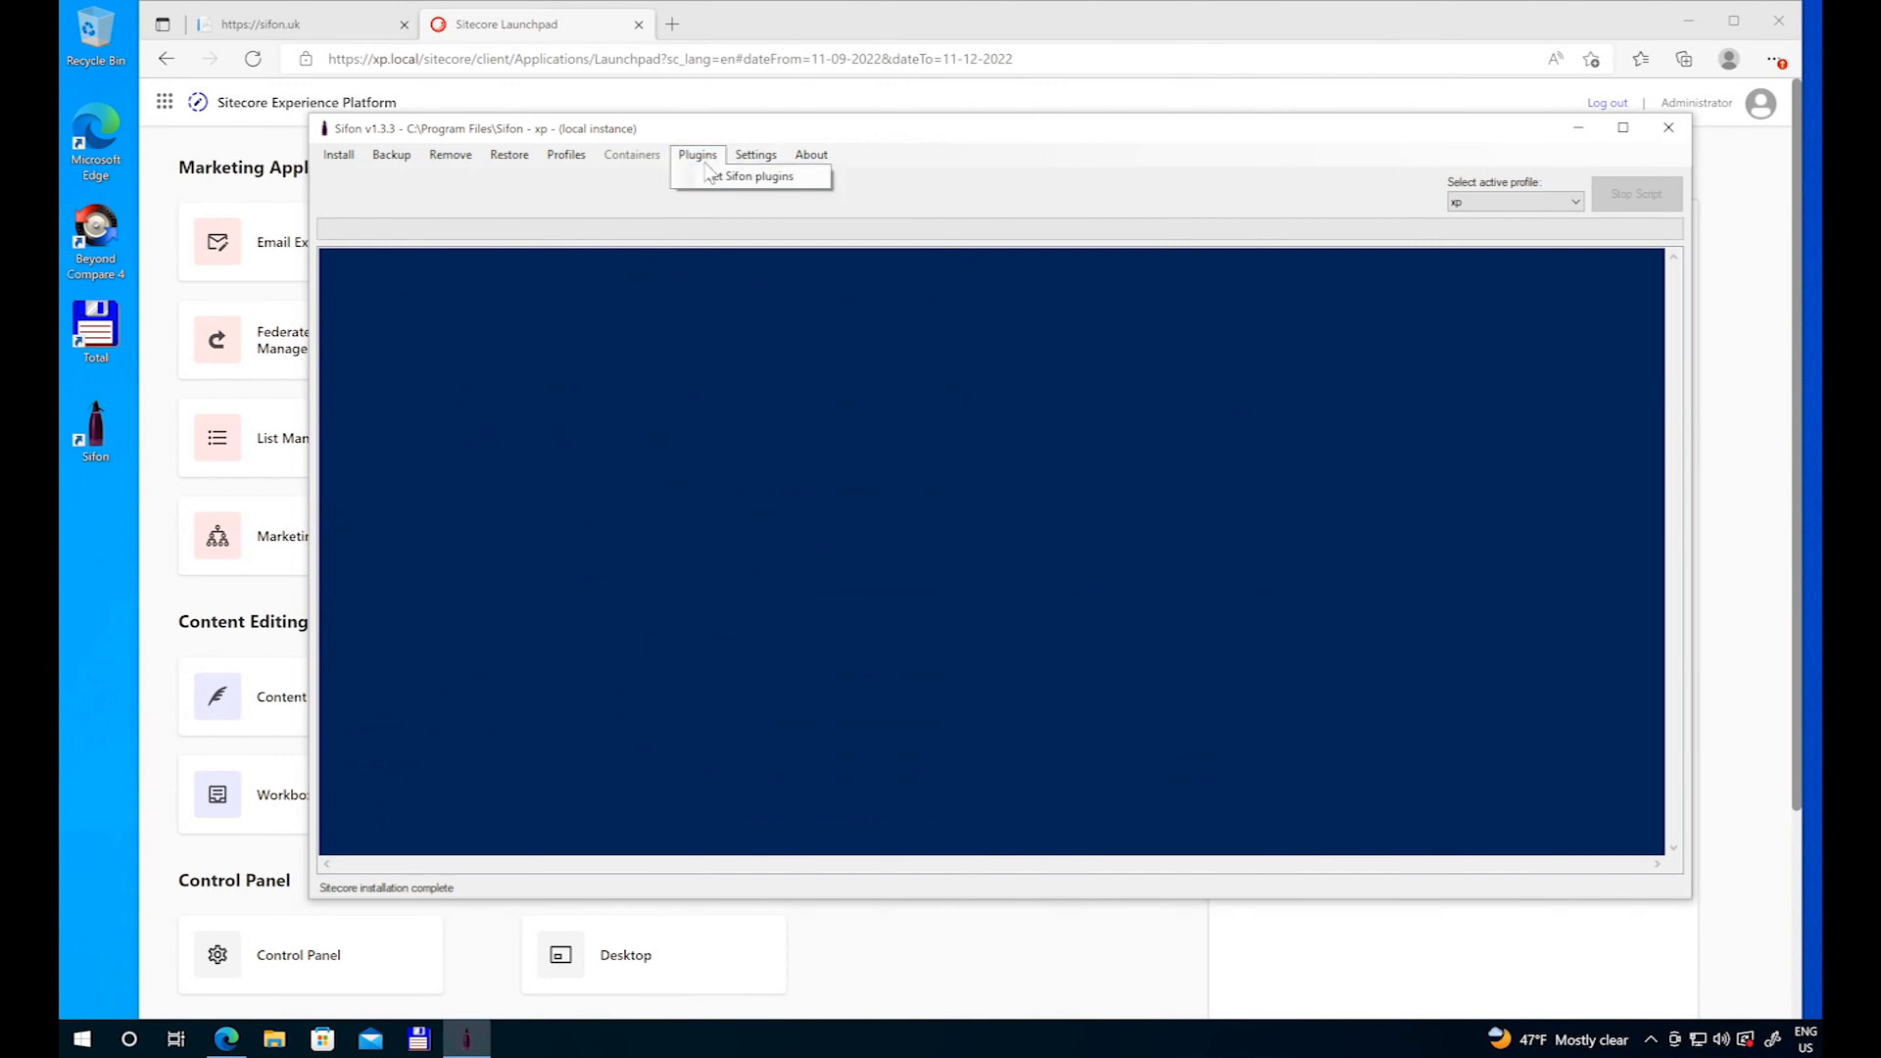
pyautogui.click(805, 181)
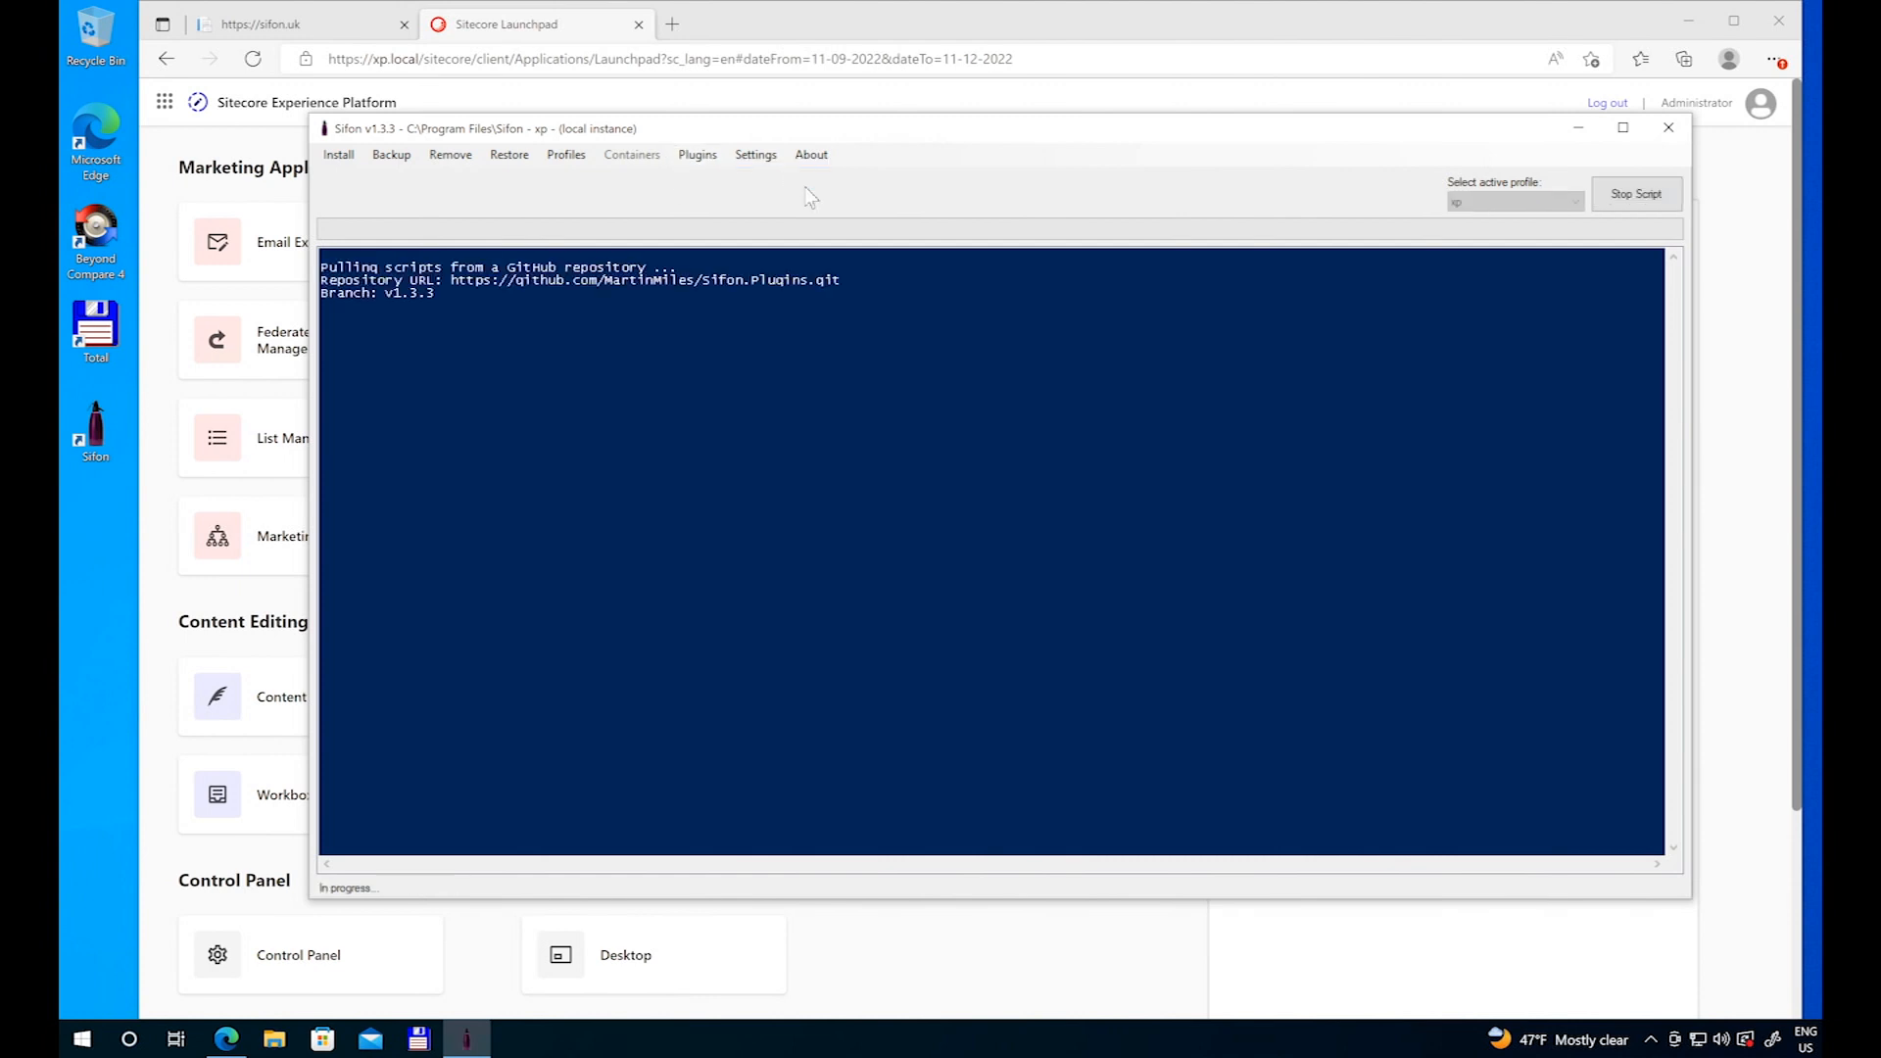
pyautogui.click(887, 279)
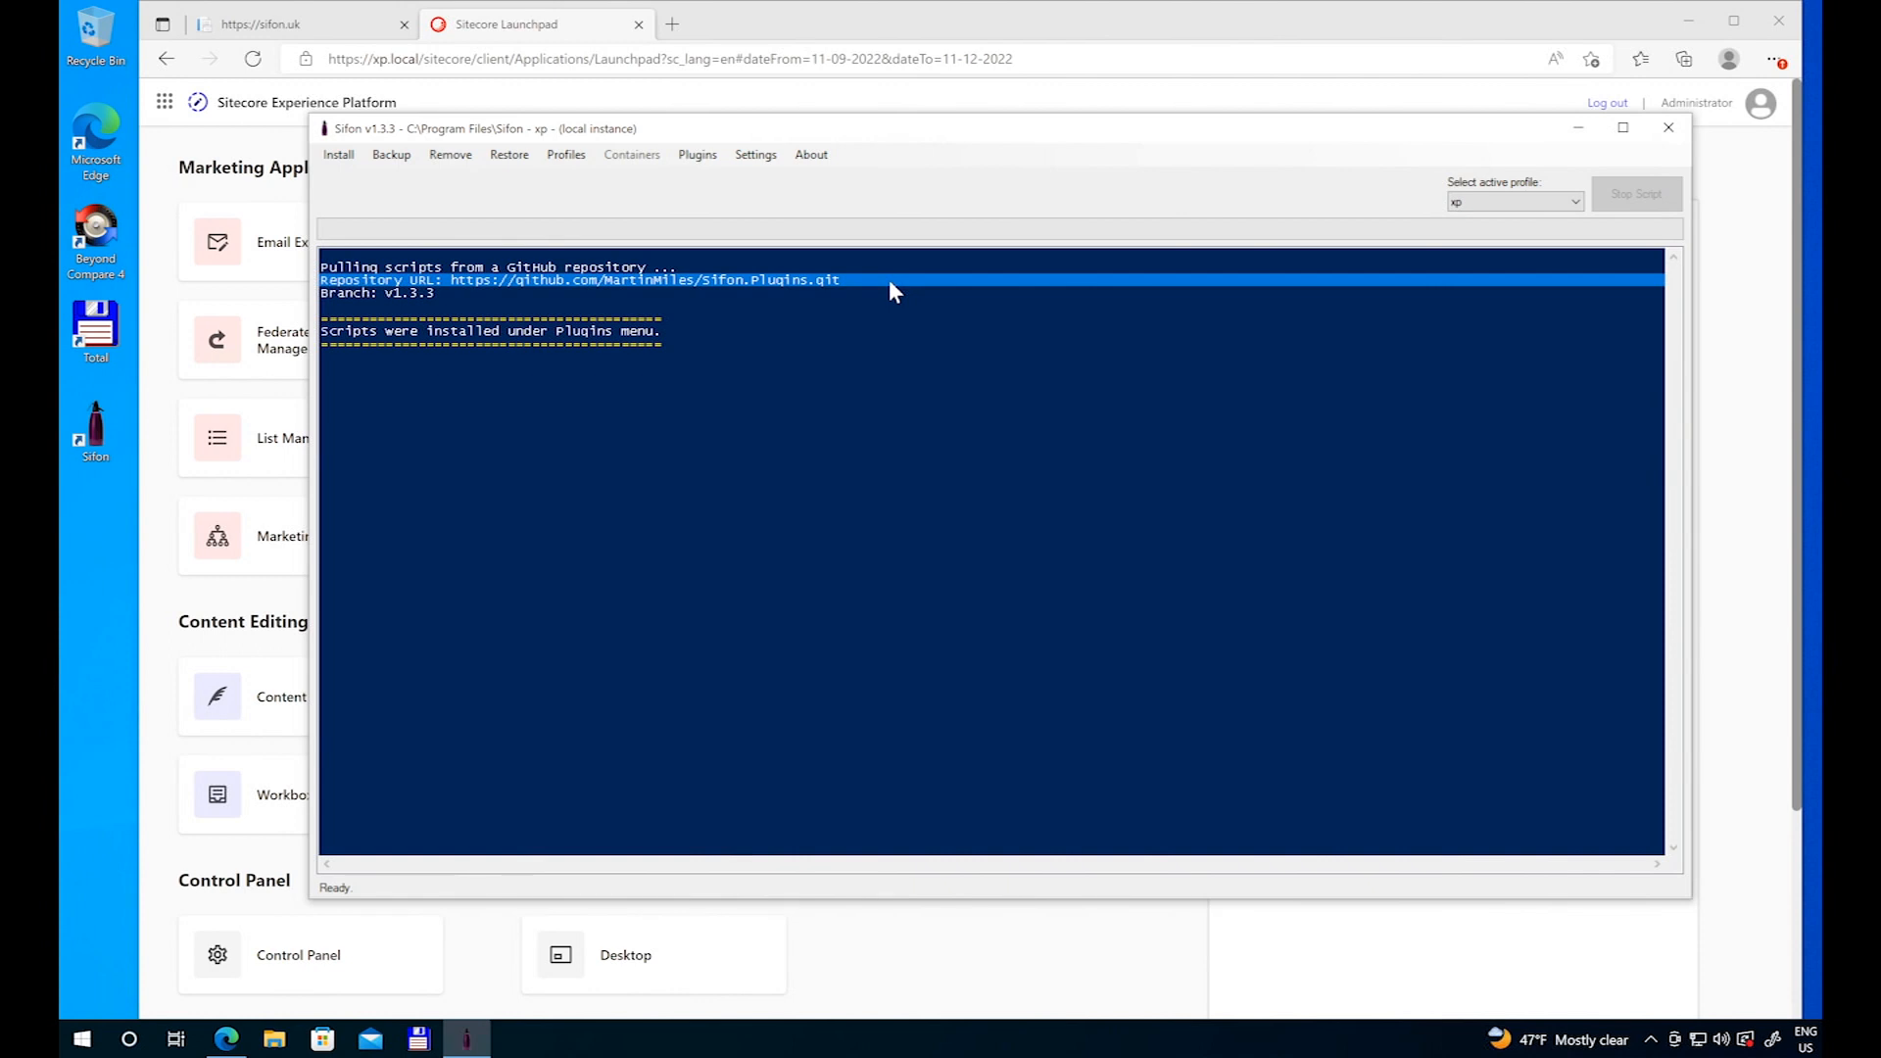
# Step: Select xp as the active Sifon profile
pyautogui.click(1517, 203)
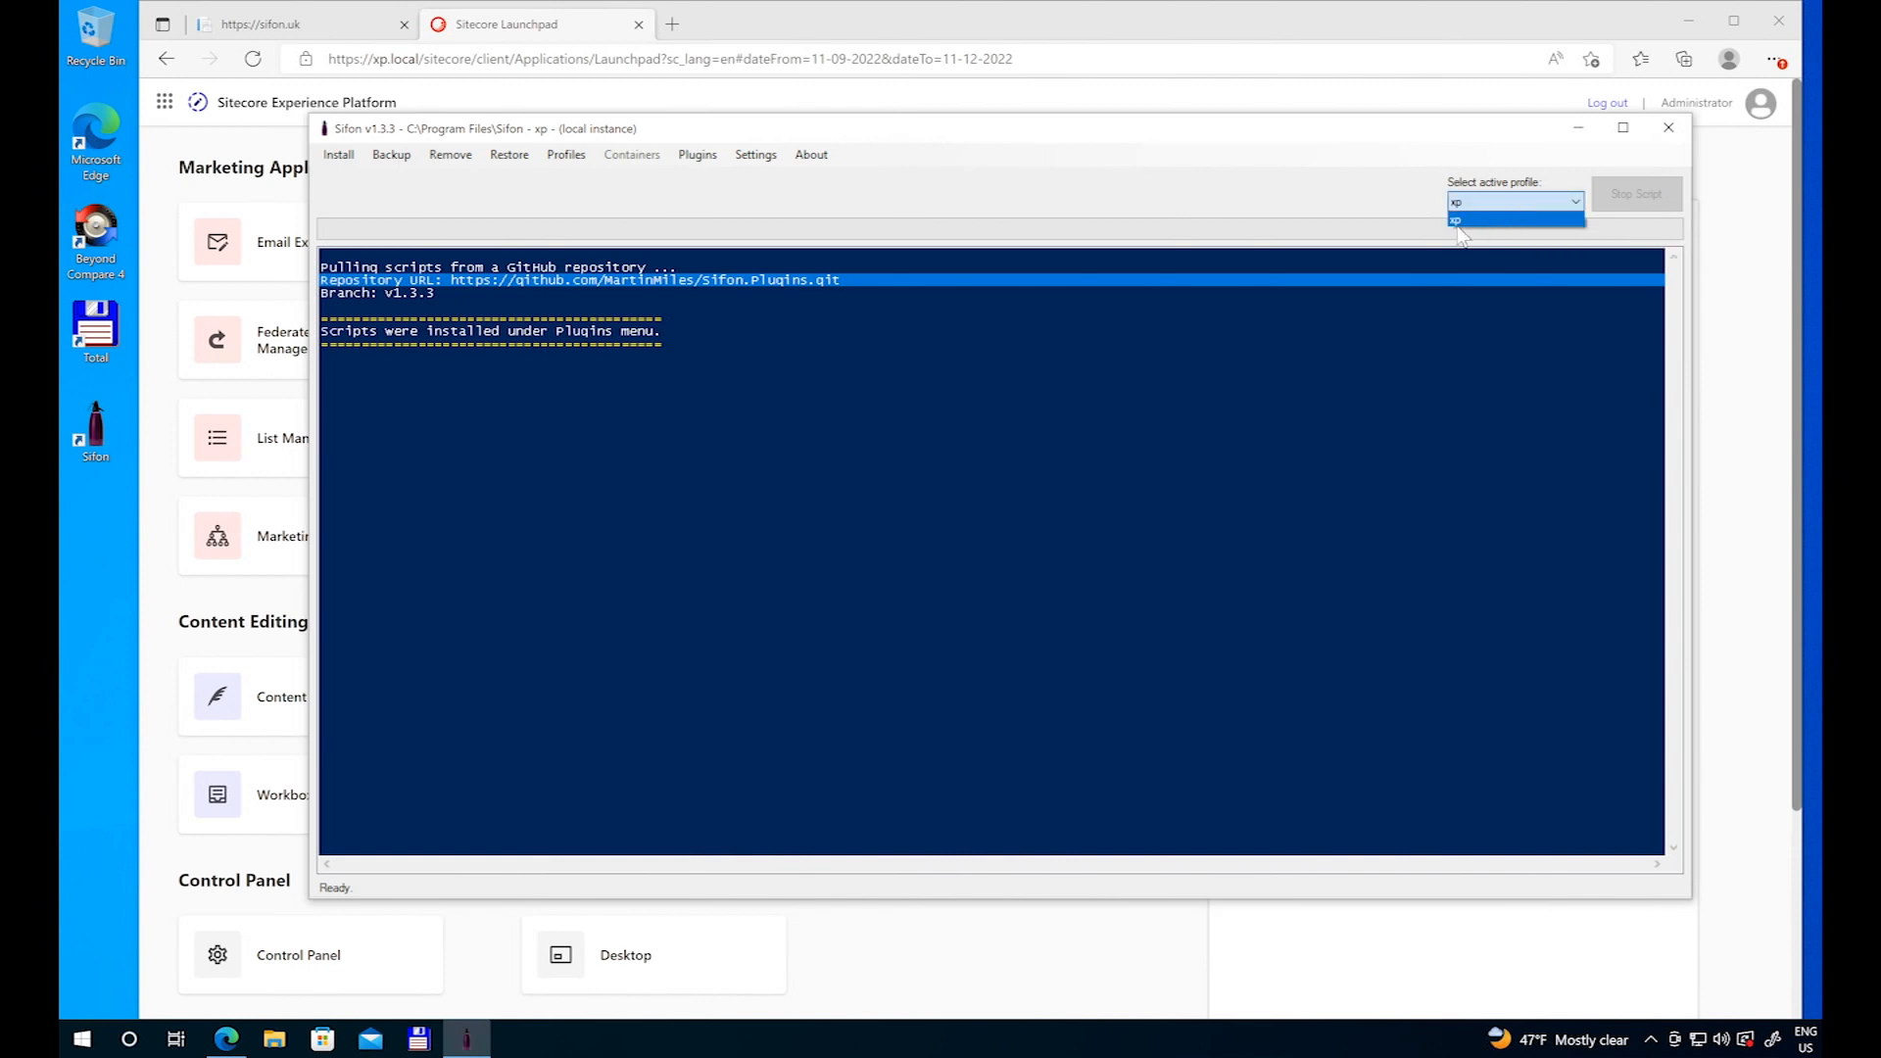
pyautogui.click(1457, 221)
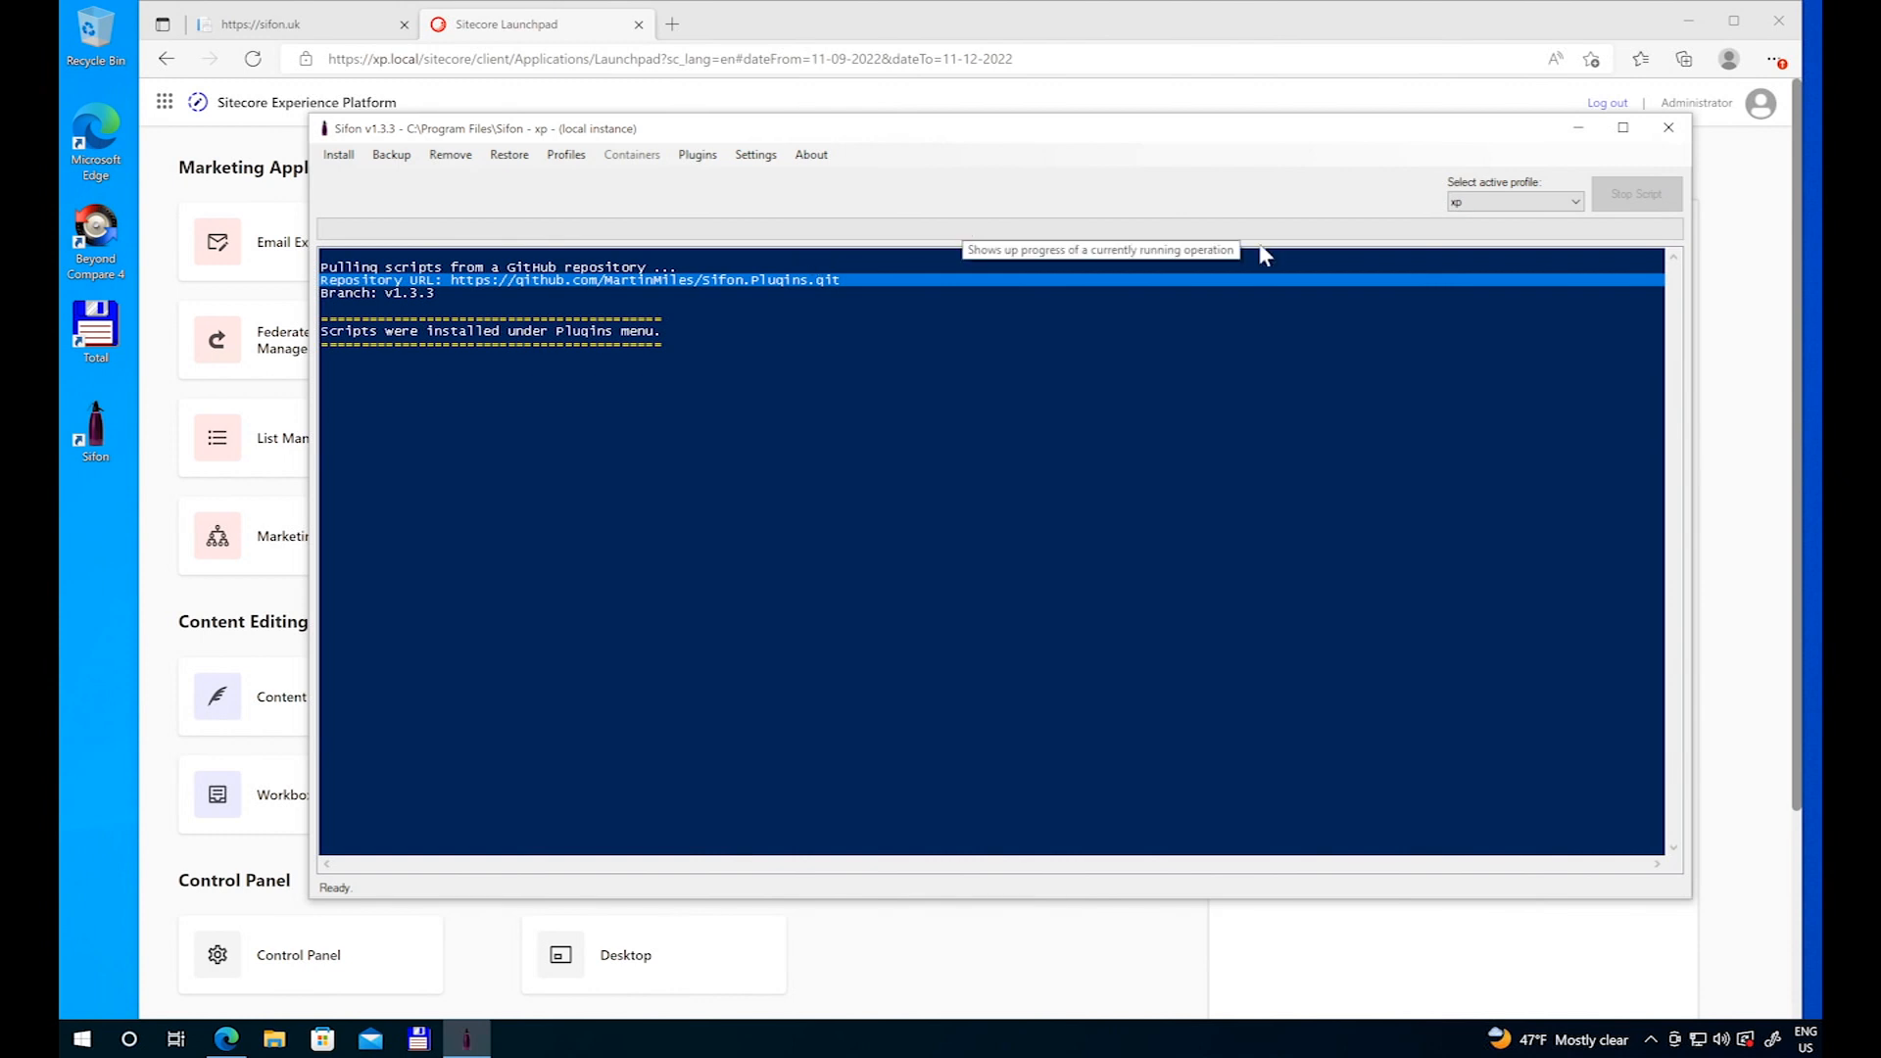
pyautogui.click(1553, 202)
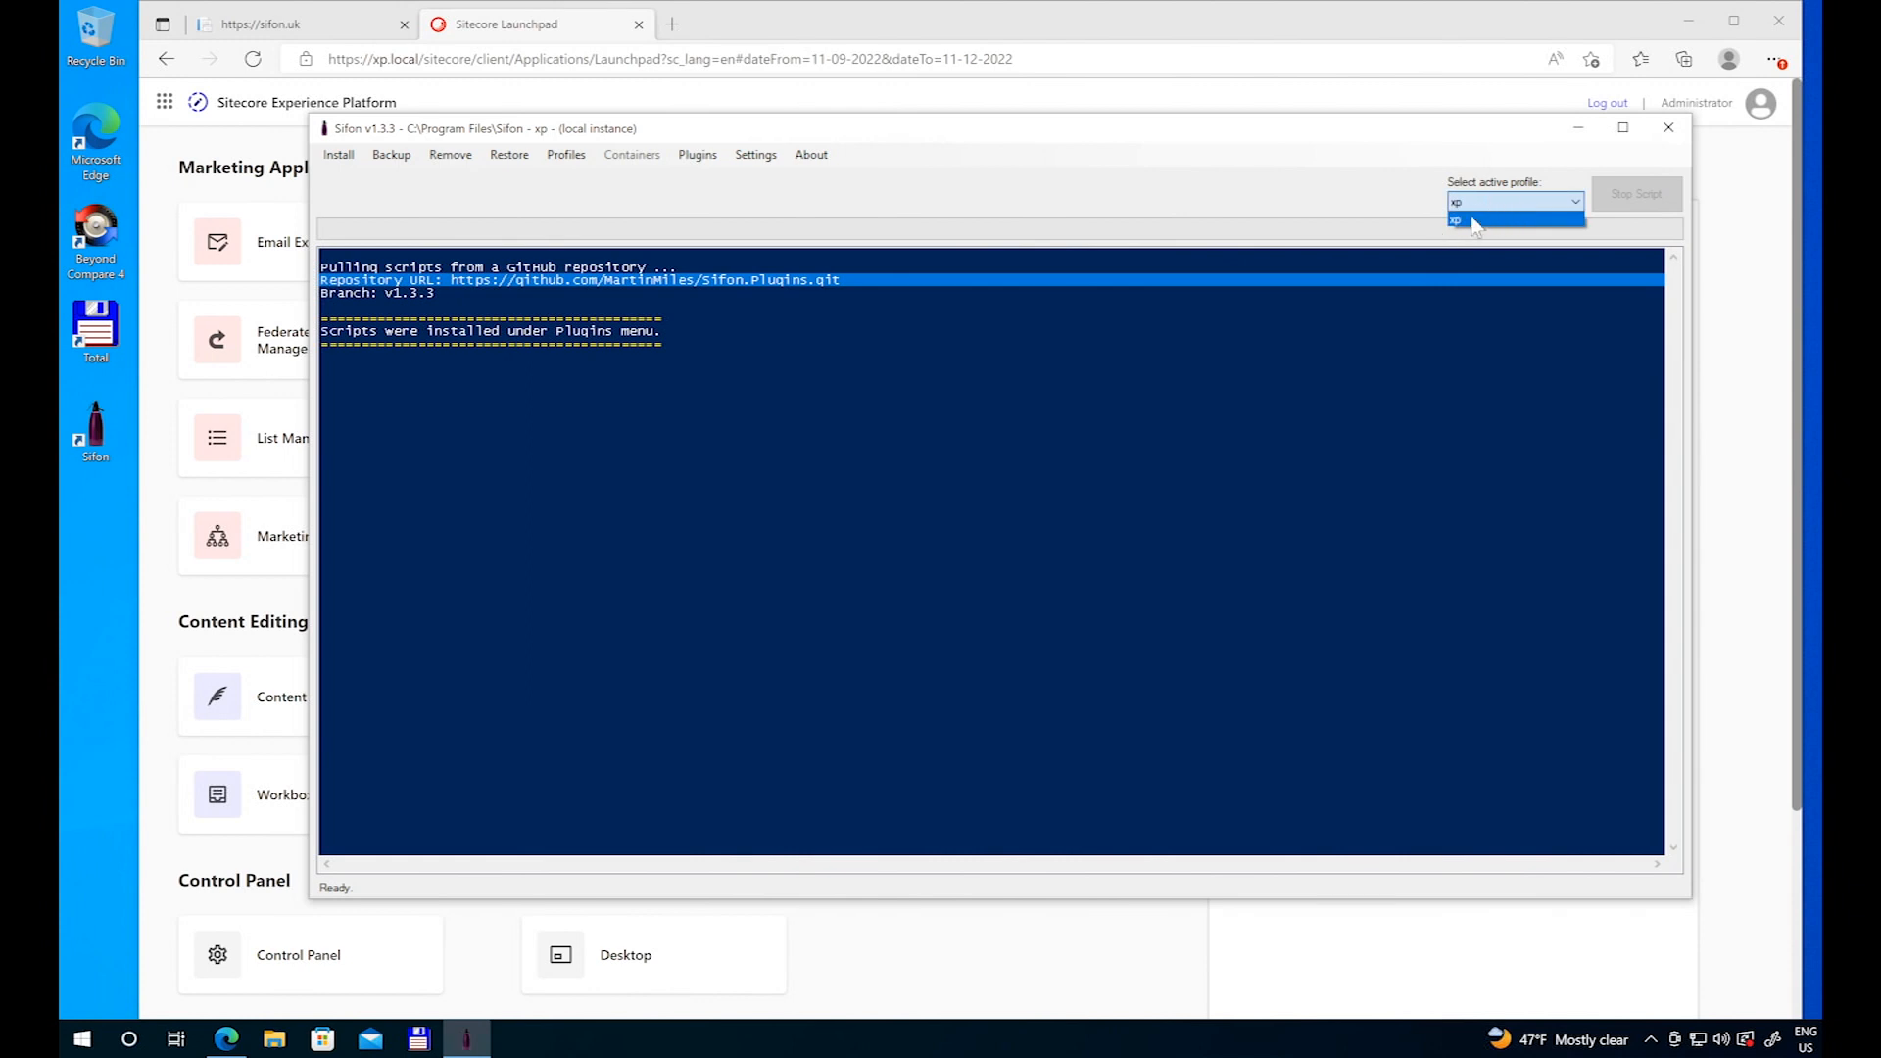
pyautogui.click(1469, 218)
# Step: Install Horizon for Sitecore using the license C:\license.xml and the package Sitecore Horizon 10.2.0 rev. 05608.zip
pyautogui.click(698, 156)
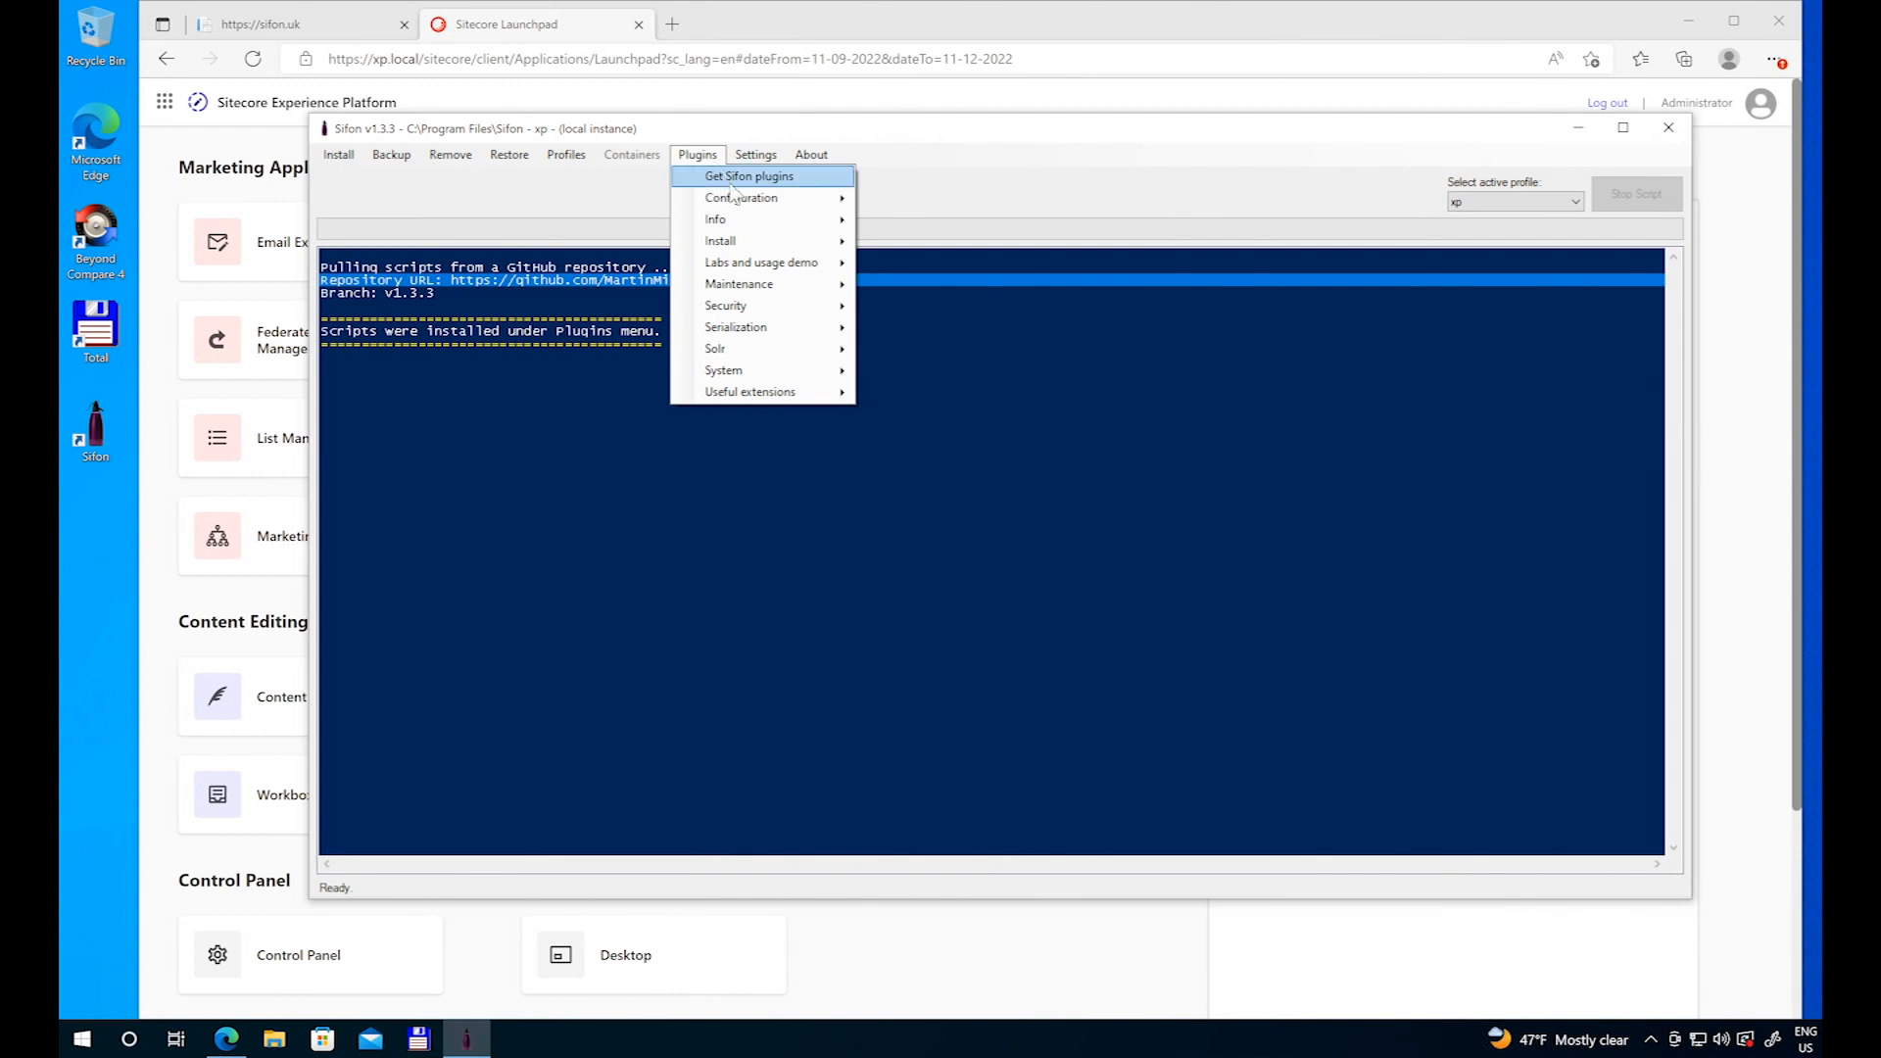
pyautogui.moveTo(760, 245)
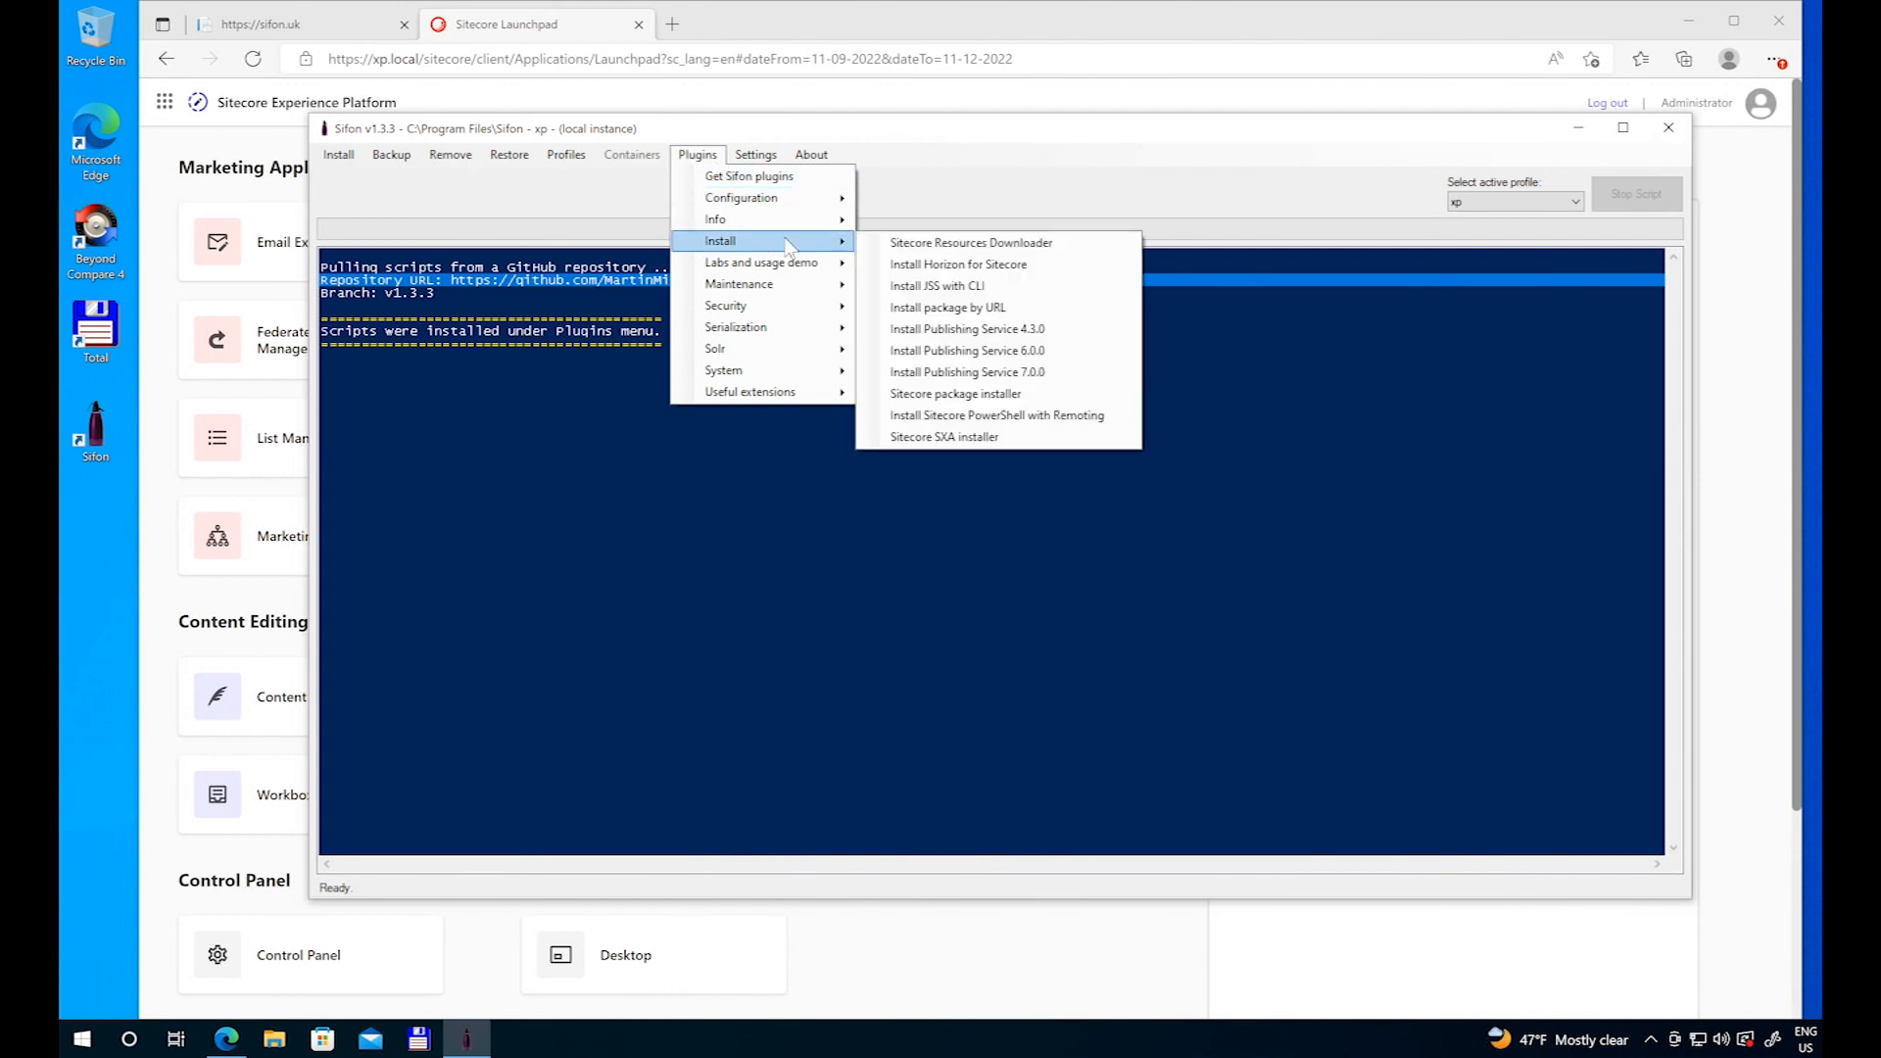
pyautogui.click(1046, 264)
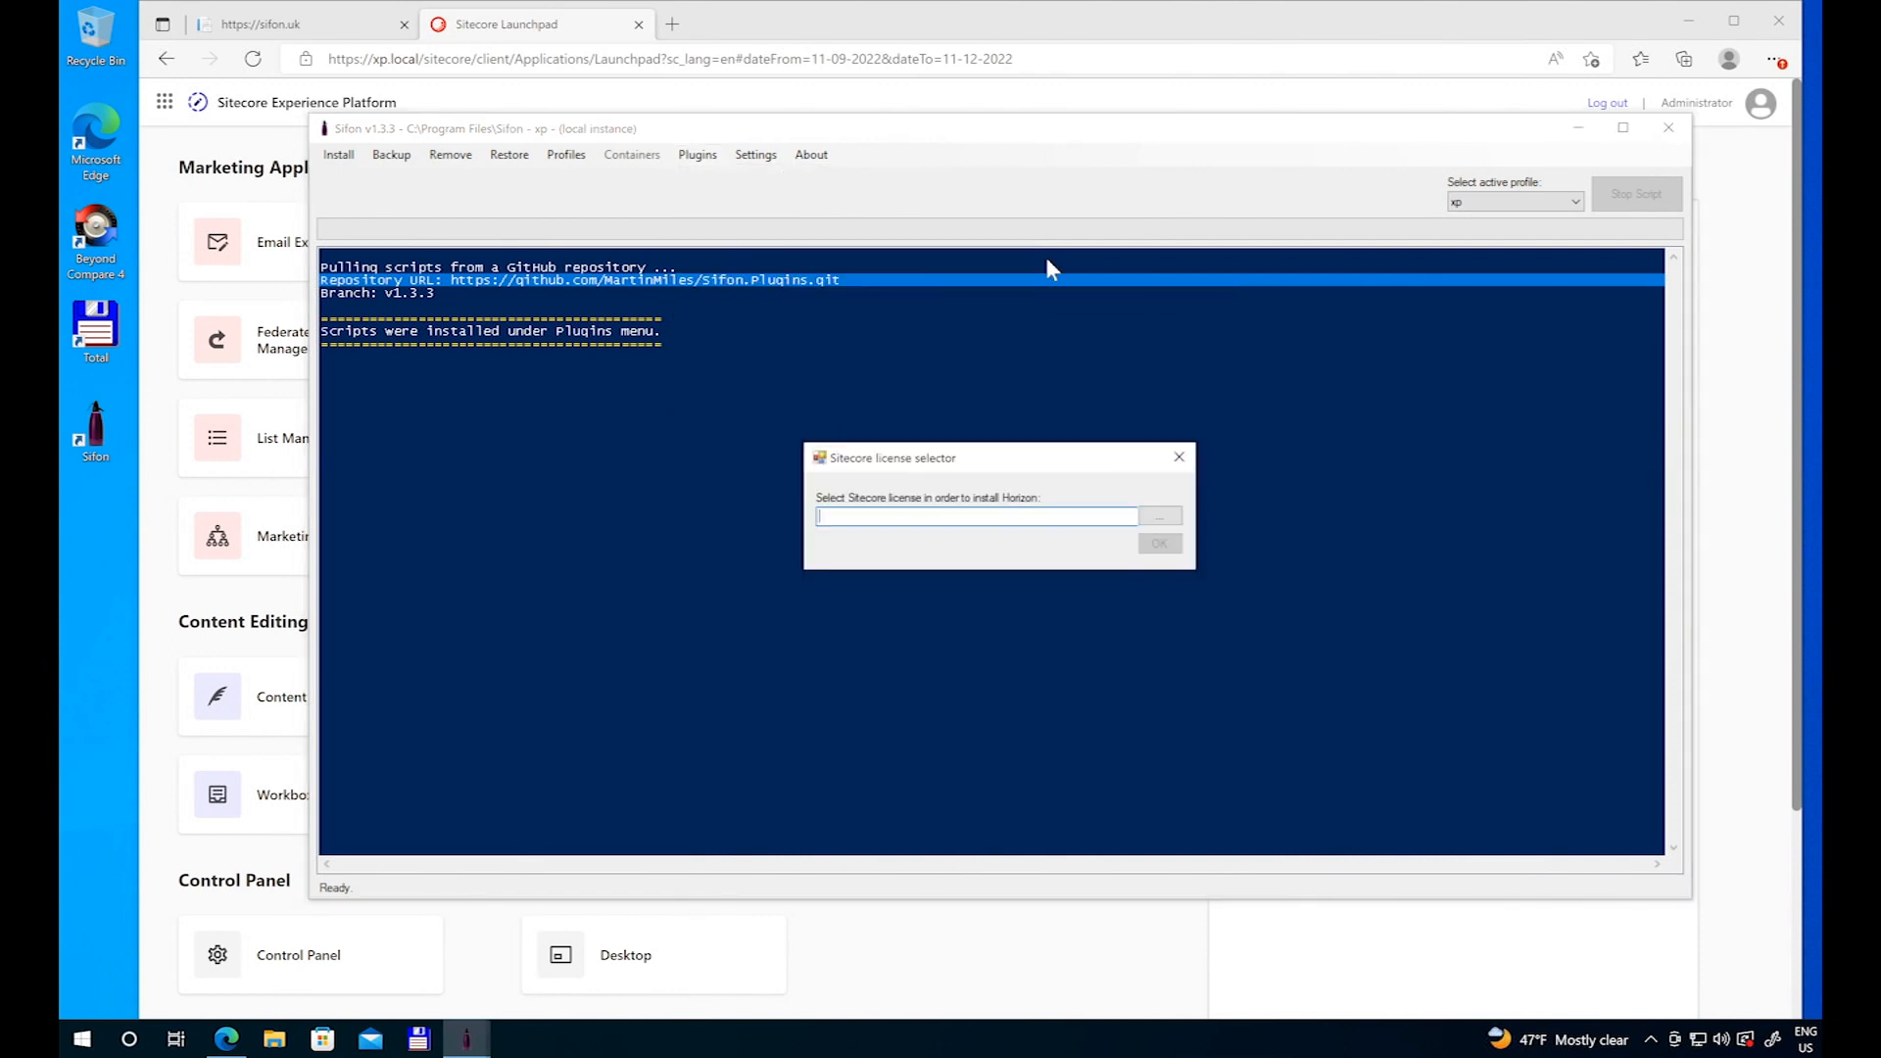
pyautogui.click(1174, 519)
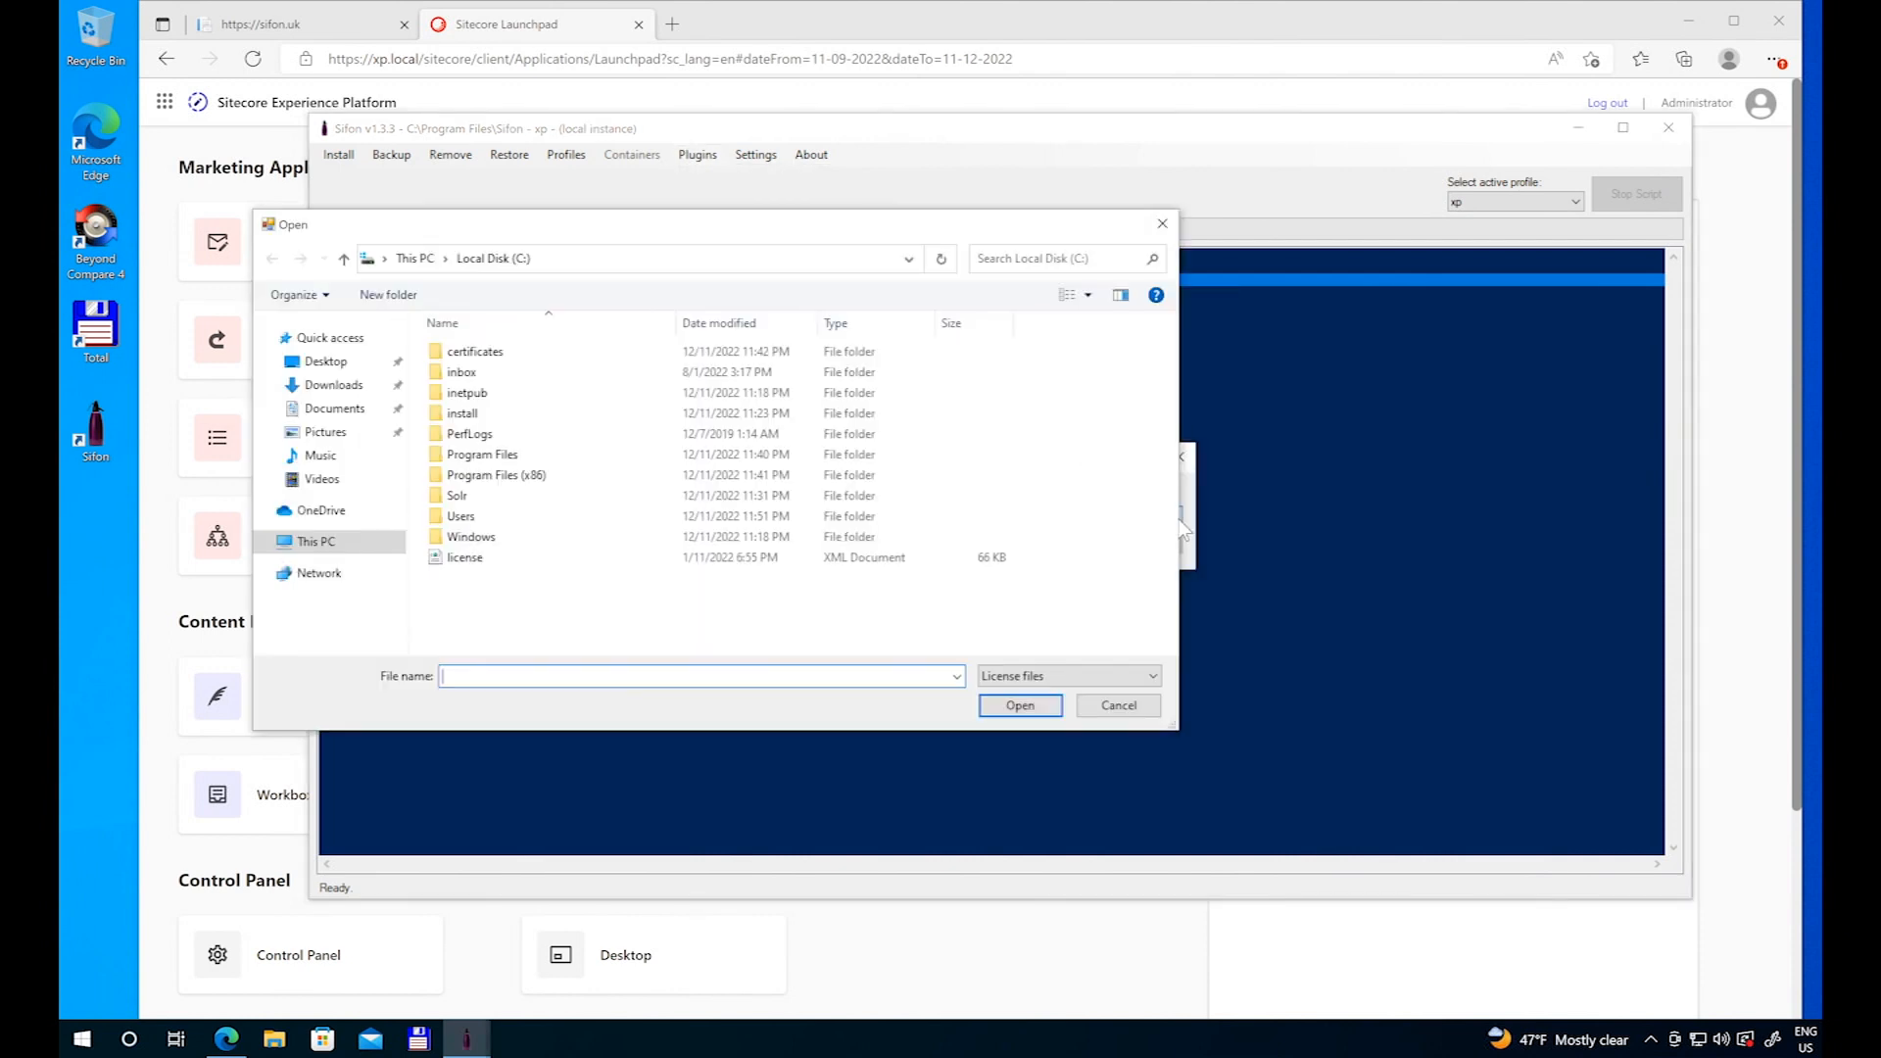
pyautogui.click(490, 559)
pyautogui.click(1014, 704)
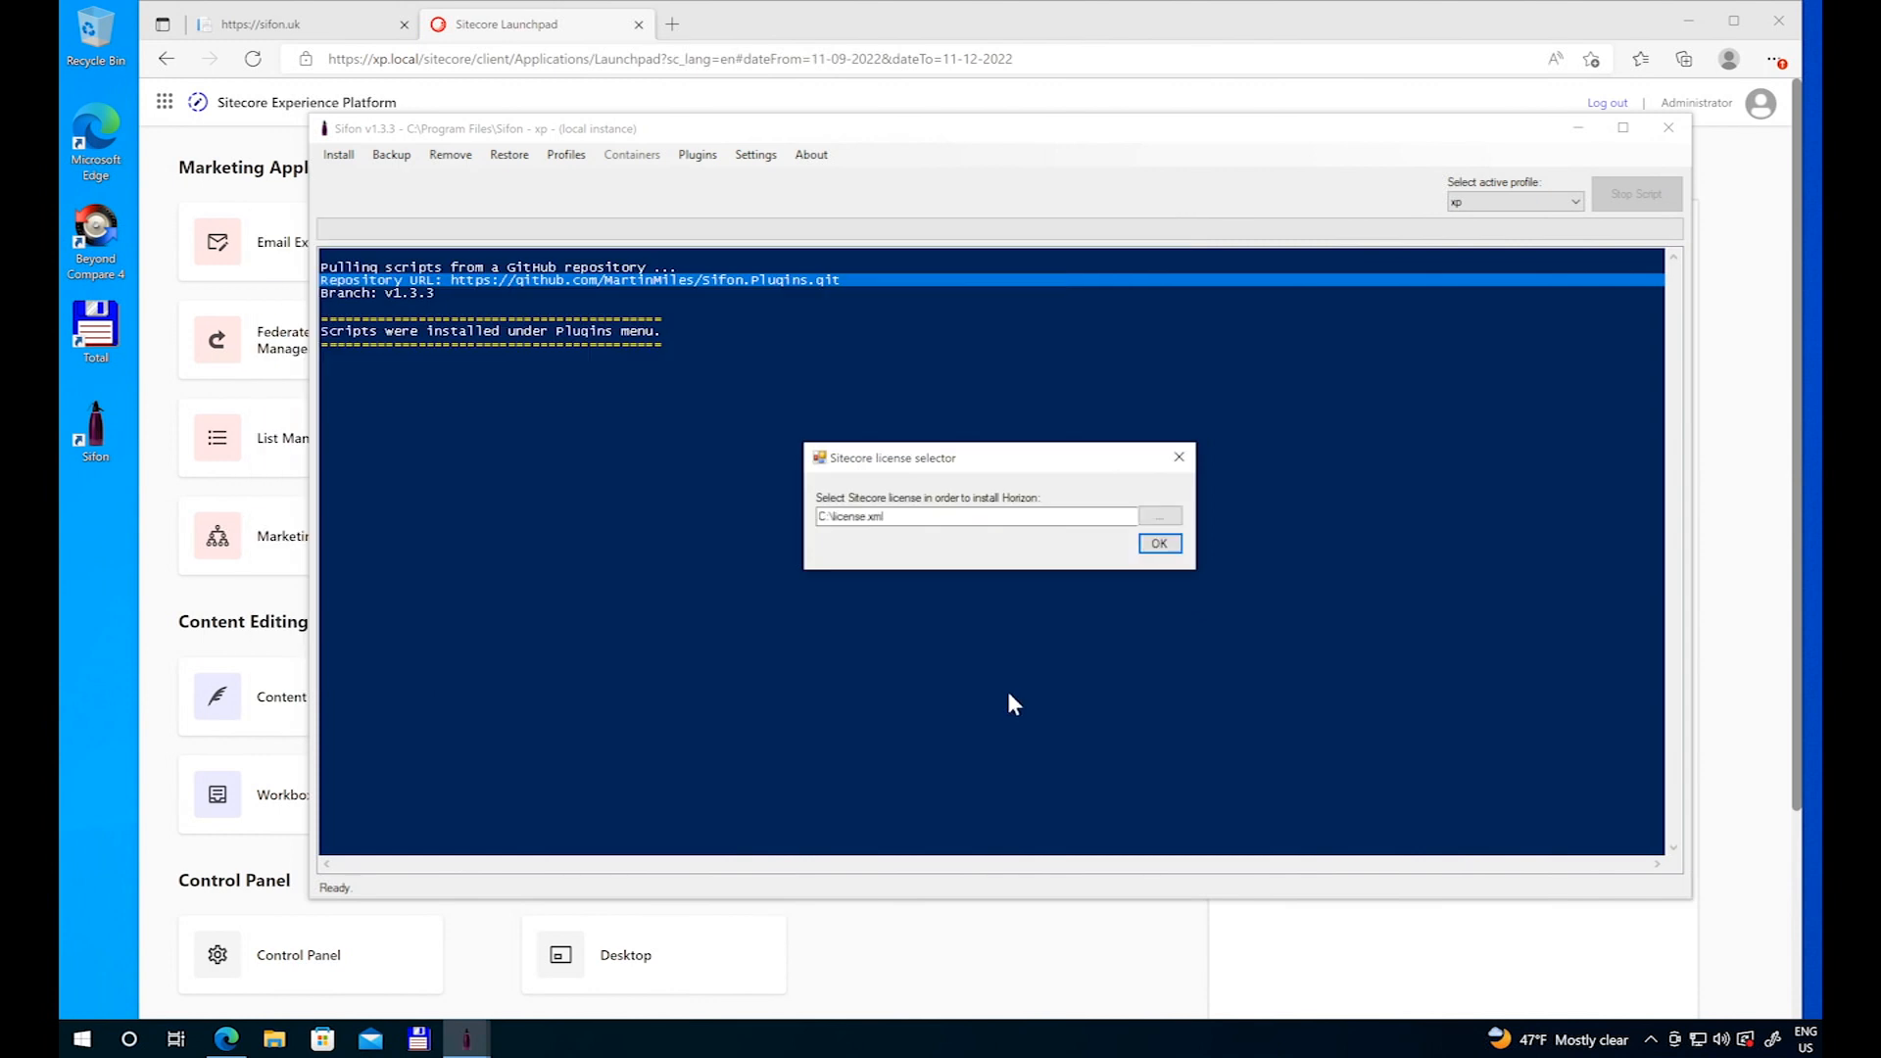
pyautogui.click(1162, 544)
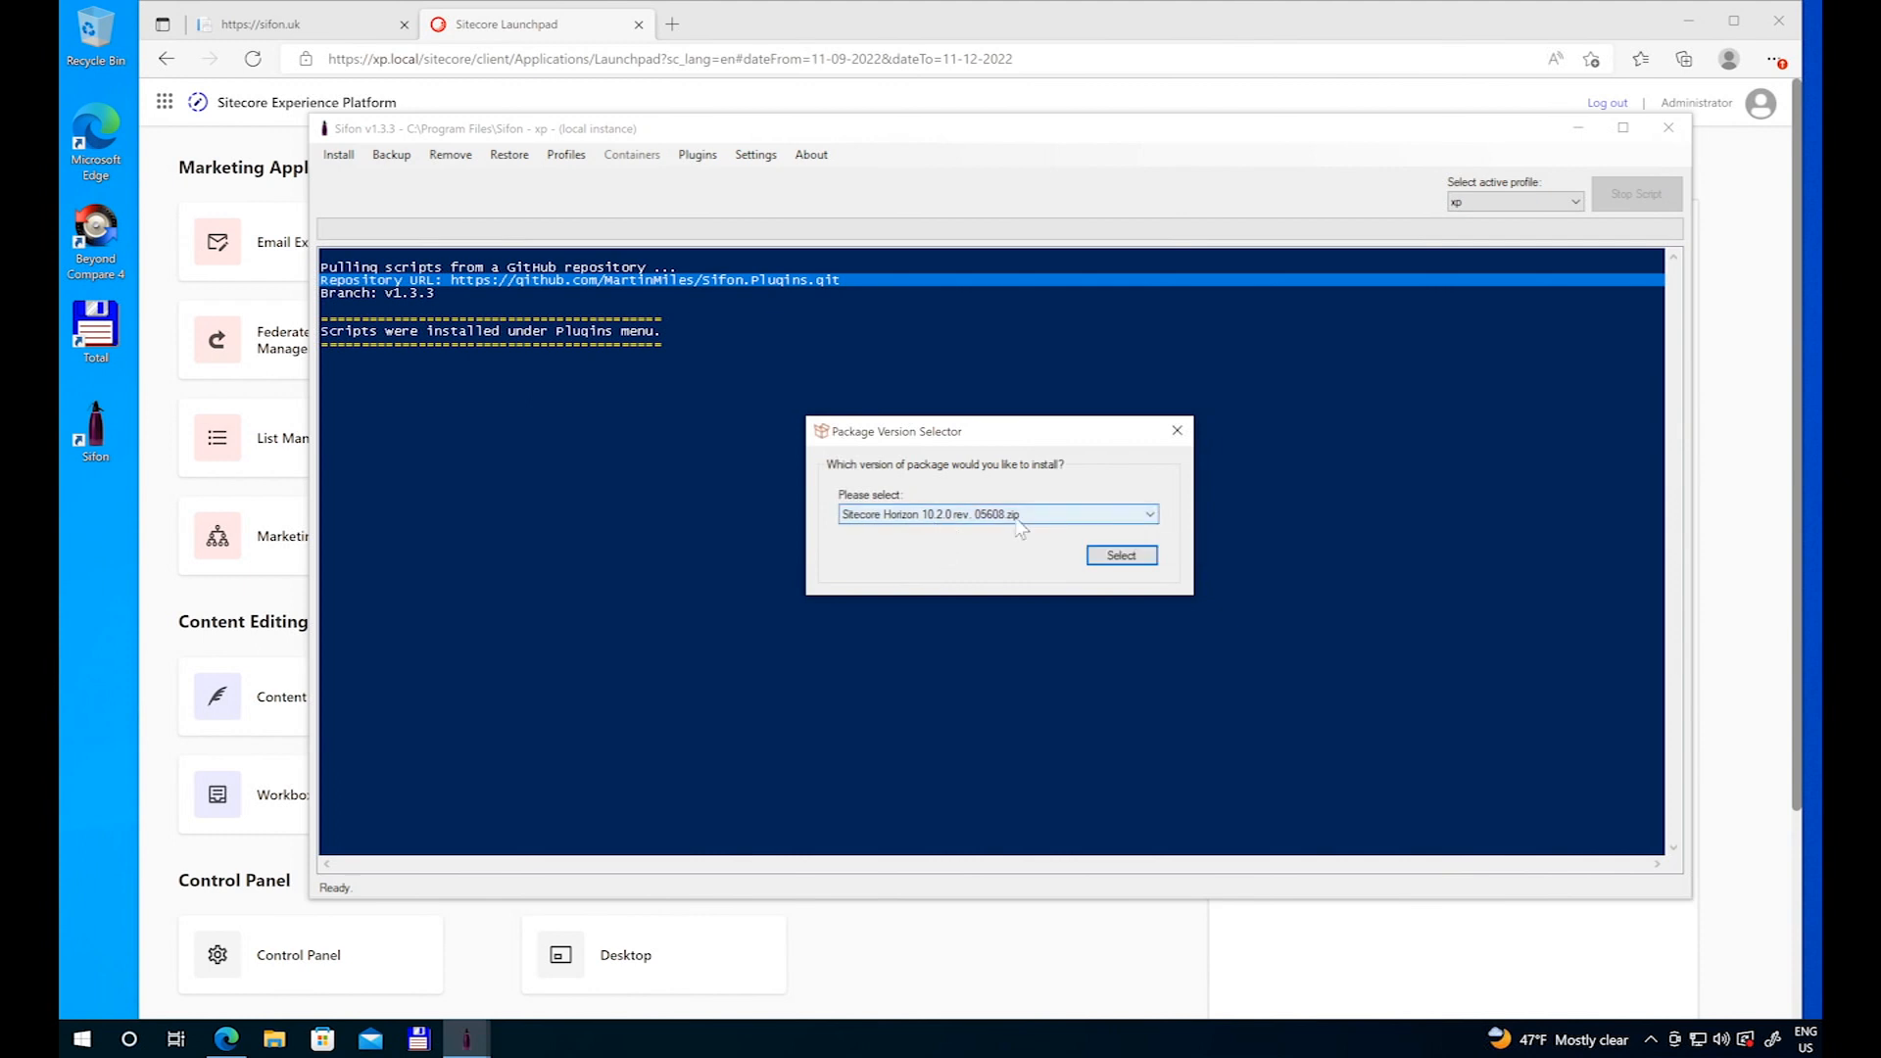
pyautogui.click(1094, 558)
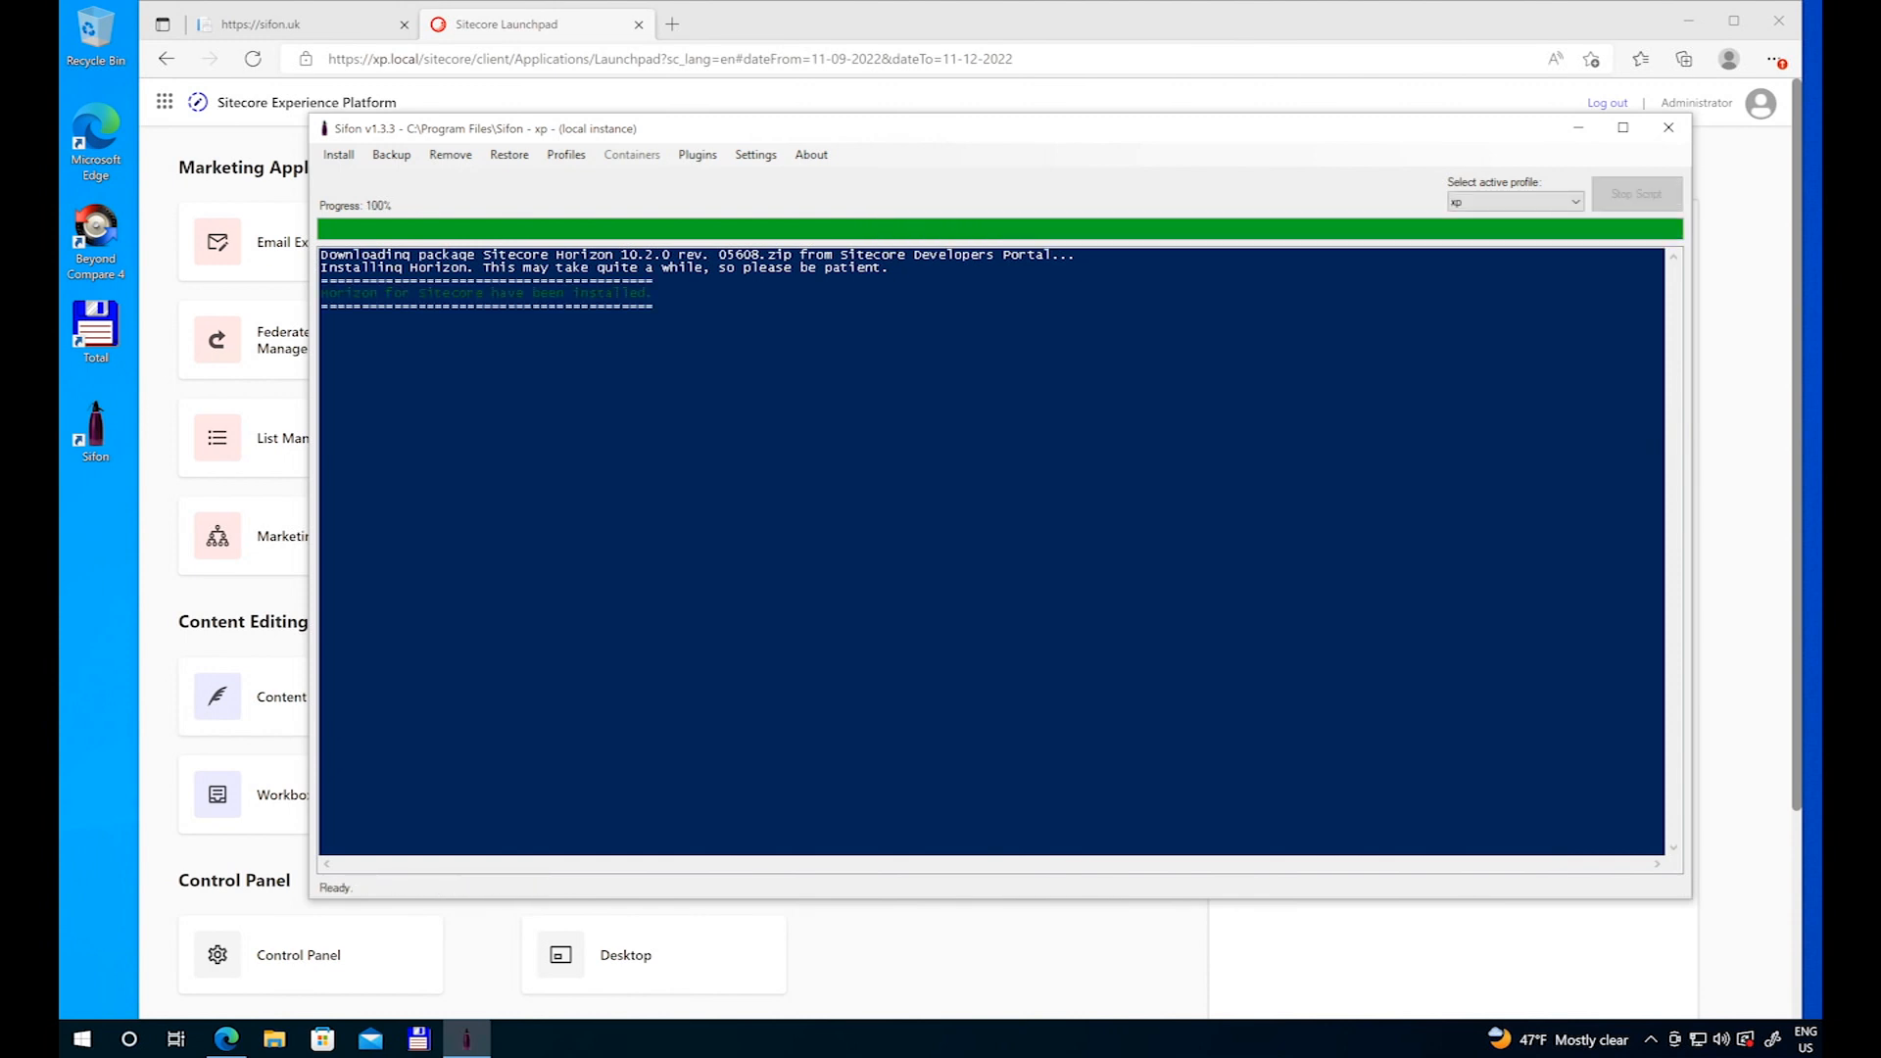
# Step: Install SXA through the Sifon plugins using the package Sitecore Experience Accelerator 10.3.0 rev. 00074
pyautogui.click(697, 155)
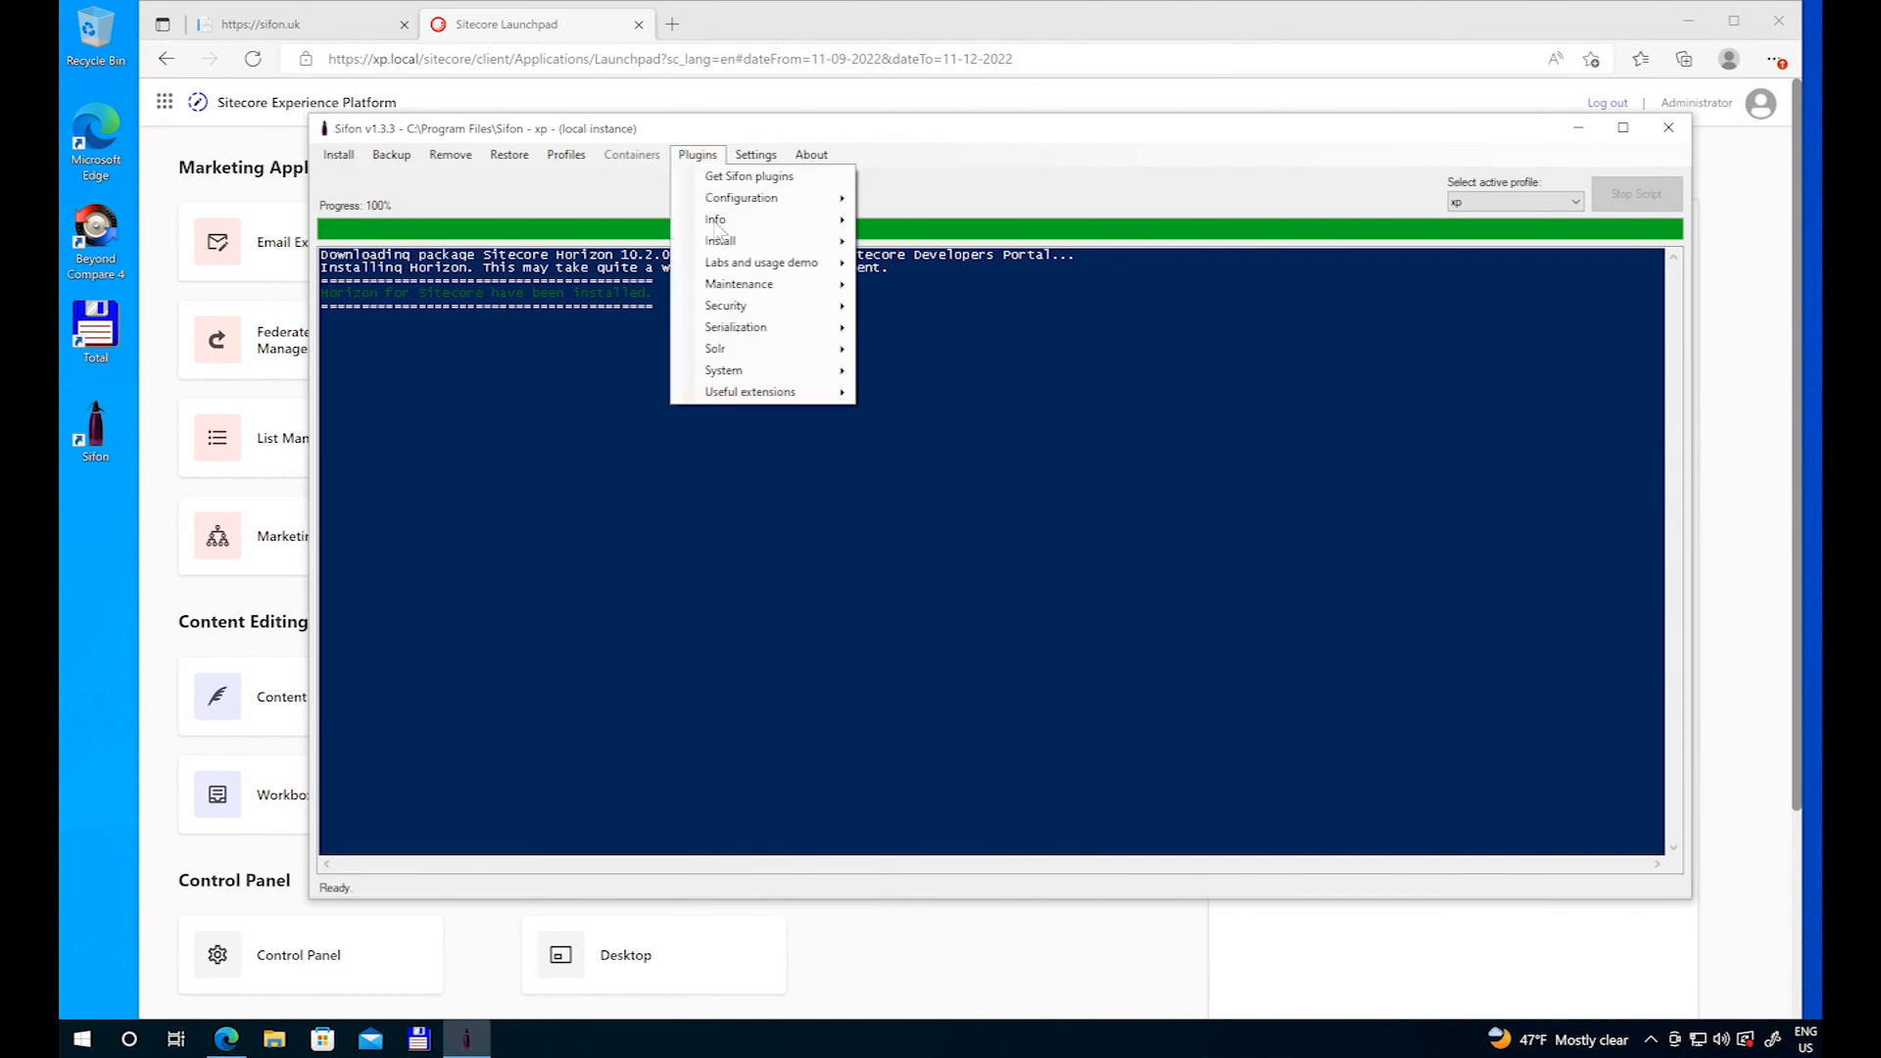
pyautogui.moveTo(779, 245)
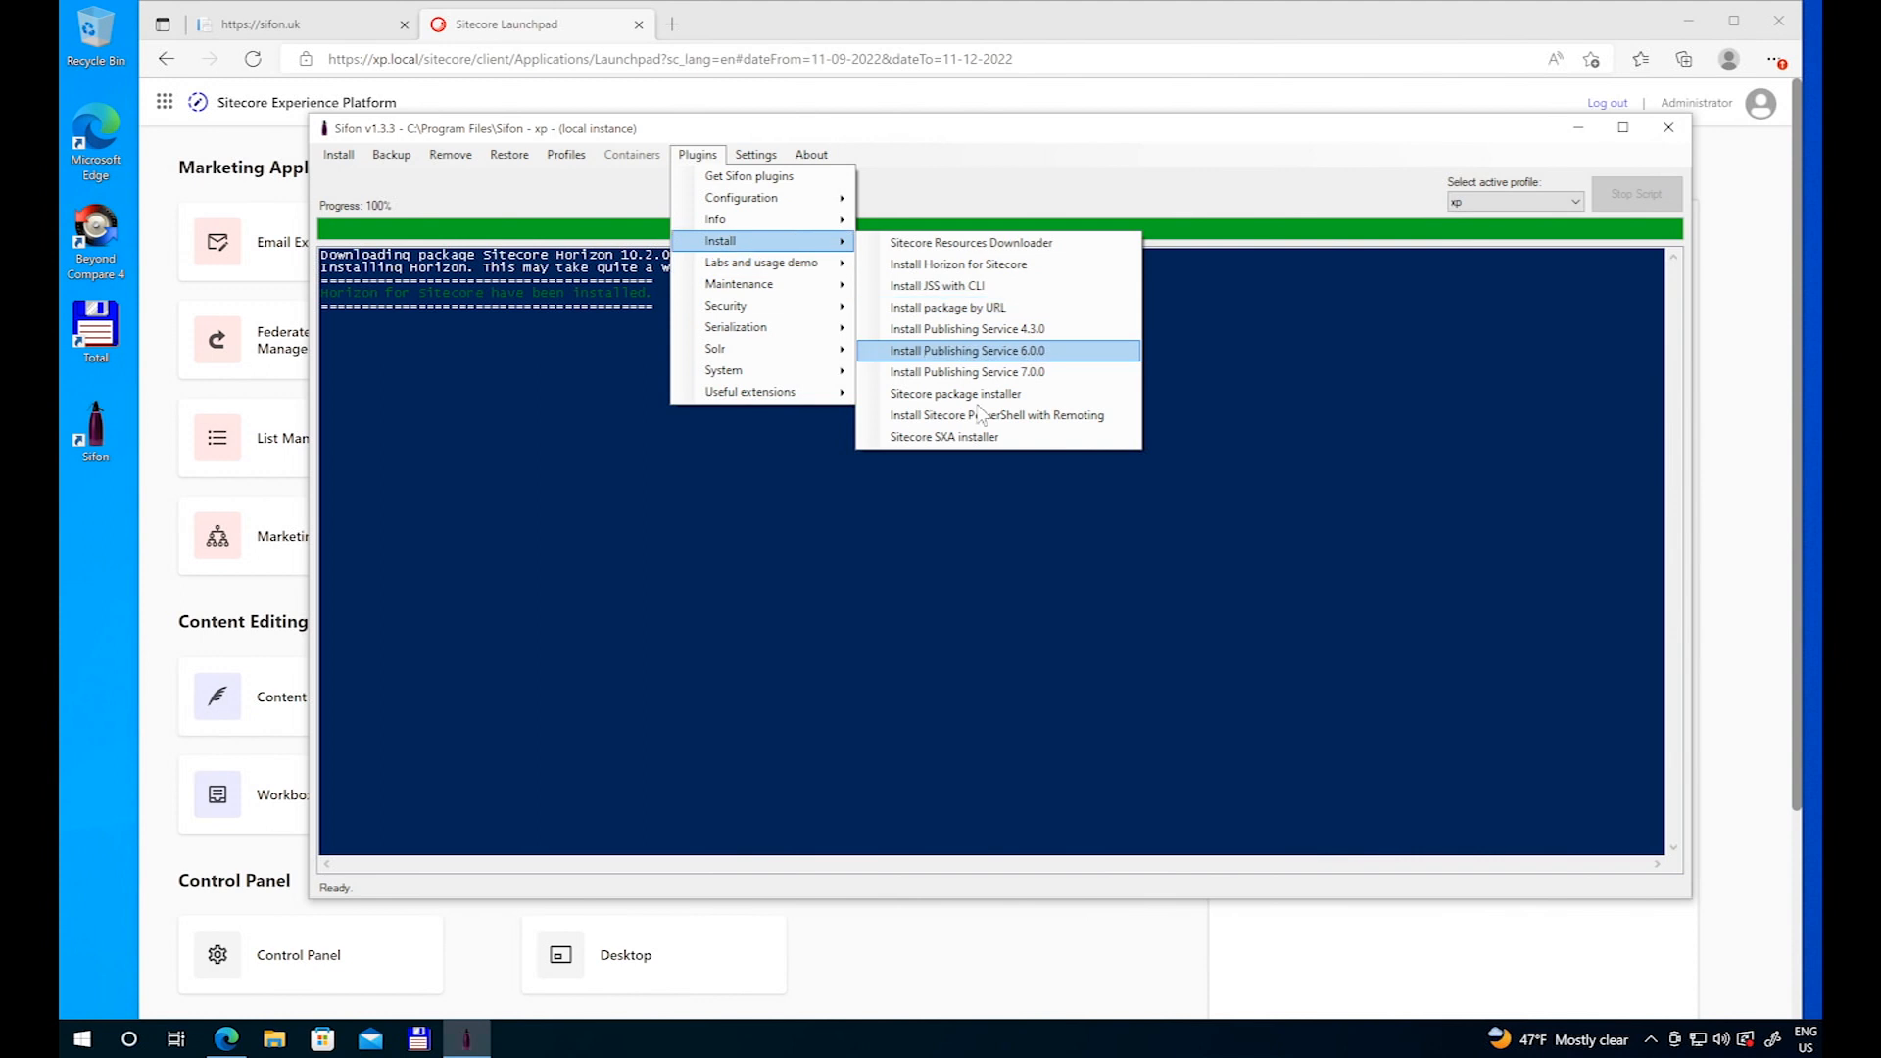
pyautogui.click(1019, 441)
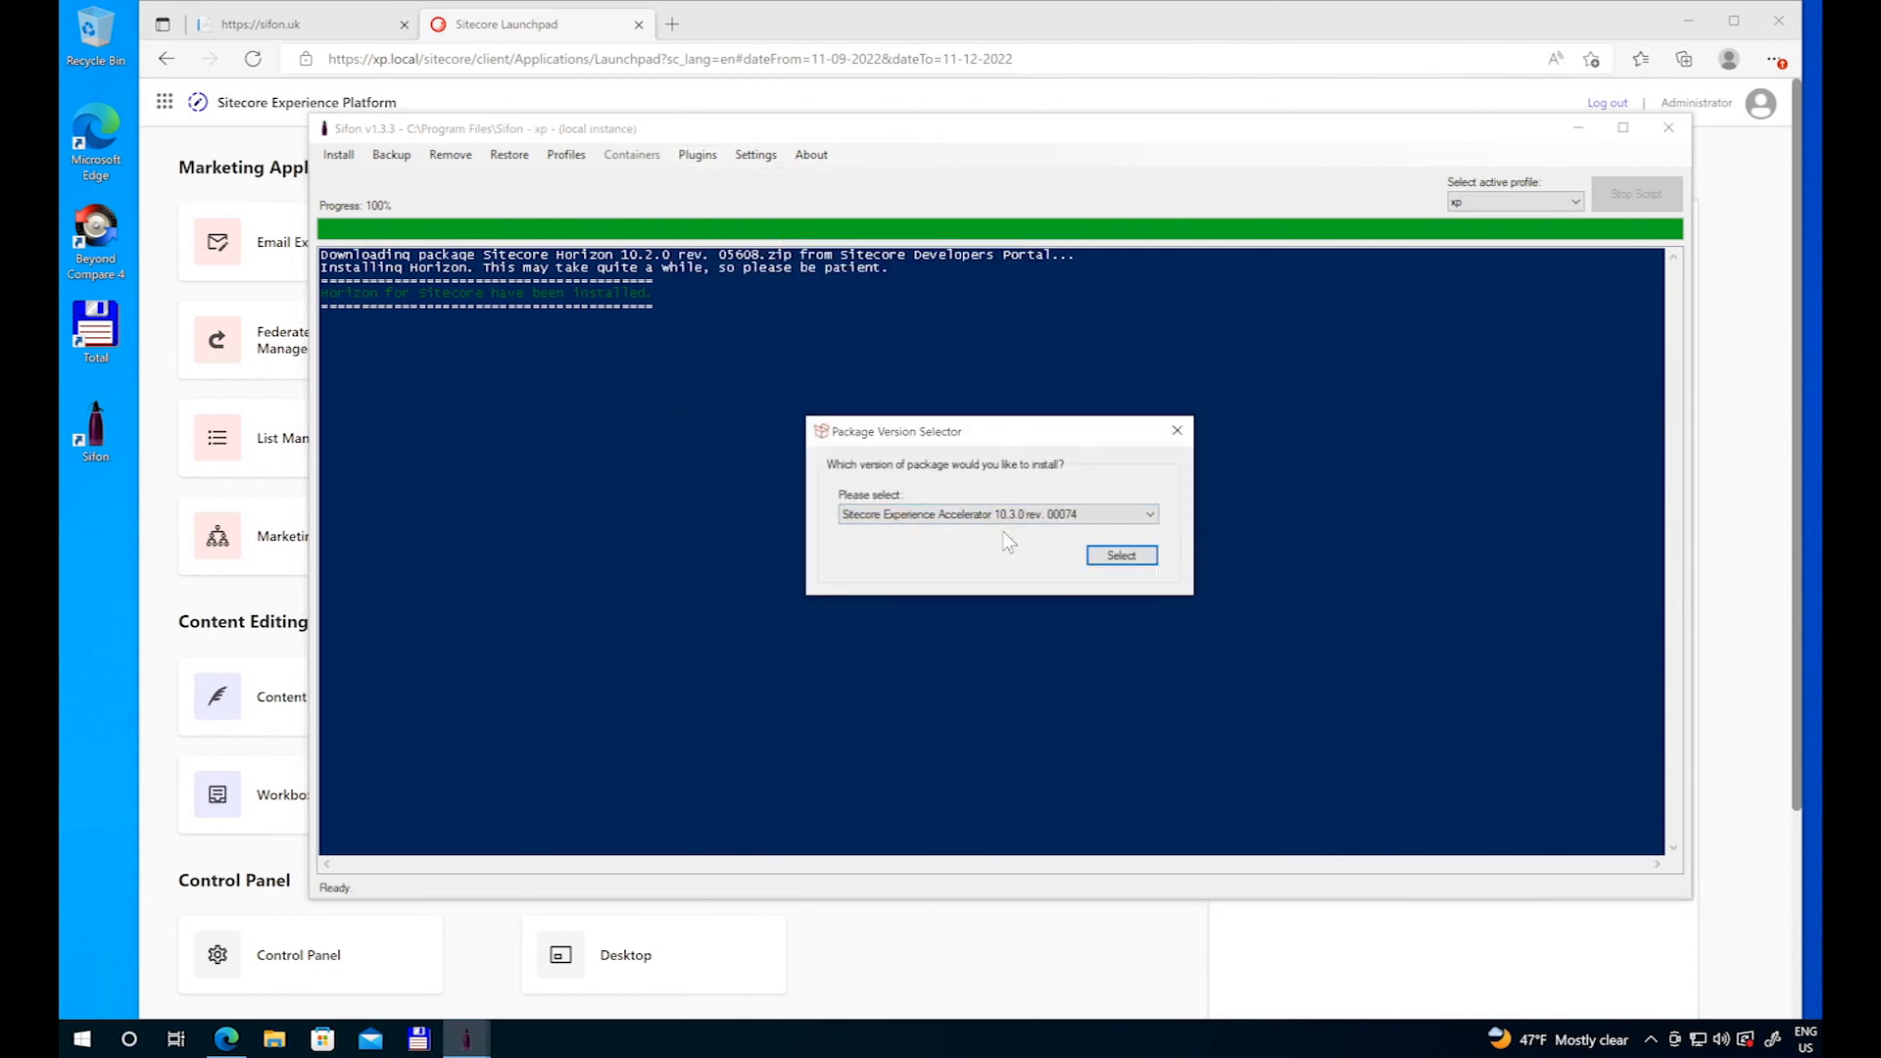
pyautogui.click(1112, 516)
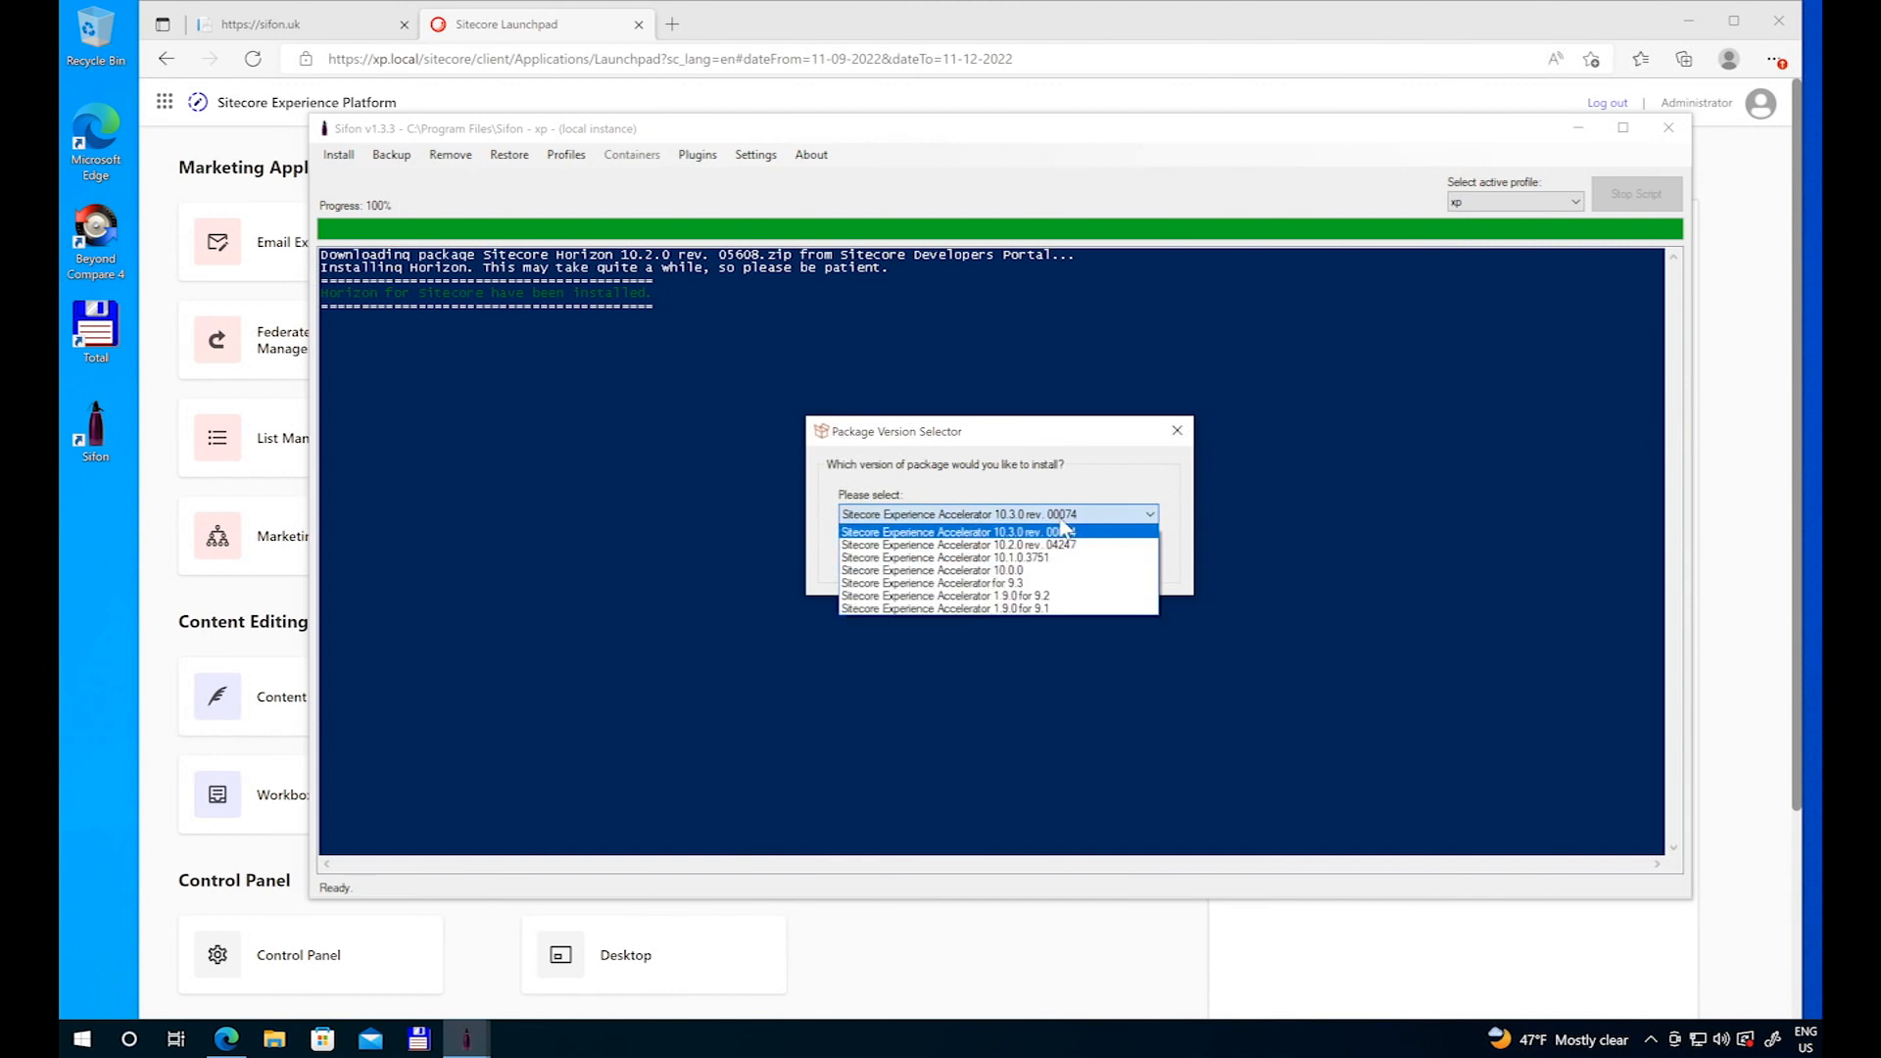
pyautogui.click(1028, 529)
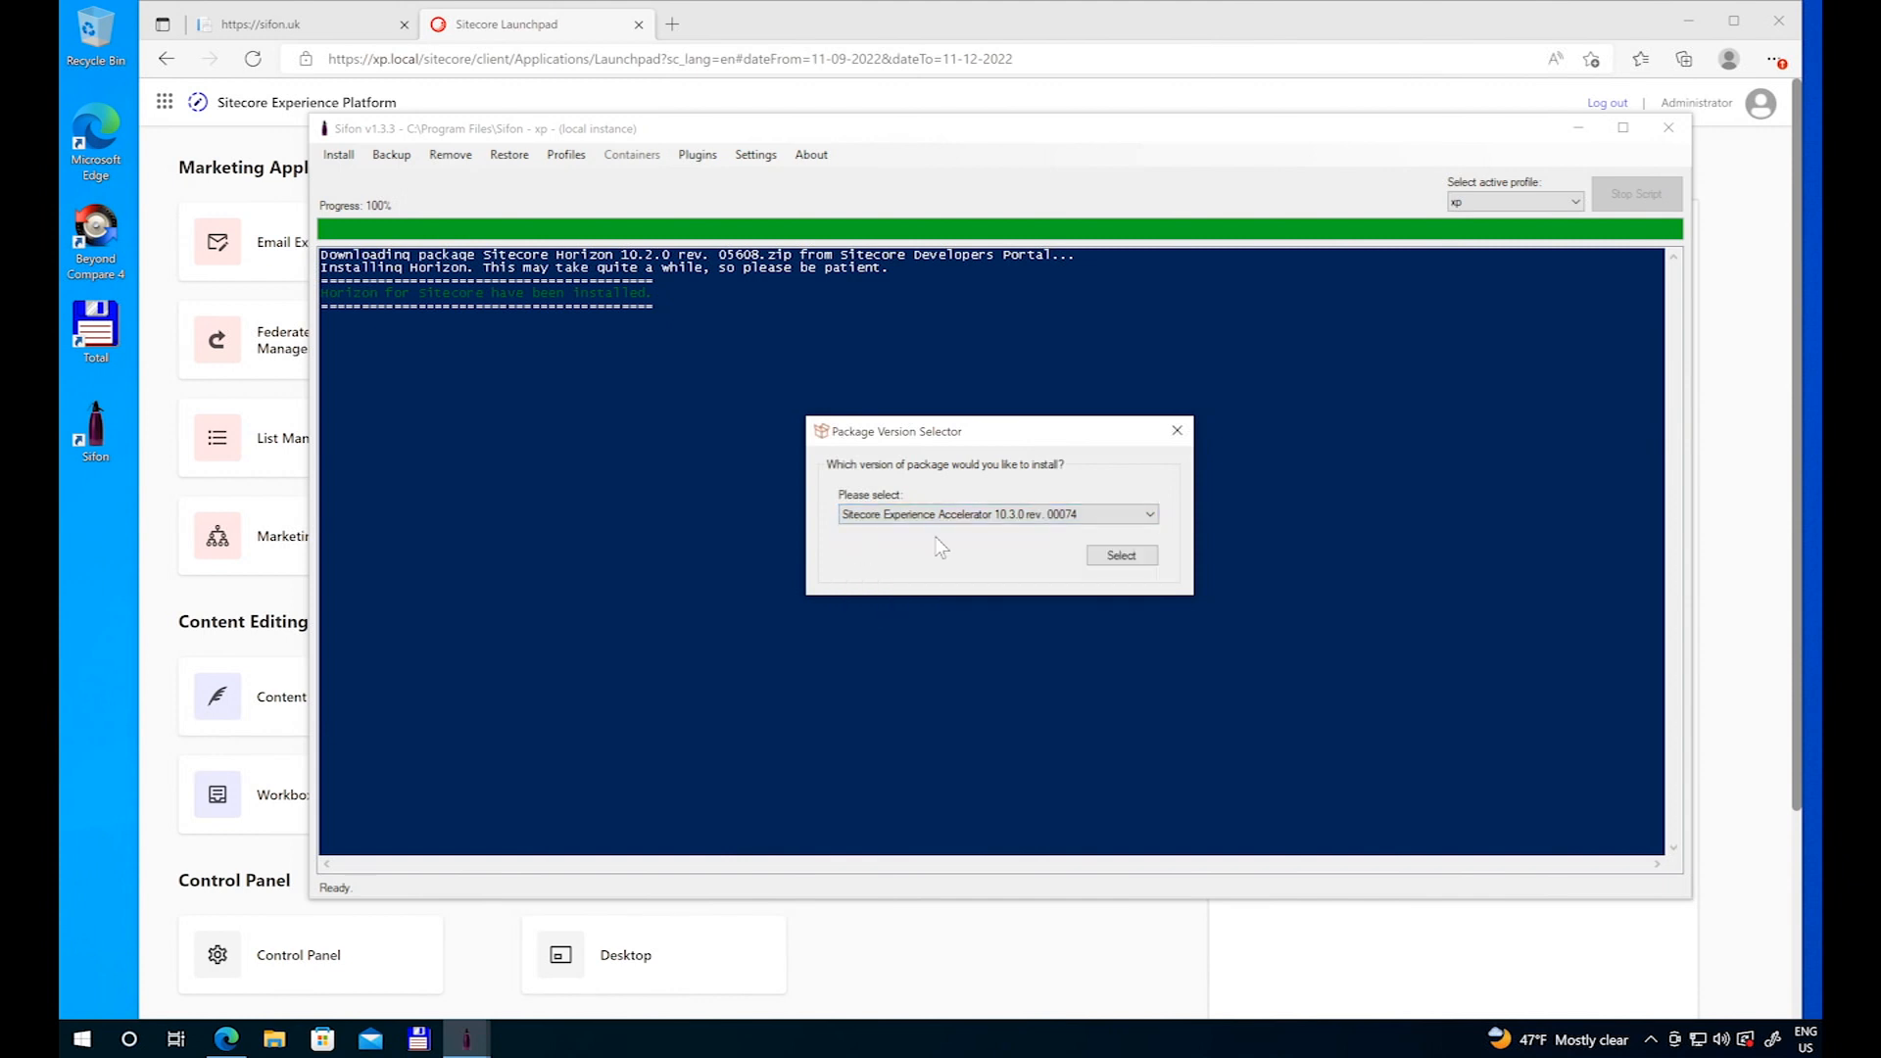
pyautogui.click(1117, 556)
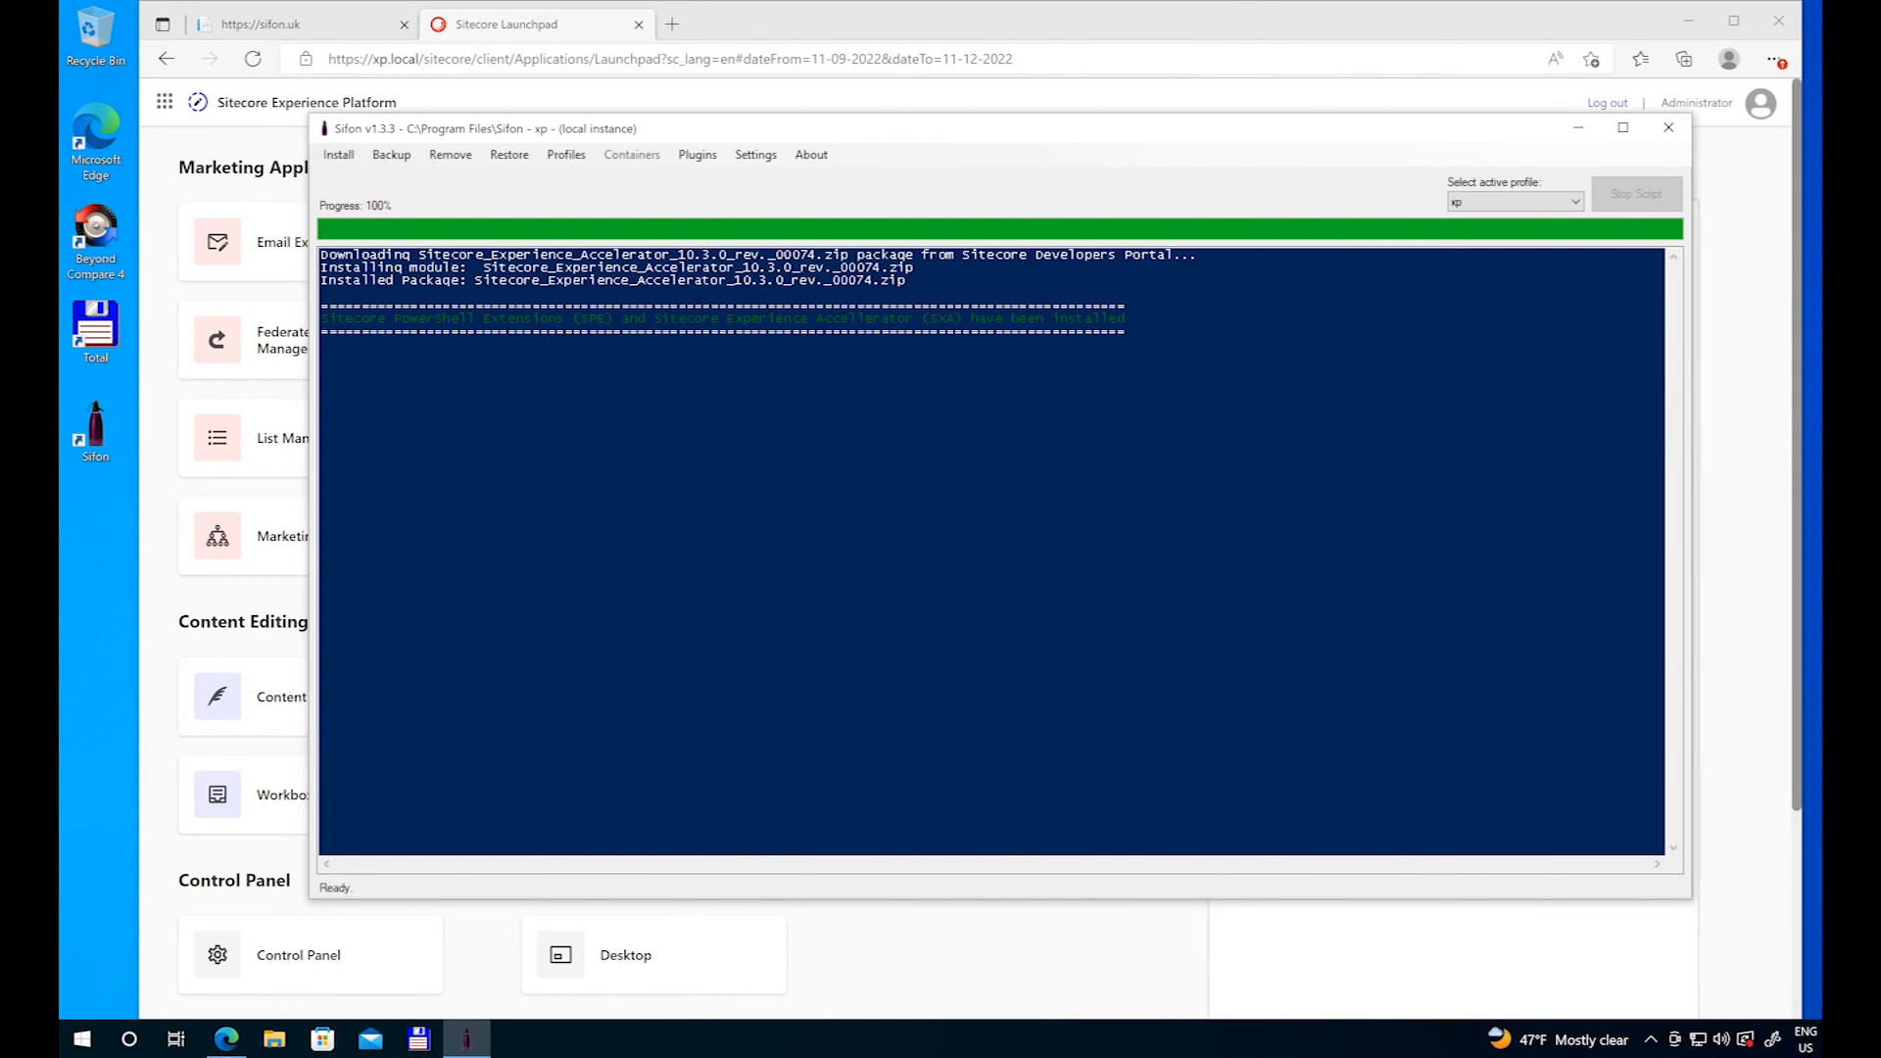
# Step: Install Publishing Service 7.0.0 through the Sifon plugins with the package Sitecore Publishing Module 10.3.0
pyautogui.click(698, 155)
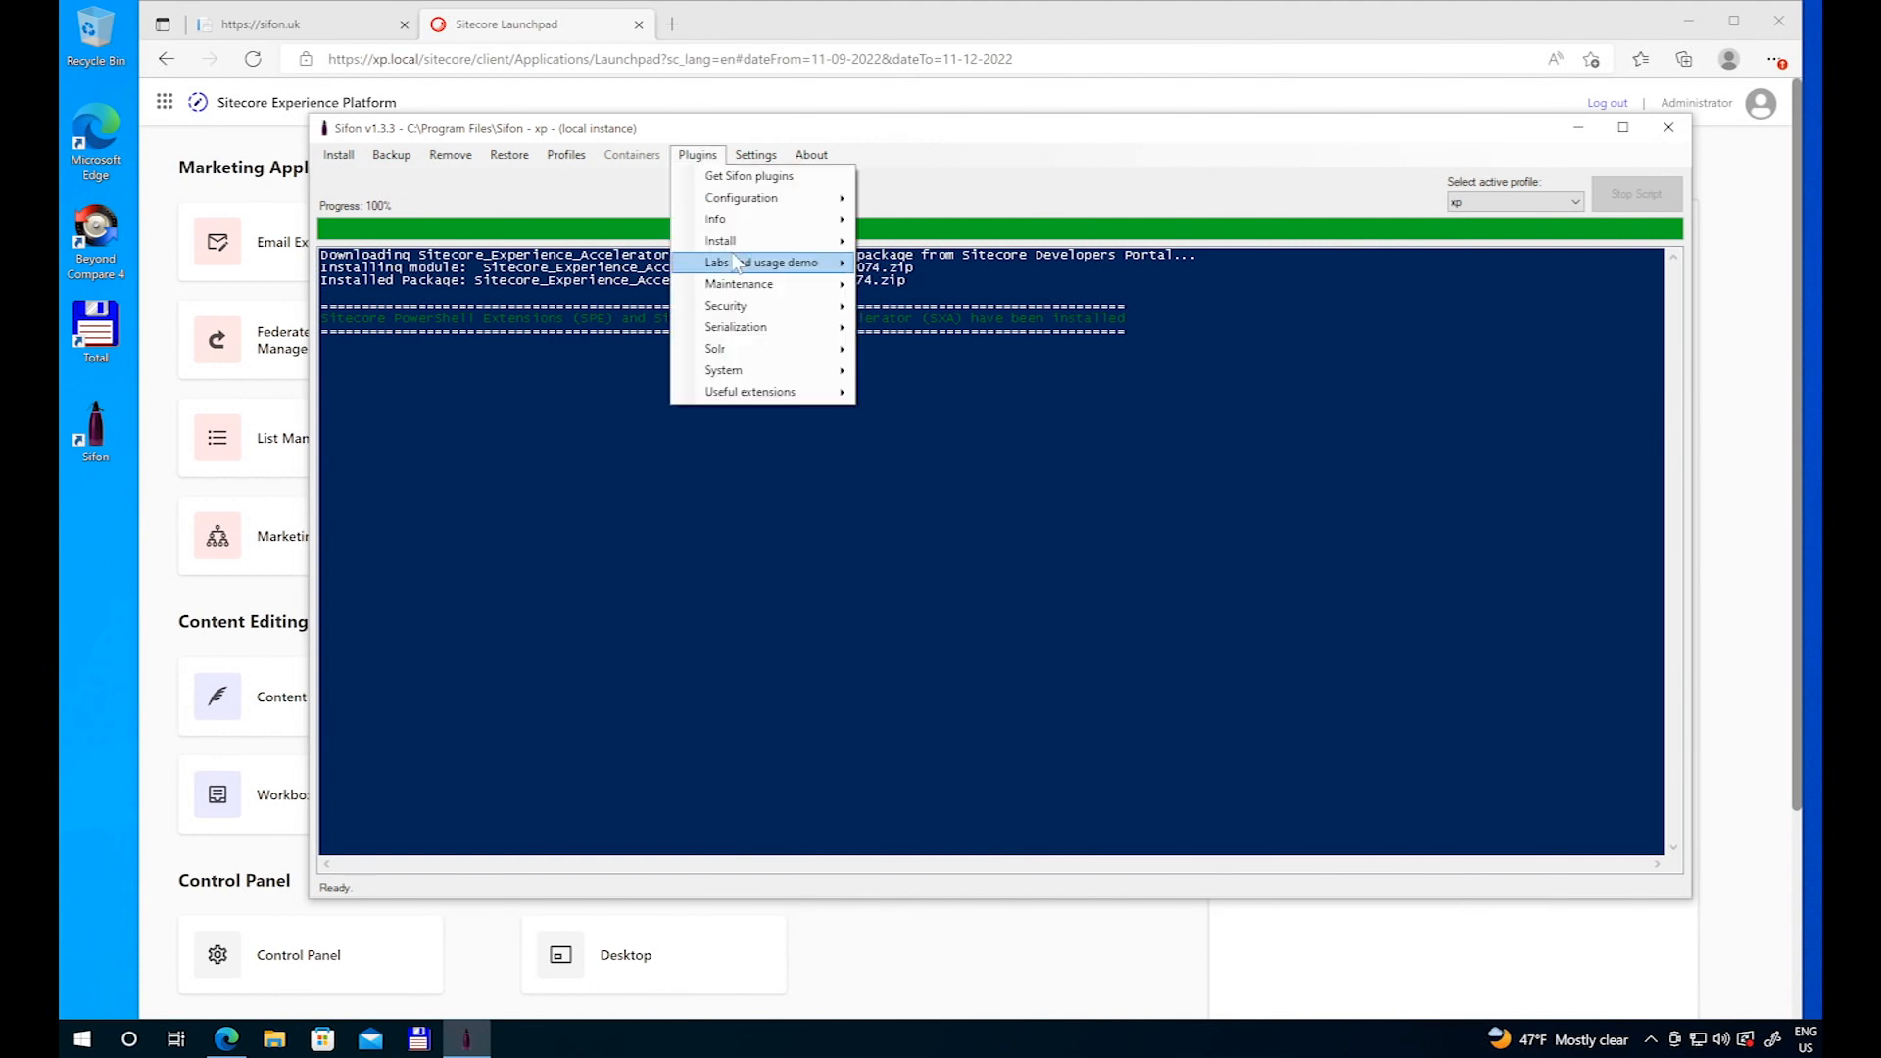
pyautogui.moveTo(743, 243)
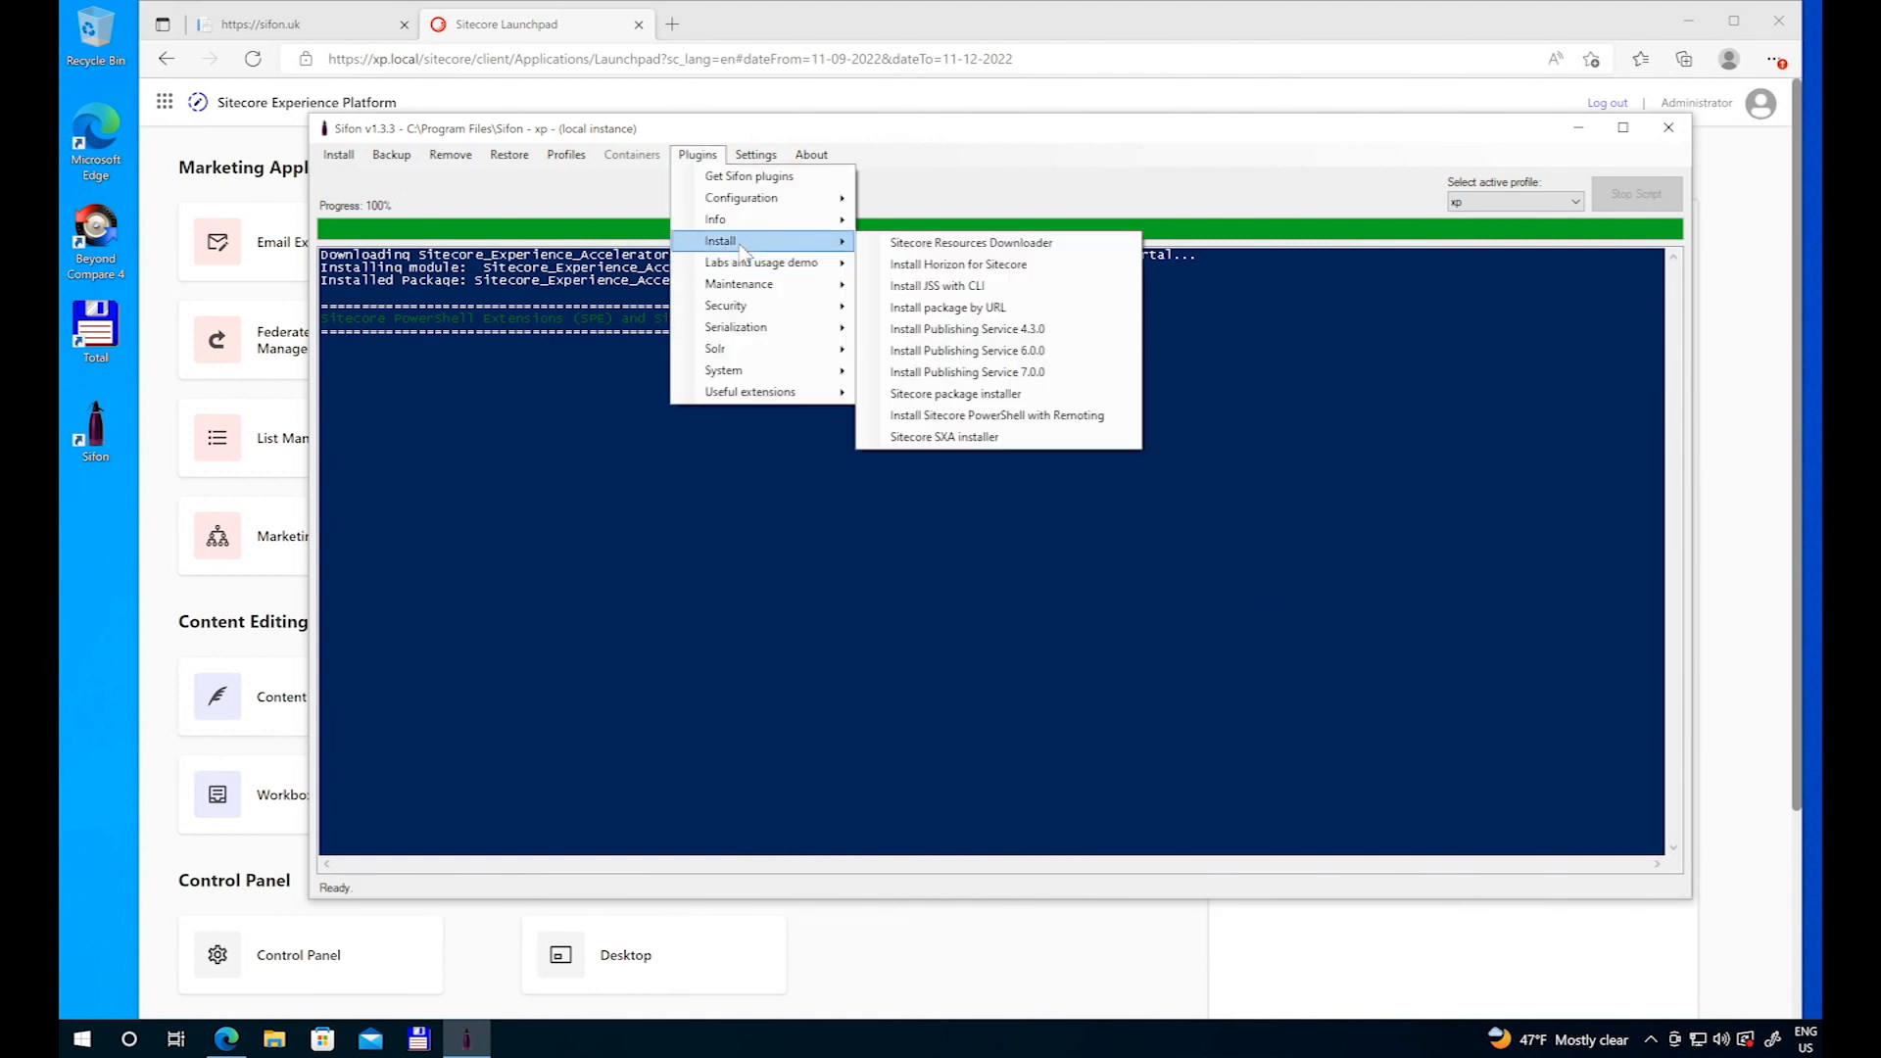
pyautogui.click(1107, 382)
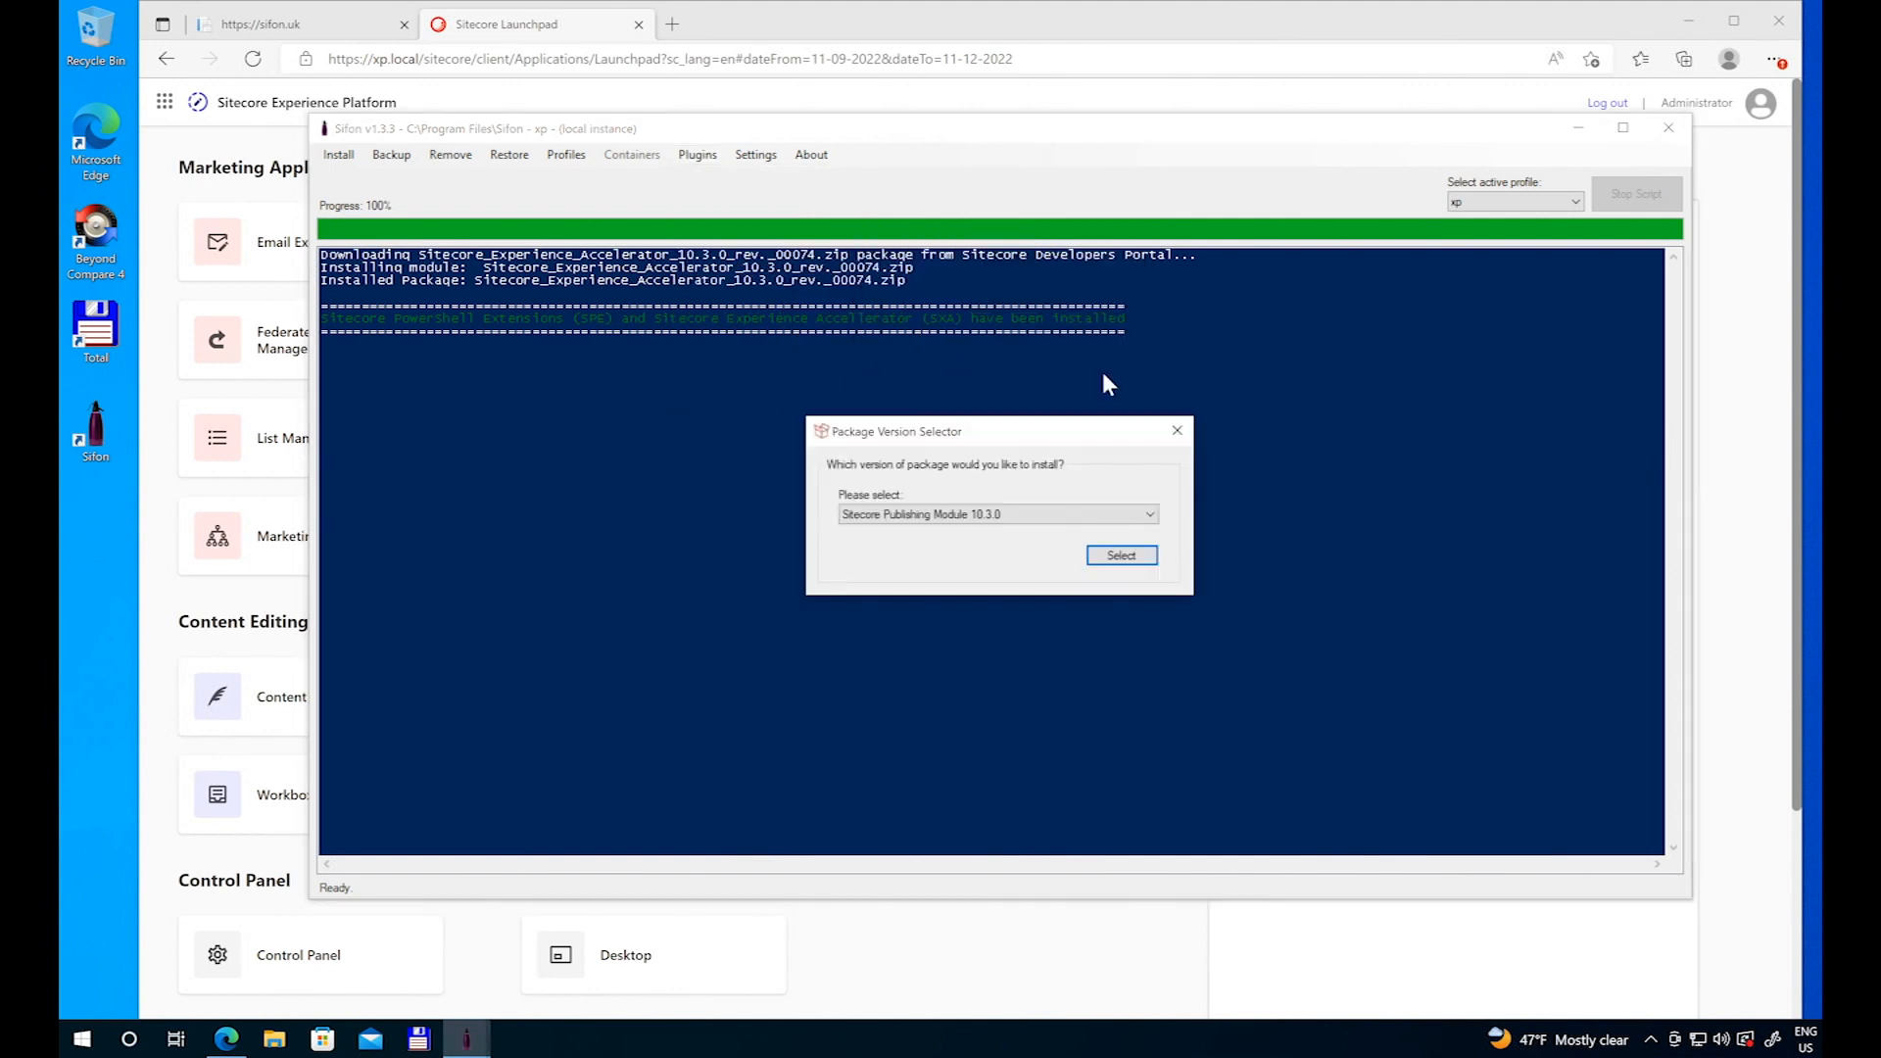
pyautogui.click(1056, 517)
pyautogui.click(1068, 534)
pyautogui.click(1119, 556)
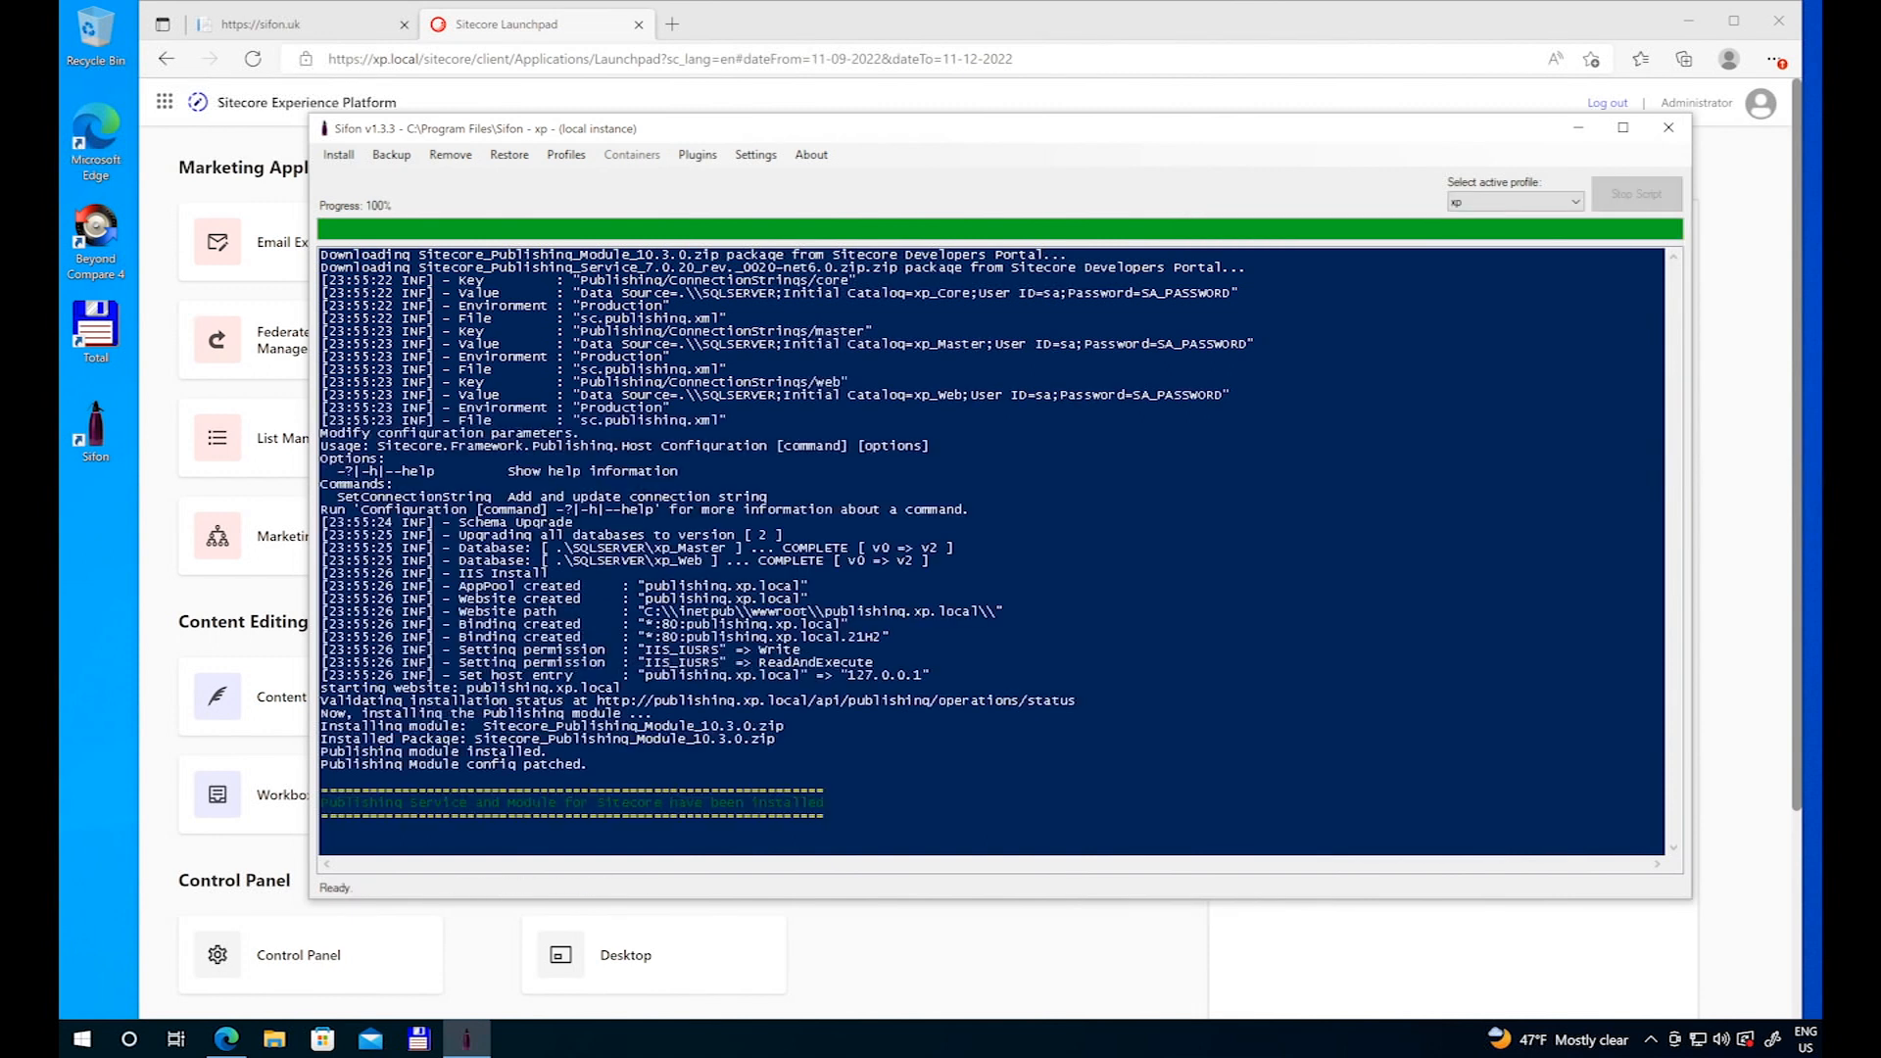
# Step: Switch to the Sitecore Launchpad in the browser, reload it and check the Content Editing section for the installed modules
pyautogui.click(253, 188)
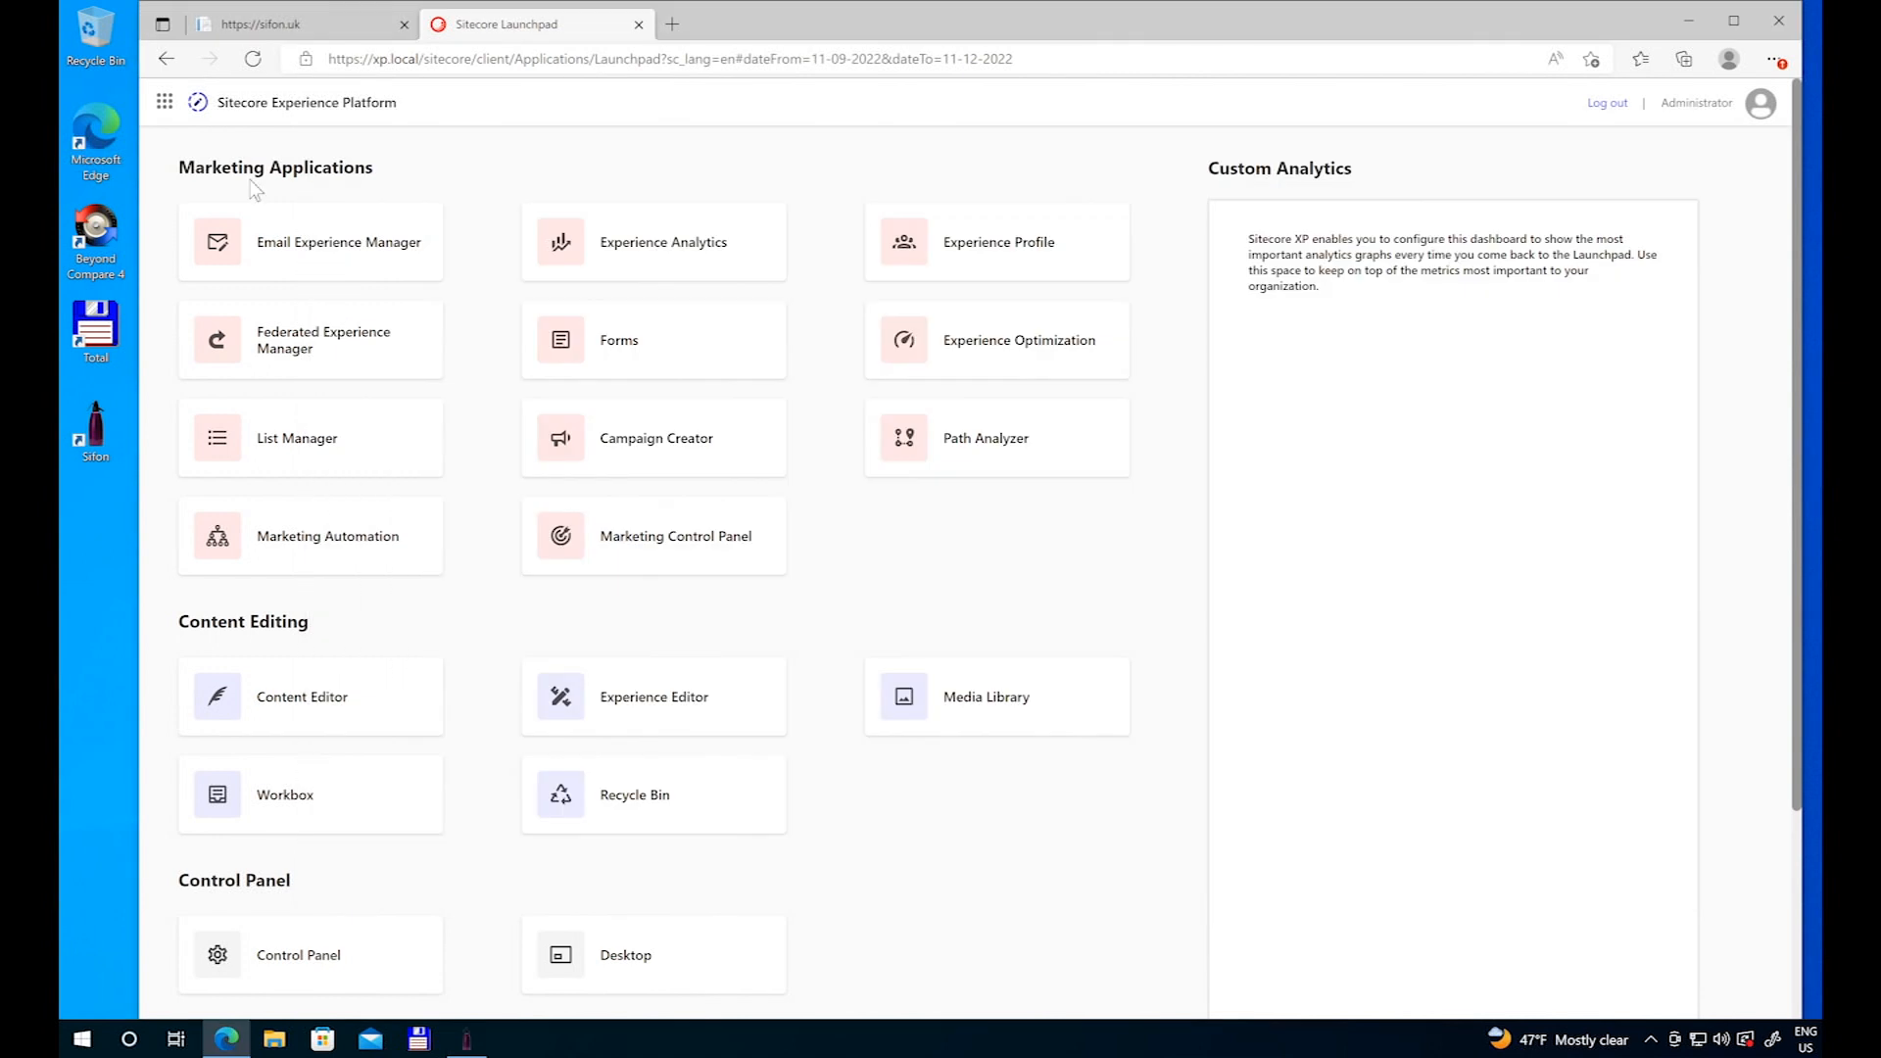
pyautogui.scroll(-3, 373, 358)
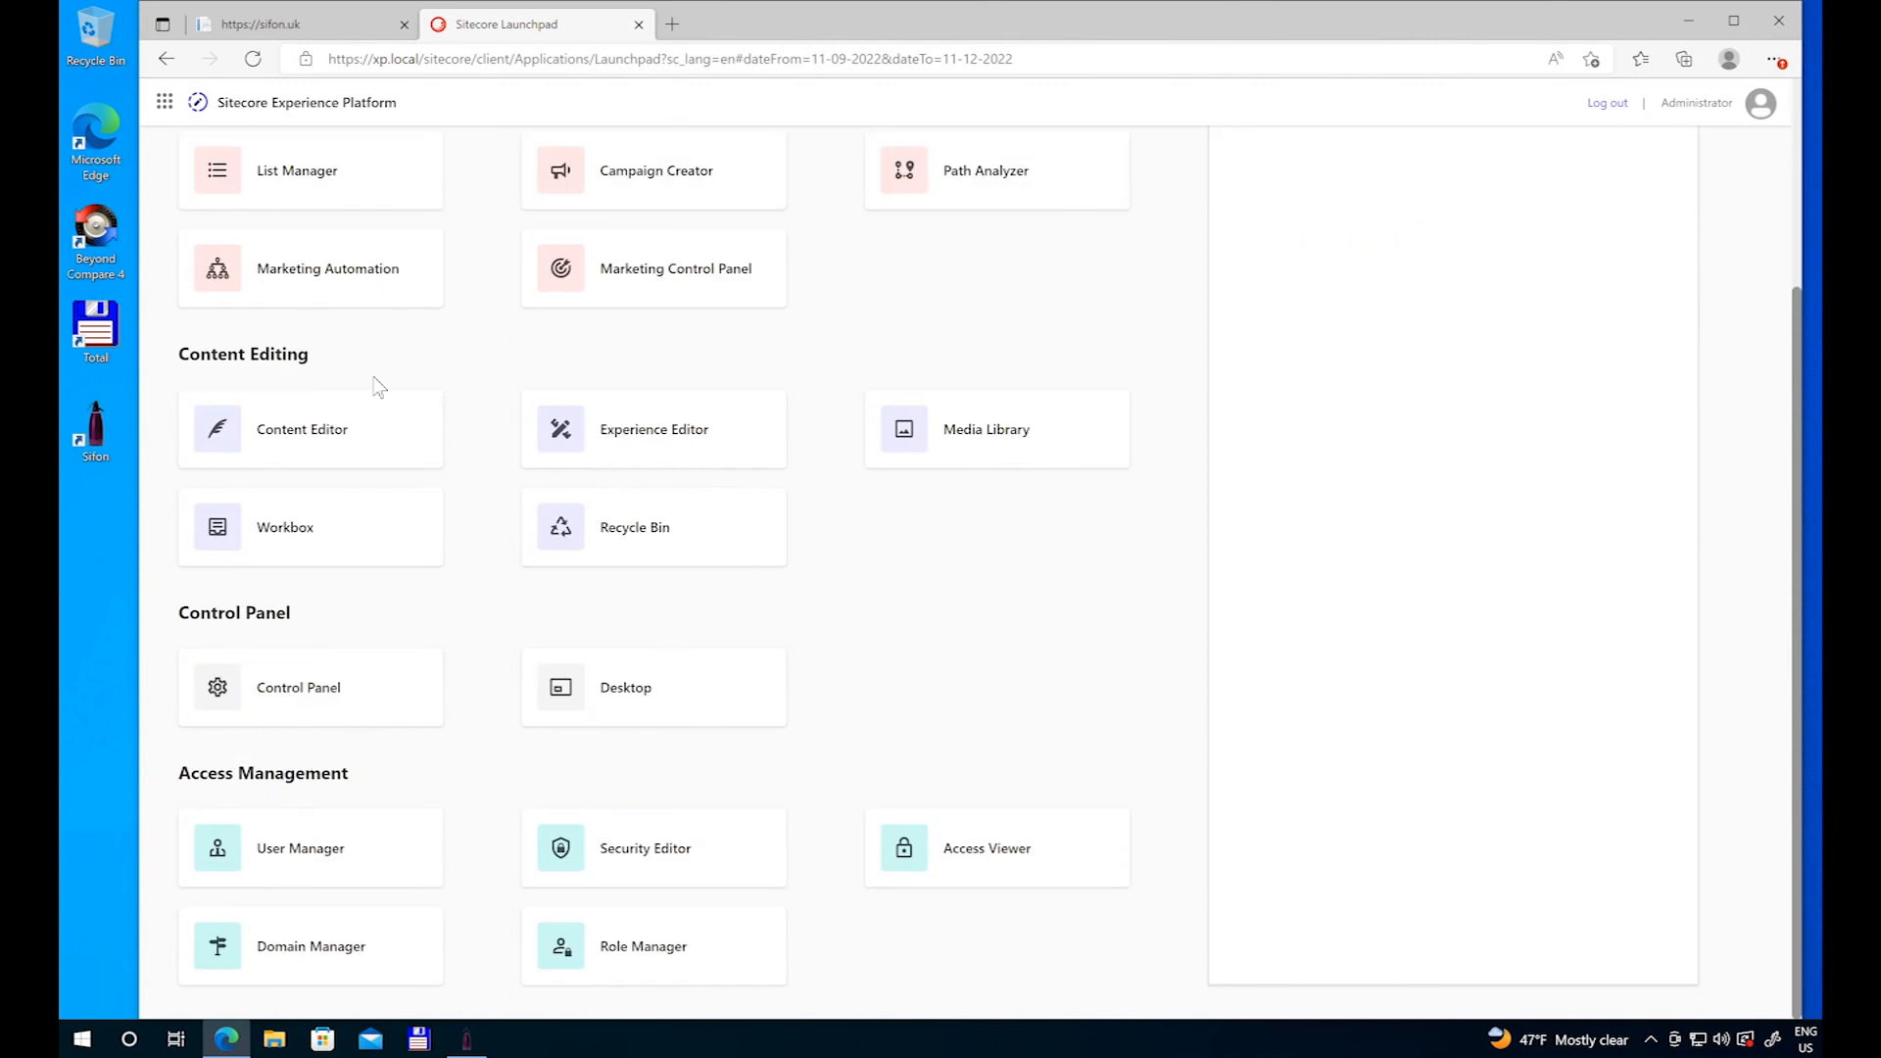
pyautogui.click(645, 694)
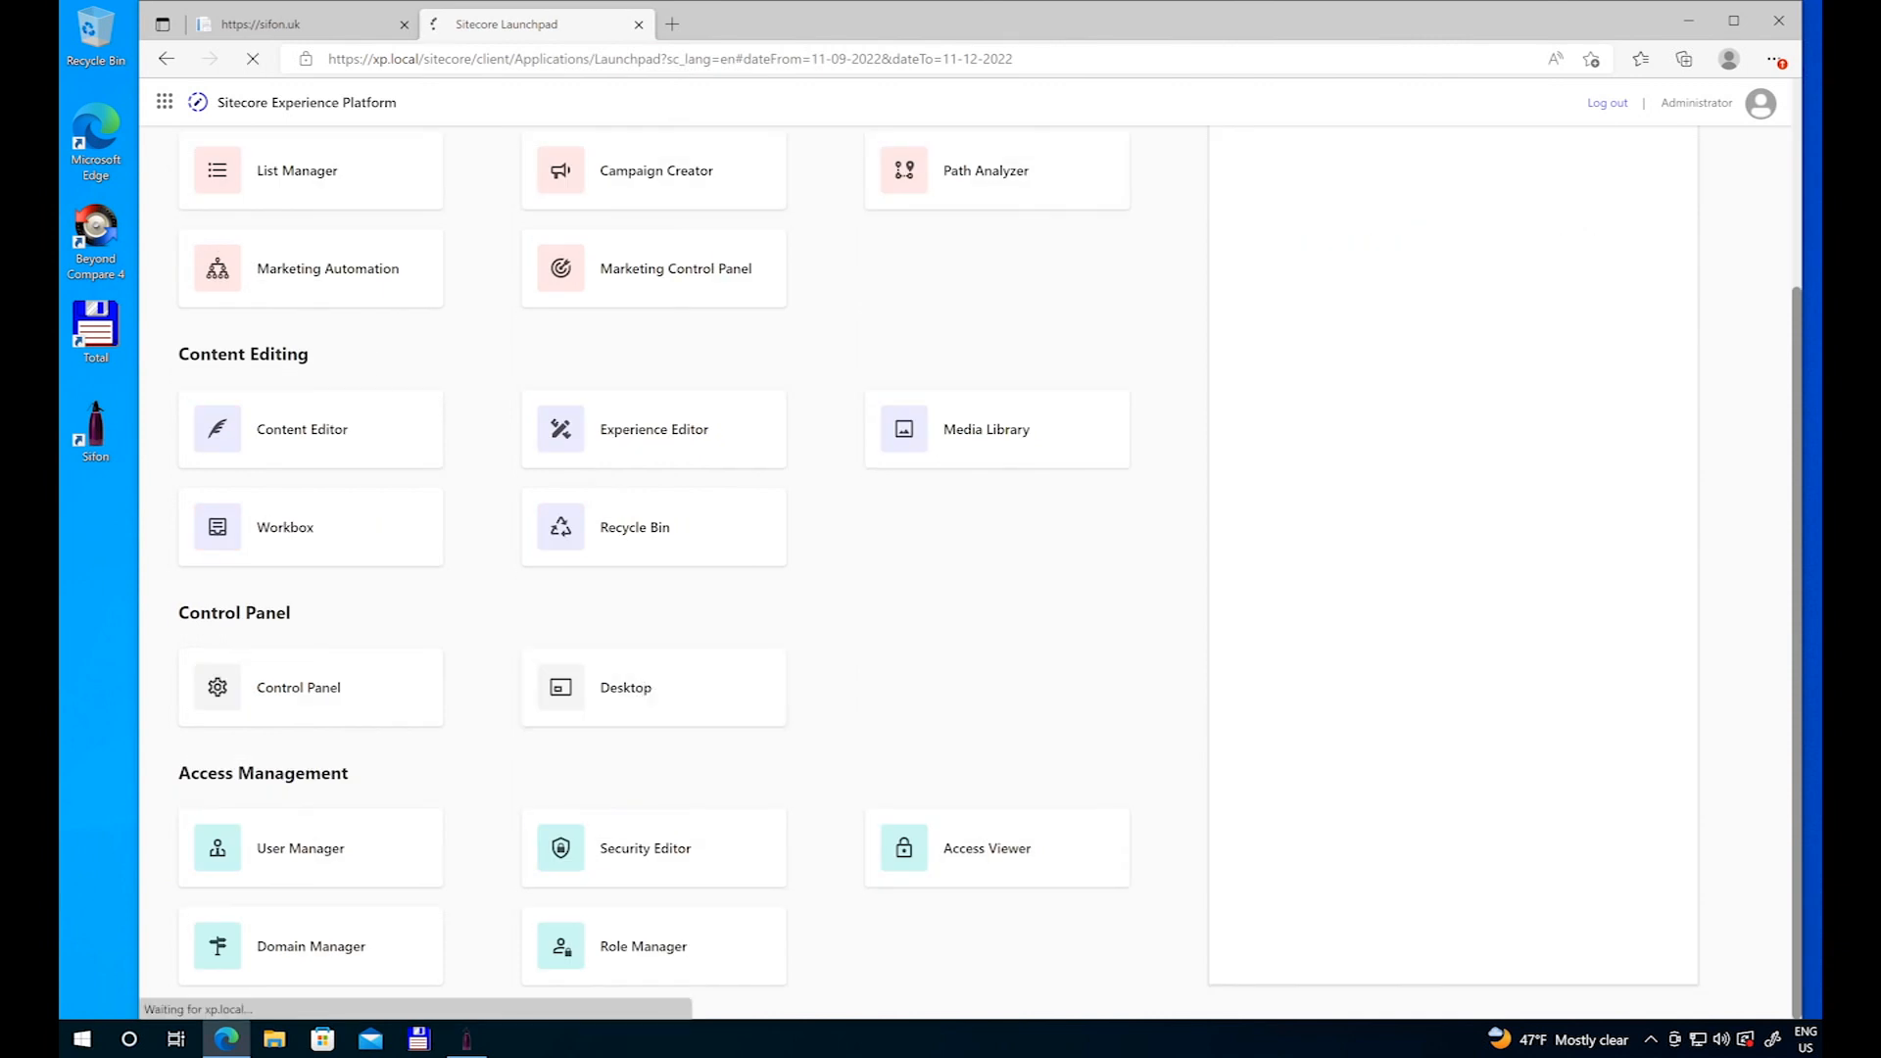
pyautogui.click(394, 67)
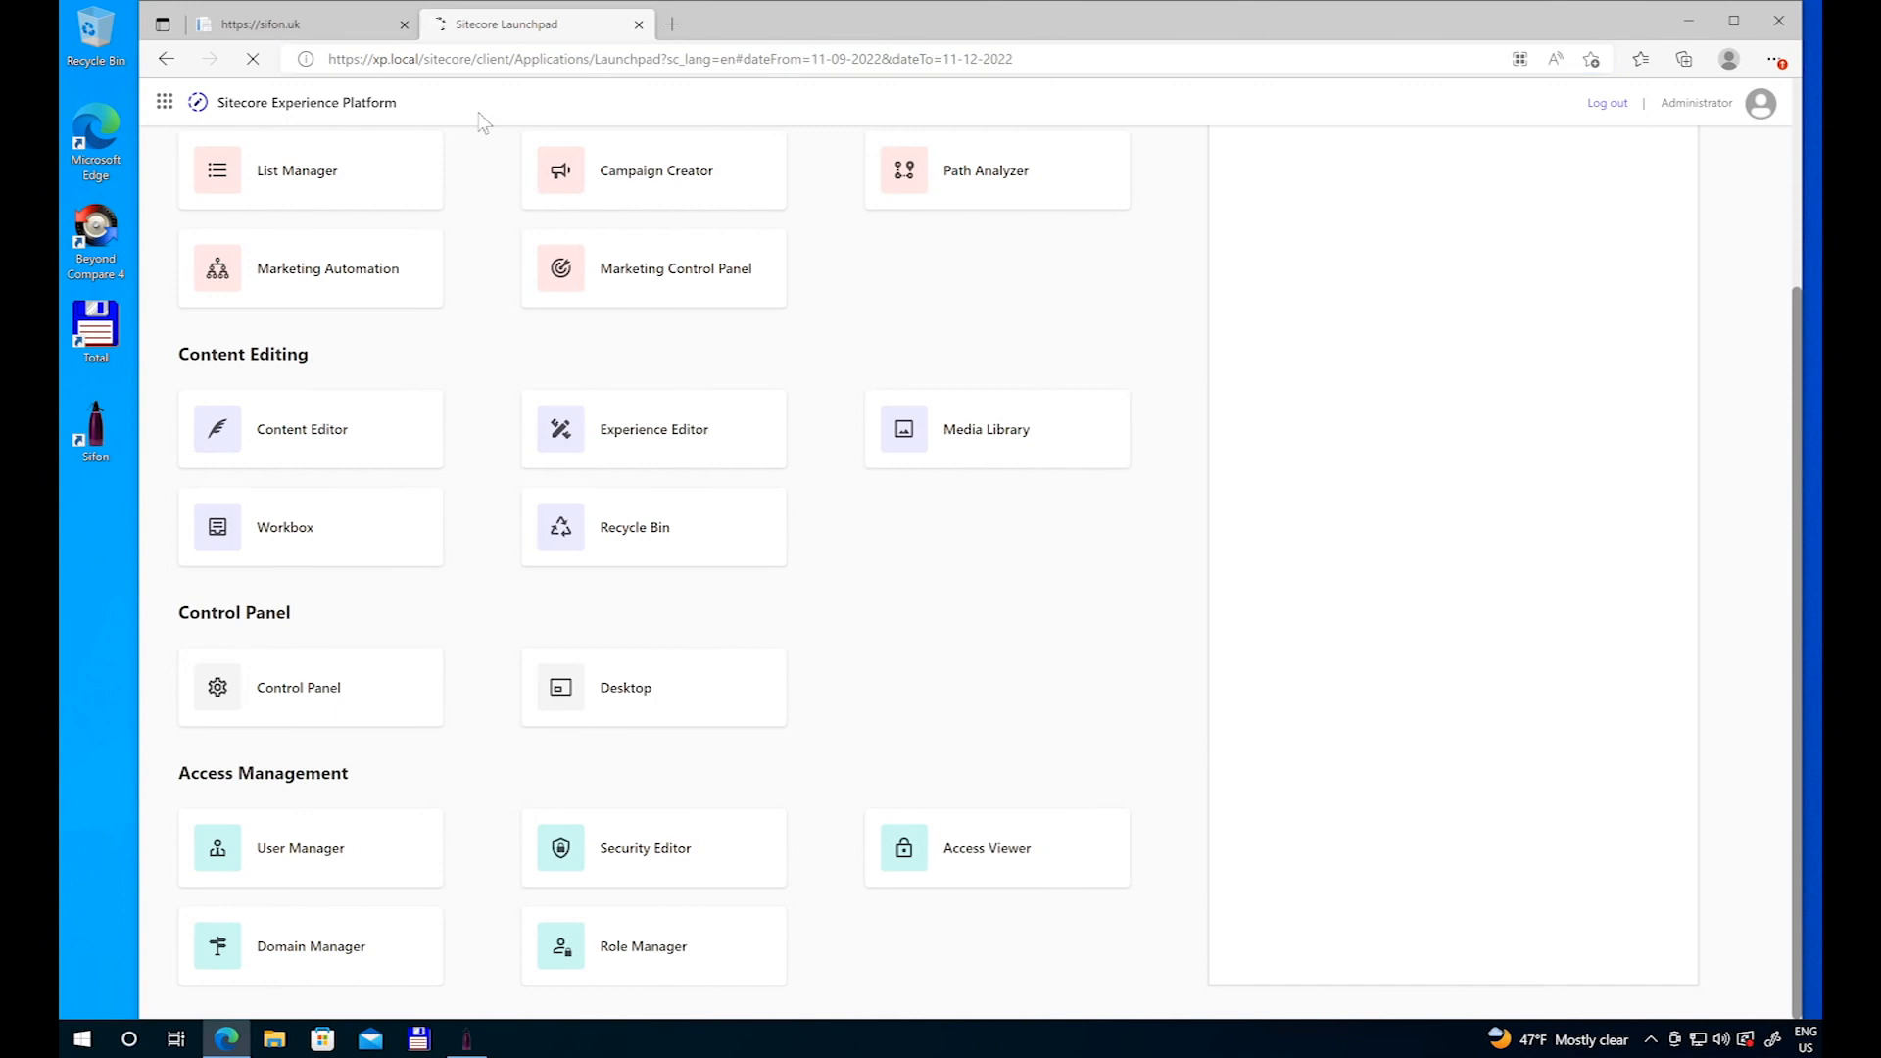
pyautogui.scroll(-1, 714, 462)
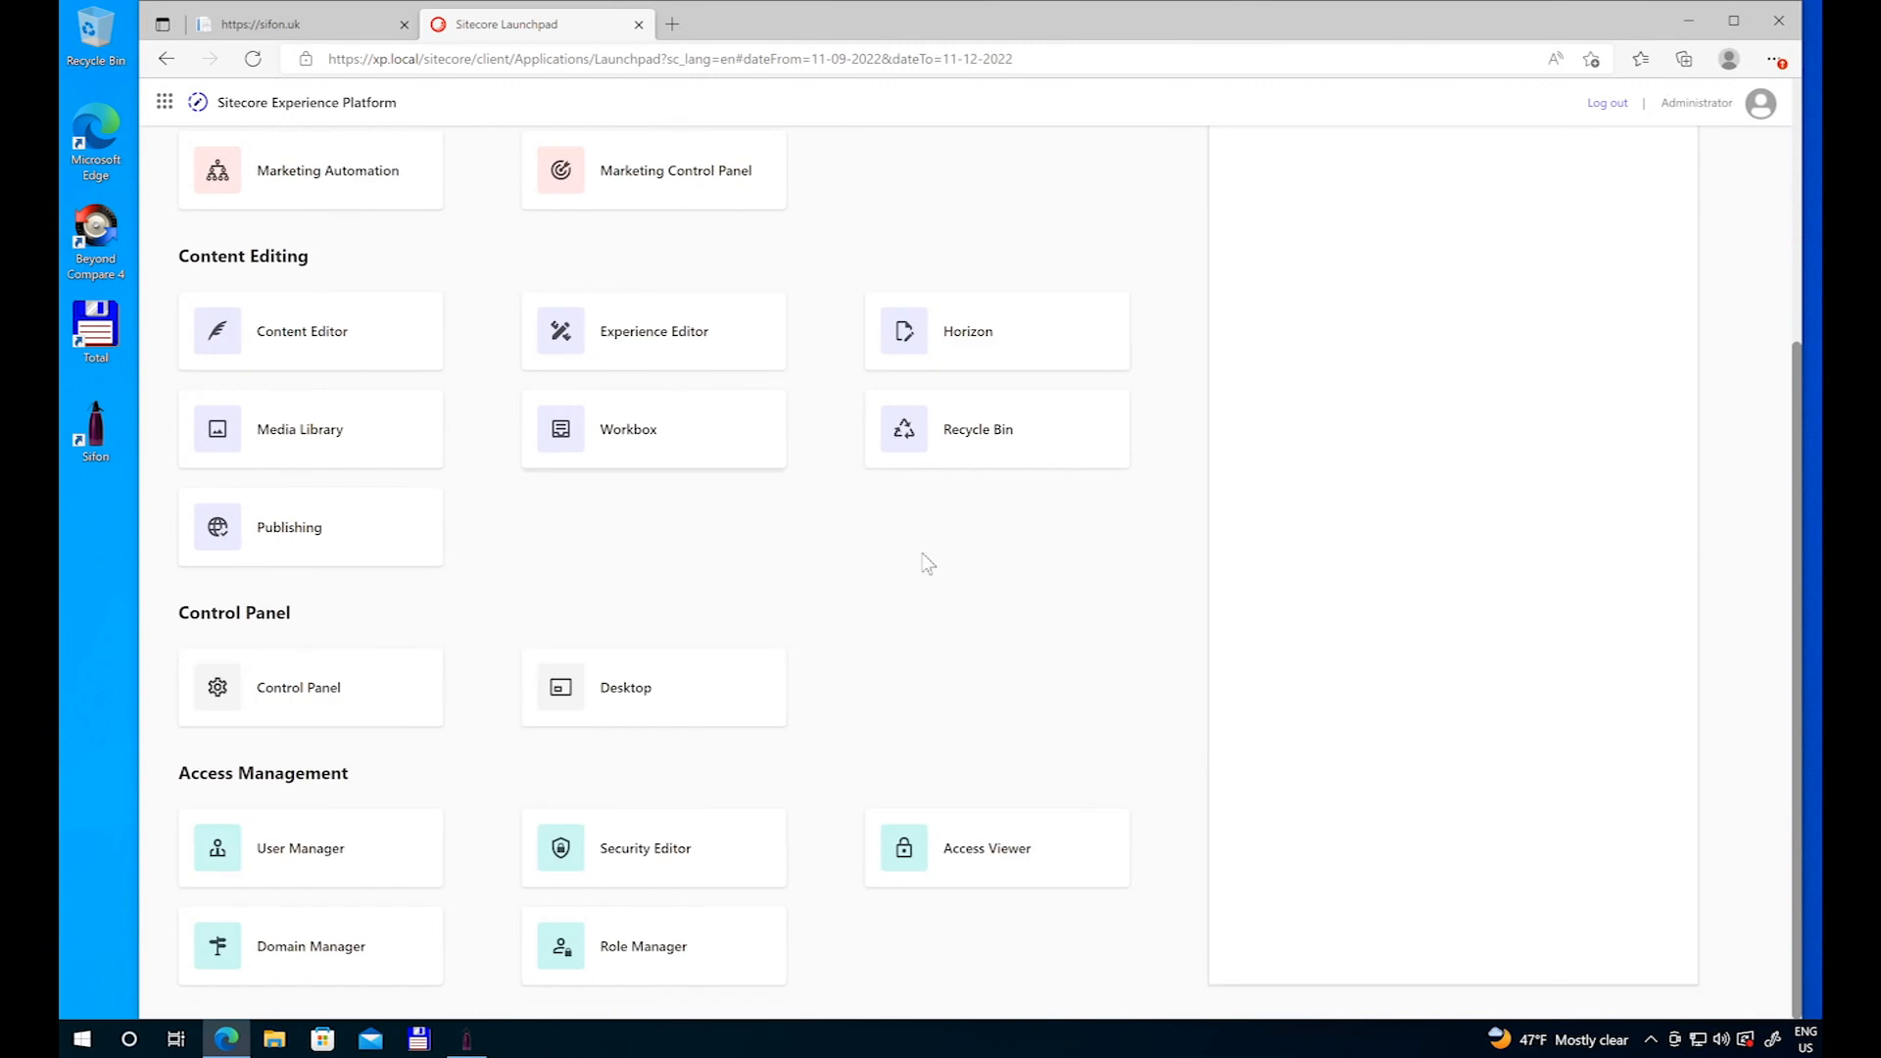
# Step: Open Horizon and check that the Home page's title and body text can be selected for editing
pyautogui.click(1037, 331)
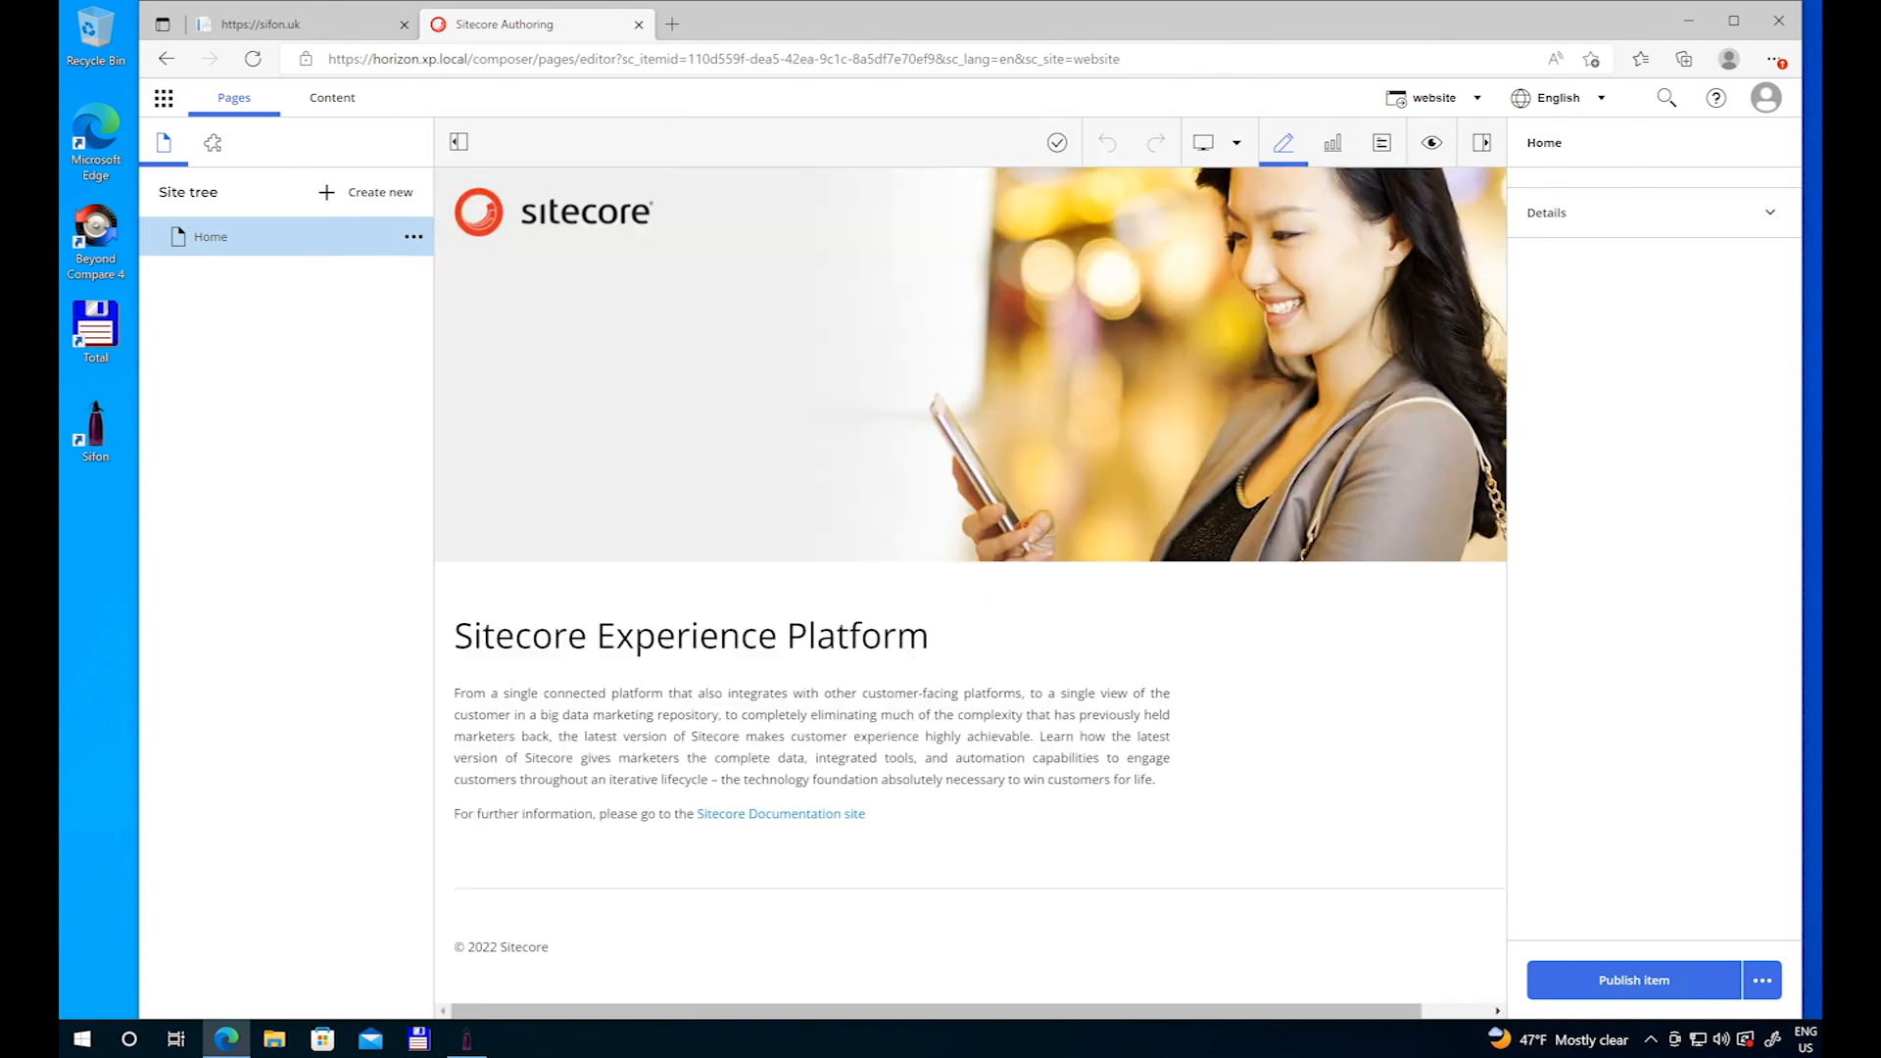
pyautogui.click(550, 626)
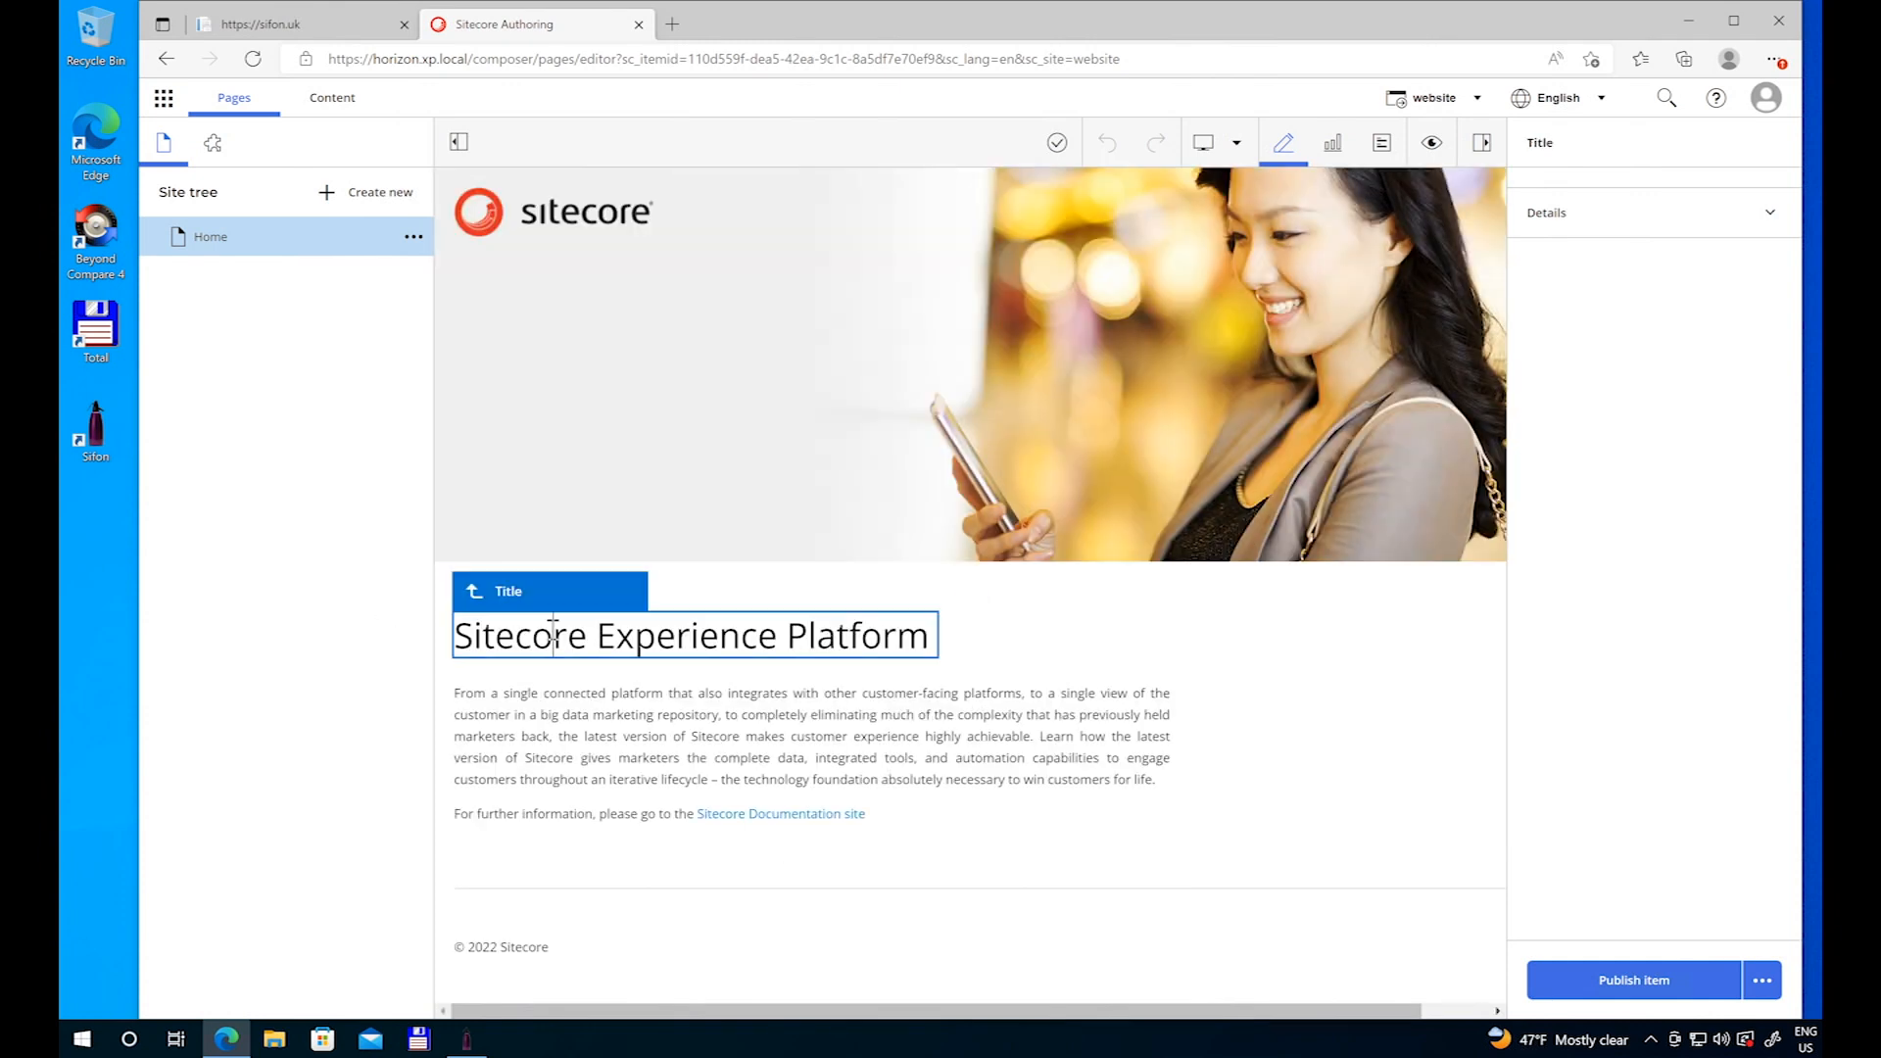
pyautogui.click(548, 698)
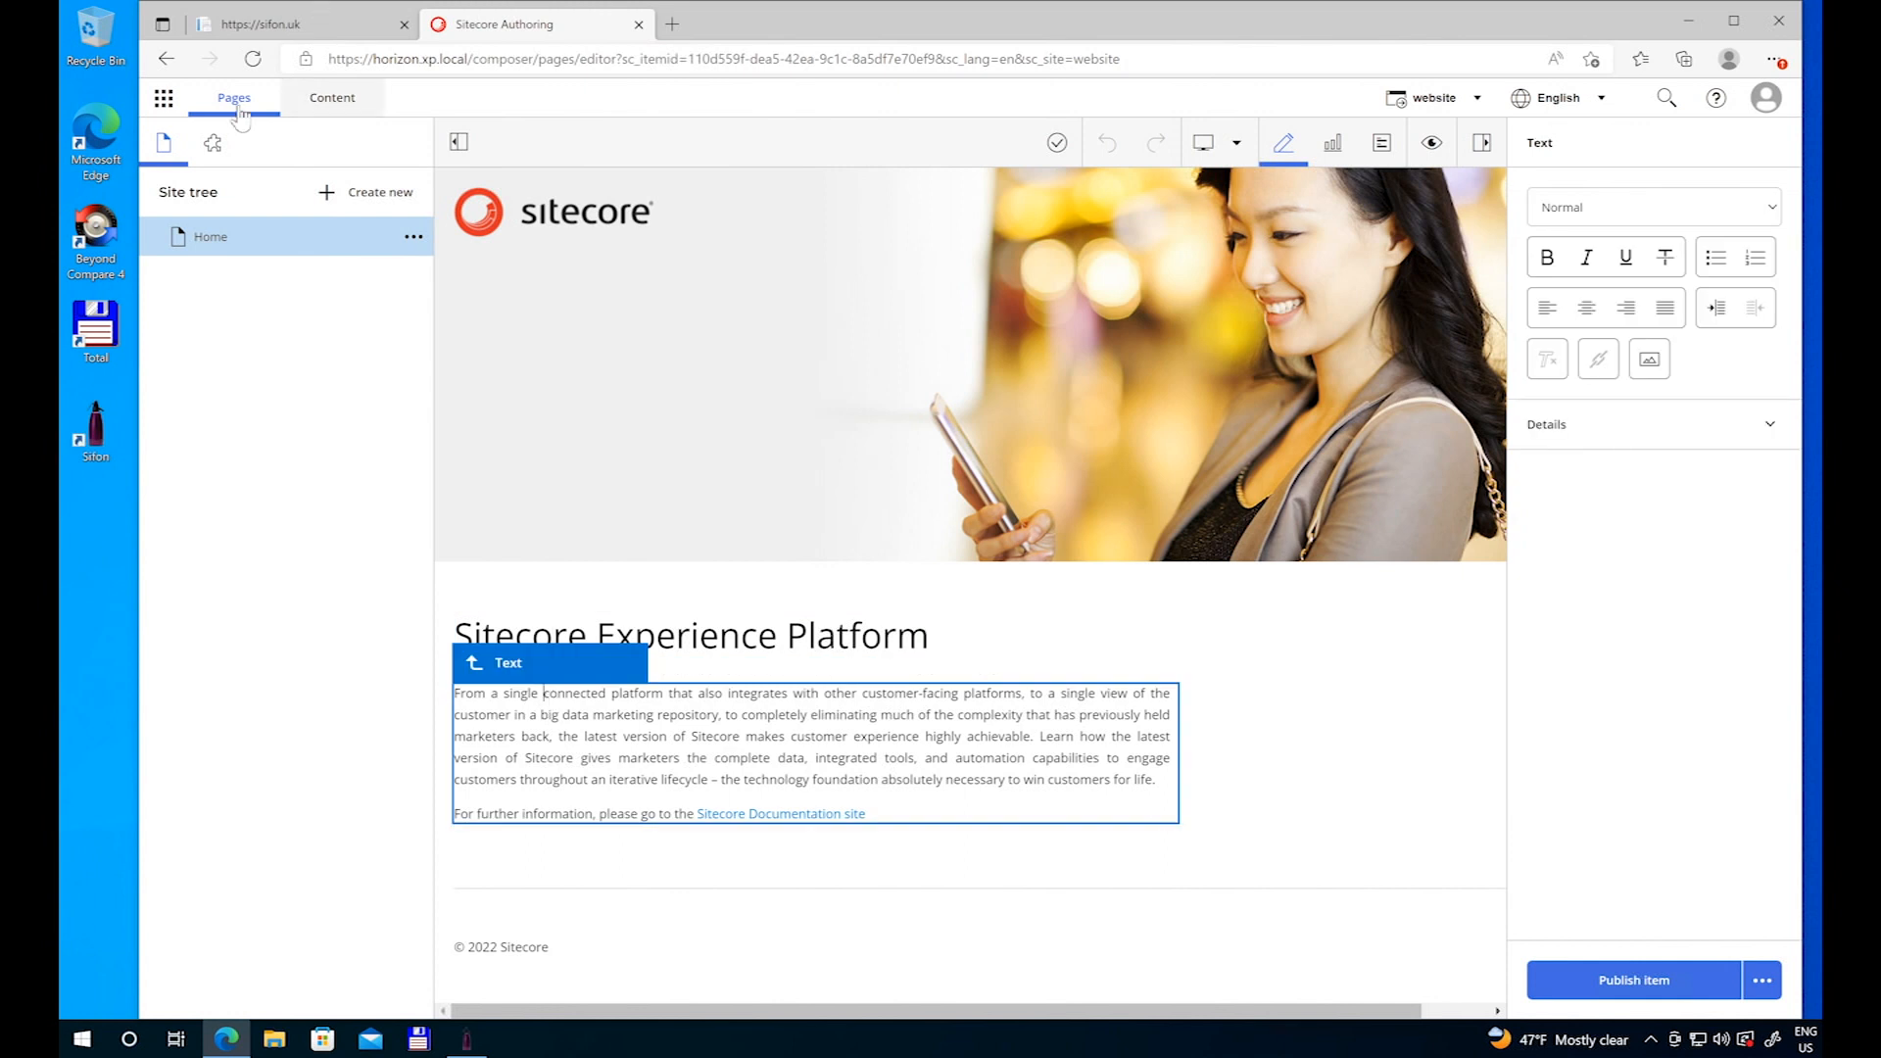
# Step: Return to the Launchpad, go to the Sitecore Desktop and open the Content Editor there
pyautogui.click(165, 101)
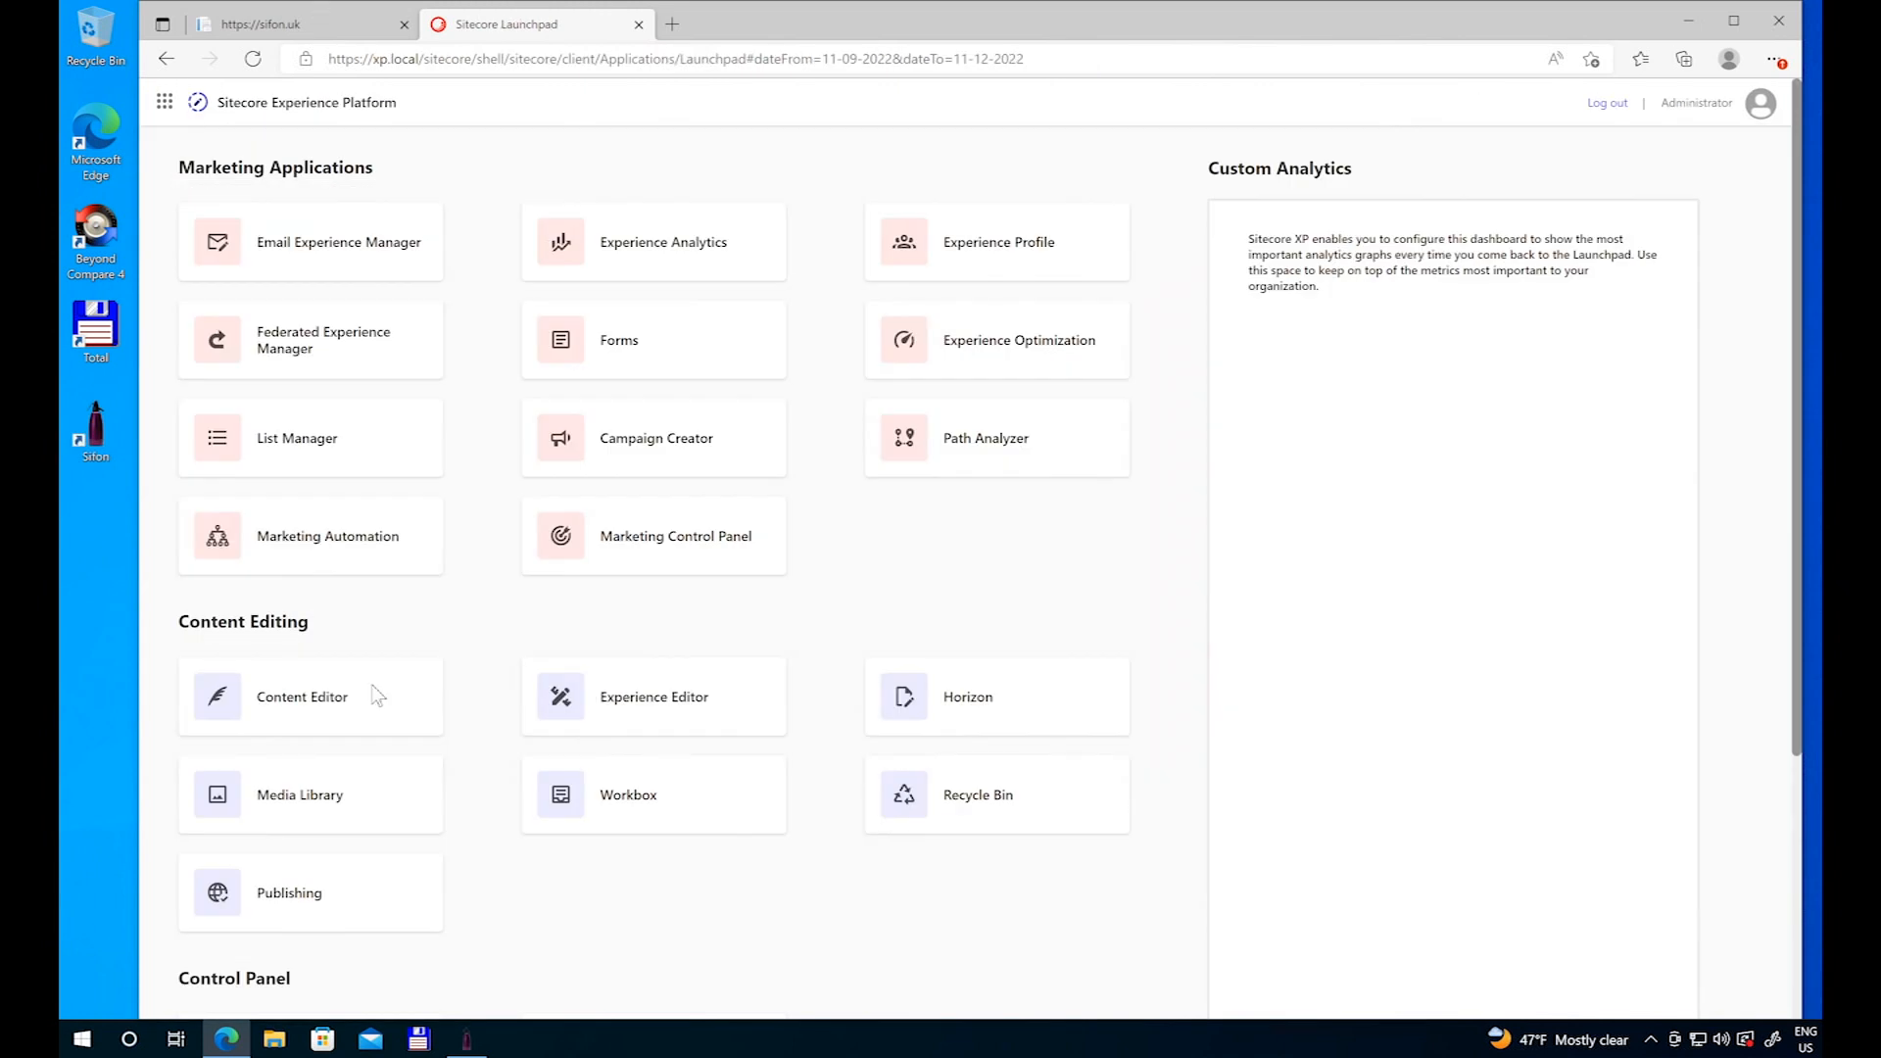
pyautogui.scroll(-3, 533, 789)
pyautogui.click(684, 687)
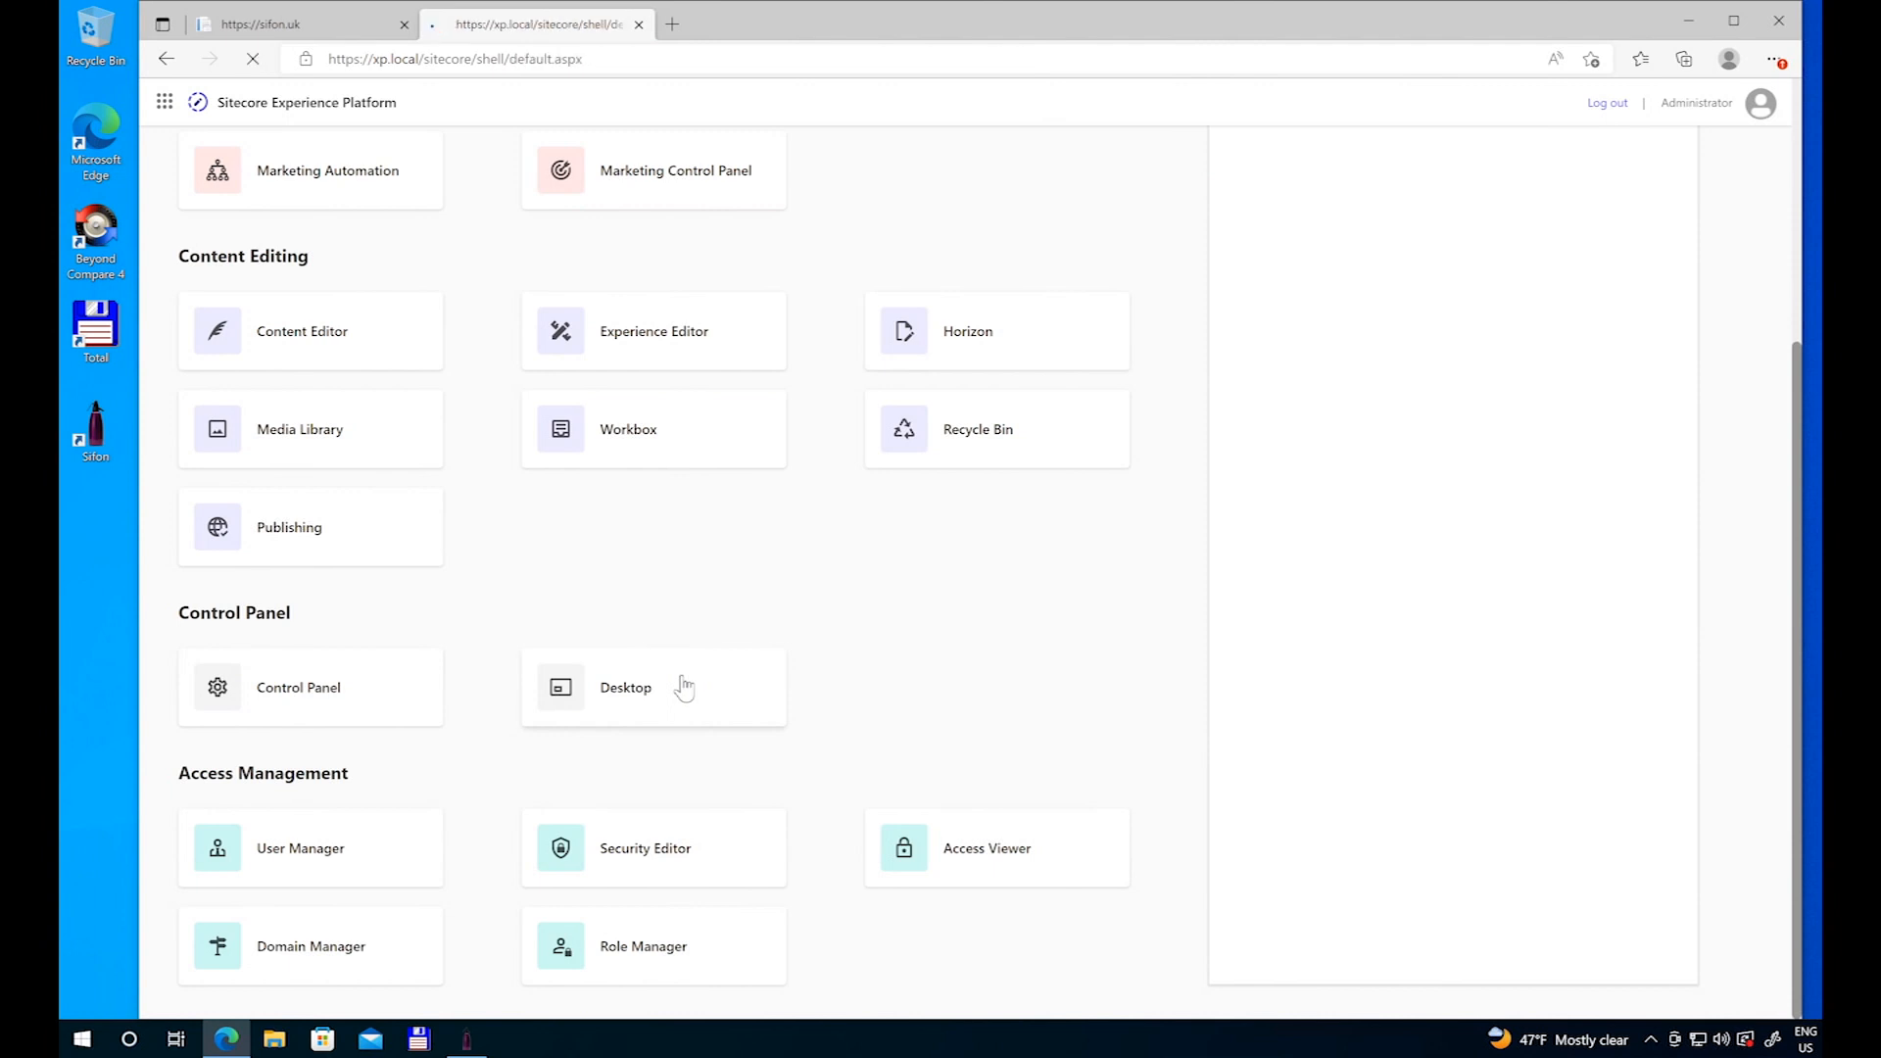
pyautogui.click(168, 995)
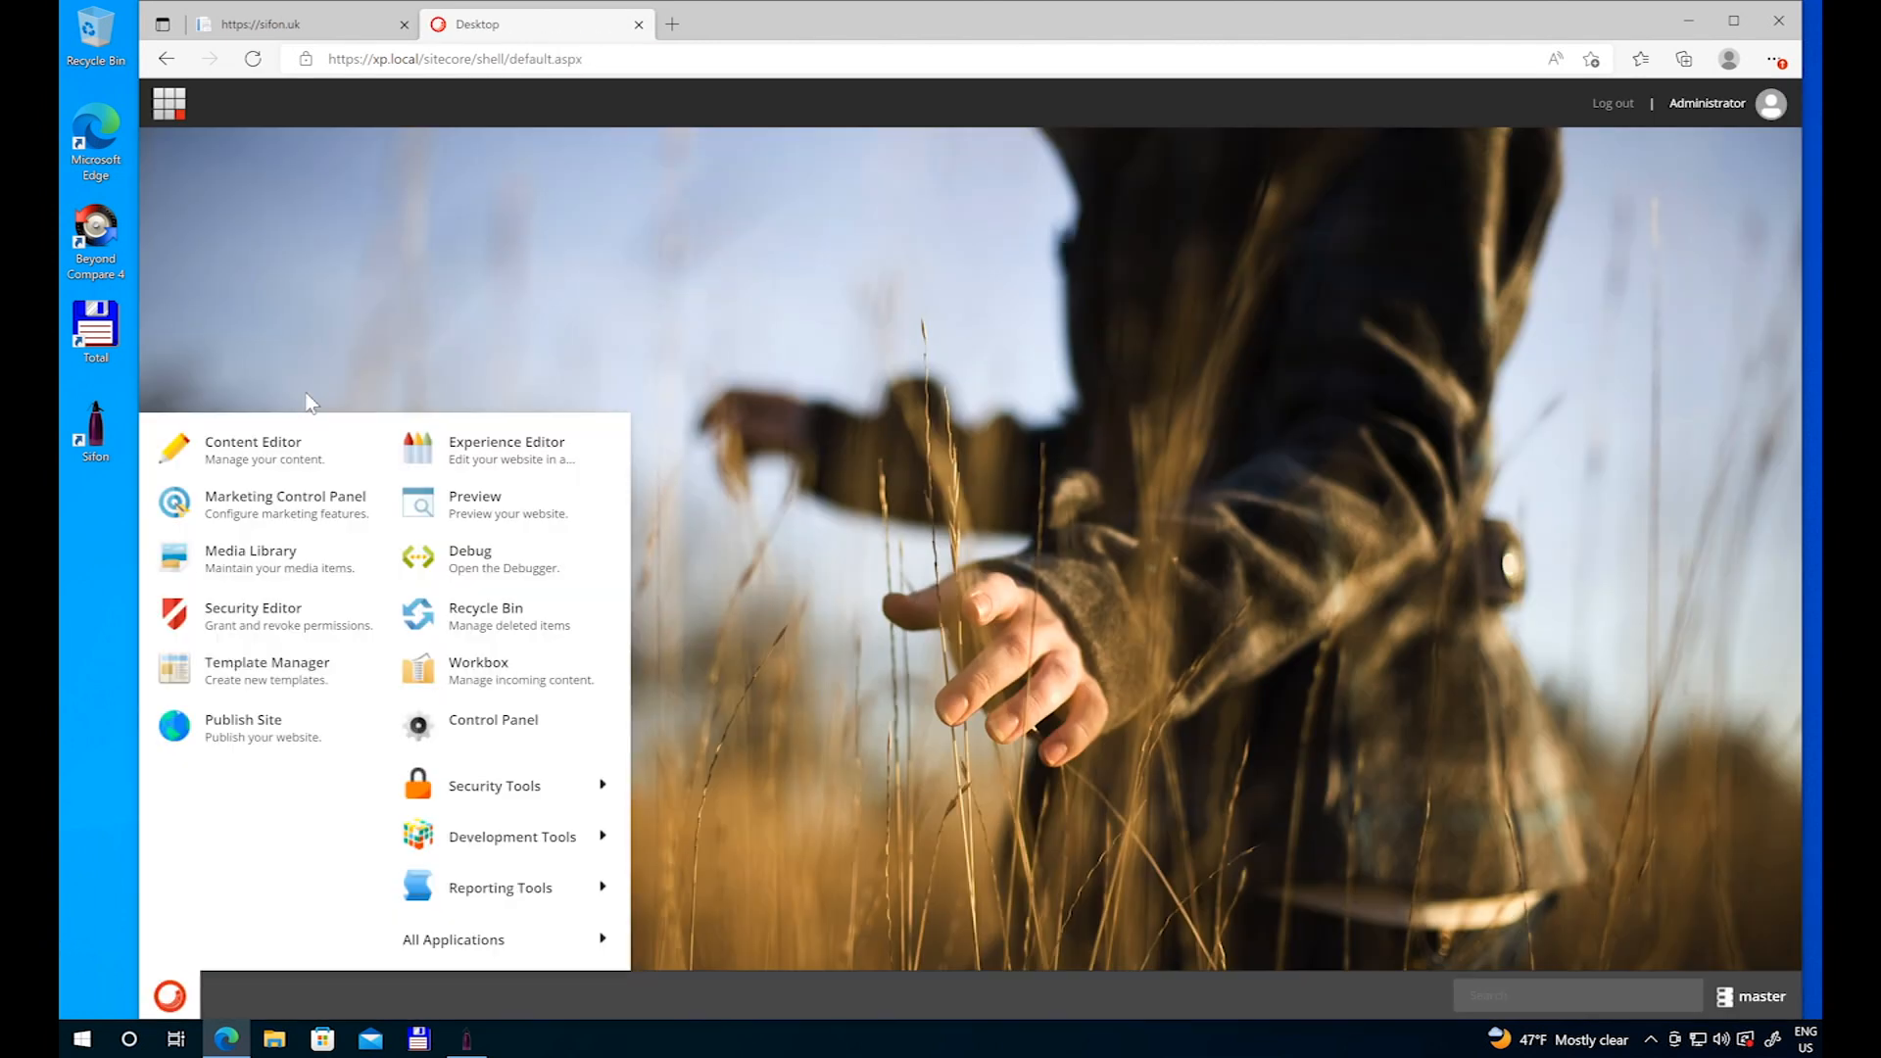
pyautogui.click(327, 468)
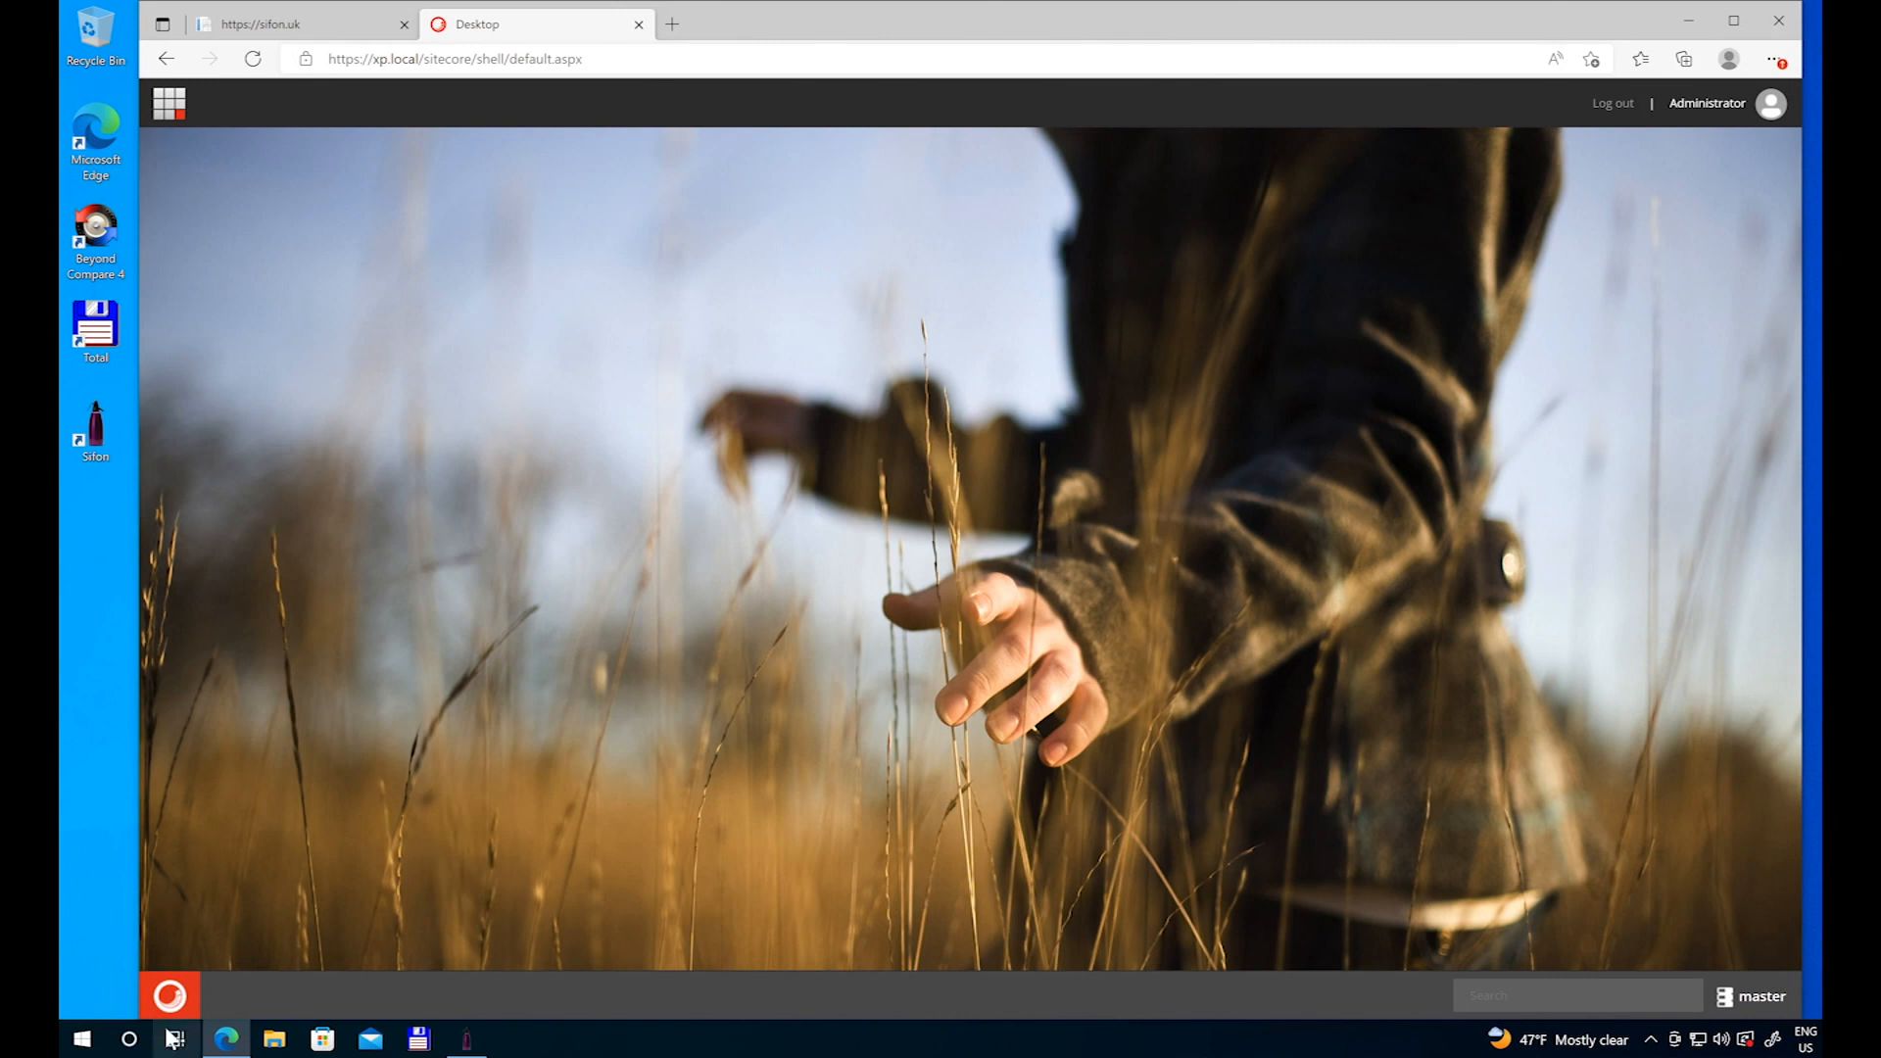
pyautogui.click(169, 996)
pyautogui.click(321, 448)
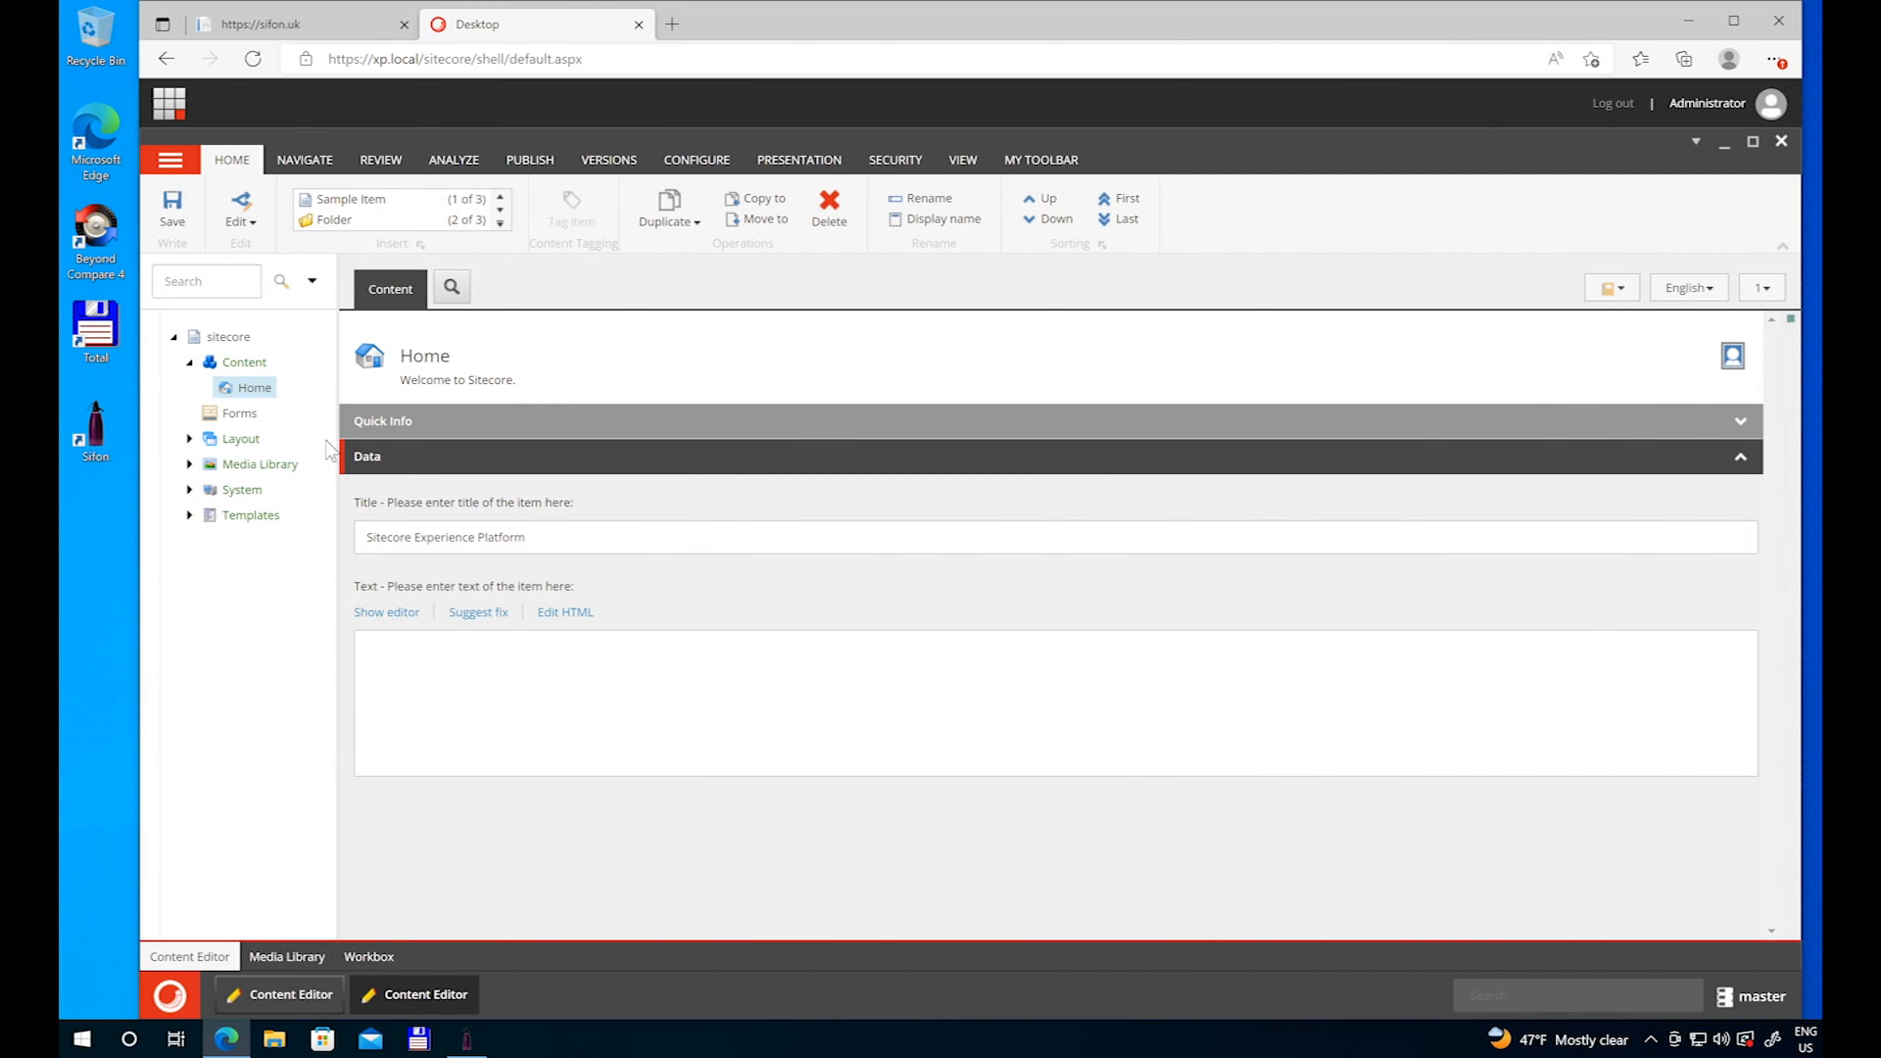
# Step: Check the insert options available for the Content item in the content tree
pyautogui.click(256, 365)
pyautogui.rightClick(257, 369)
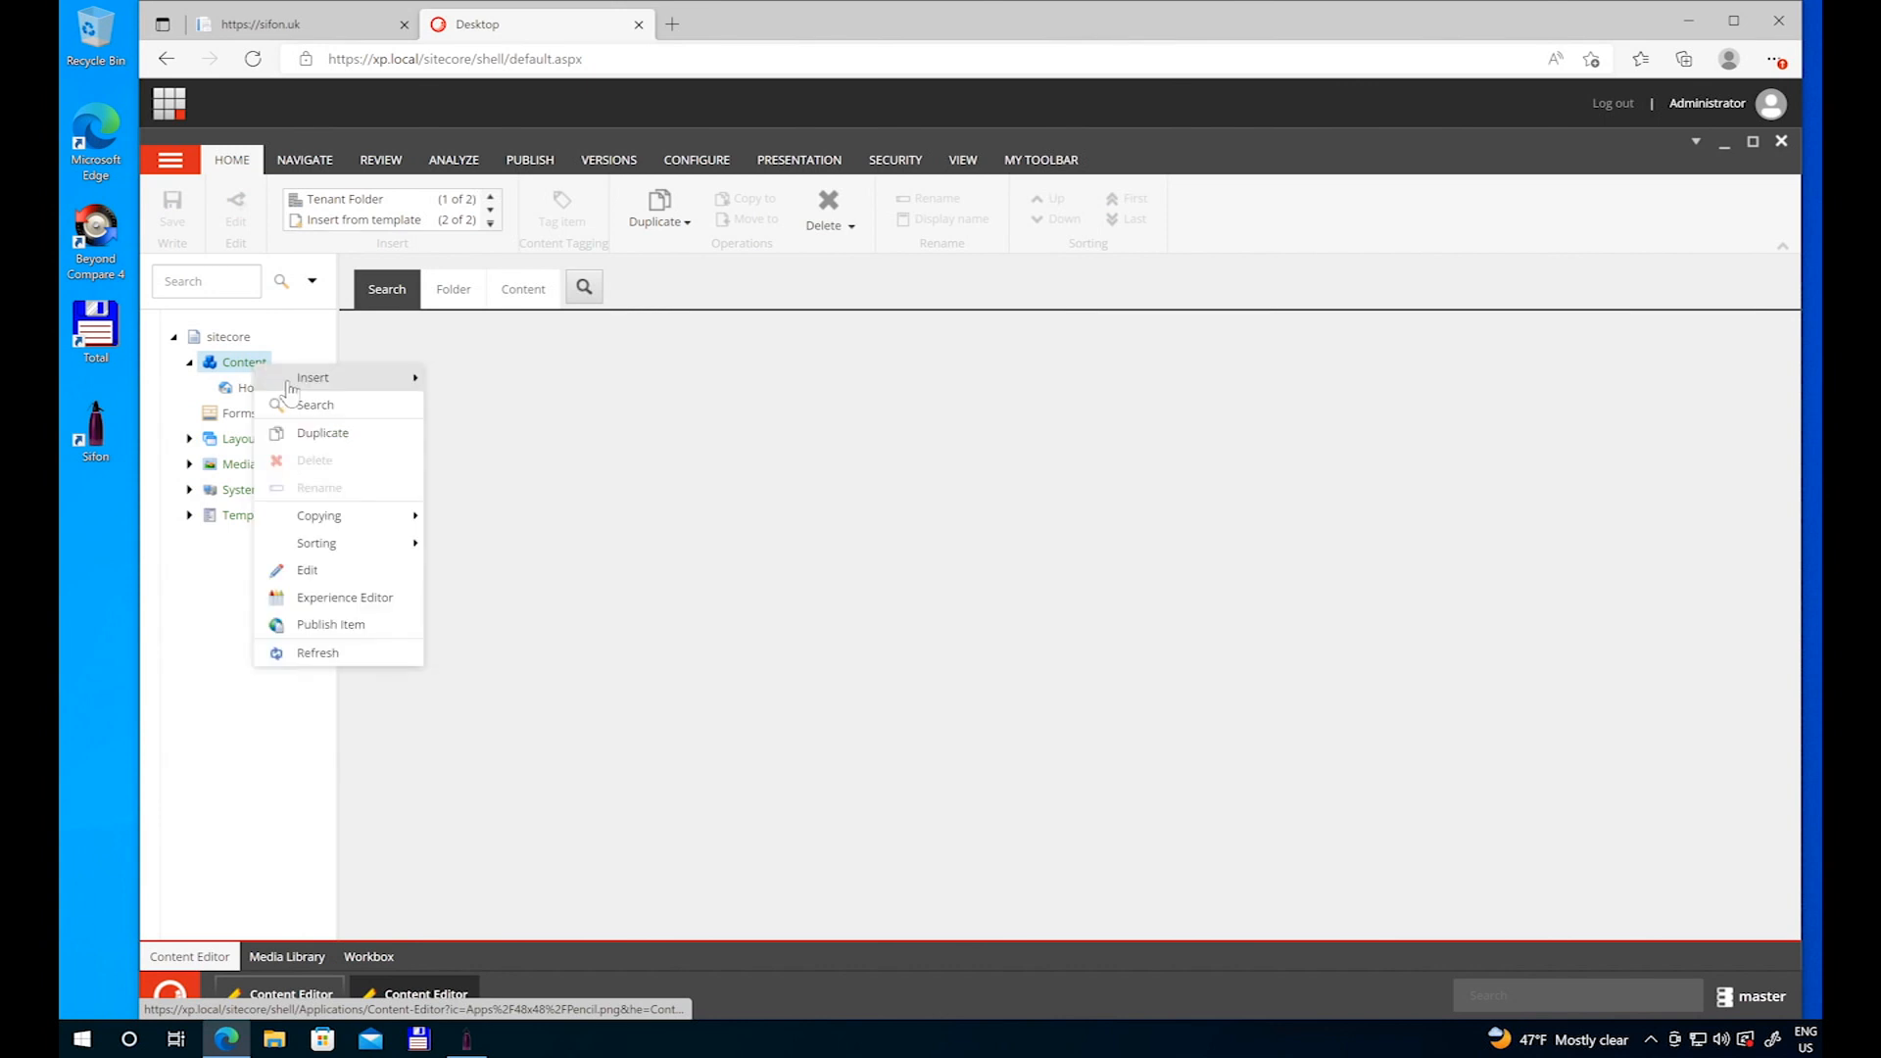
pyautogui.moveTo(323, 378)
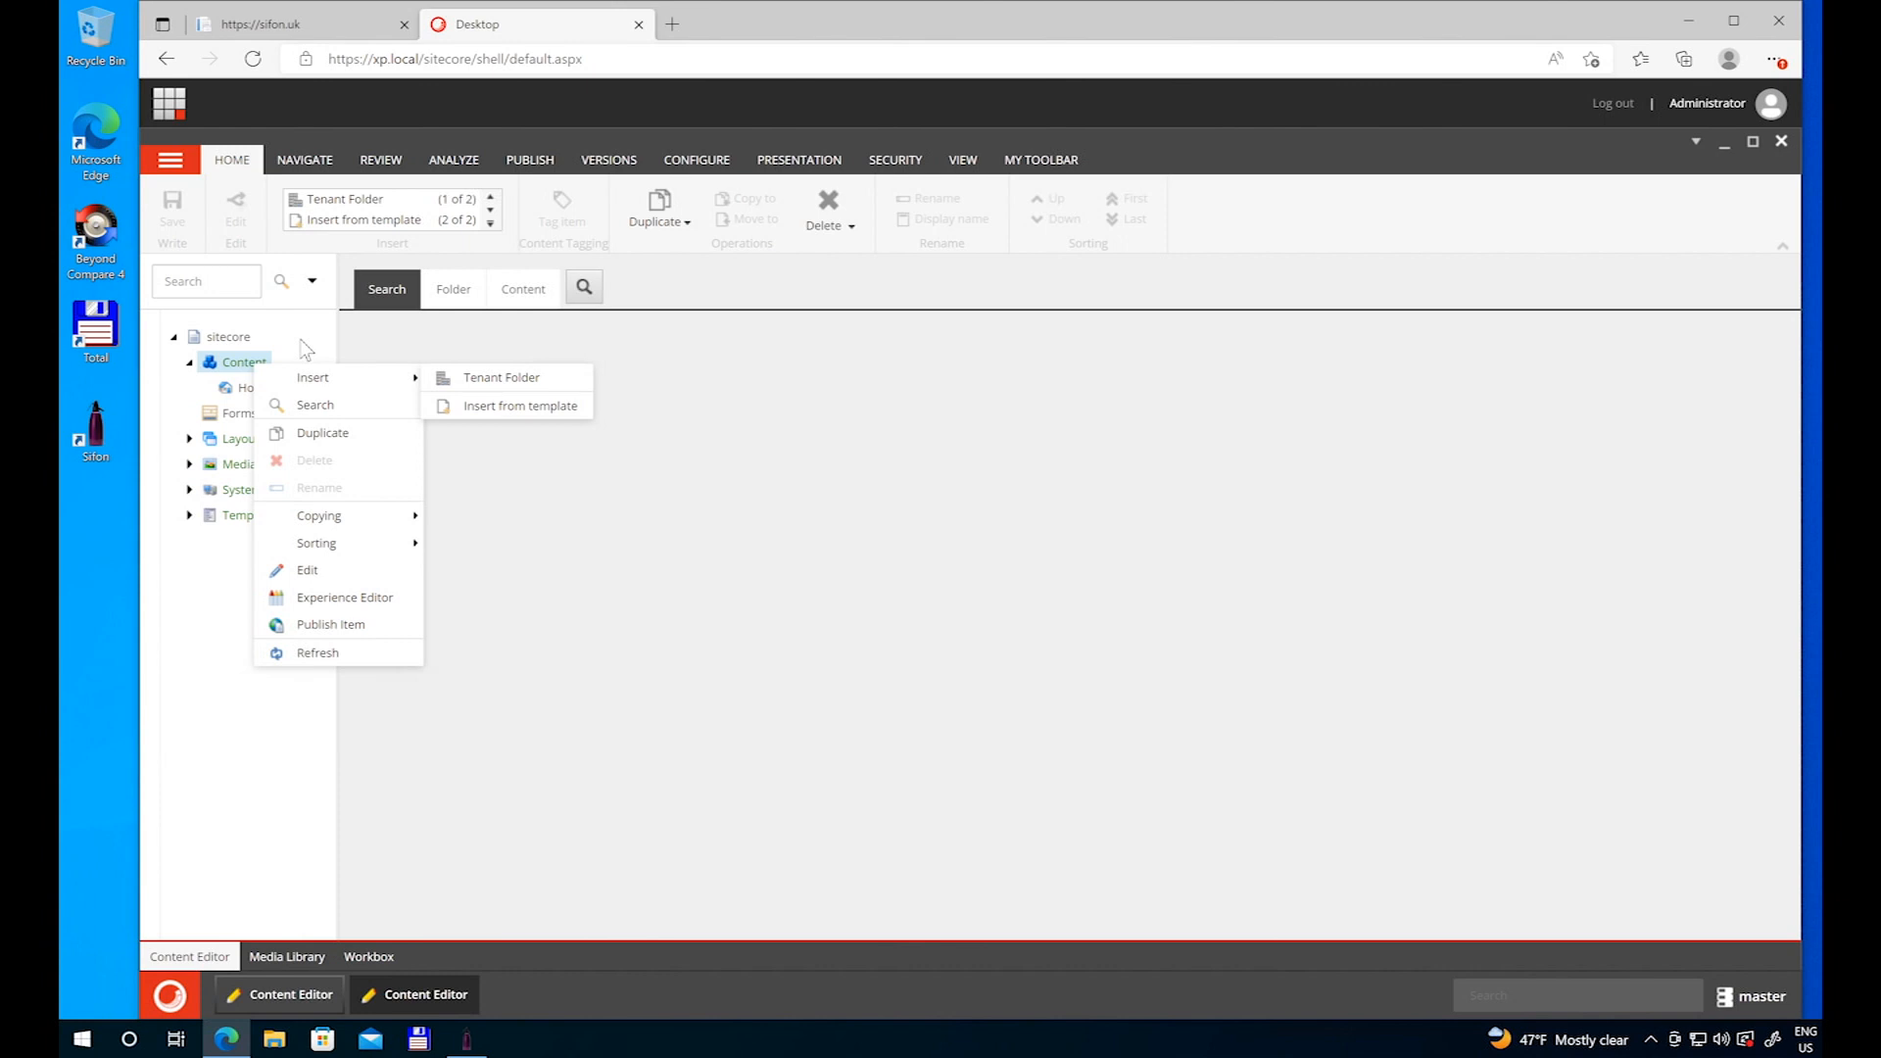
pyautogui.click(243, 364)
# Step: Change the Home item's title to "Sitecore Experience Platform !!!" and save the item
pyautogui.click(256, 389)
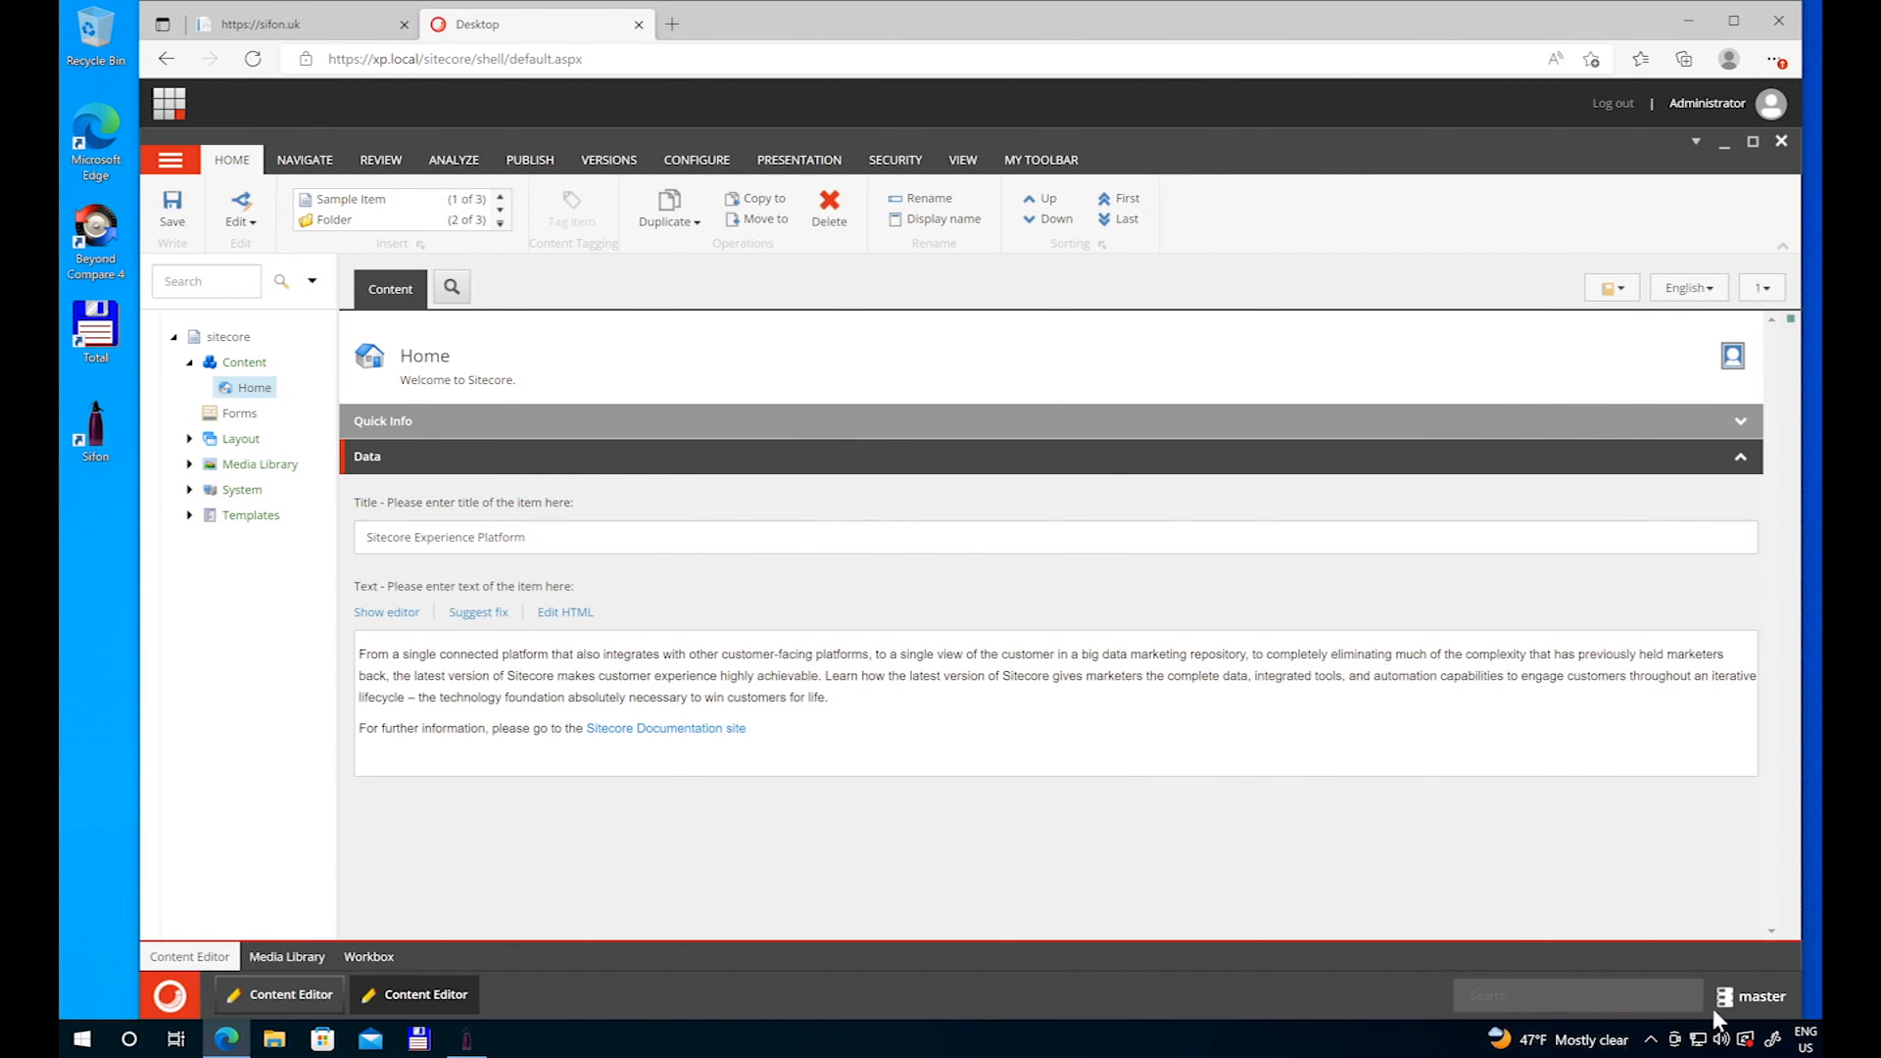
pyautogui.click(644, 539)
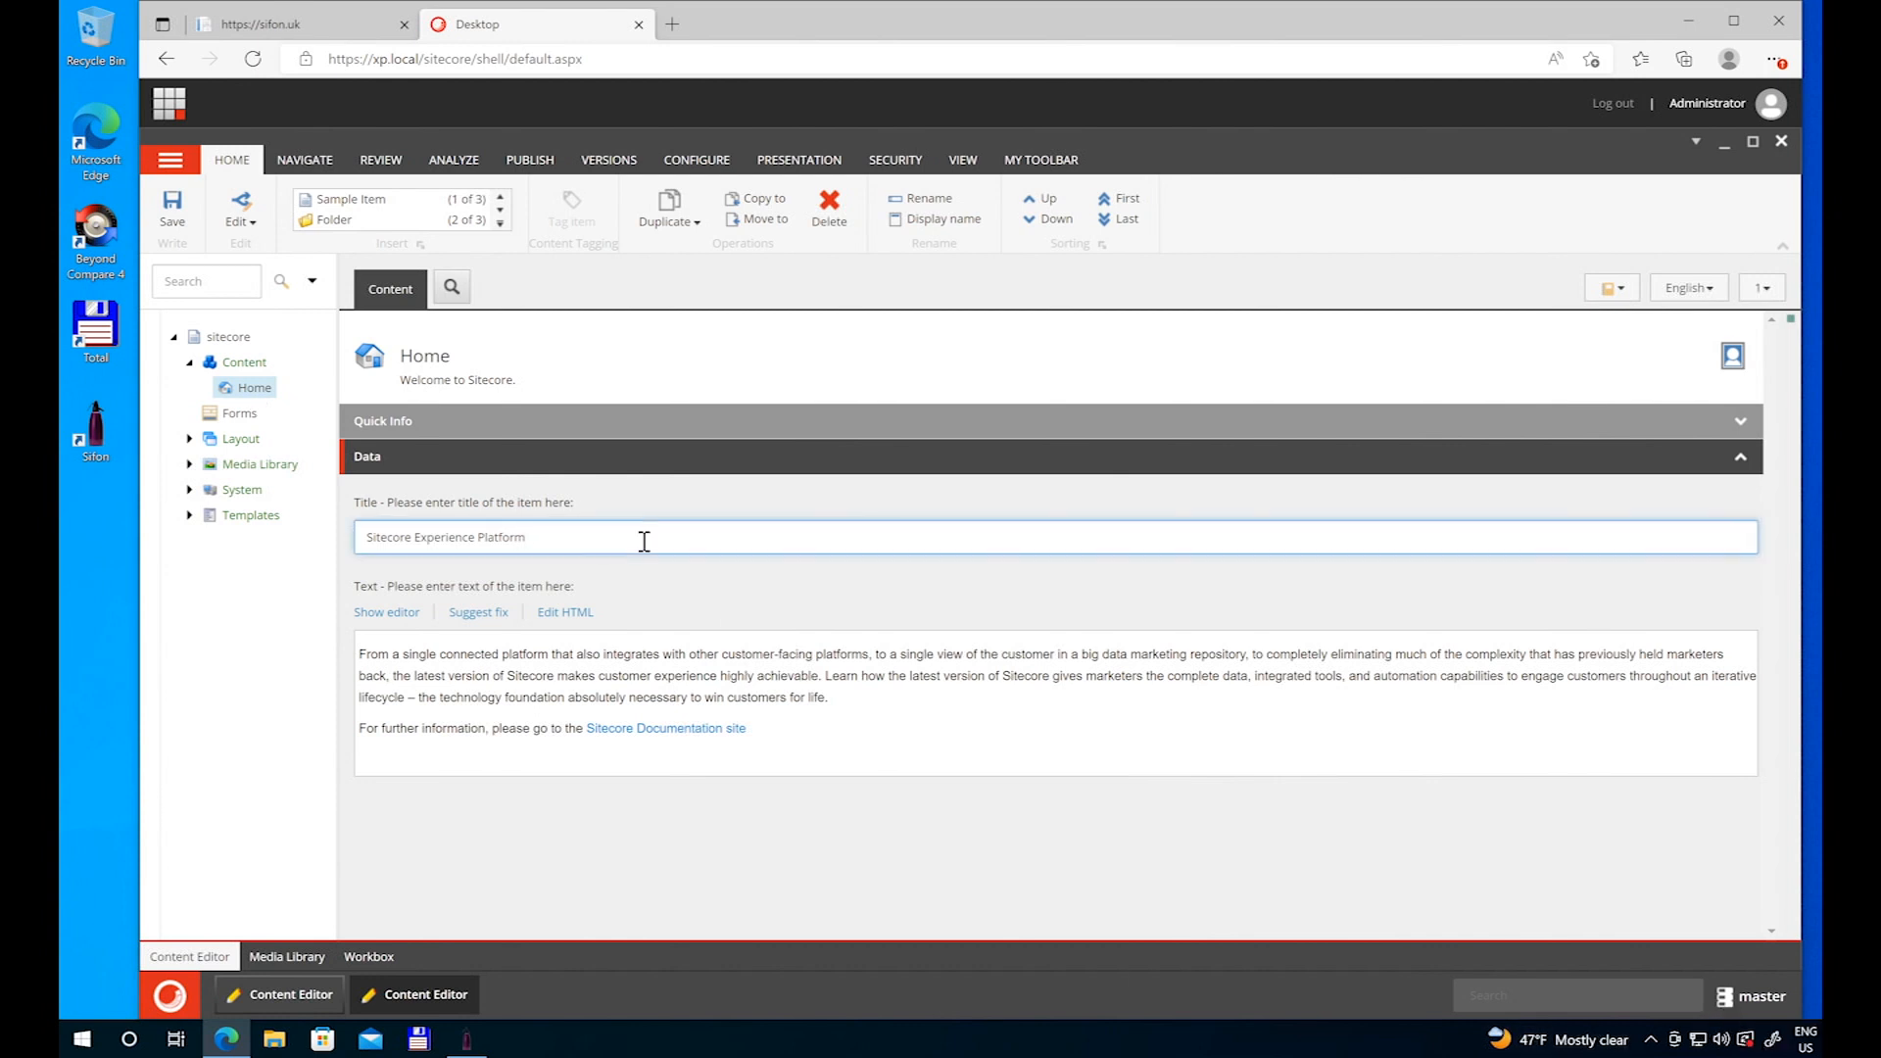
pyautogui.write('!!!')
pyautogui.click(172, 209)
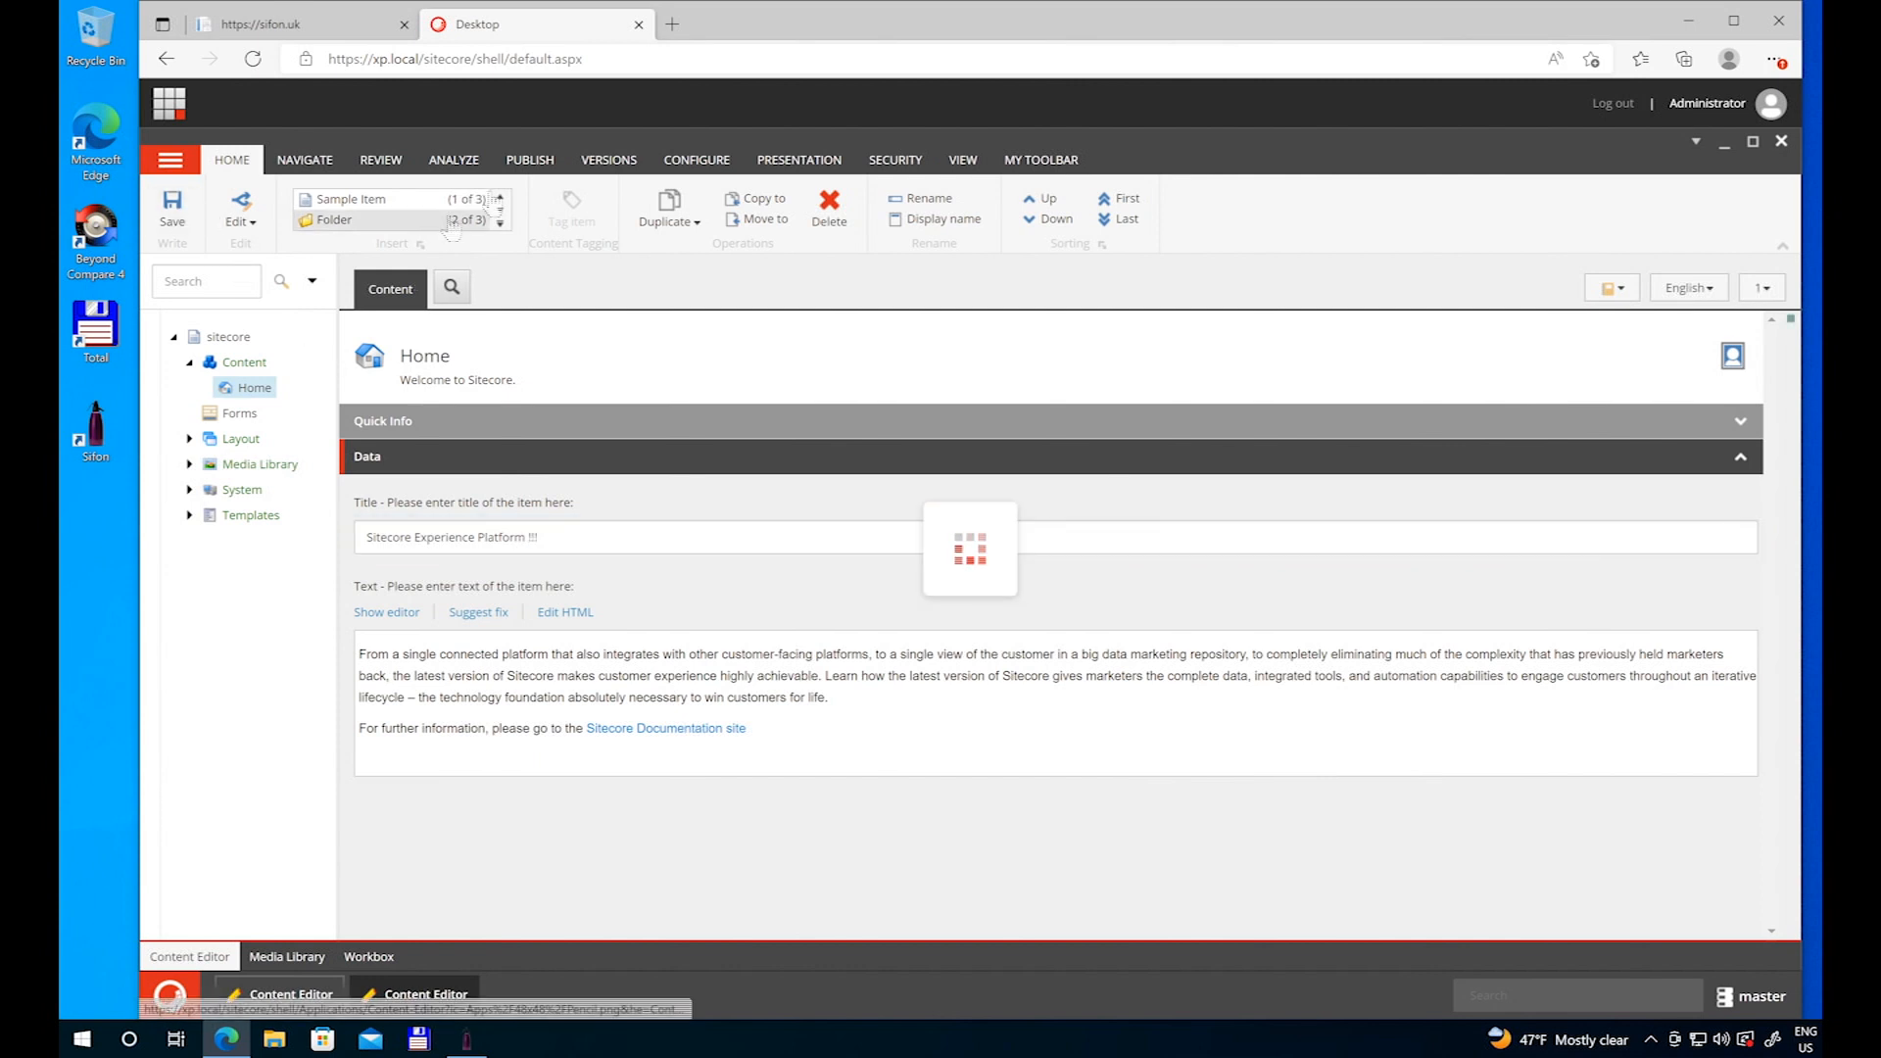
# Step: Publish the Home item with related items in English to the Internet target, and view the job in the Publishing Dashboard
pyautogui.click(530, 160)
pyautogui.click(354, 224)
pyautogui.click(384, 271)
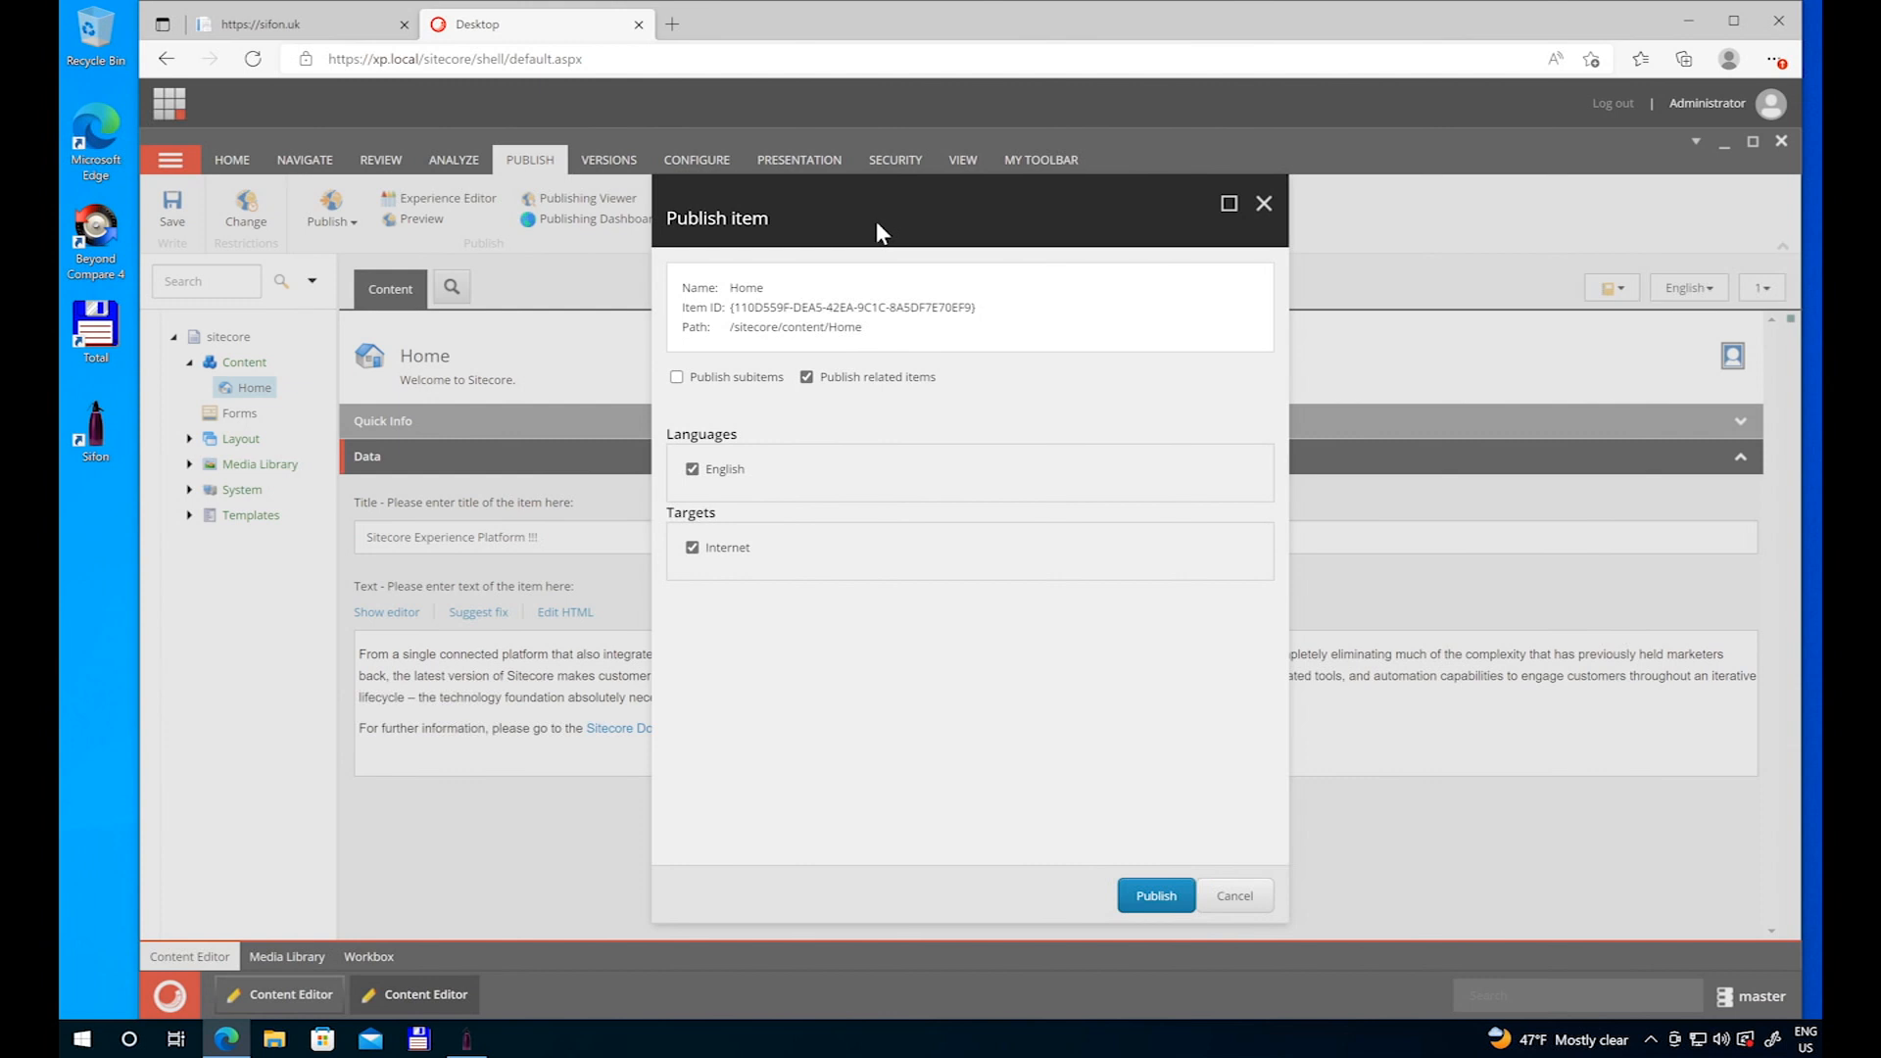
pyautogui.click(1123, 891)
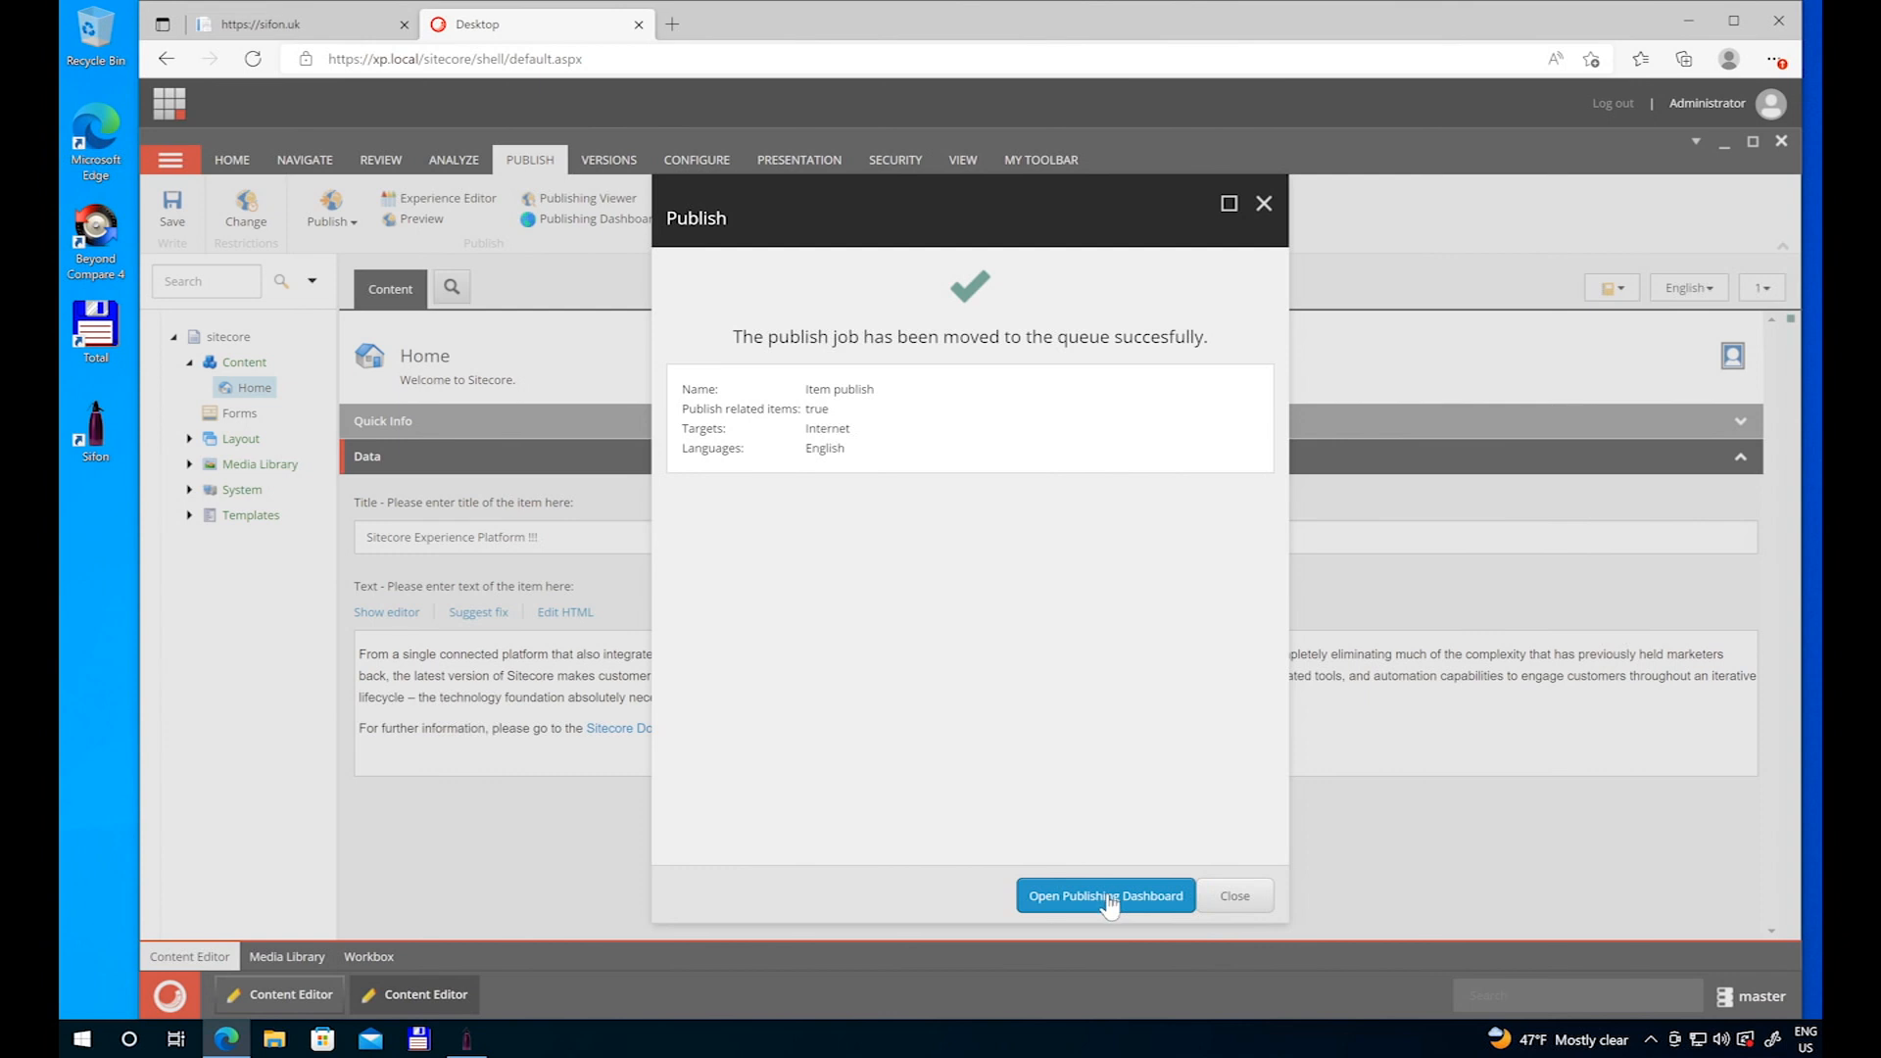
pyautogui.click(1110, 899)
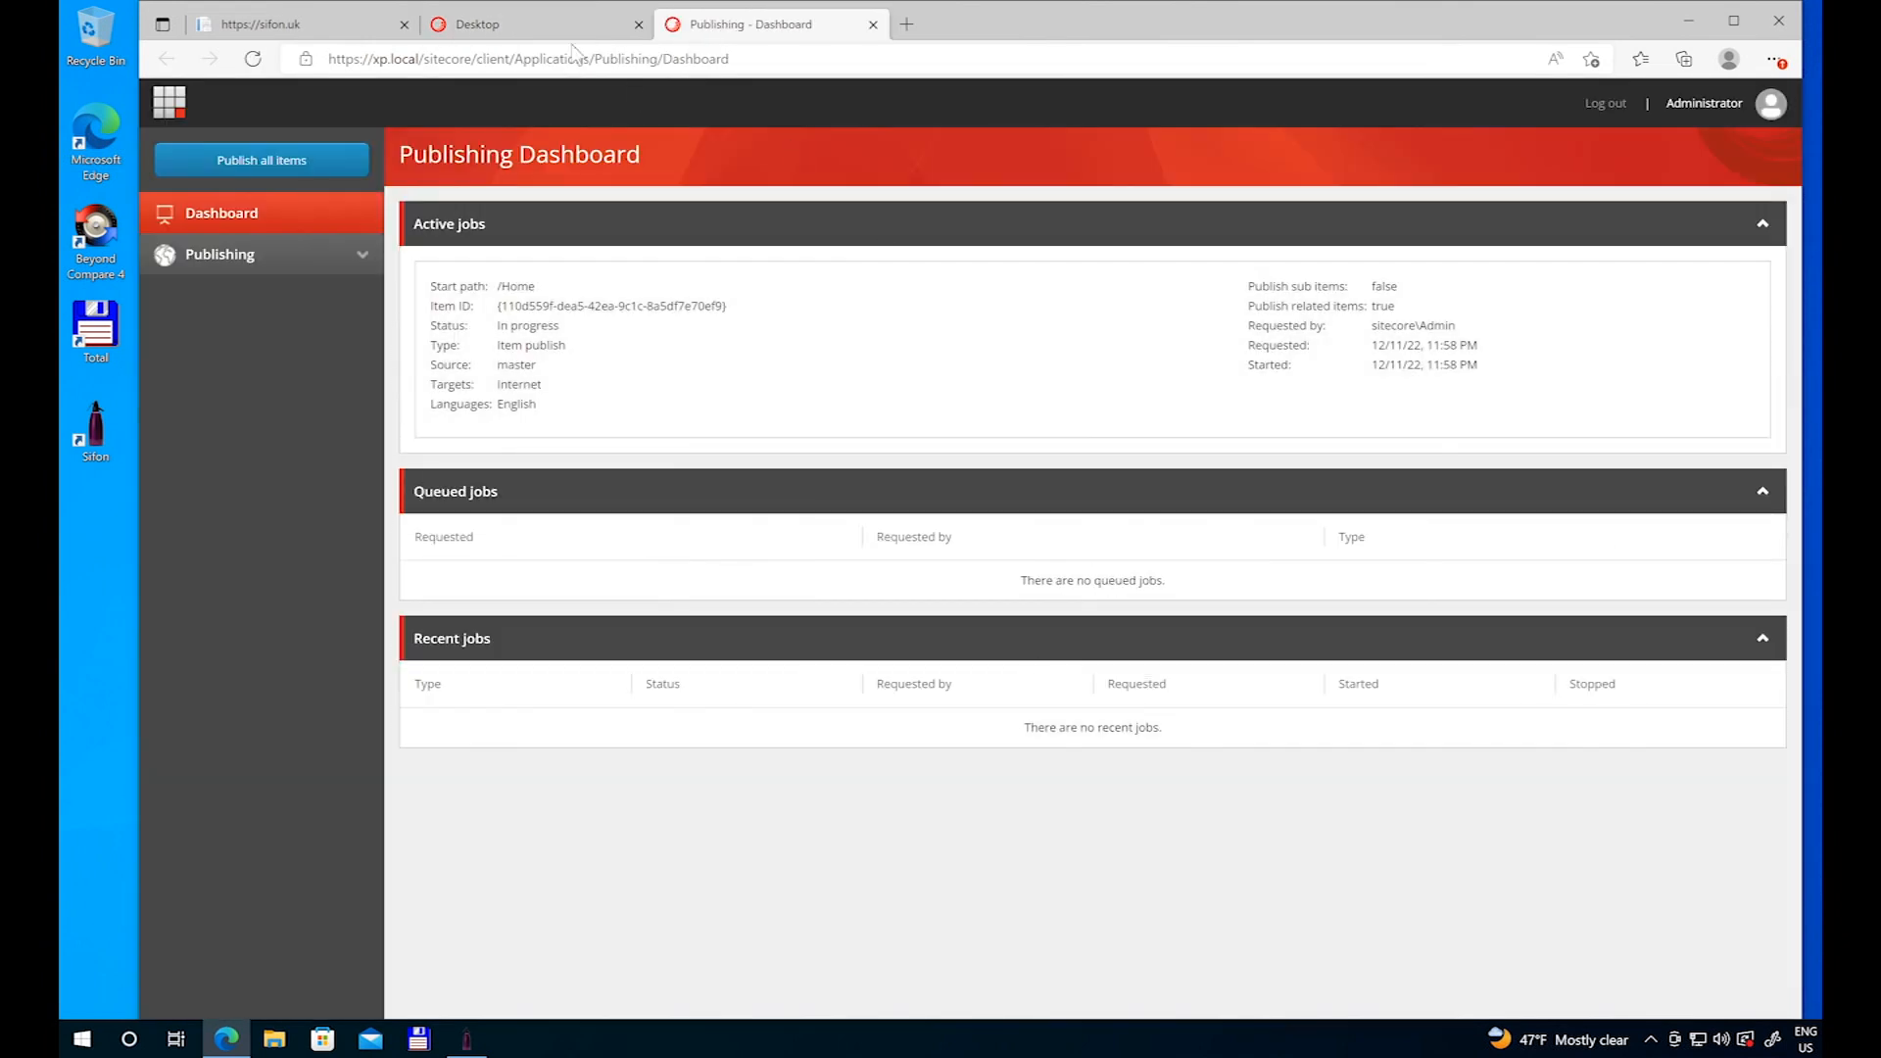
pyautogui.click(873, 24)
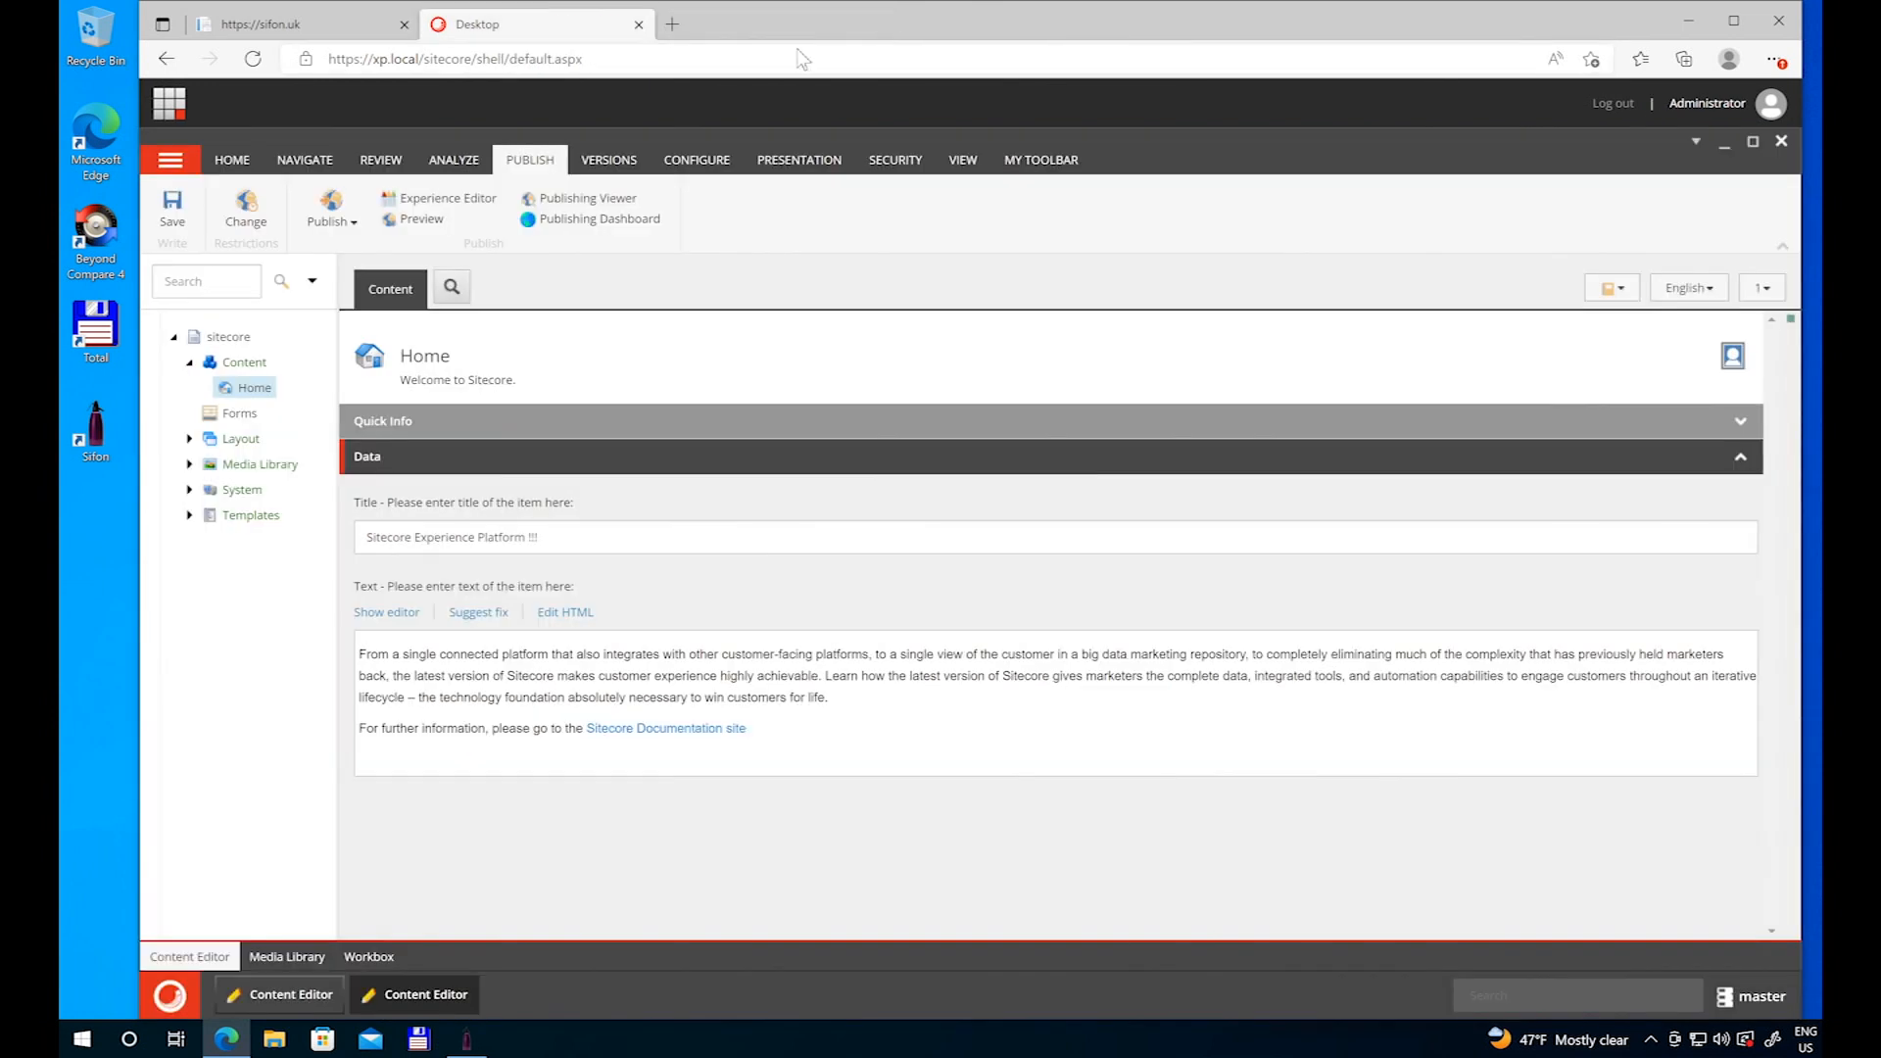
# Step: Switch the Desktop to the web database and check the published Home title in the Content Editor
pyautogui.click(1735, 997)
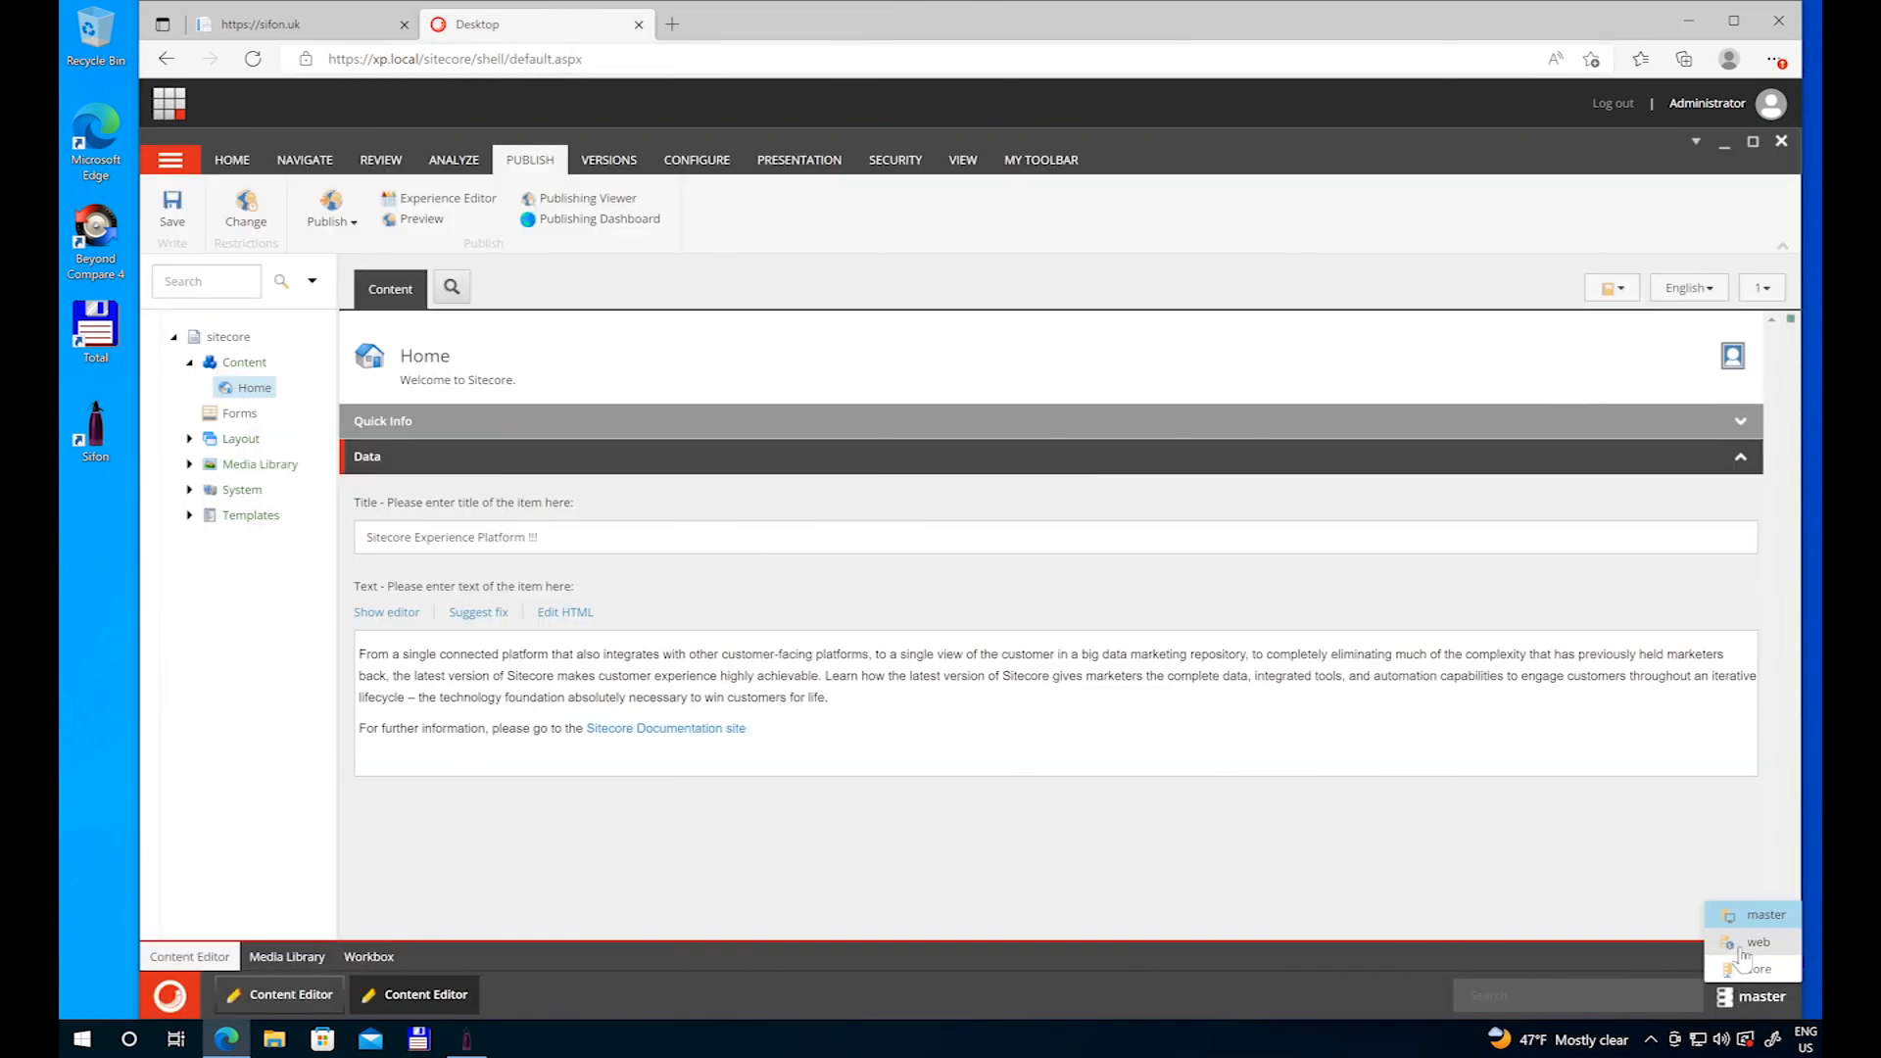
pyautogui.click(1754, 942)
pyautogui.click(186, 994)
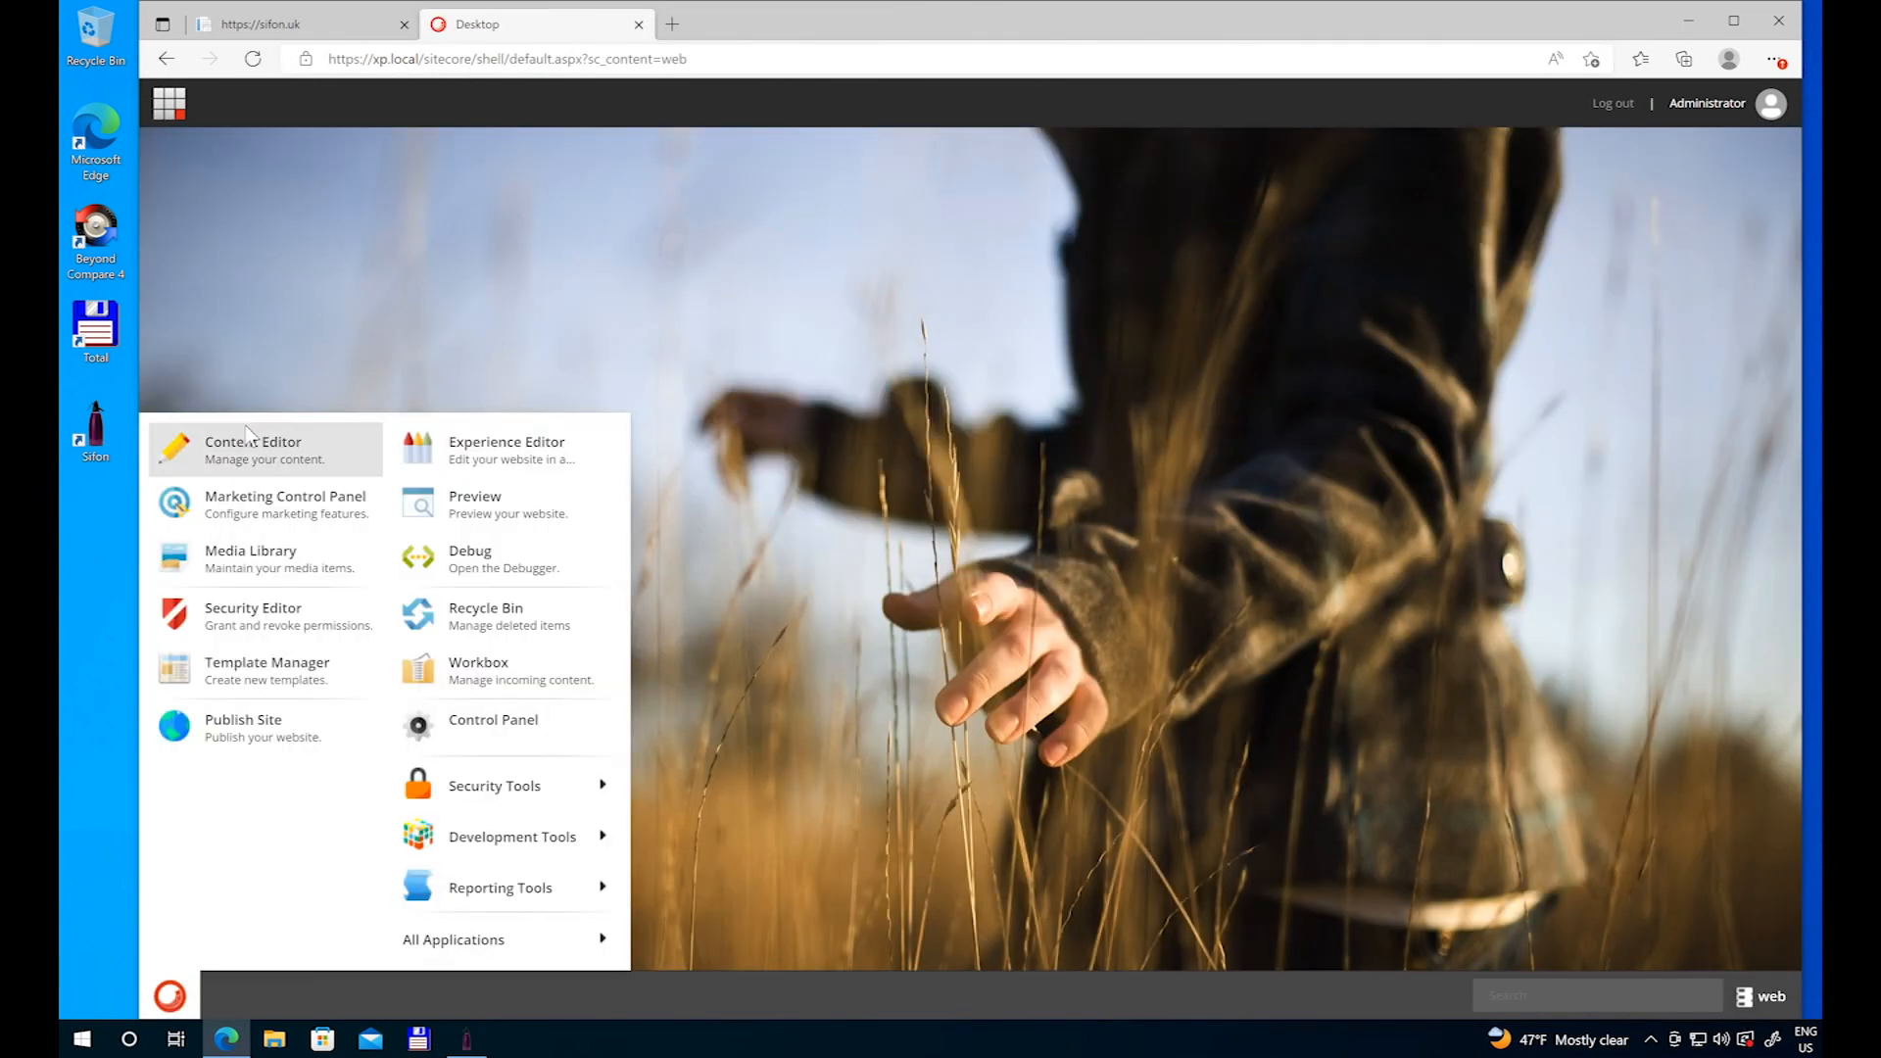
pyautogui.click(334, 446)
pyautogui.doubleClick(662, 550)
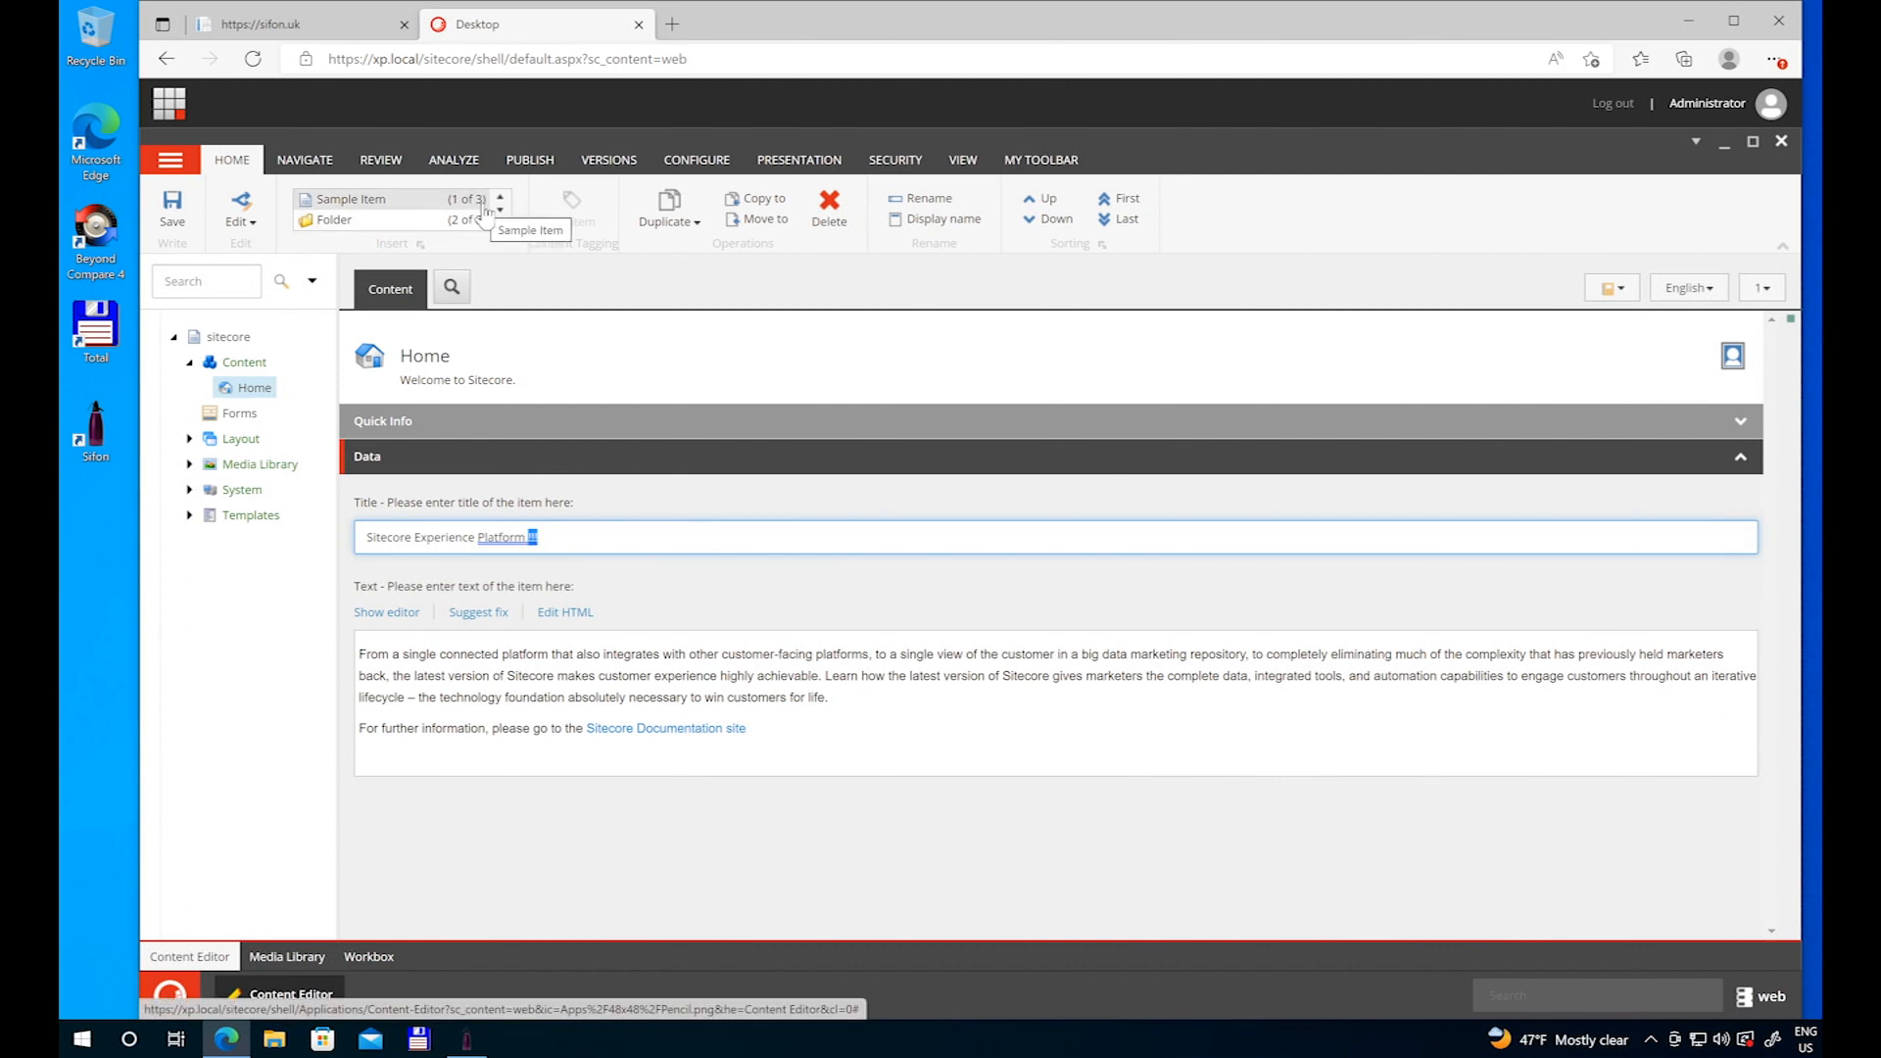
pyautogui.click(466, 1039)
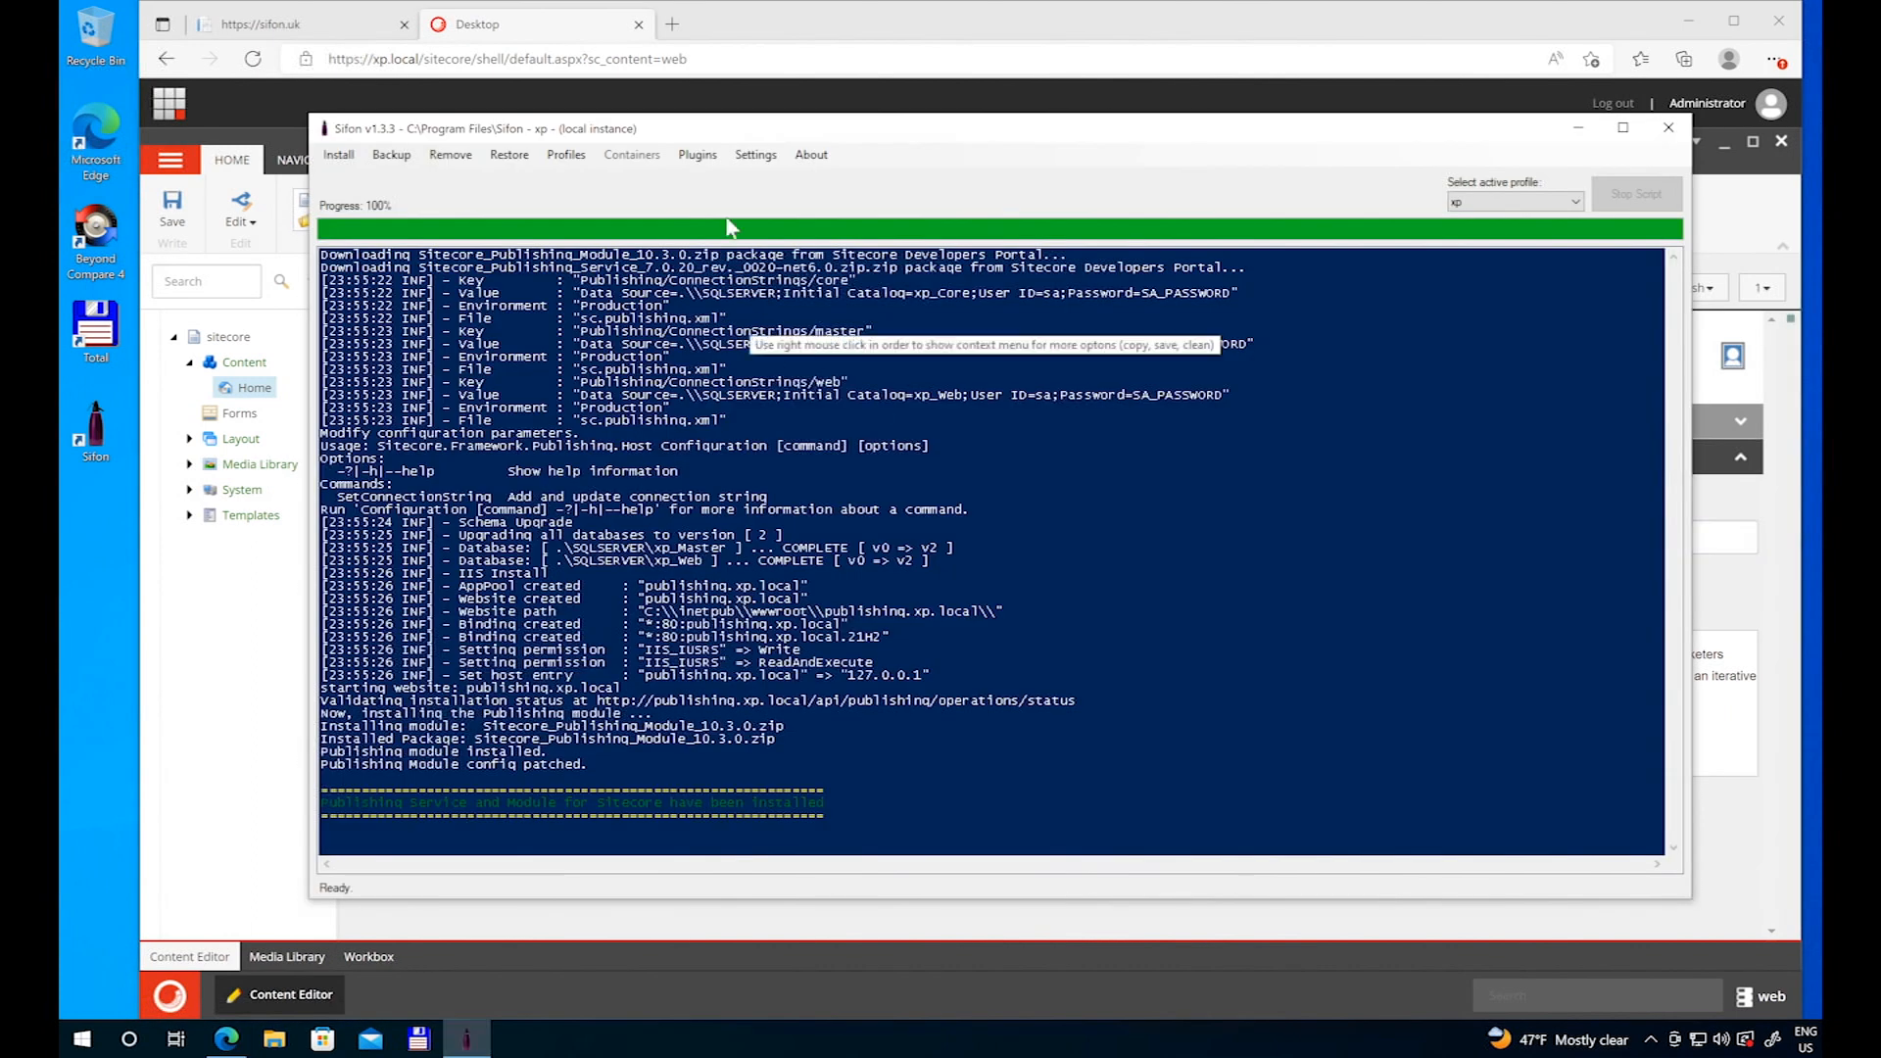
pyautogui.click(698, 156)
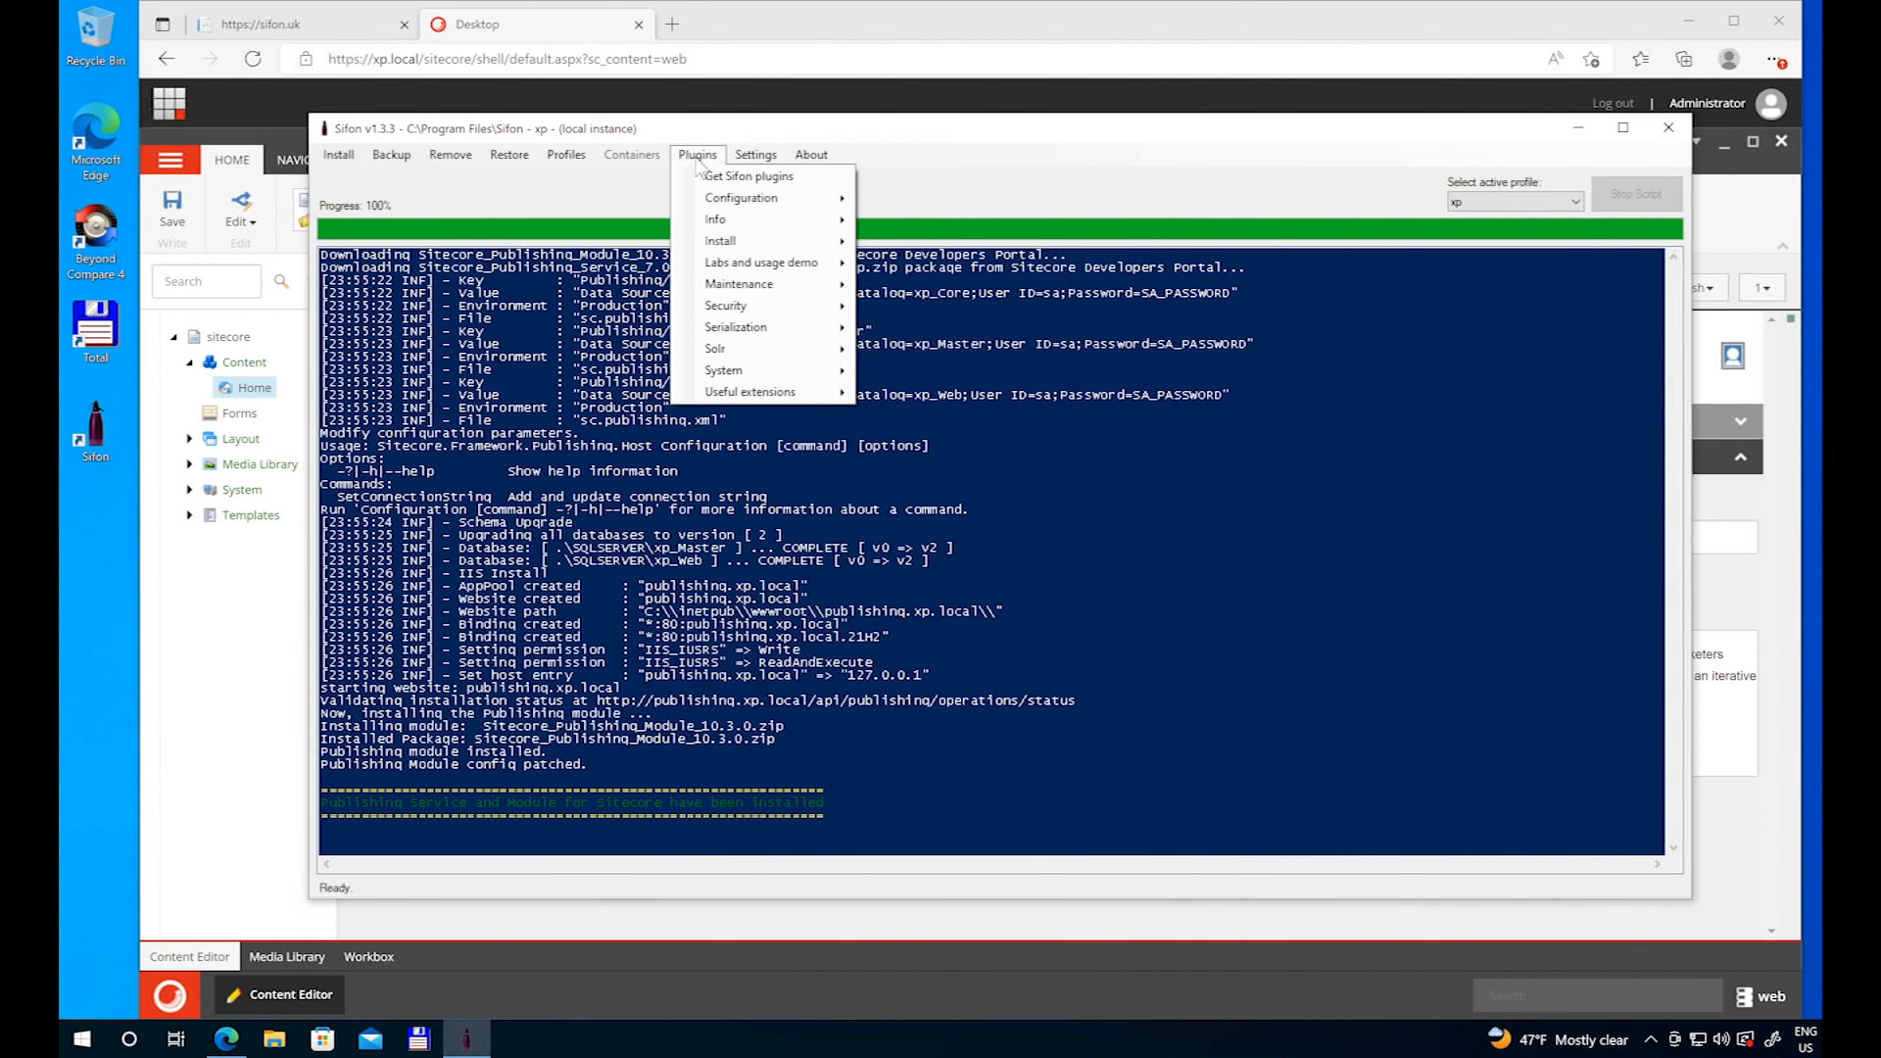
pyautogui.click(811, 155)
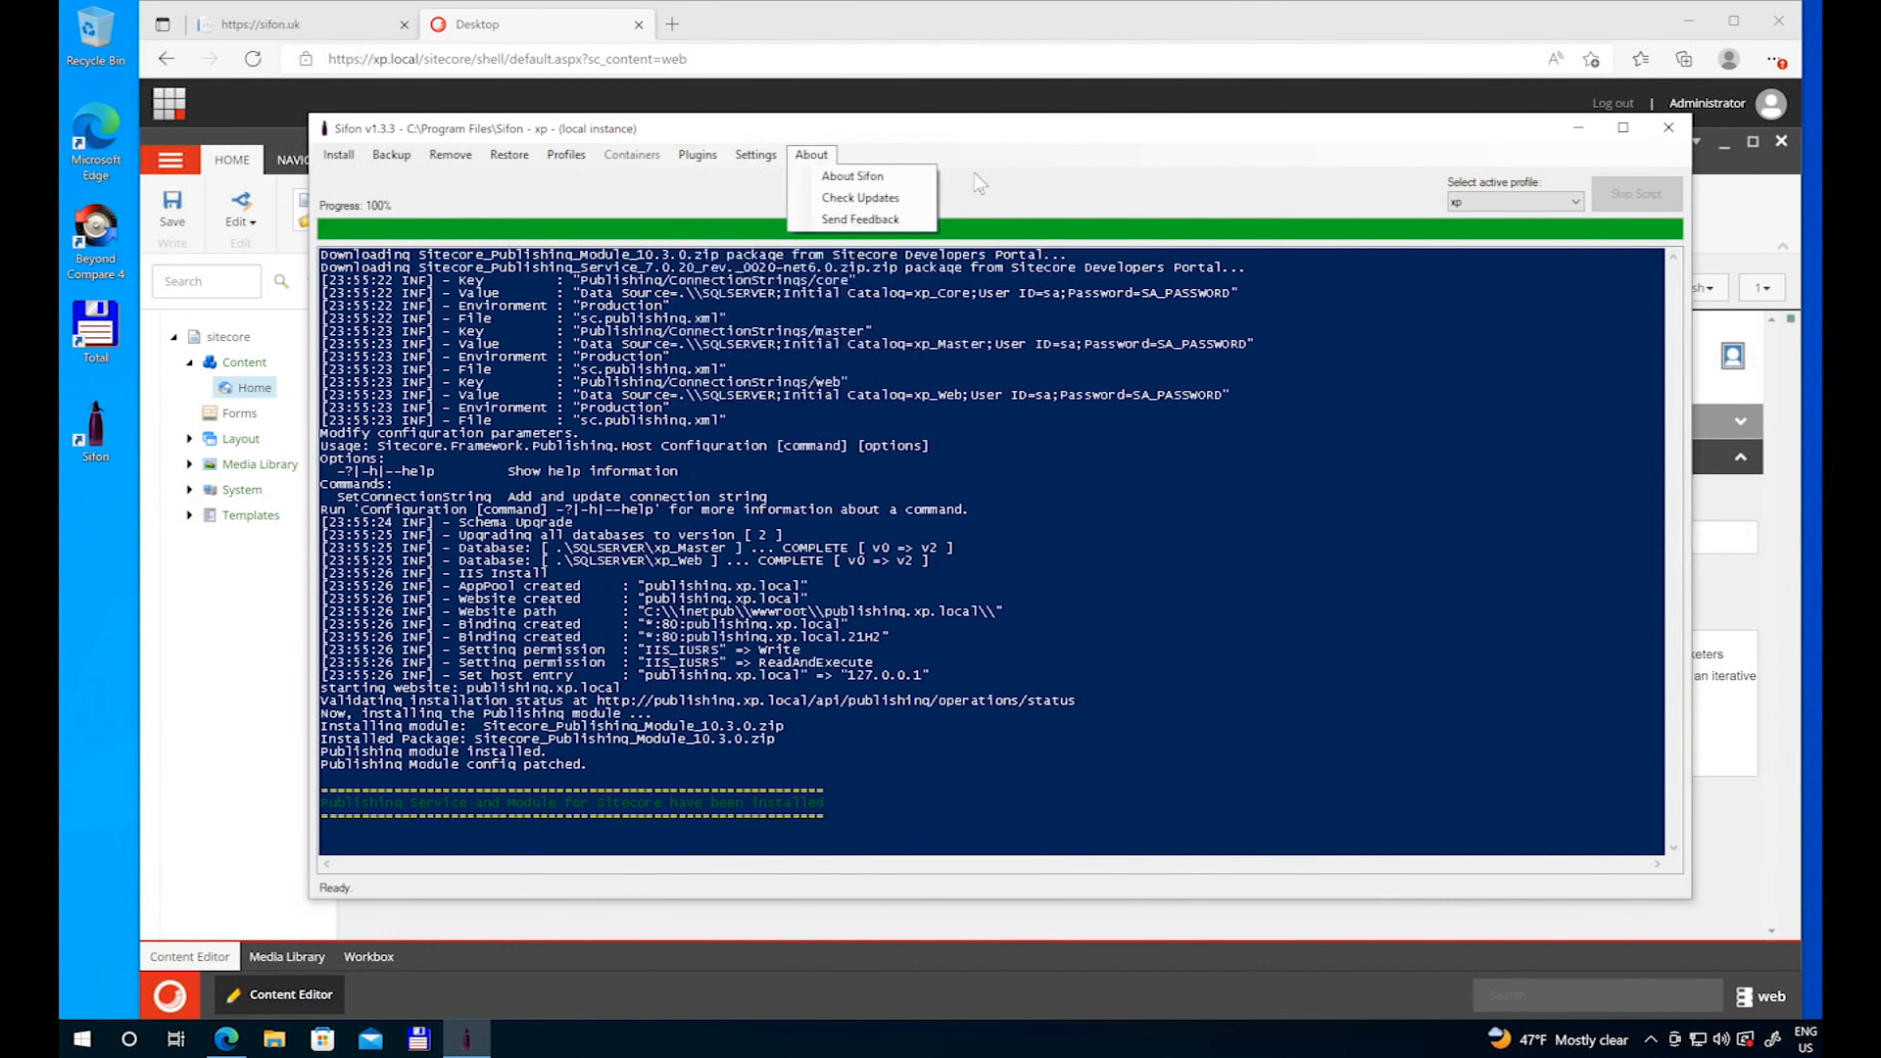
pyautogui.moveTo(737, 163)
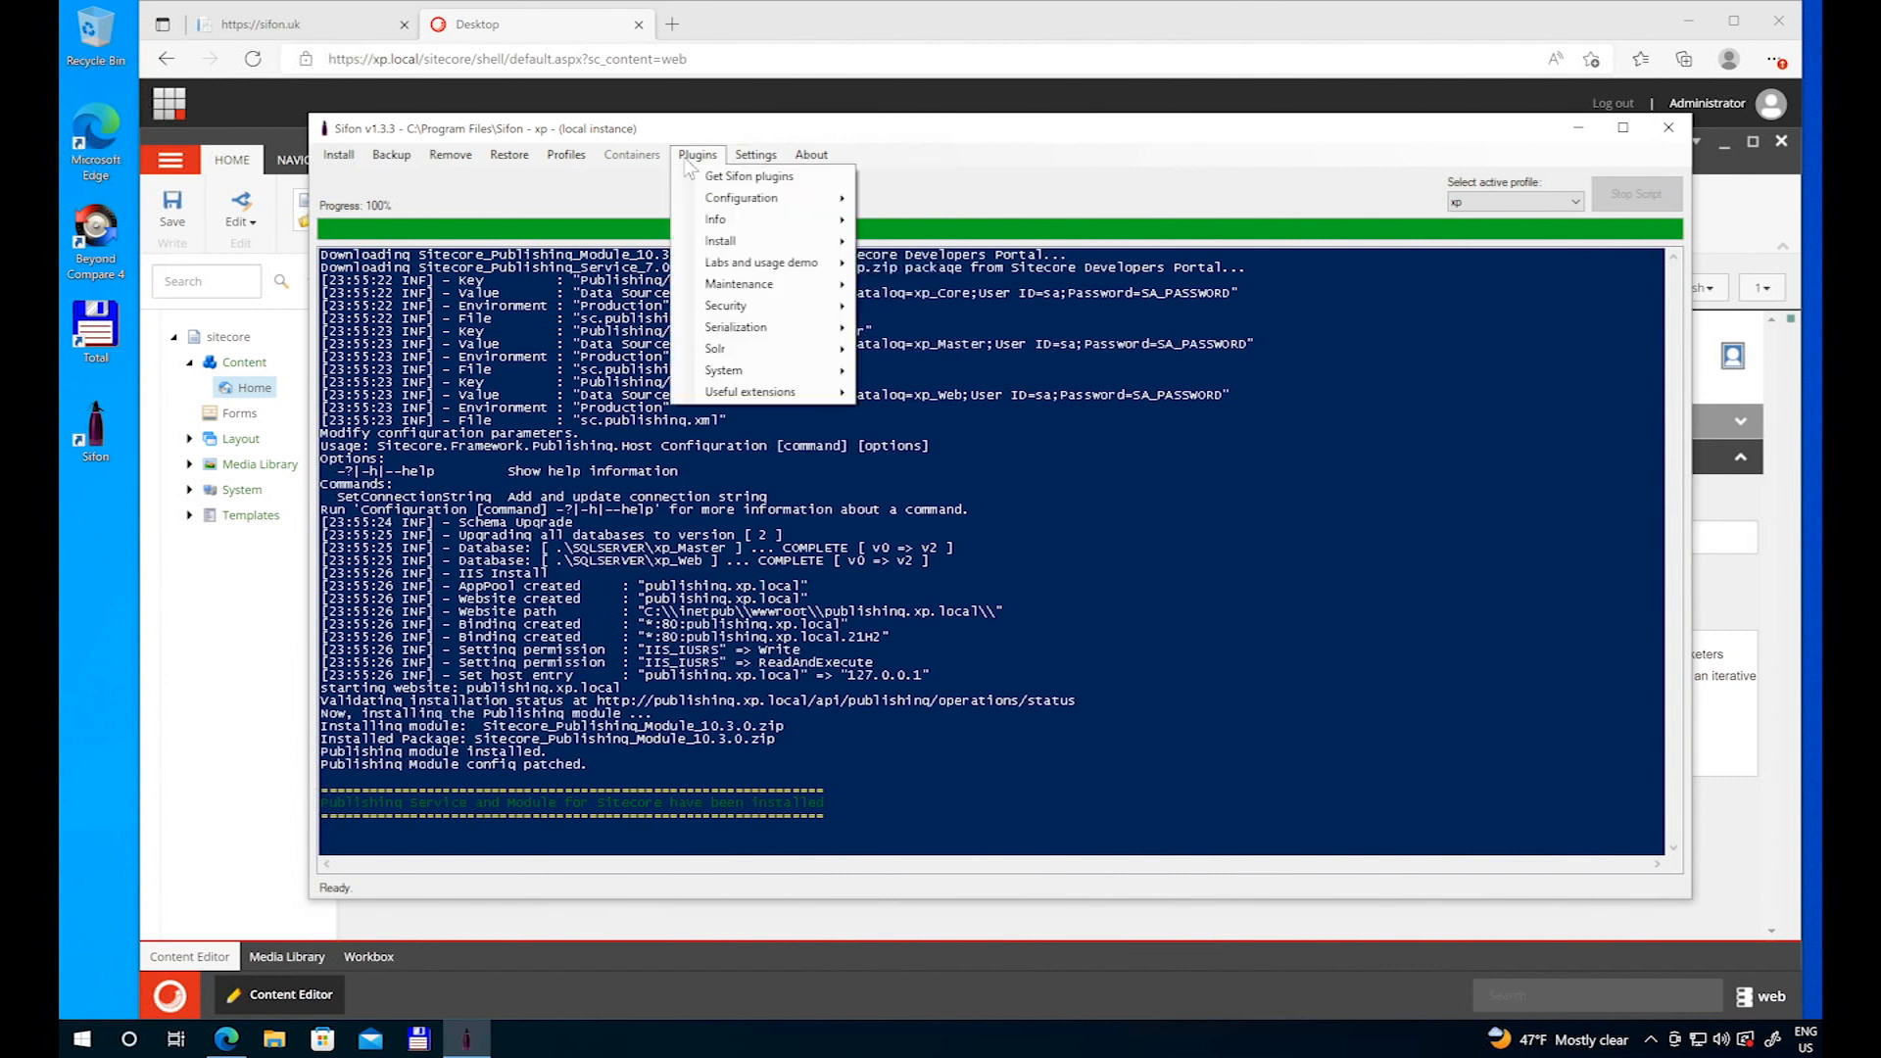
pyautogui.click(929, 204)
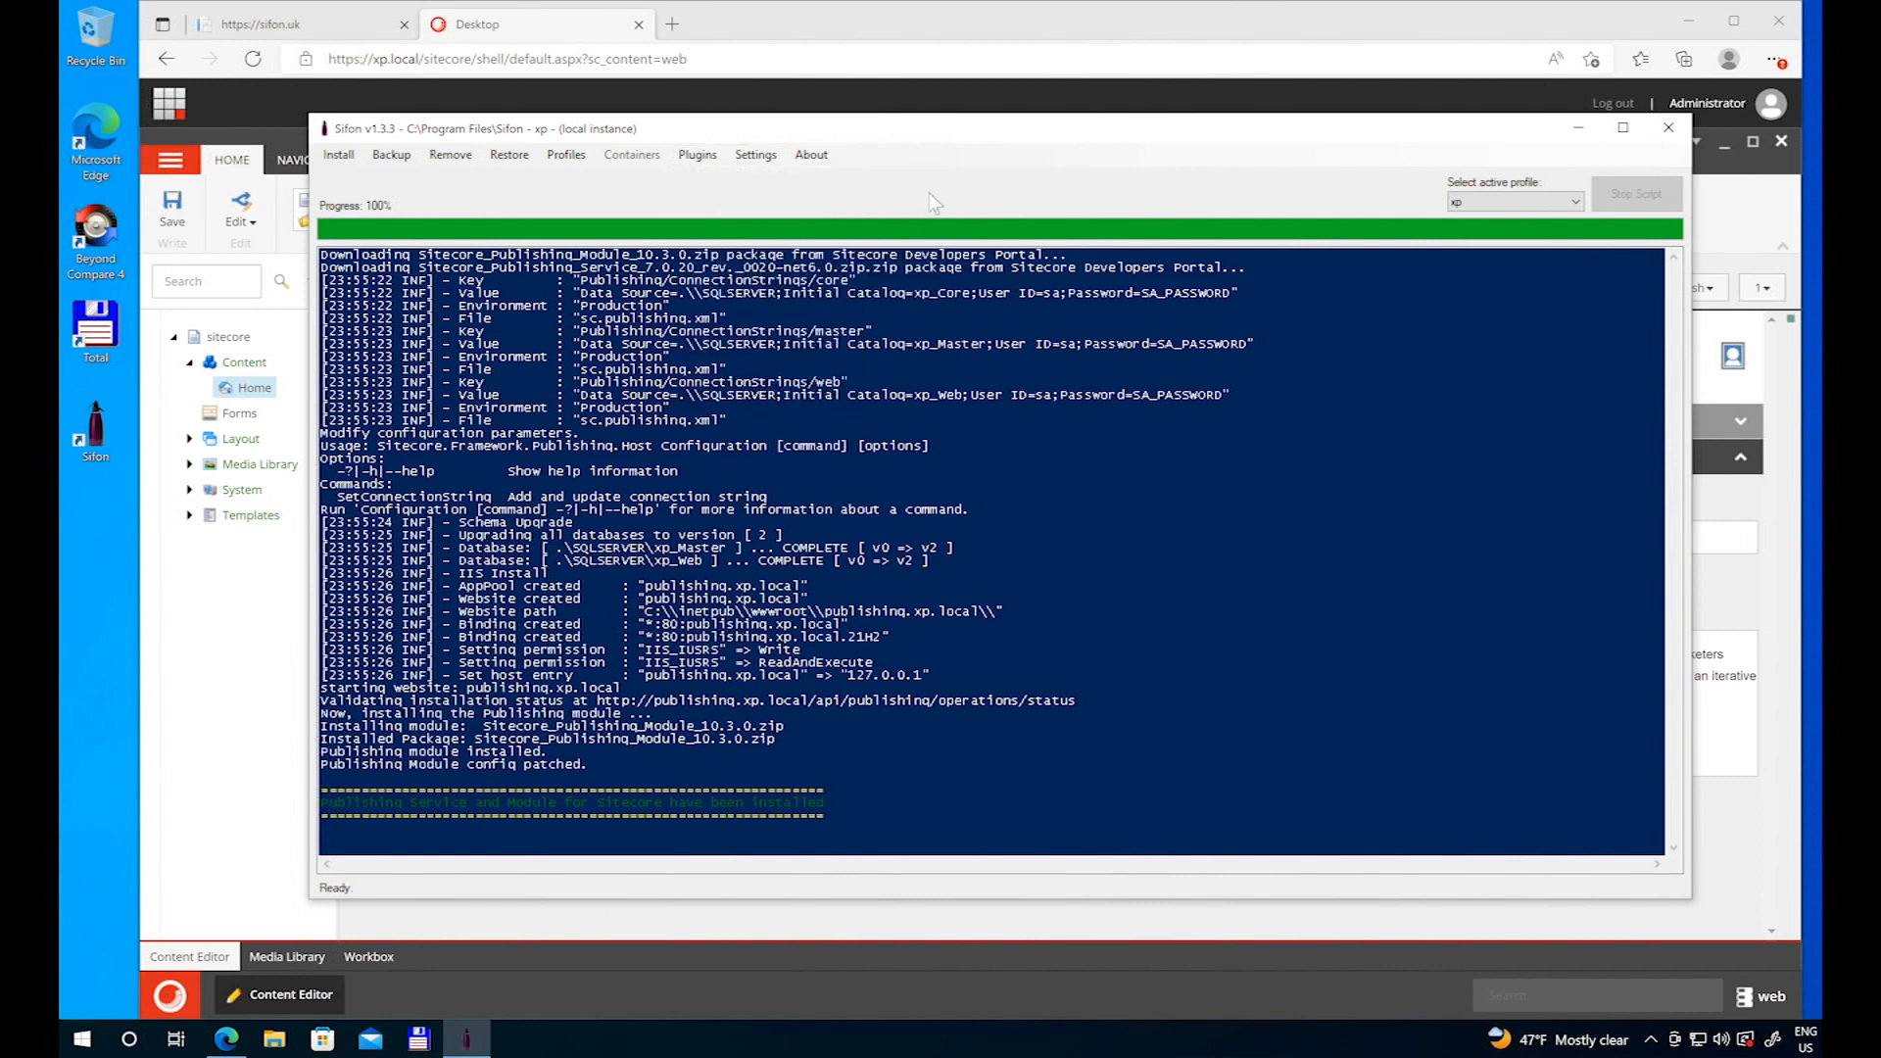